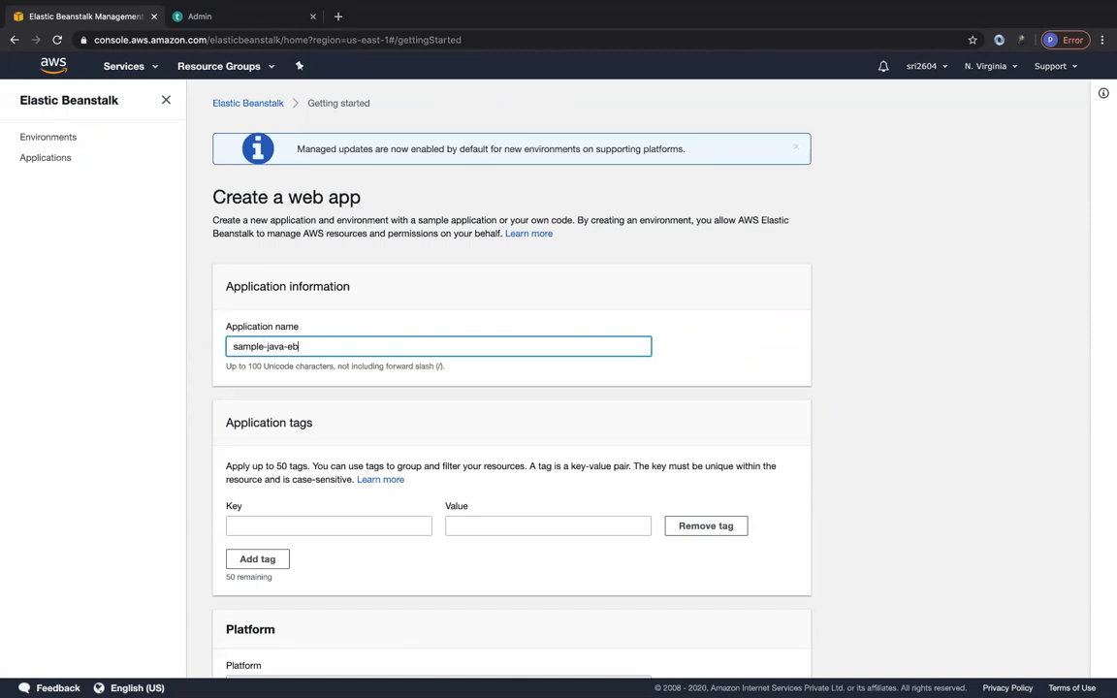
scroll(319, 469, down, 3)
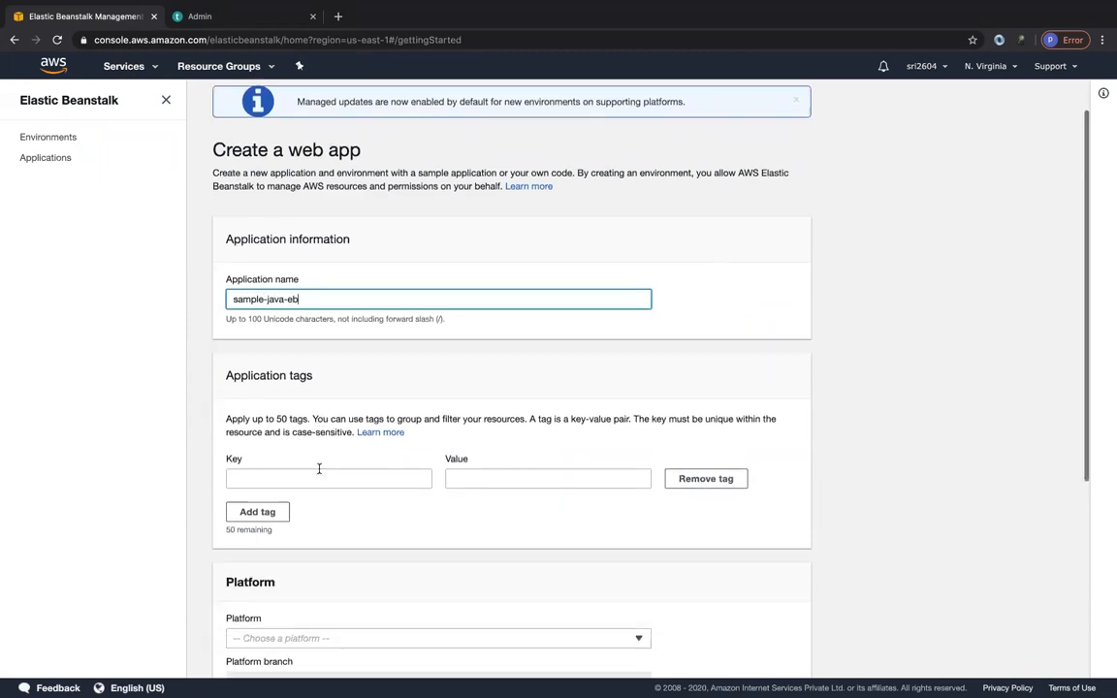
click(286, 358)
click(475, 358)
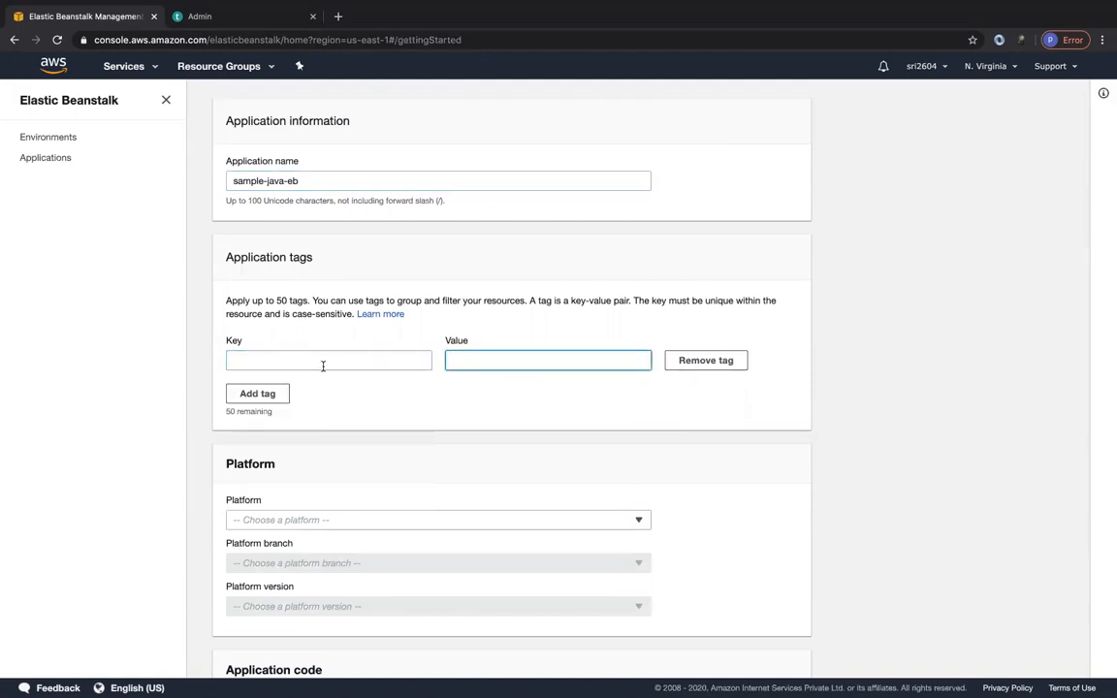
click(393, 358)
click(481, 358)
Set the web app's platform to Java with the branch "Java 8 running on 64bit Amazon Linux".
scroll(462, 417, down, 3)
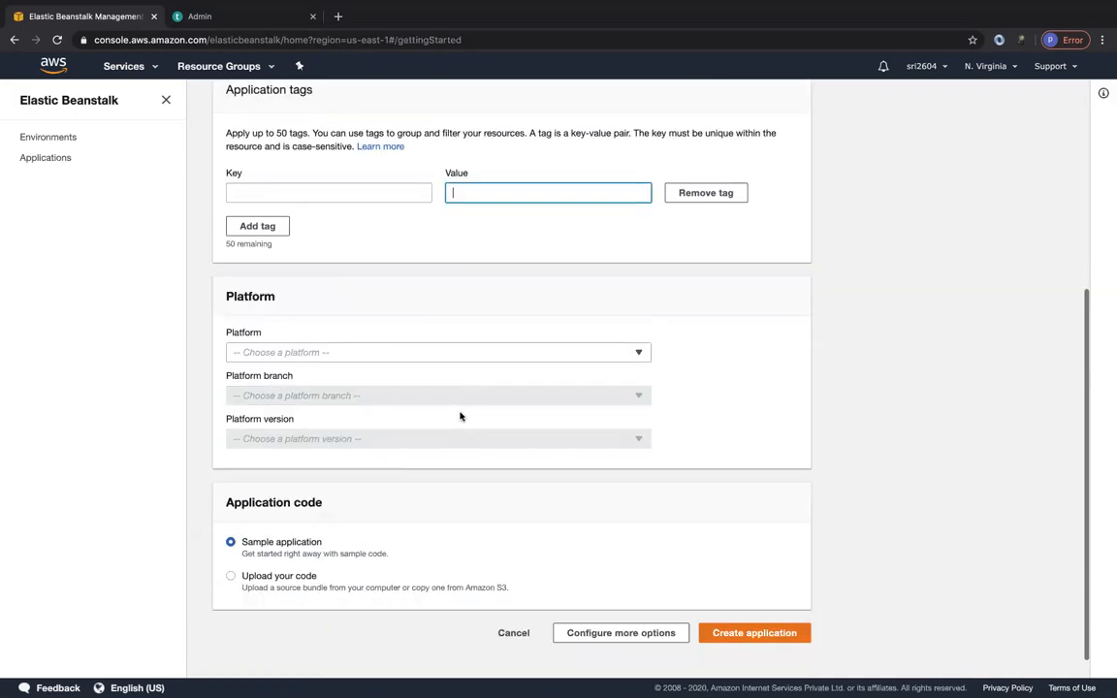
click(380, 355)
click(268, 454)
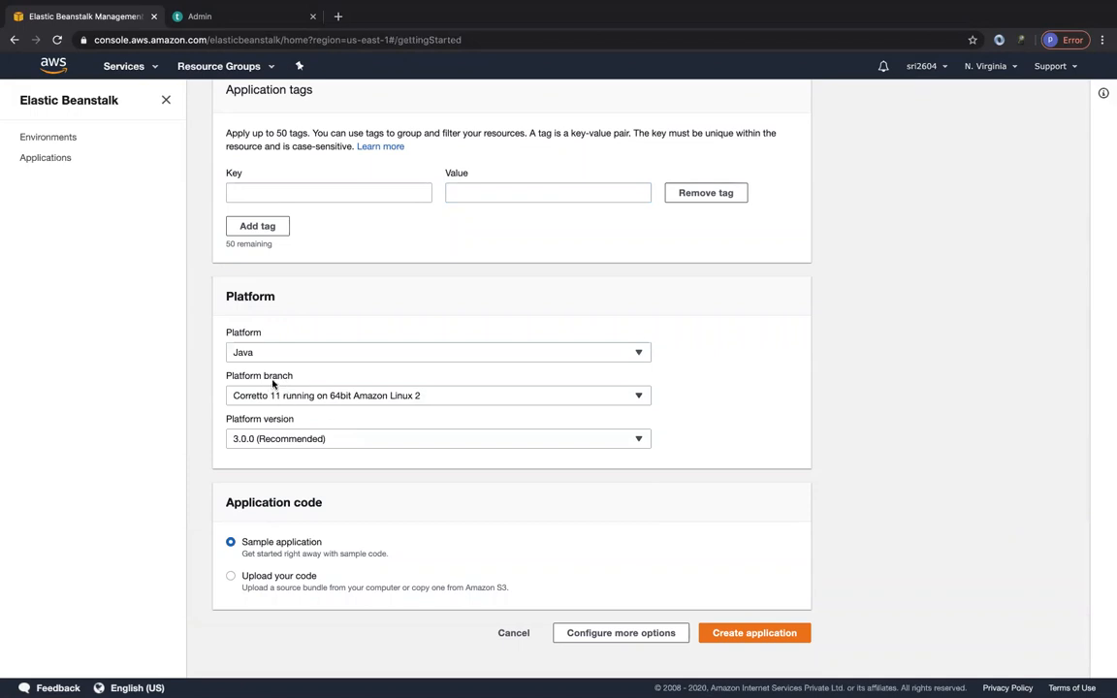
click(313, 398)
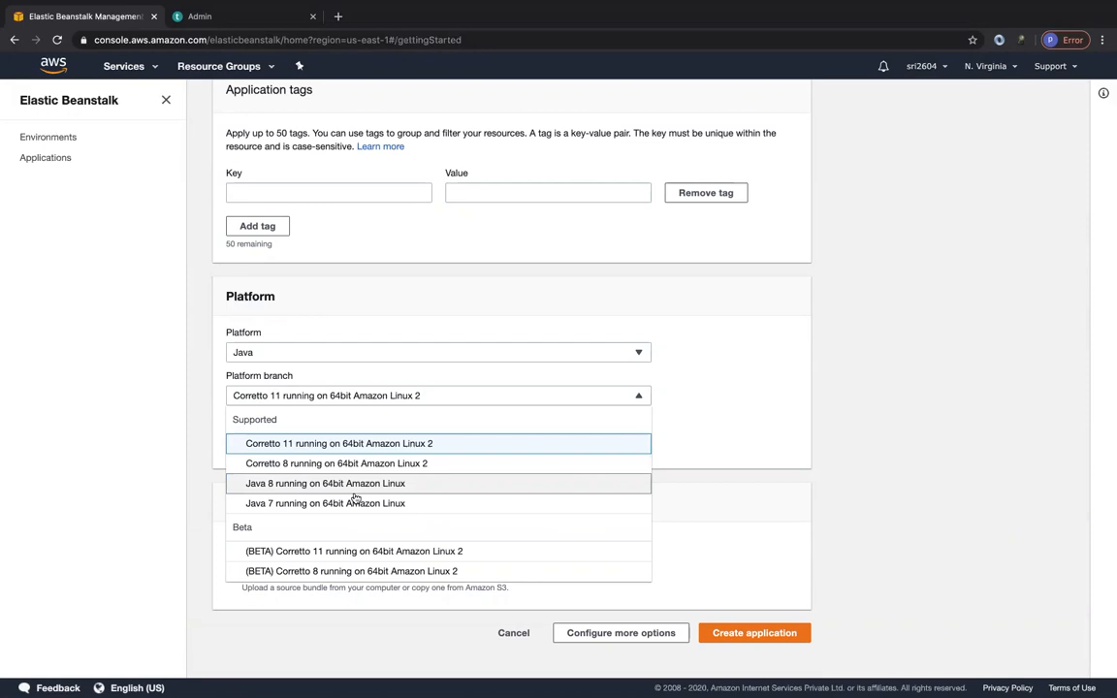
scroll(371, 509, down, 1)
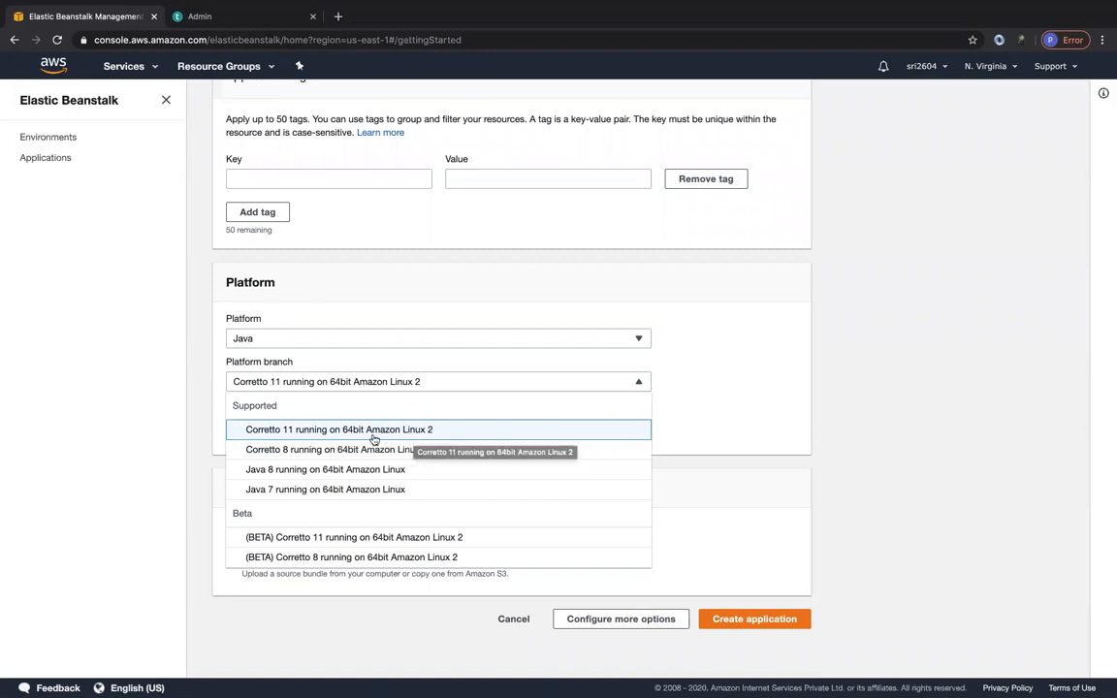
click(282, 474)
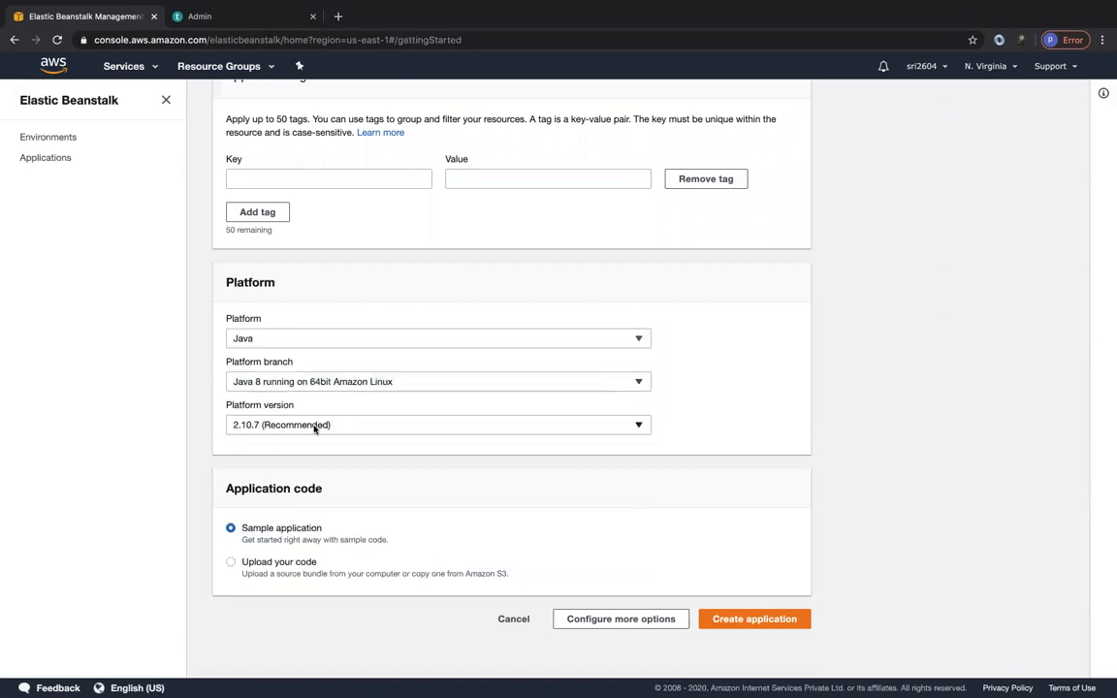
Choose platform version 2.10.7 (Recommended) and create the application with the sample code.
click(314, 427)
click(377, 445)
click(749, 624)
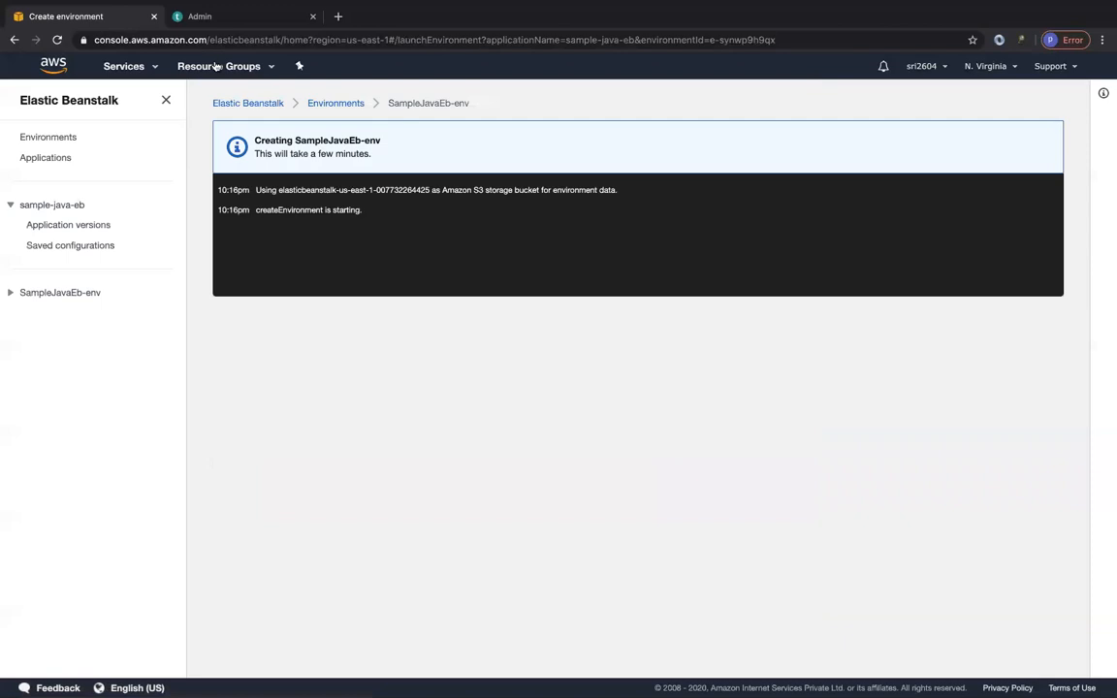
Open the CloudFormation service in a new browser tab and switch to its list of stacks.
click(125, 67)
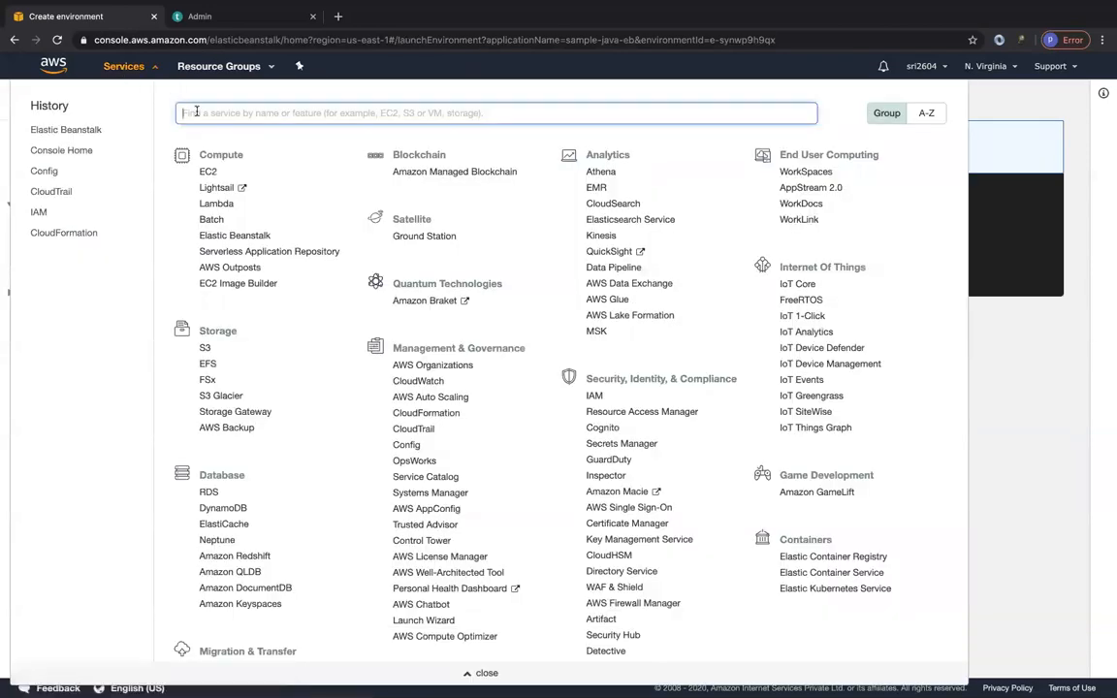
right_click(68, 233)
click(116, 239)
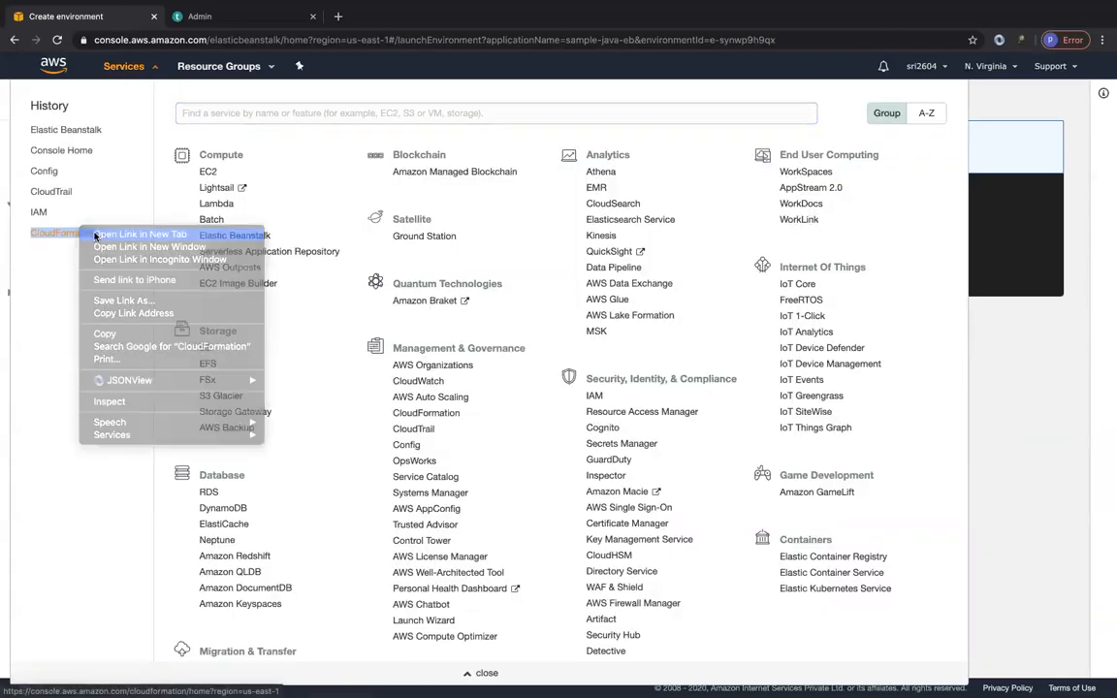
click(1047, 392)
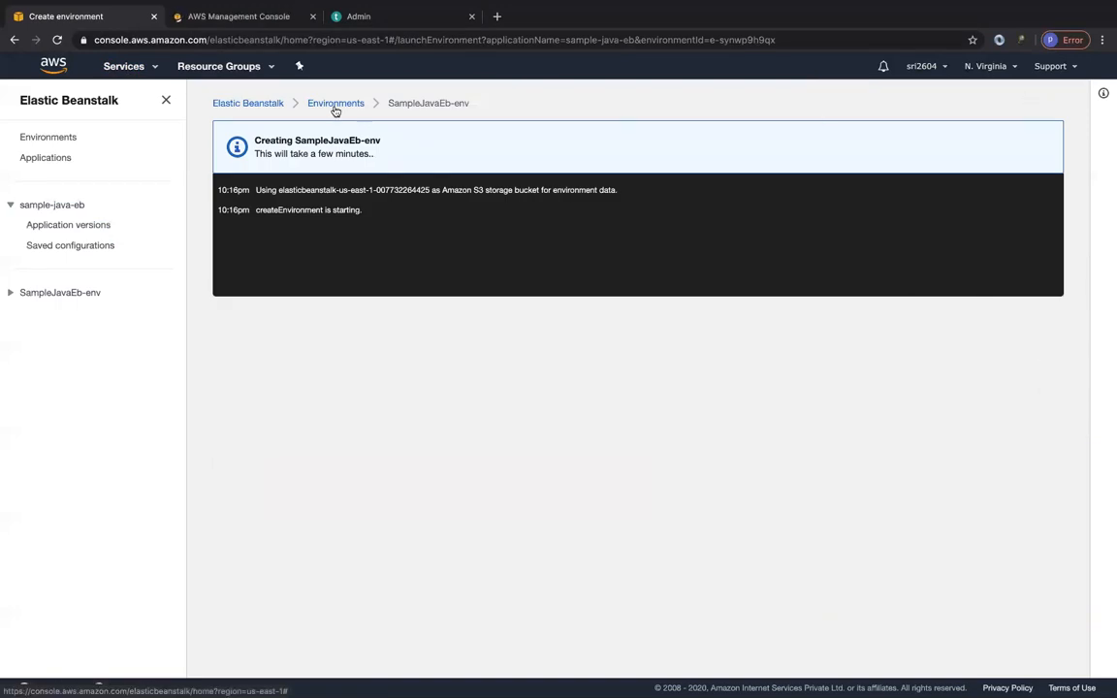
click(229, 17)
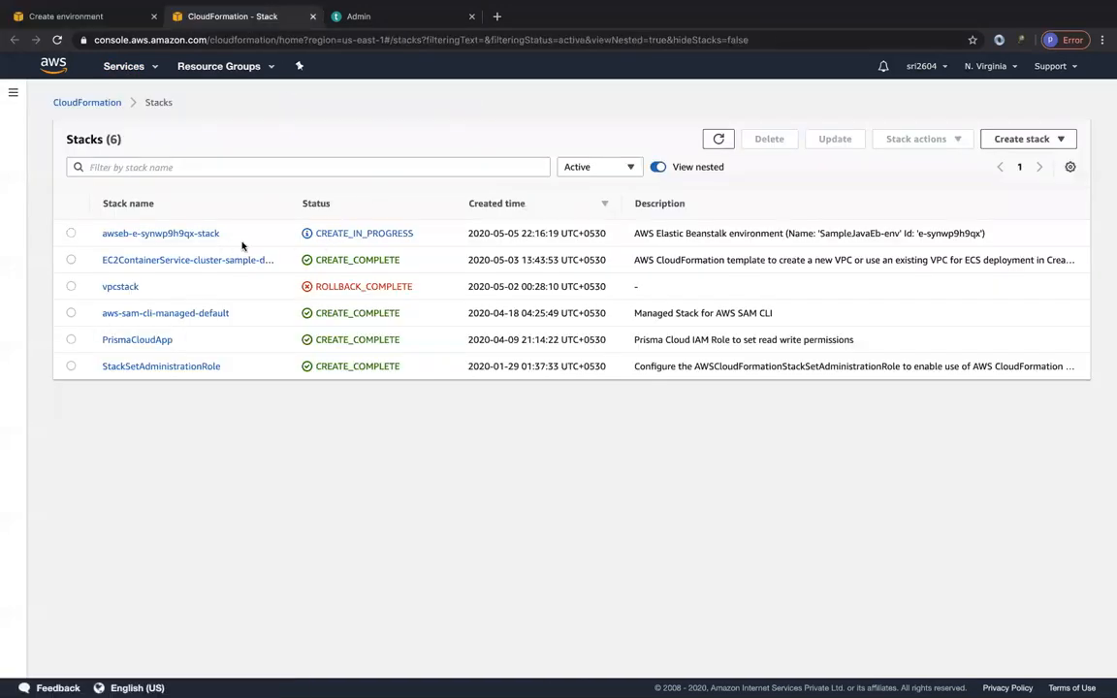
Open the resources of the awseb-e-synwp9h9qx-stack stack and refresh the list repeatedly to follow their creation.
click(158, 233)
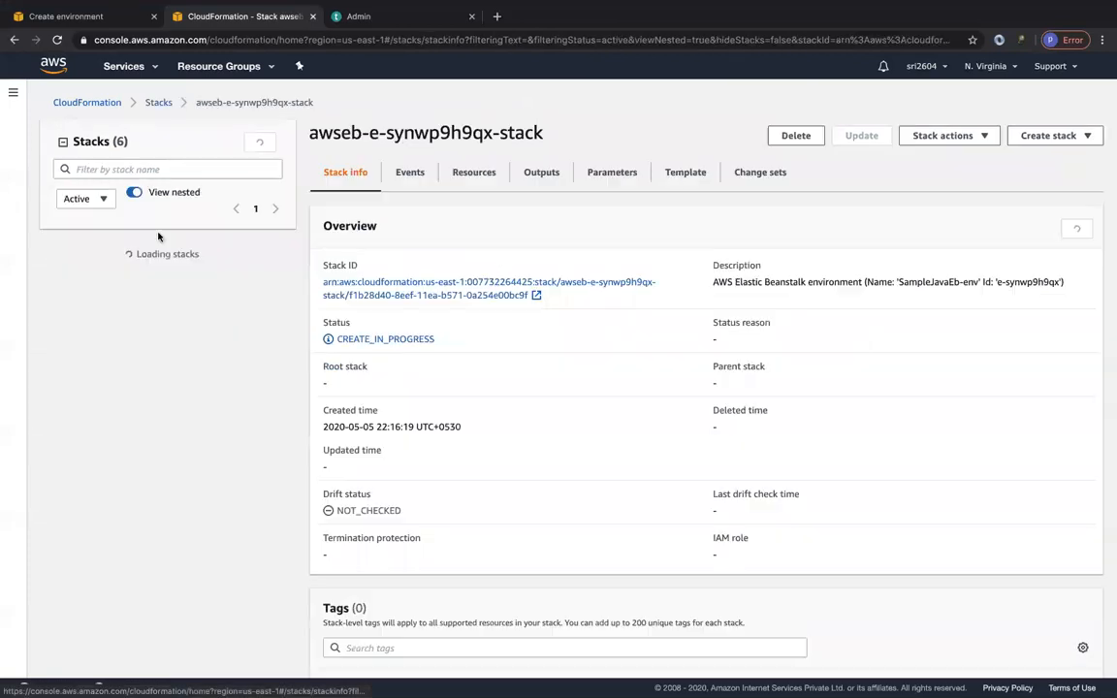
click(472, 174)
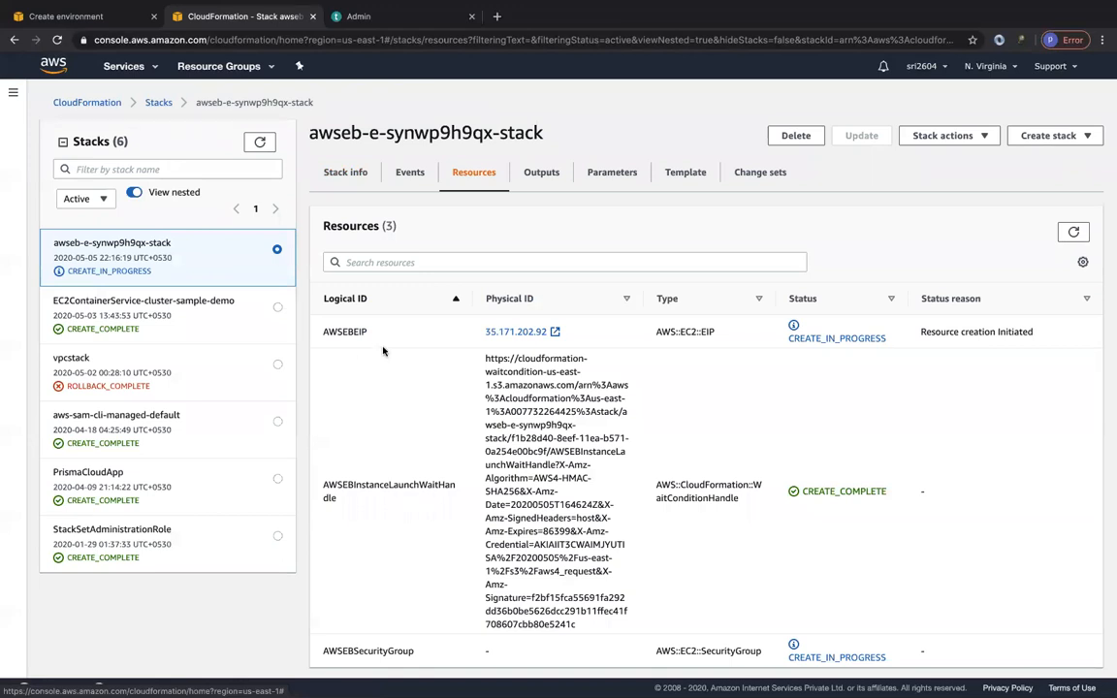
scroll(392, 473, down, 1)
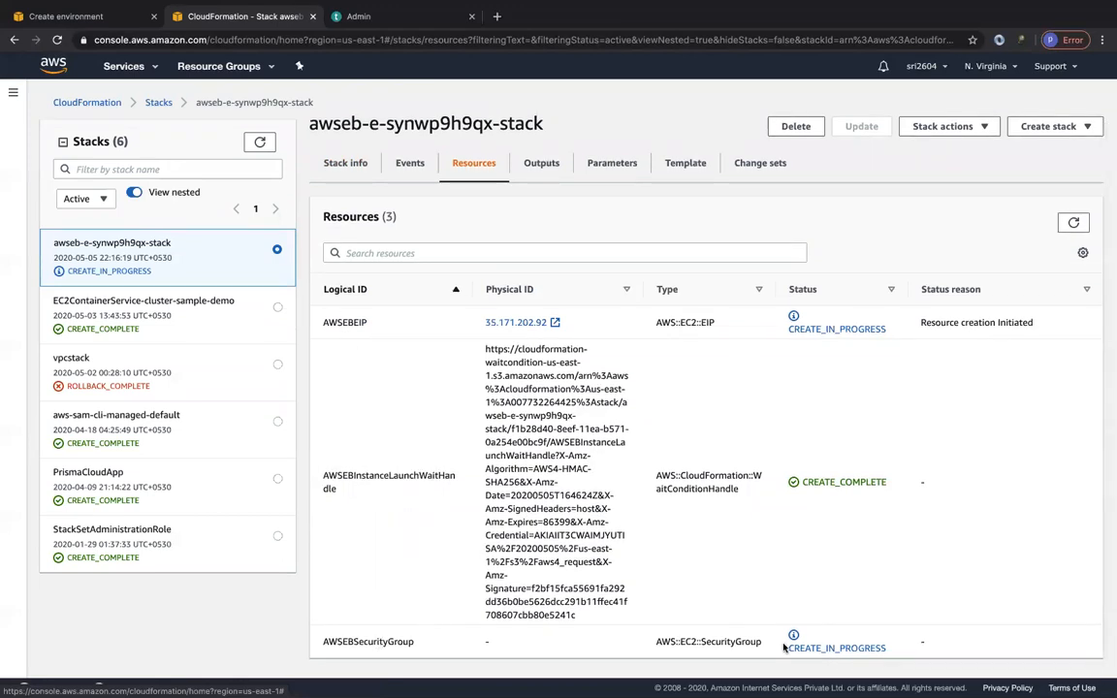
click(1072, 224)
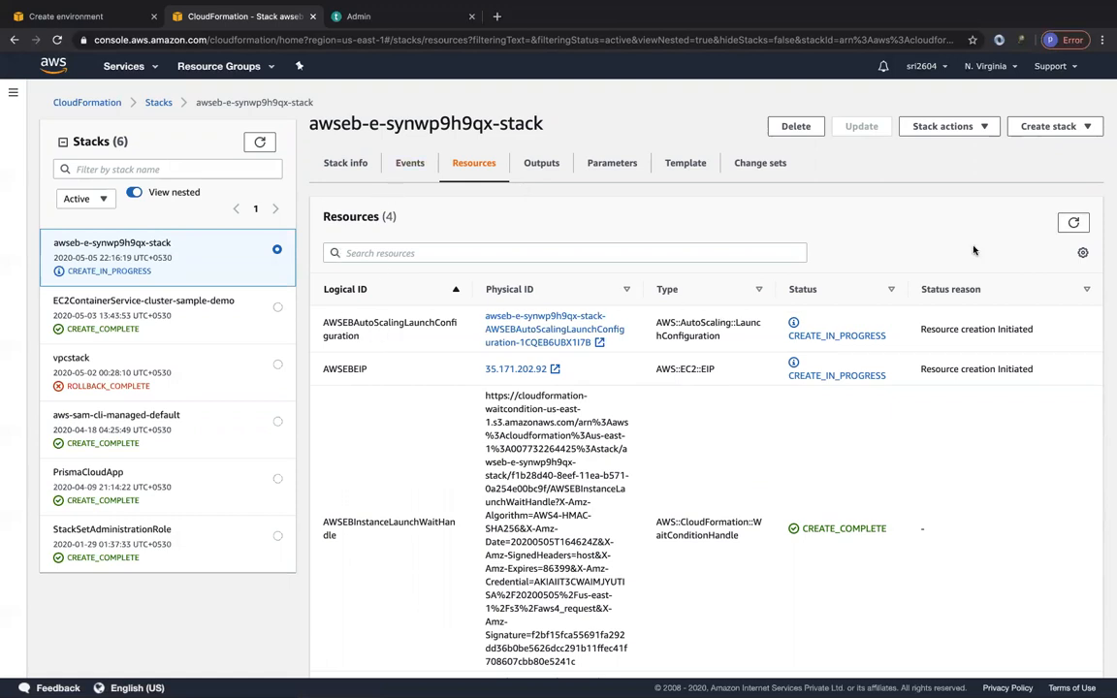
click(1072, 223)
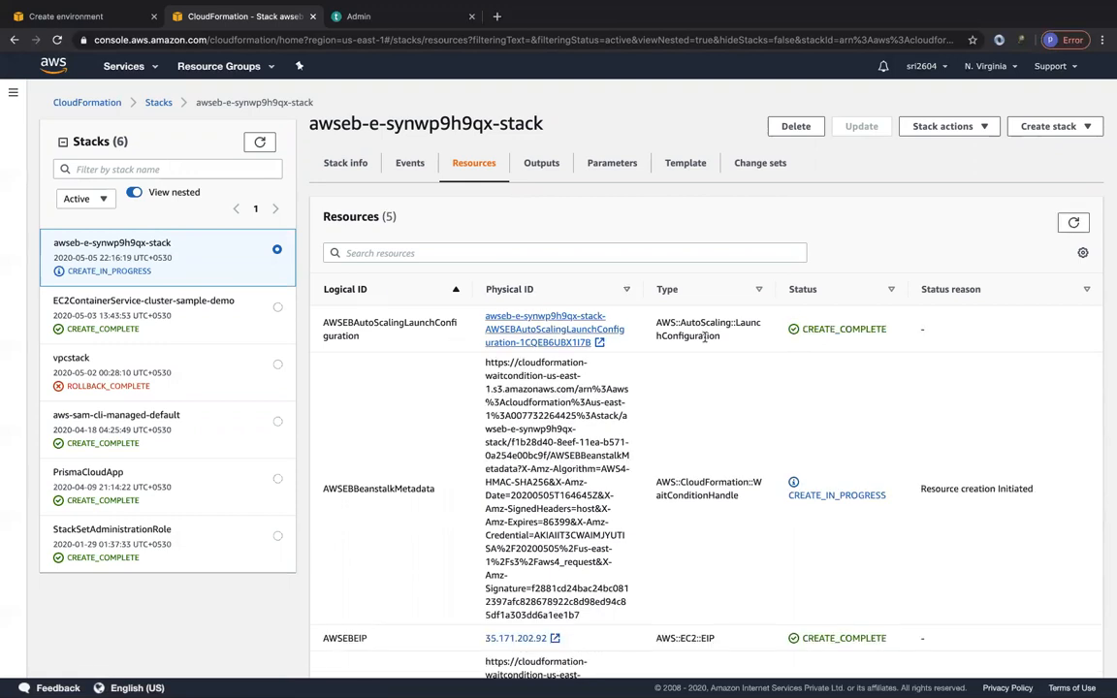
click(1072, 223)
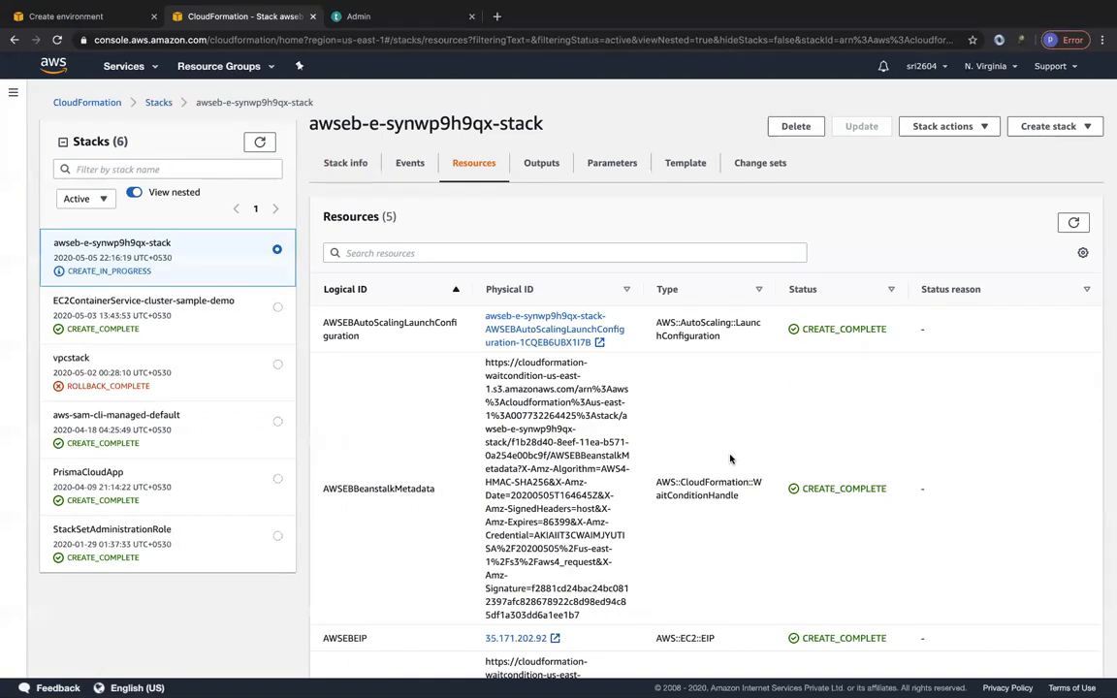
scroll(731, 459, down, 5)
scroll(731, 459, up, 6)
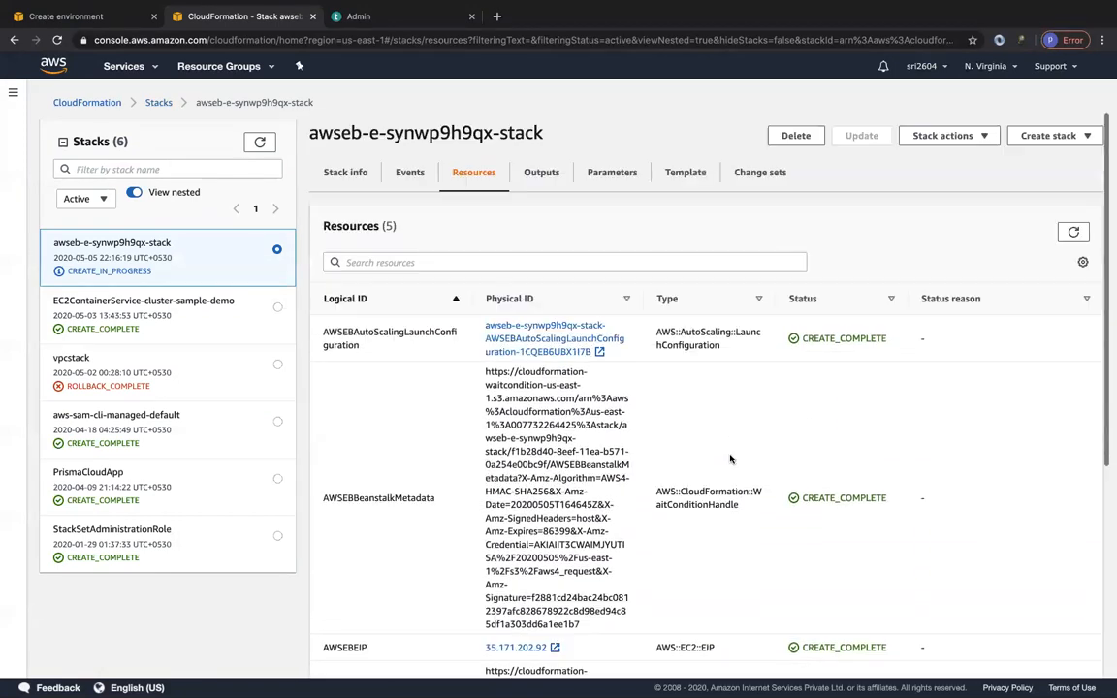
click(1072, 233)
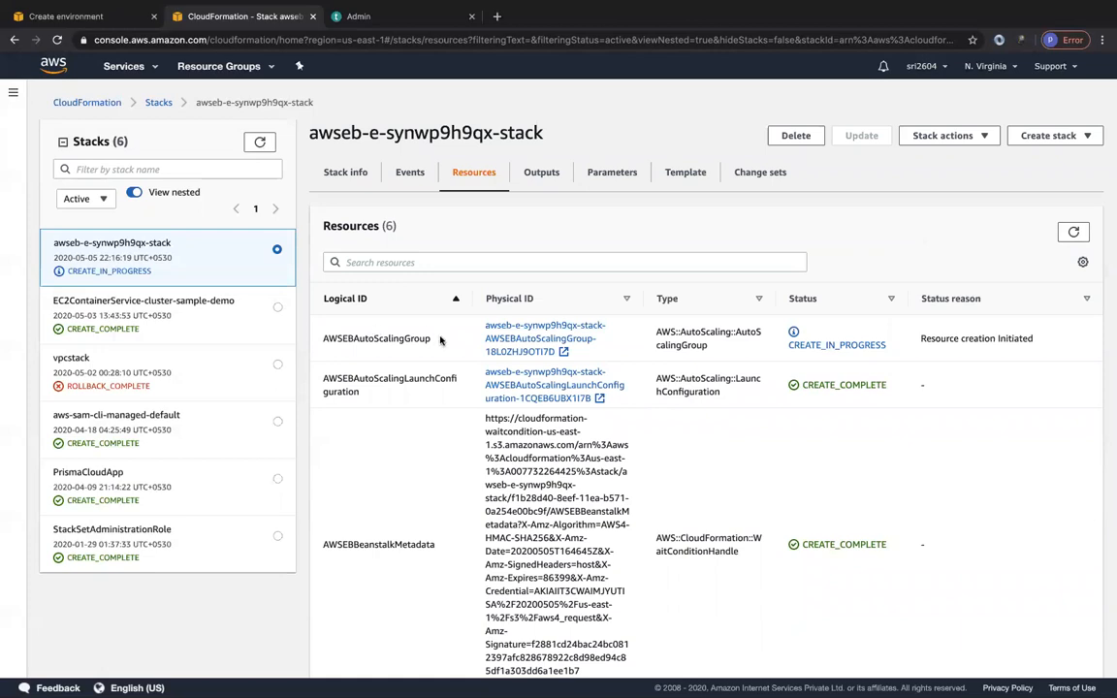
Check the stack's events, and examine the Elastic IP and S3 bucket entries in the Elastic Beanstalk environment's creation log.
click(407, 172)
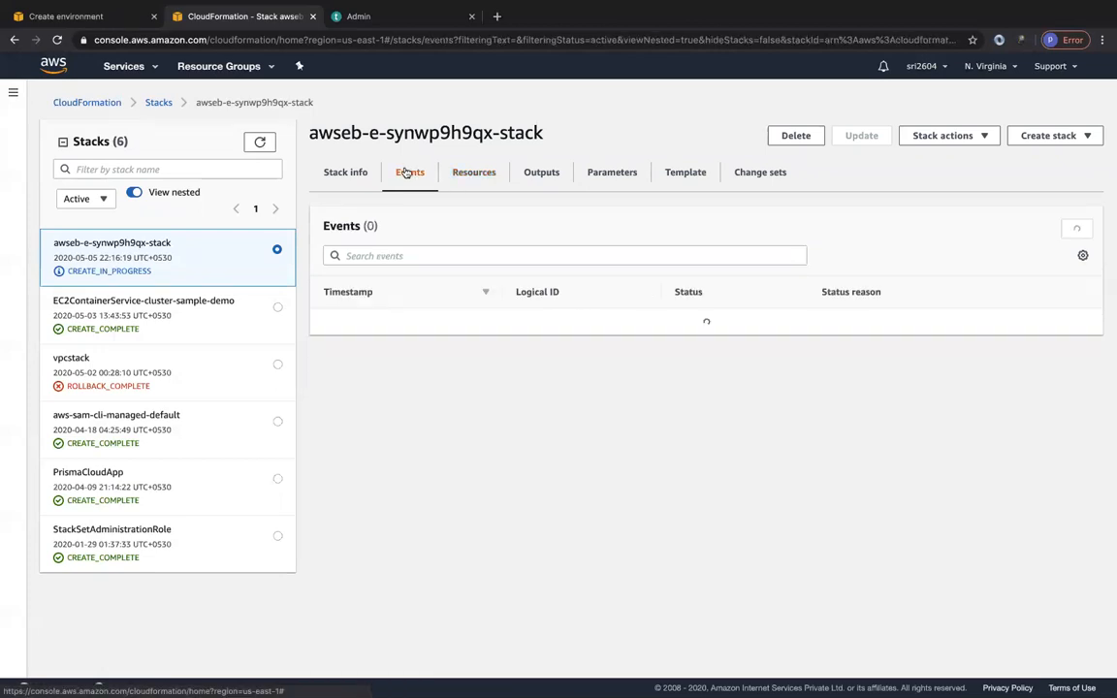
click(86, 13)
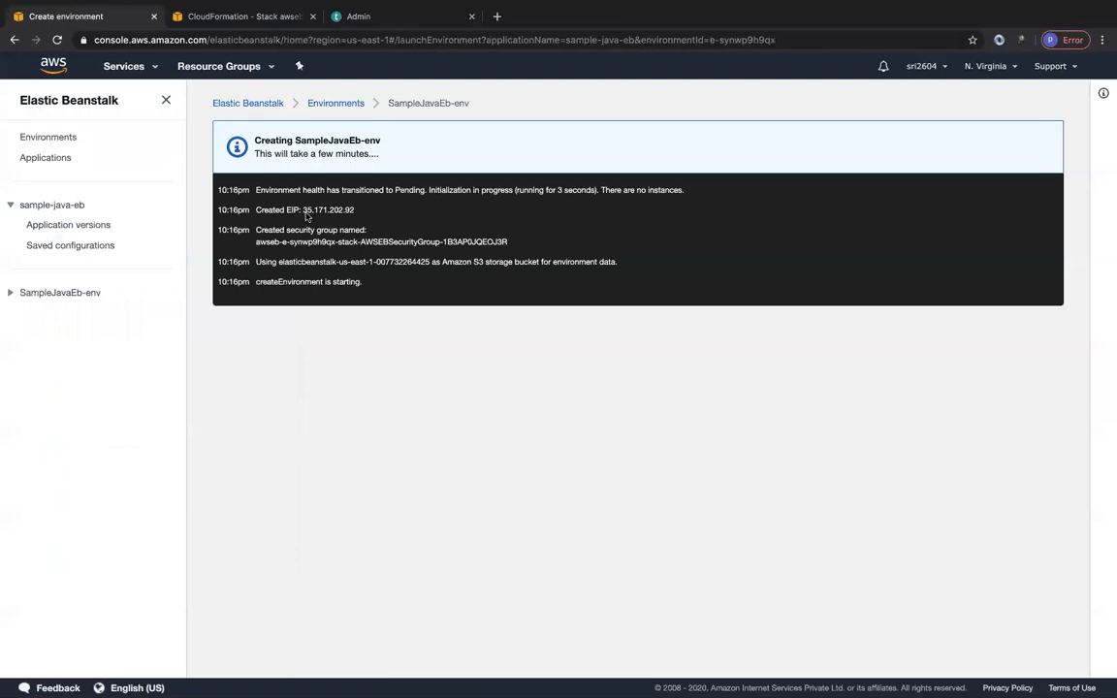
drag(304, 209, 362, 209)
click(361, 209)
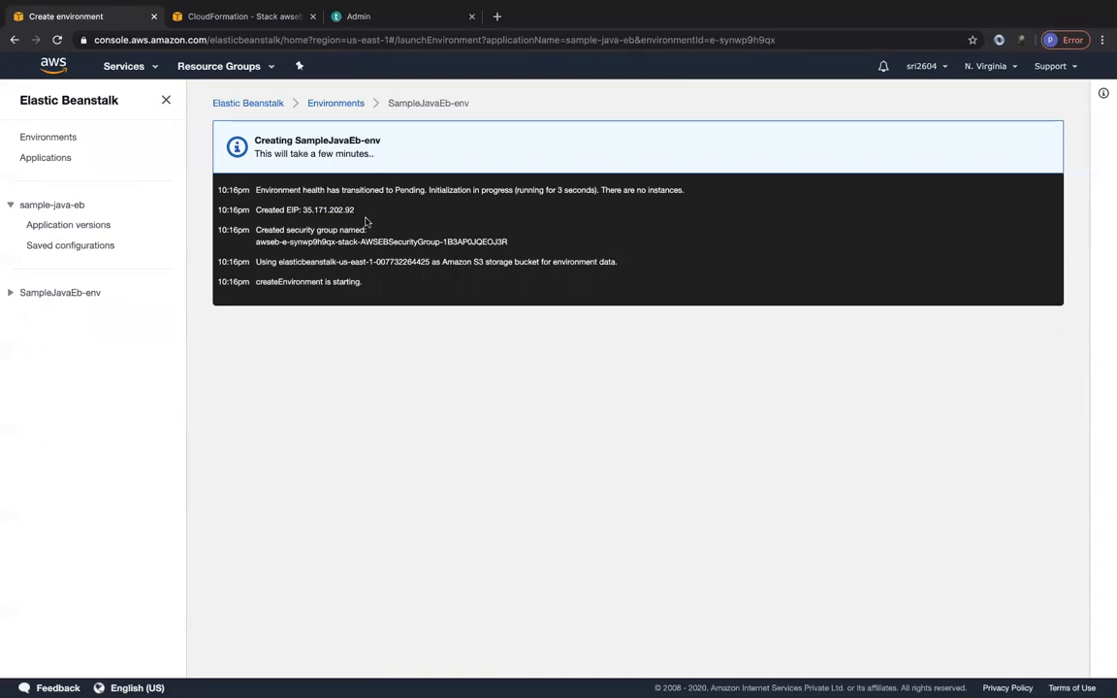
drag(277, 262, 429, 262)
click(566, 258)
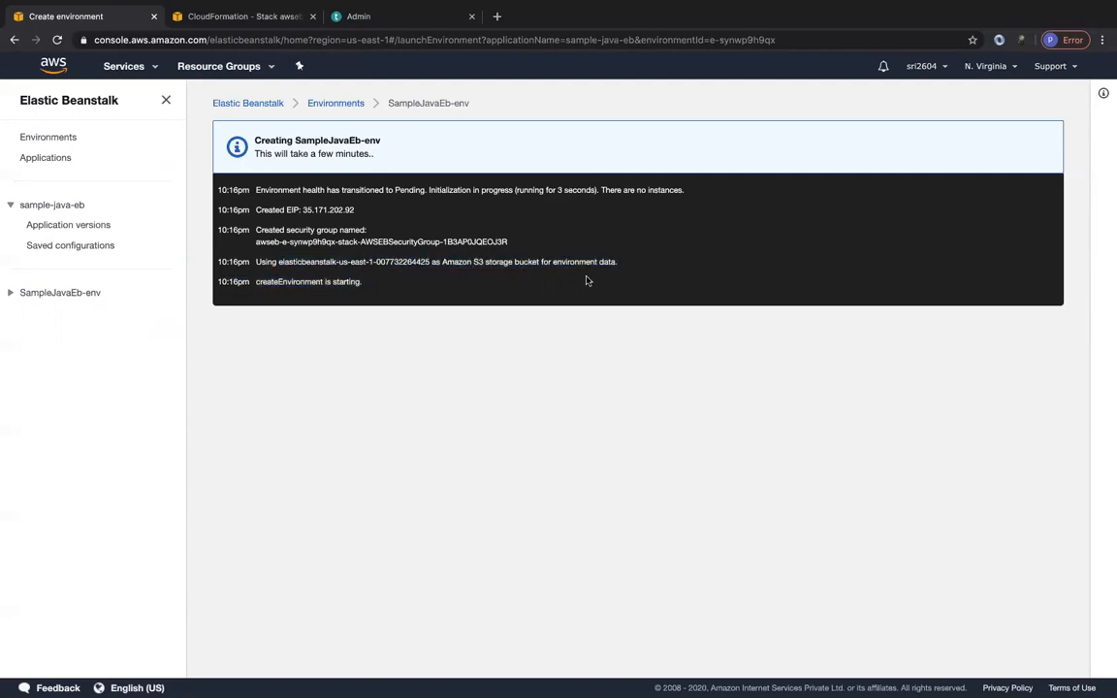
Return to the CloudFormation stack, review its resources with their types and statuses, and view the stack's overview information.
click(231, 15)
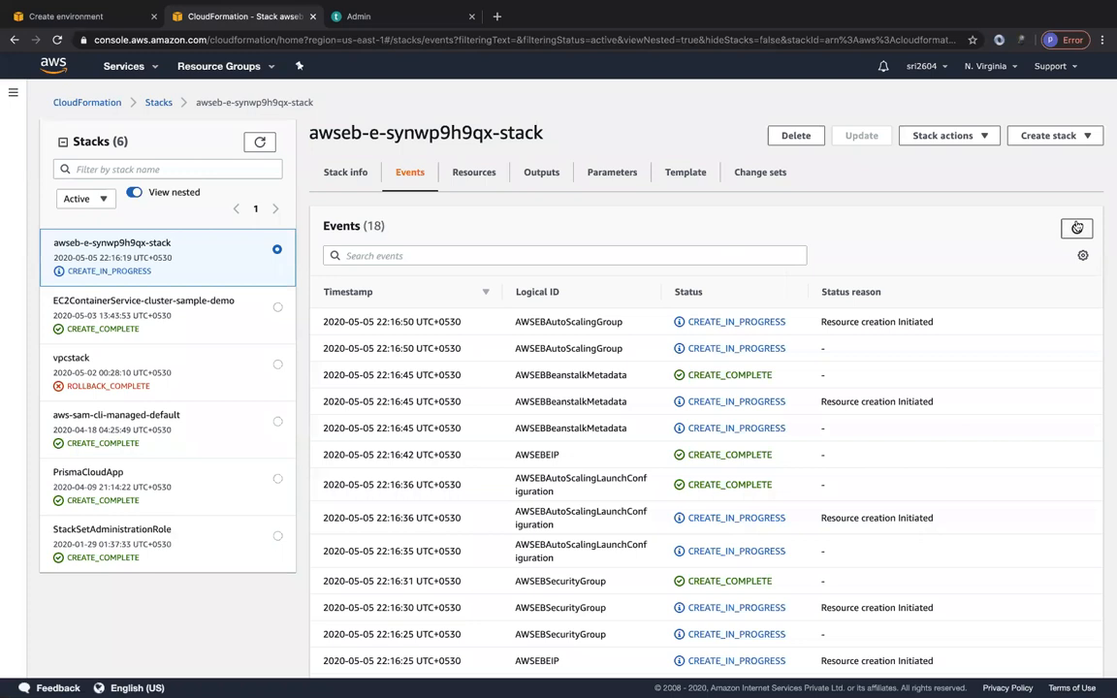
click(474, 173)
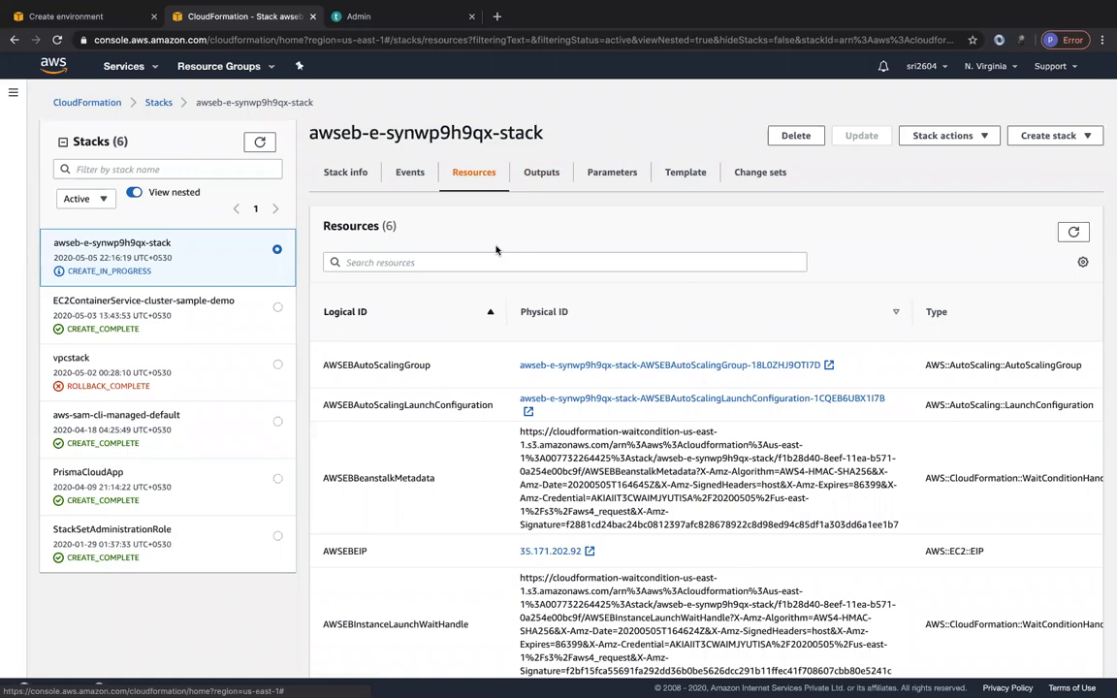
scroll(583, 348, right, 5)
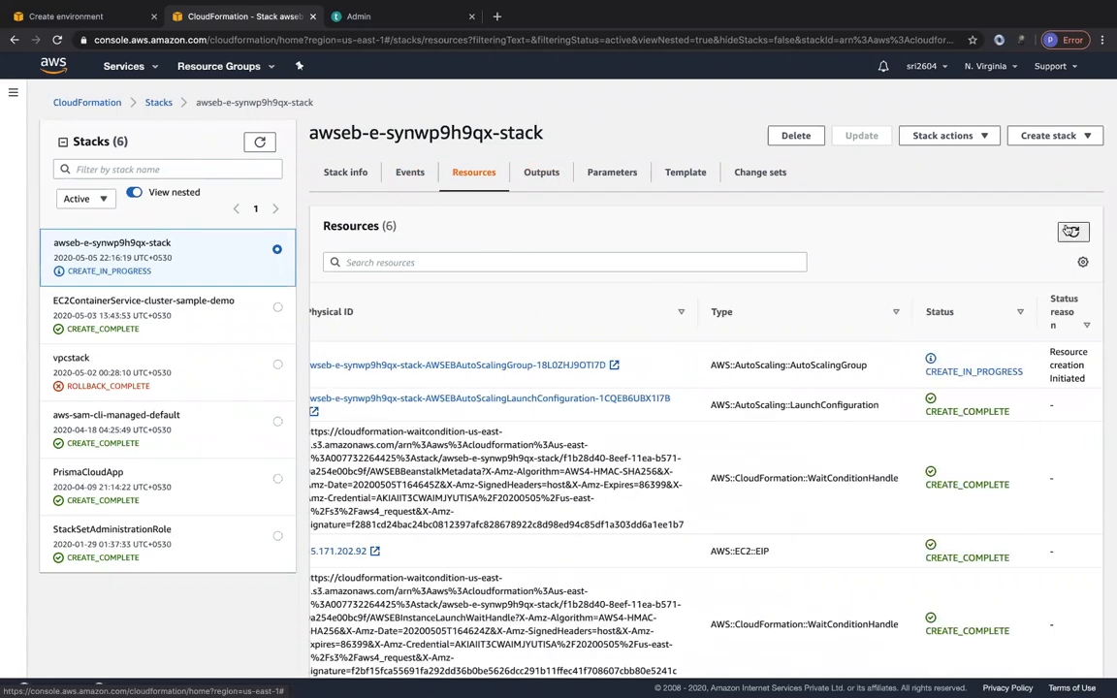
scroll(524, 432, left, 5)
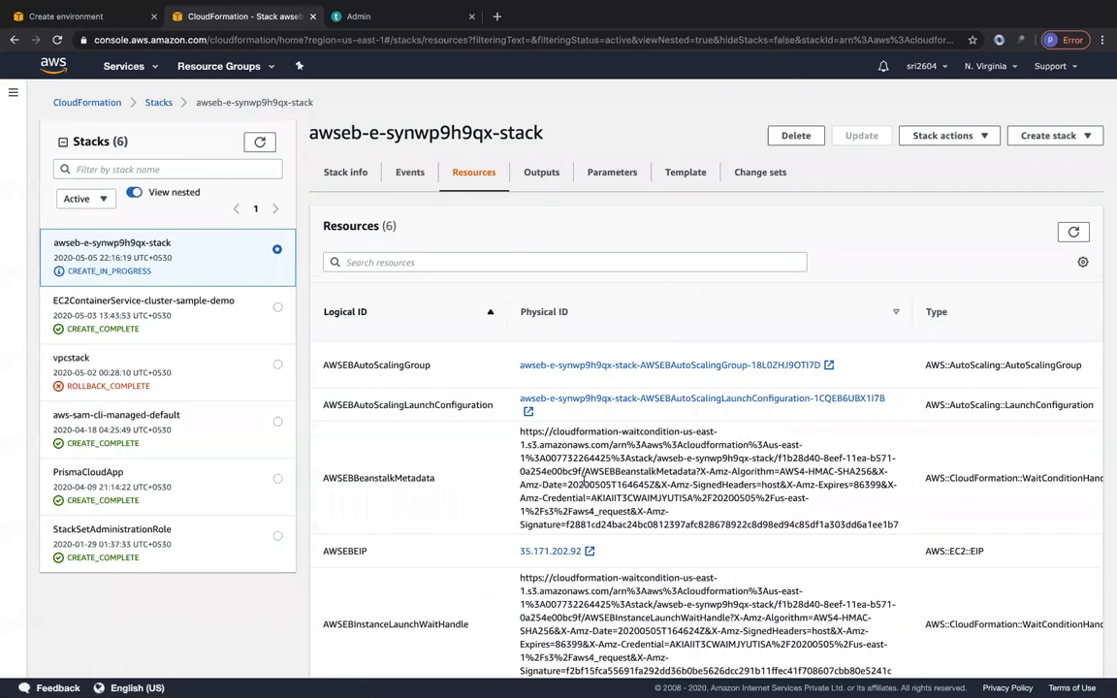
click(340, 174)
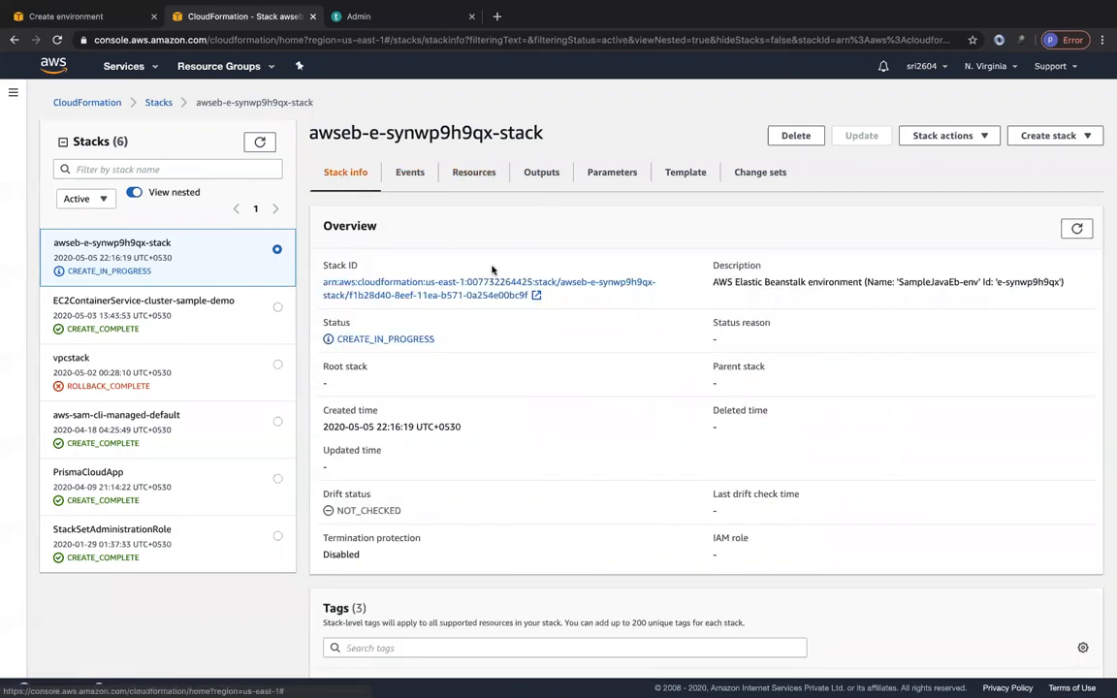
Open the EC2 service in a new browser tab and switch to its dashboard.
click(133, 70)
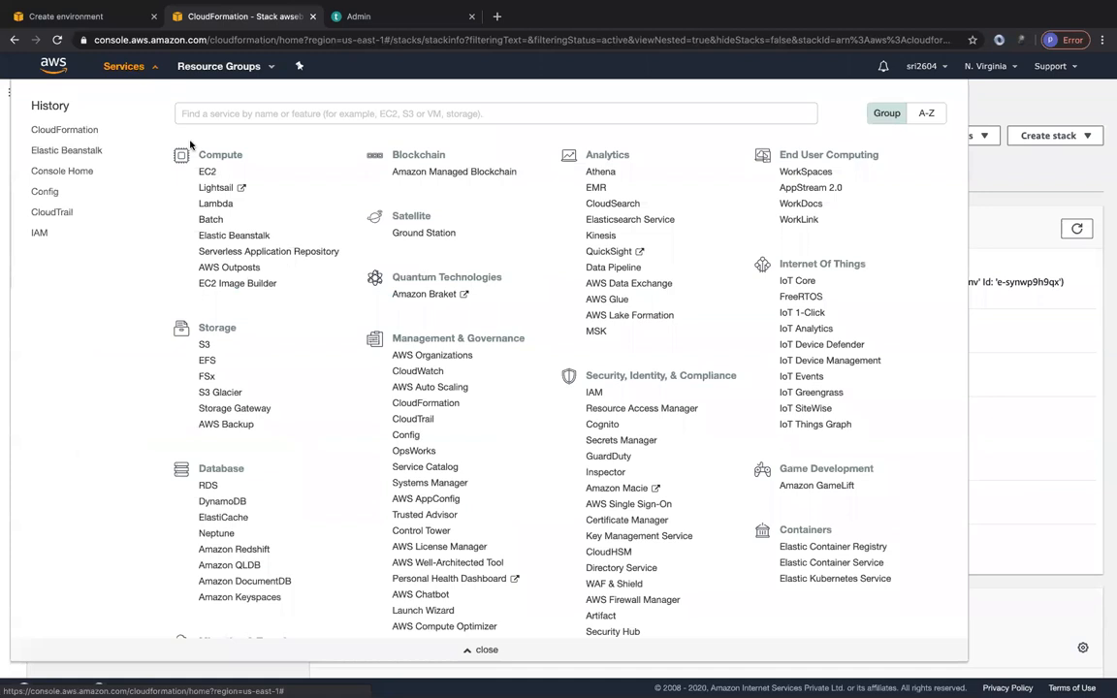
right_click(205, 172)
click(232, 182)
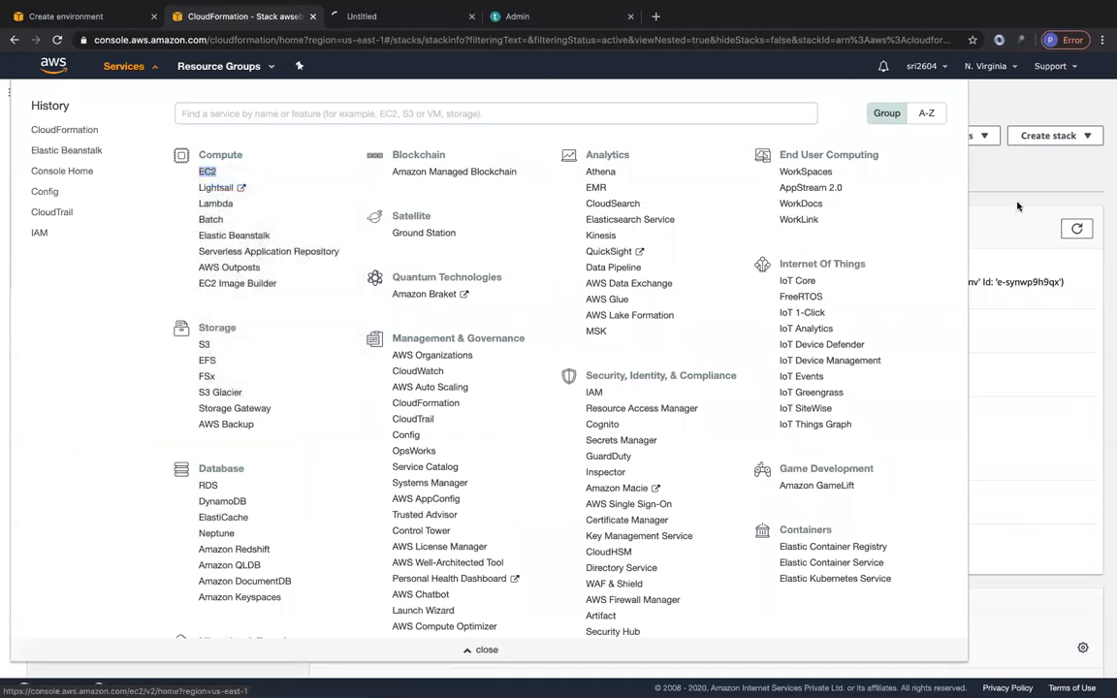
click(376, 19)
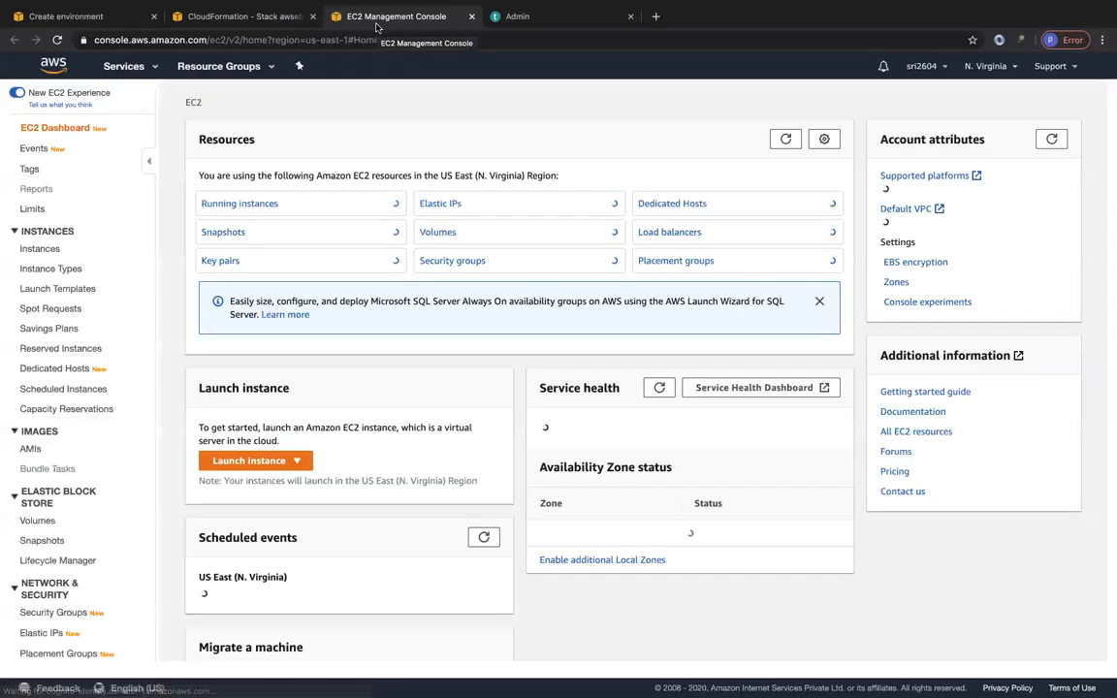
List the EC2 instances and select SampleJavaEb-env to inspect its name and description details.
click(245, 205)
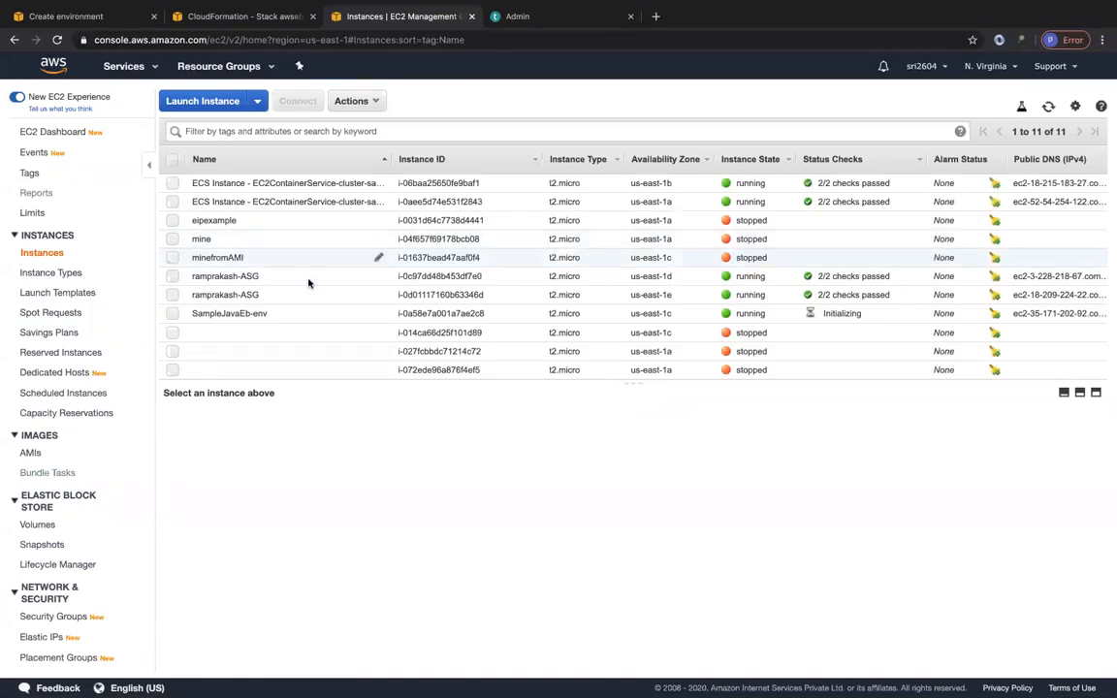
click(286, 313)
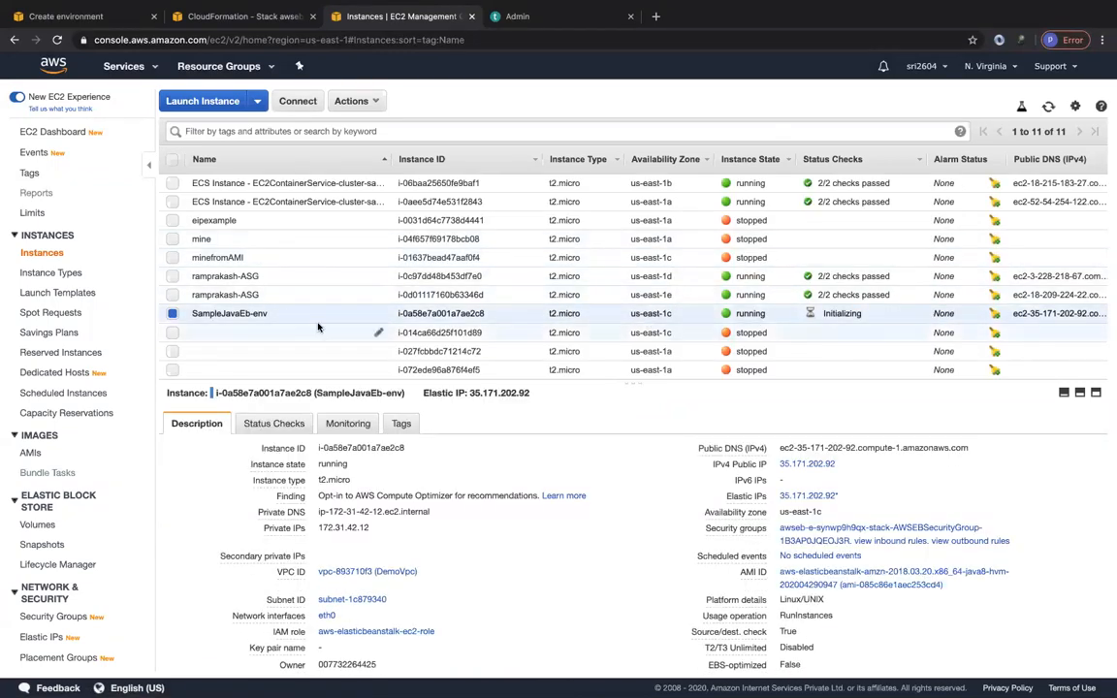
double_click(214, 315)
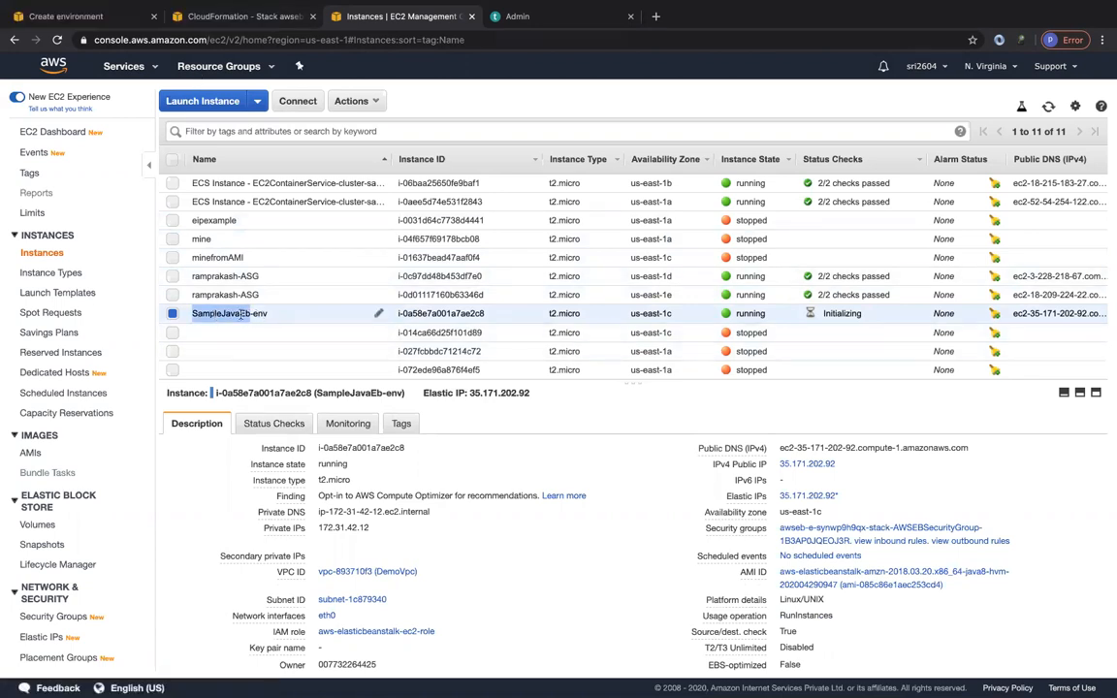
Review the remaining SampleJavaEb-env instance details and reload the EC2 instances, then switch to CloudFormation and refresh the stack's overview.
scroll(463, 459, down, 2)
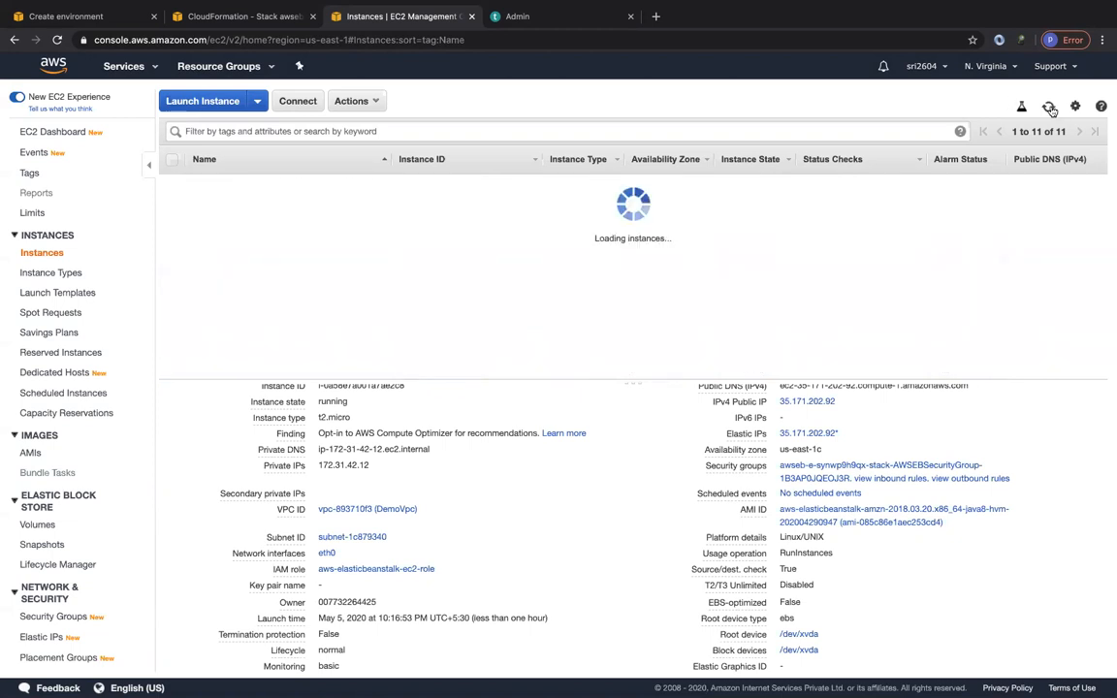
click(267, 19)
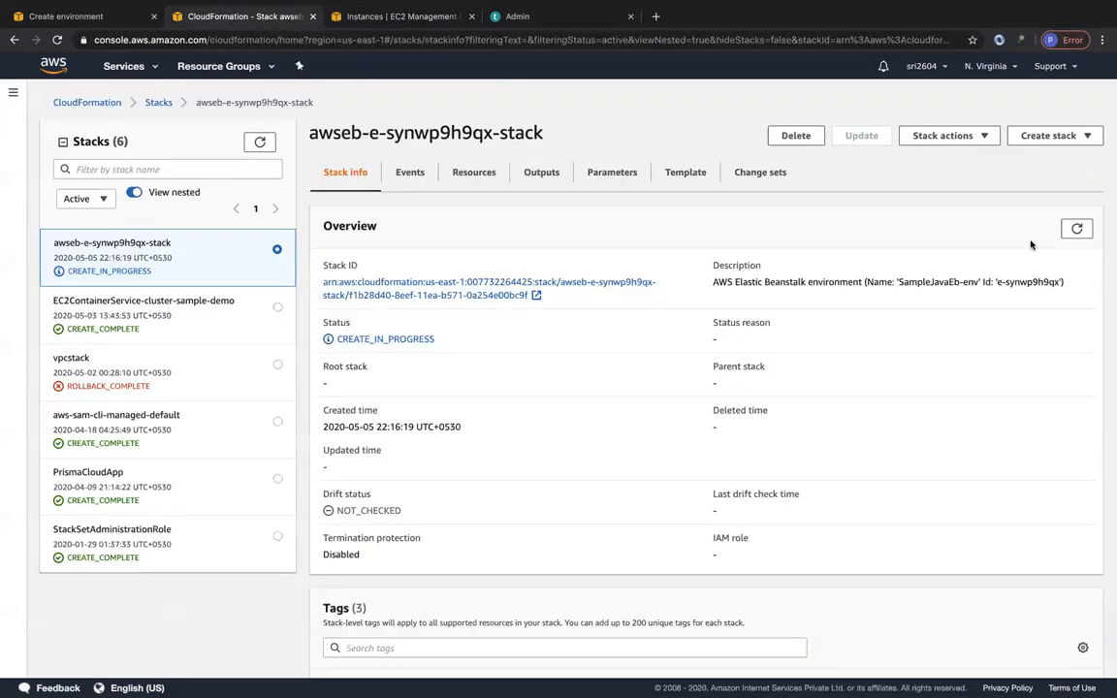
click(1068, 228)
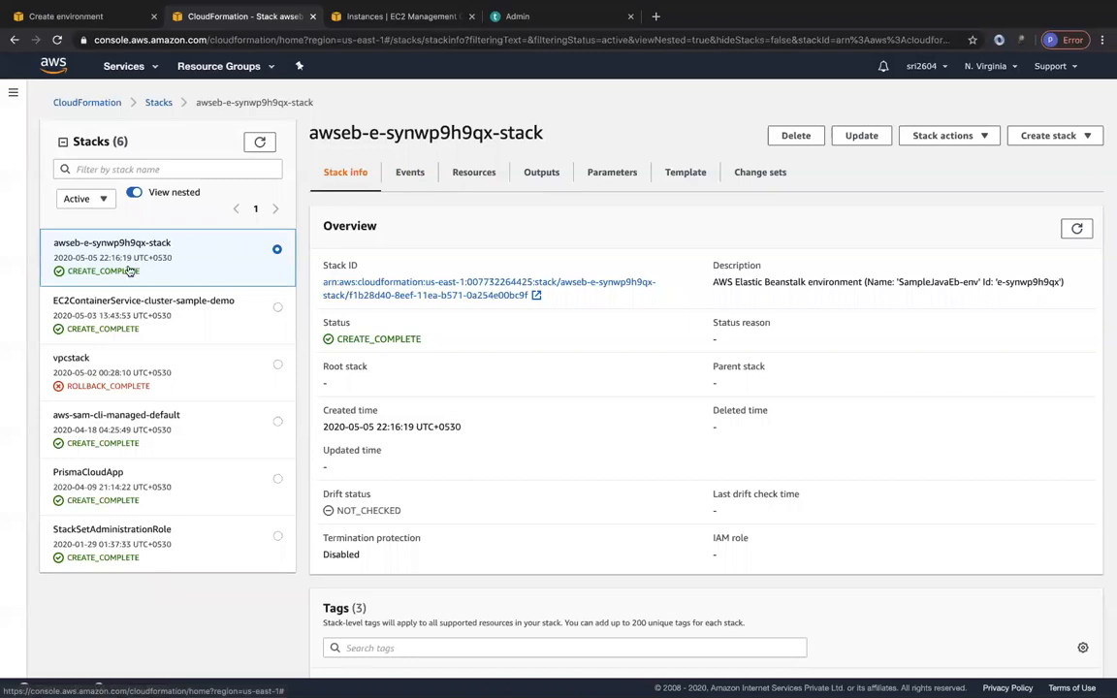
Return to Elastic Beanstalk, list all environments, and open SampleJavaEb-env to check its creation log.
click(89, 18)
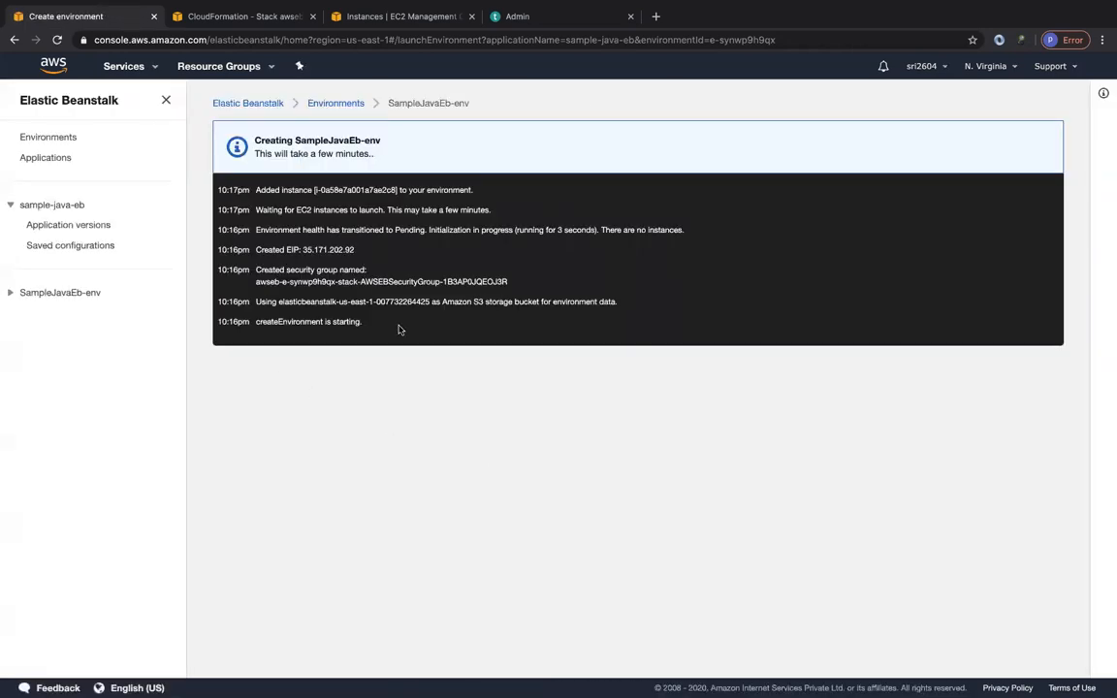
click(338, 105)
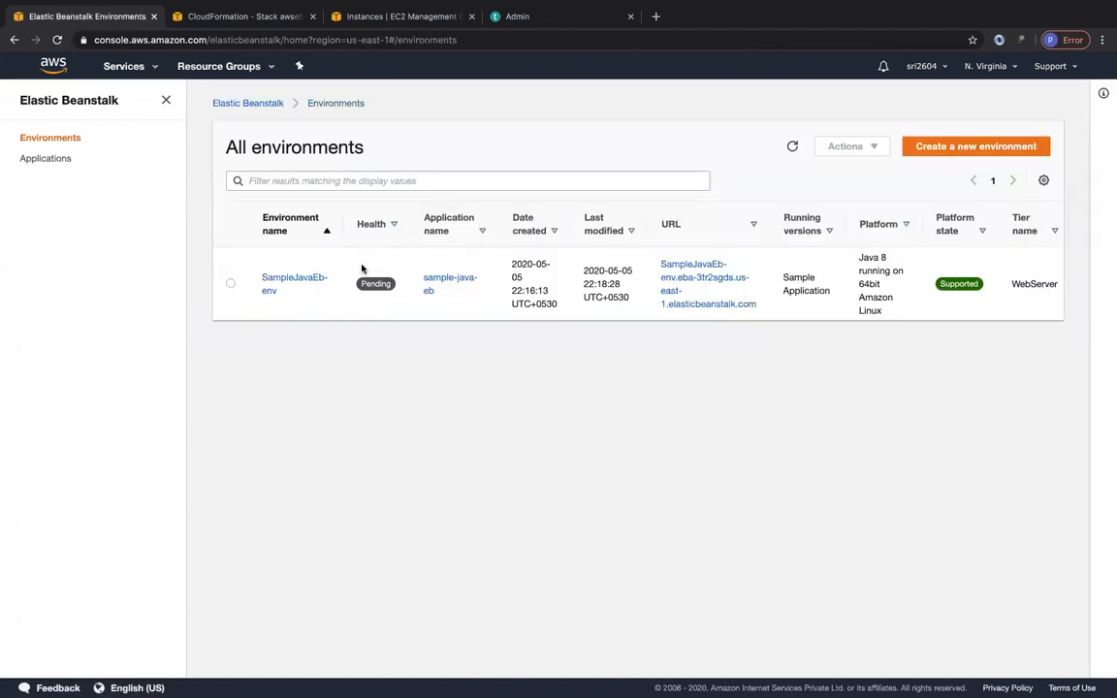
click(282, 284)
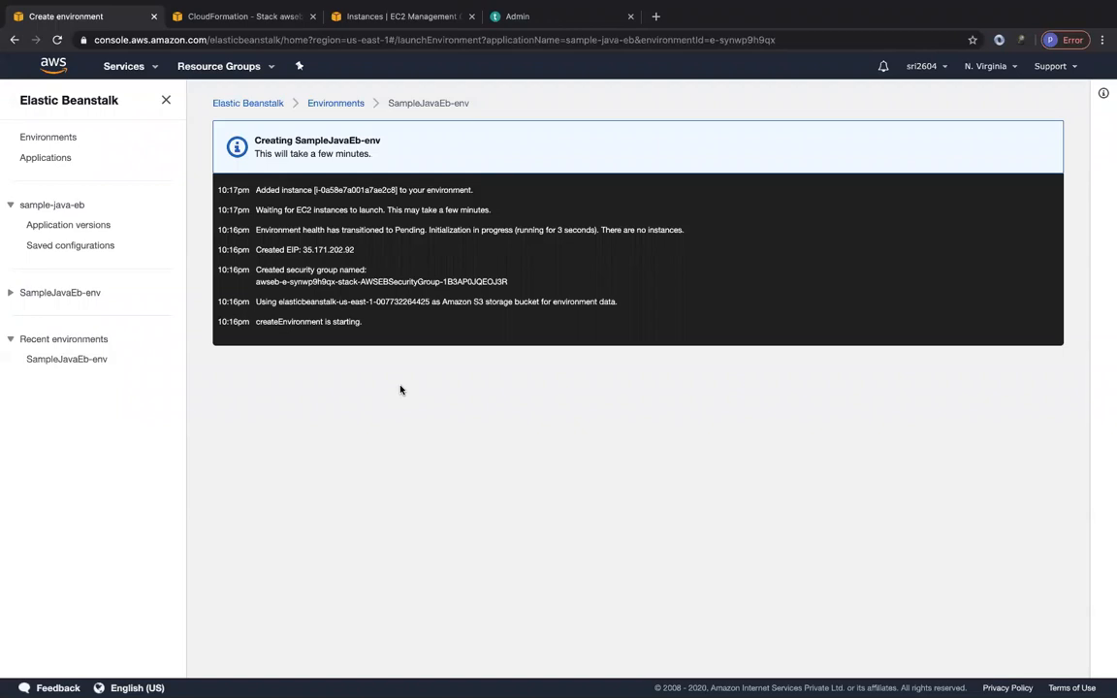
Recheck the CloudFormation stack's overview, and refresh the EC2 instance list to check the instance's status checks.
click(254, 21)
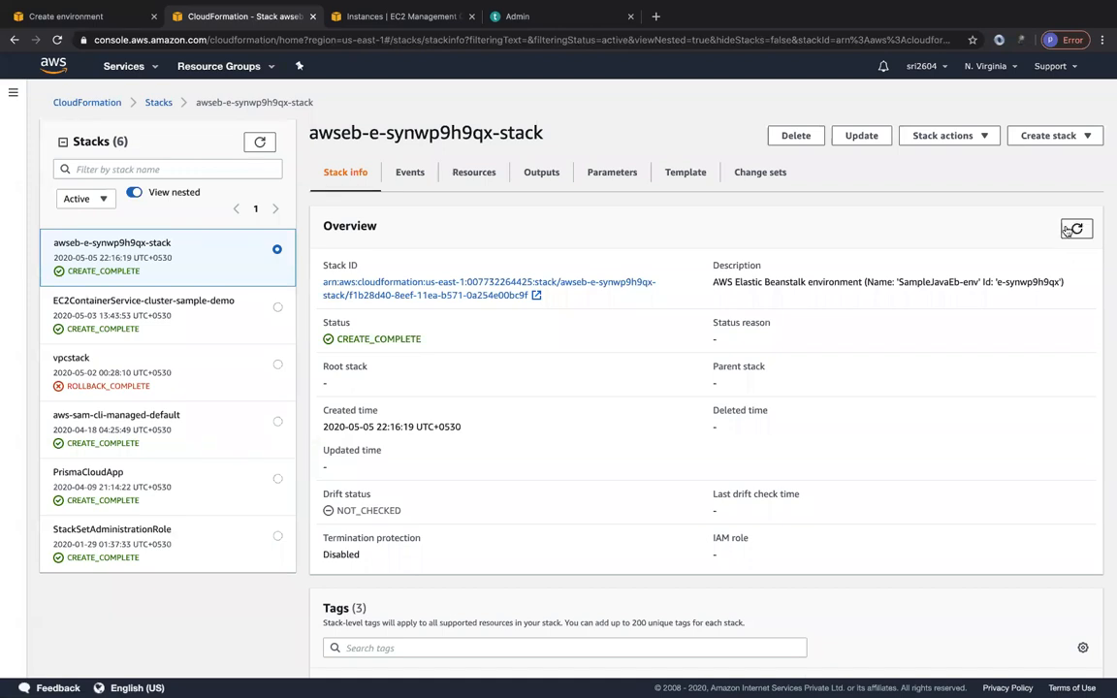
click(330, 19)
click(1048, 106)
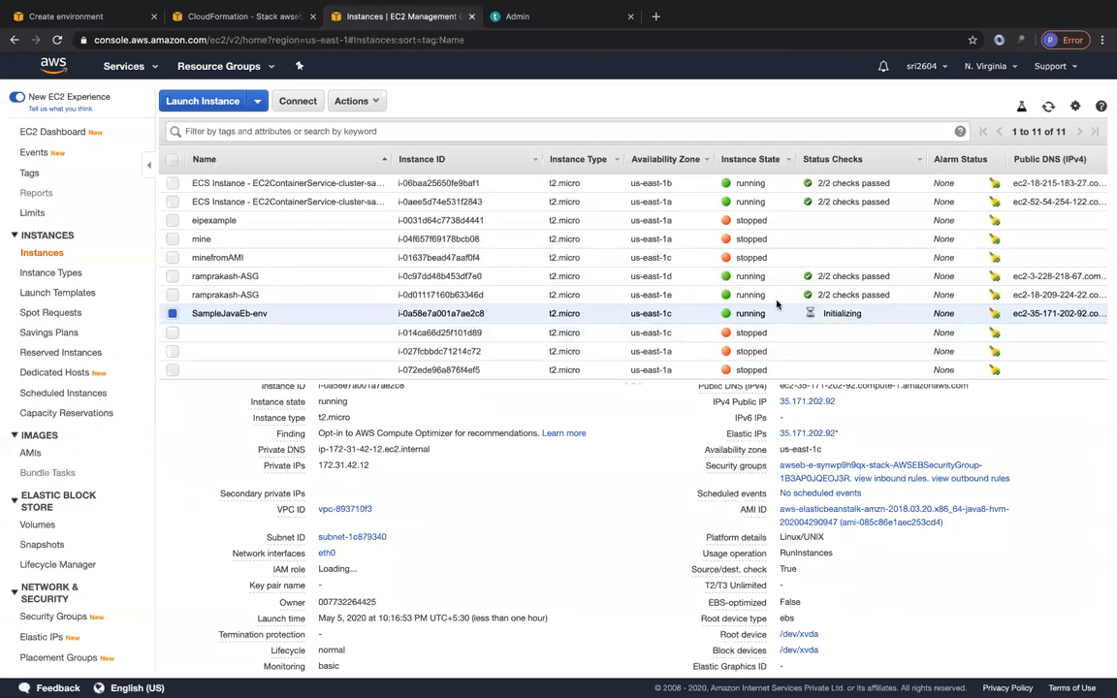
Go back to the Elastic Beanstalk environments list, refresh it, and select SampleJavaEb-env to review its available actions.
click(137, 21)
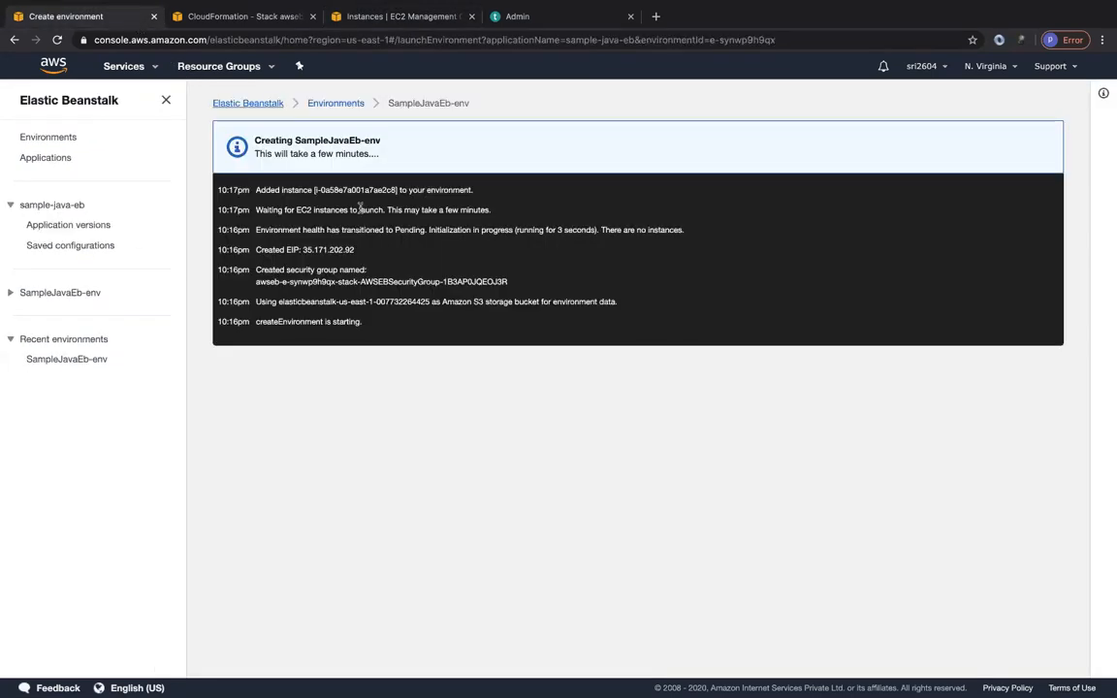
click(352, 104)
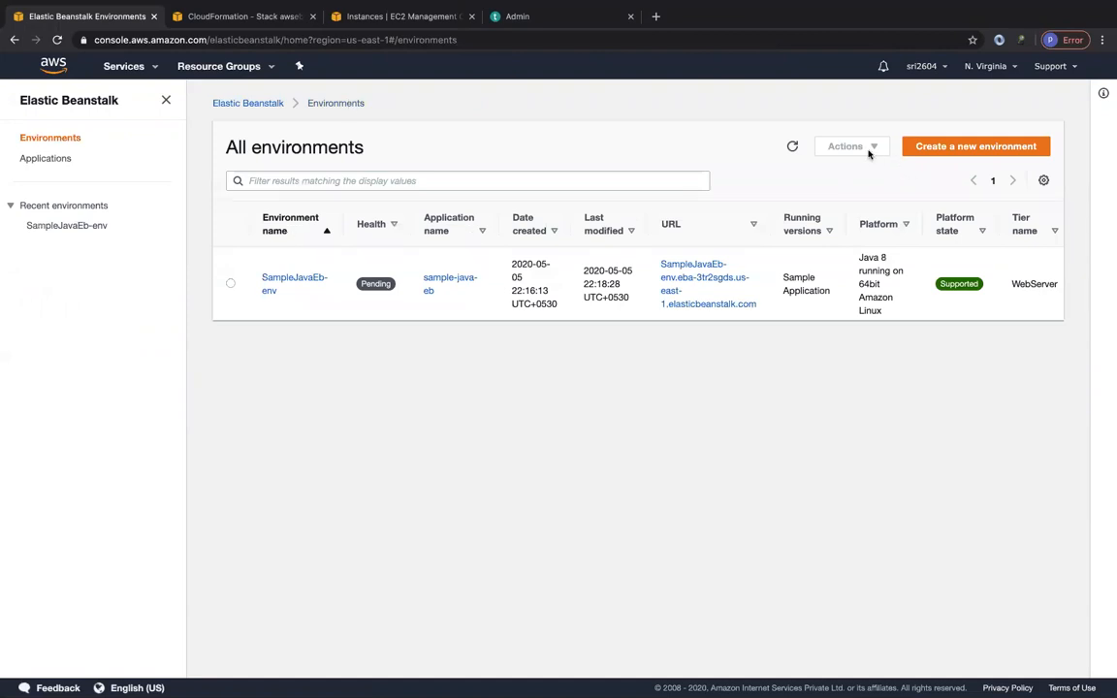
click(792, 146)
click(231, 285)
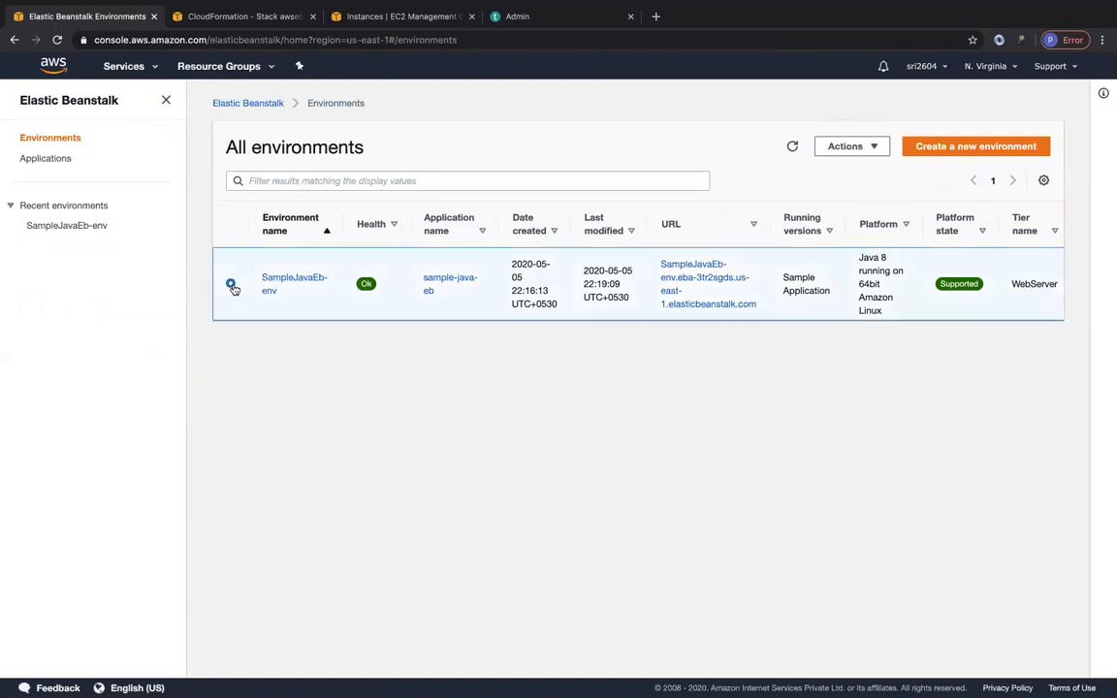
click(863, 149)
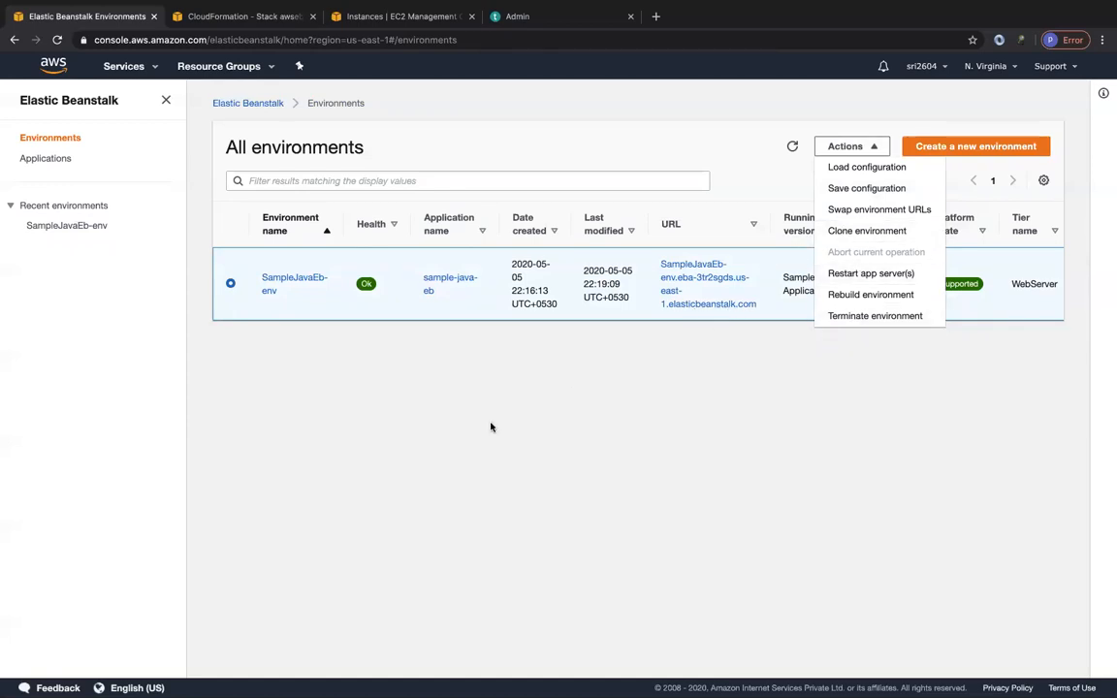
click(443, 384)
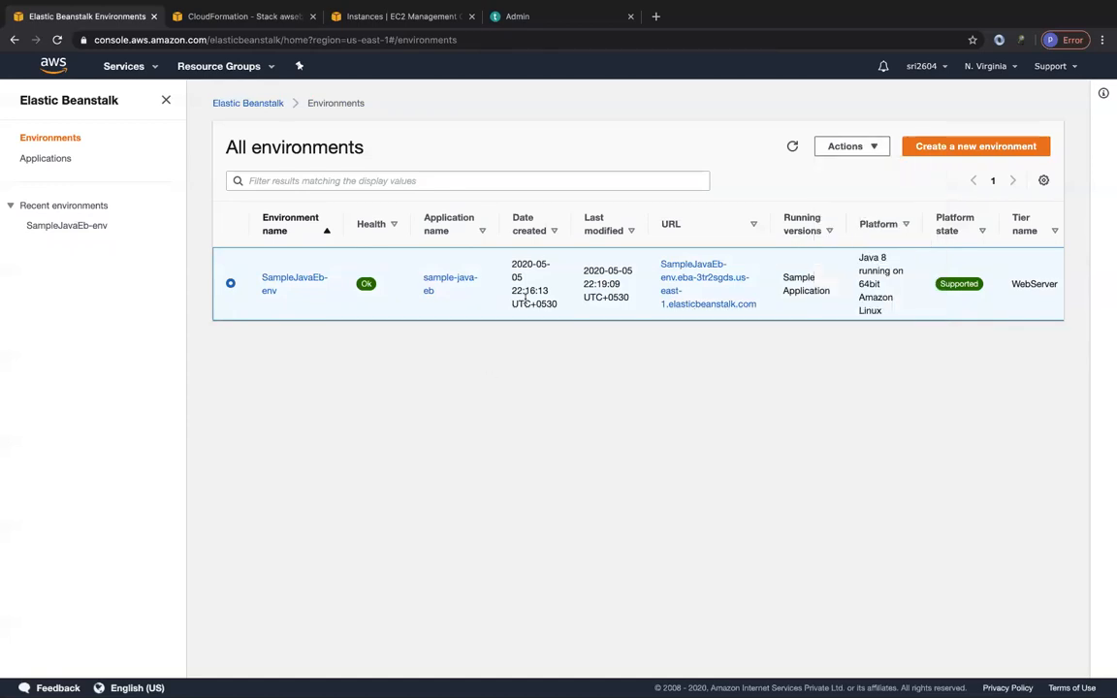
Open the SampleJavaEb-env URL to view the deployed sample application, and return to the environments list.
click(690, 270)
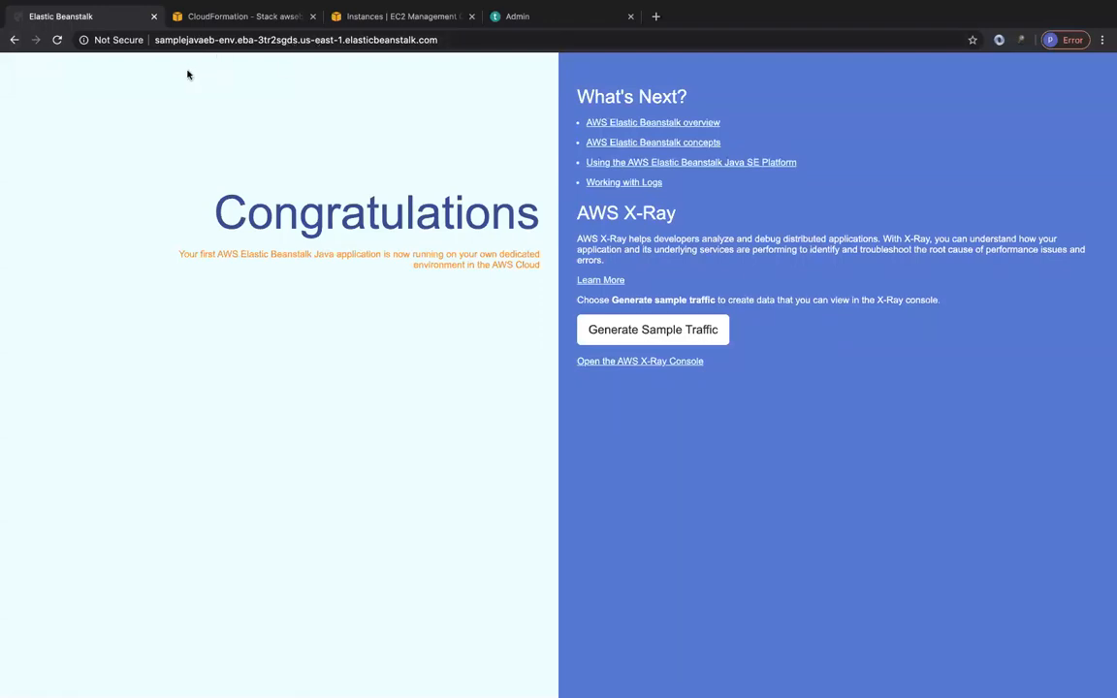
click(14, 40)
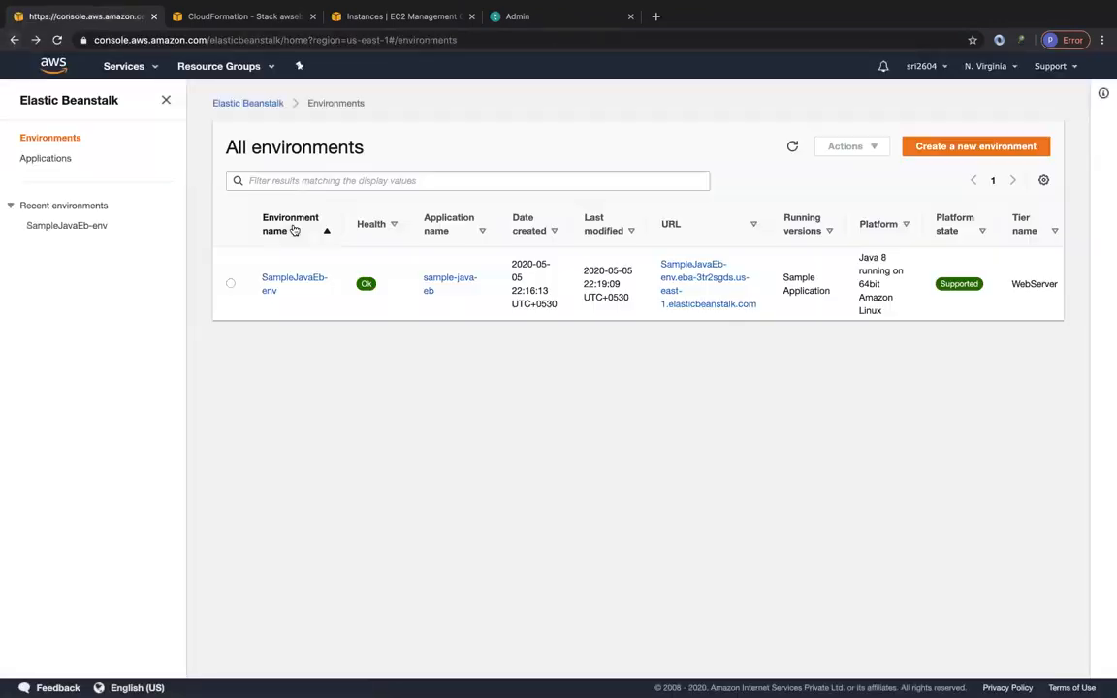
Open the SampleJavaEb-env dashboard to examine its health, version, platform, recent events and available environment actions.
click(291, 281)
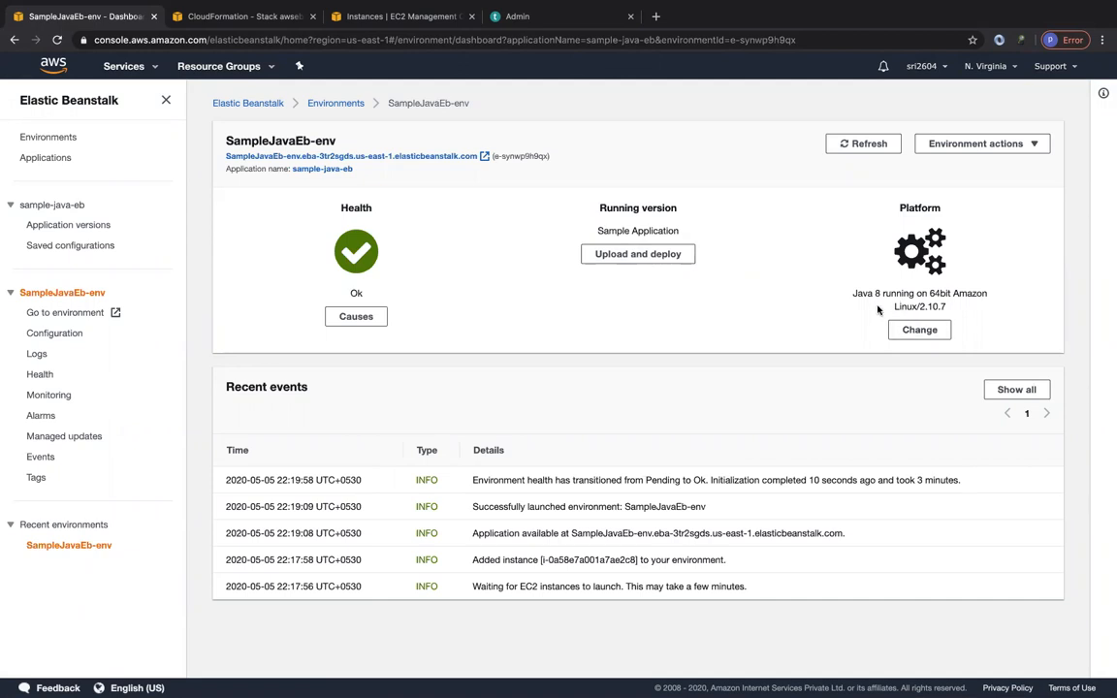
click(943, 144)
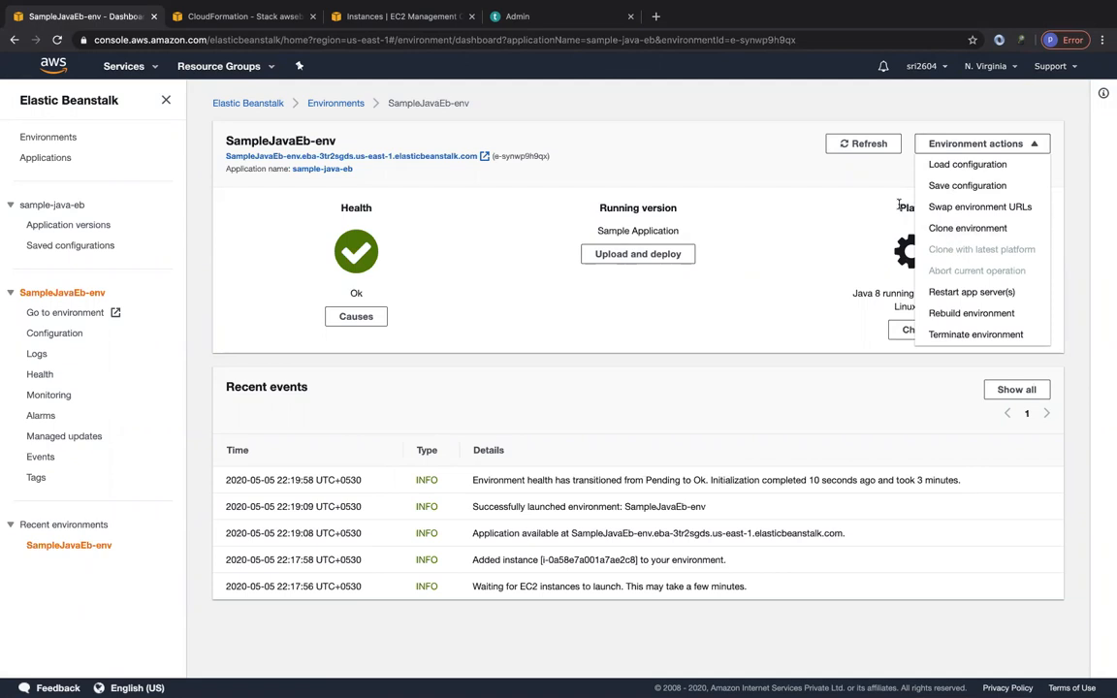
click(770, 210)
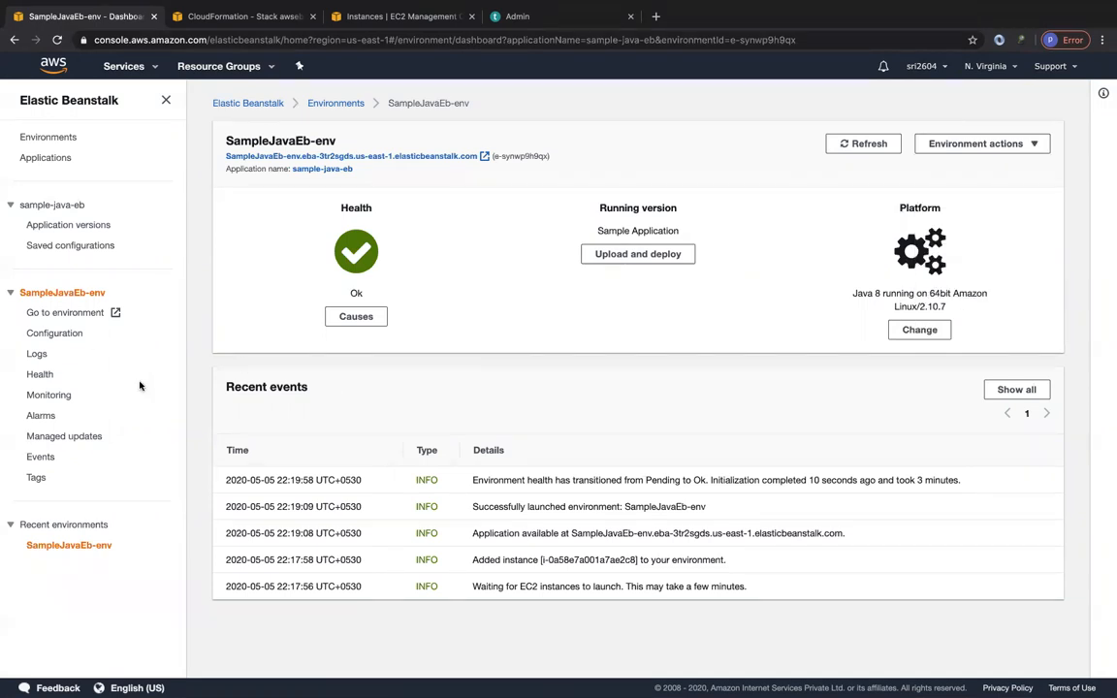
Open the environment's configuration, edit the Instances category, and review the available root volume types.
click(58, 335)
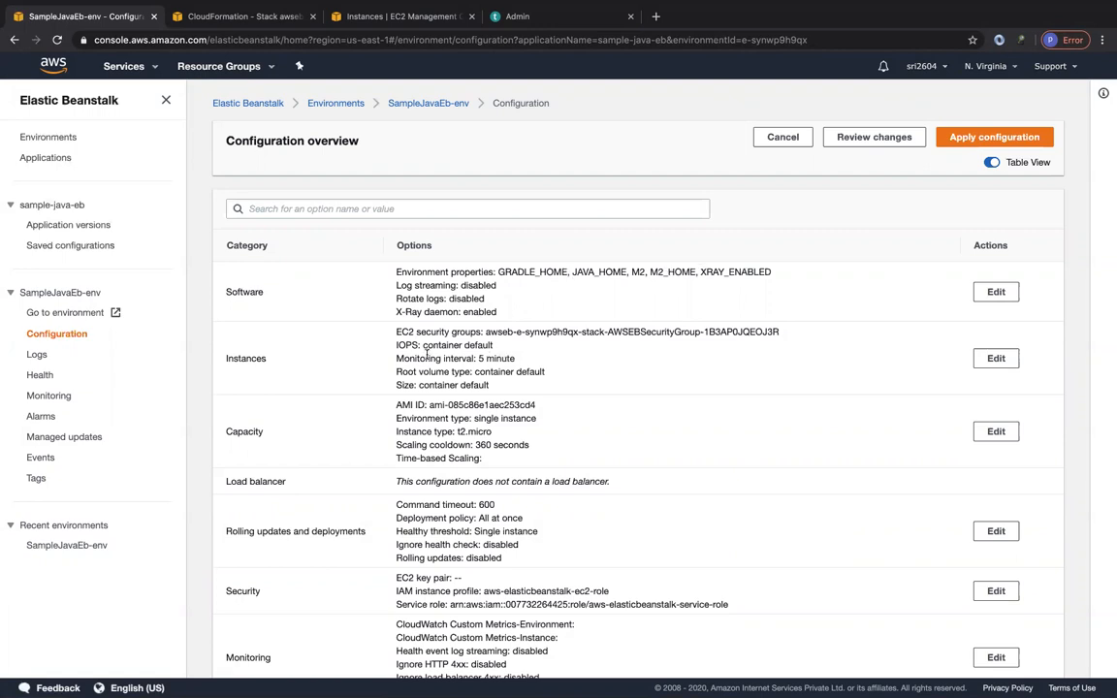
click(996, 358)
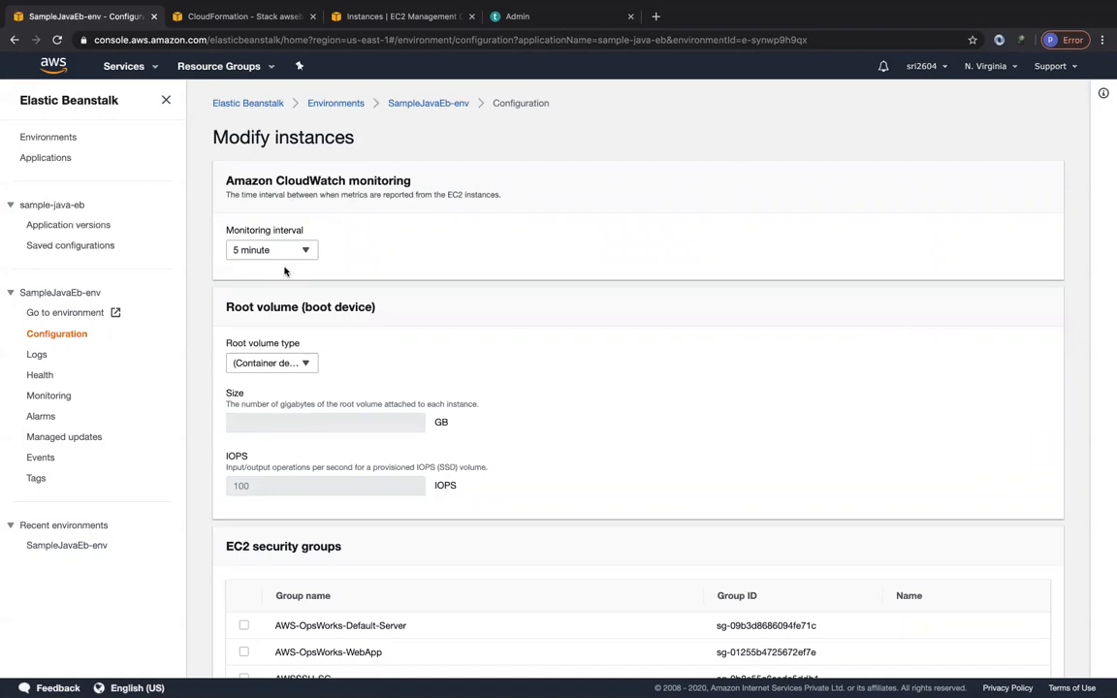
scroll(299, 353, down, 1)
click(297, 348)
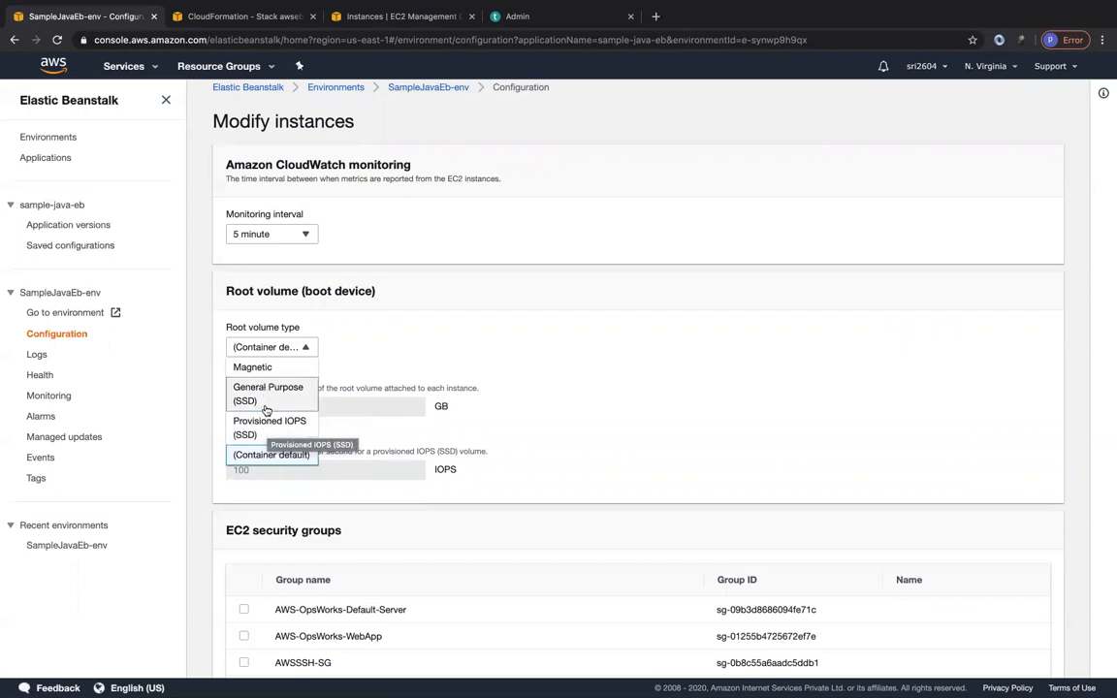
click(342, 312)
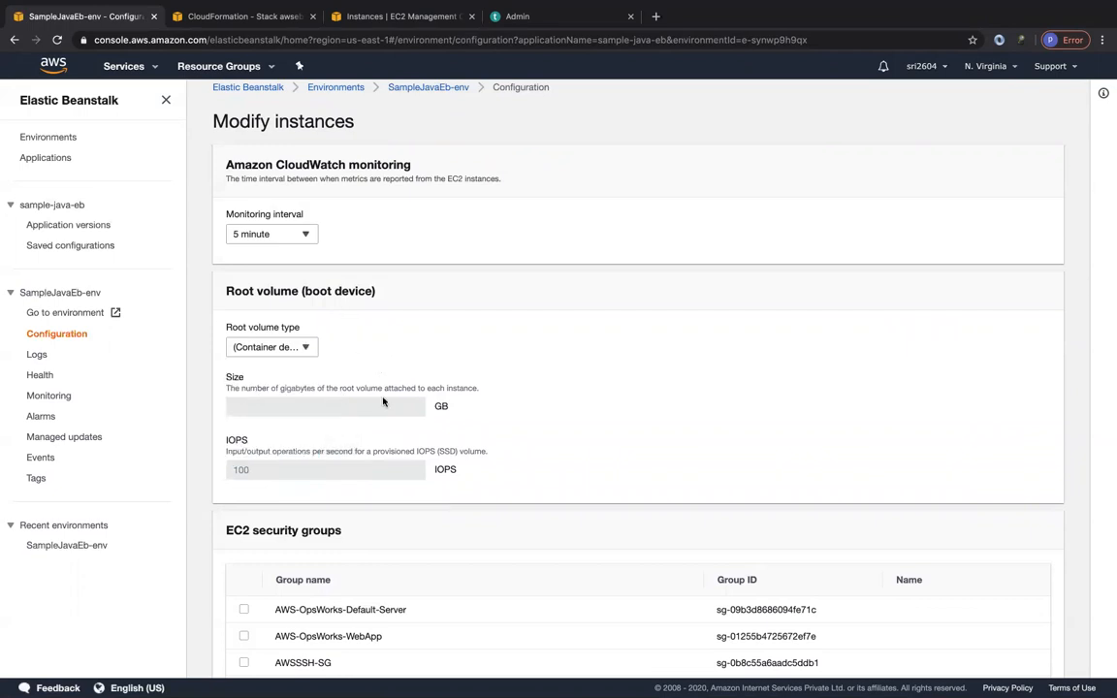
Look through the EC2 security groups for the one assigned to the environment, and cancel the instance modification.
scroll(453, 398, down, 3)
scroll(383, 400, down, 10)
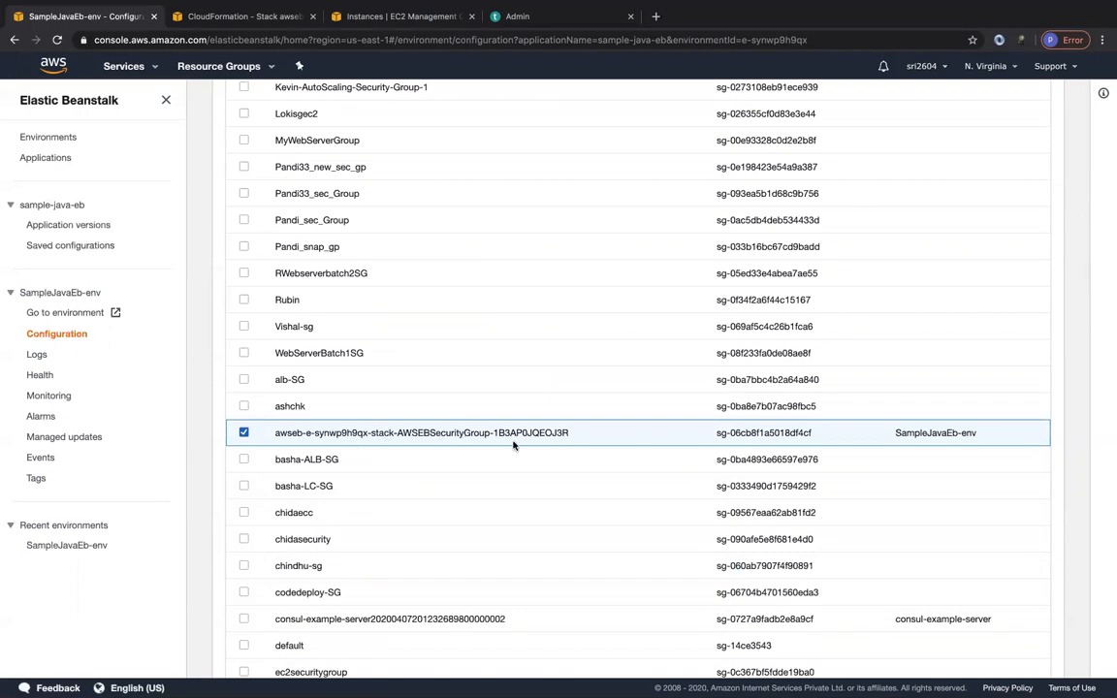
scroll(514, 445, down, 15)
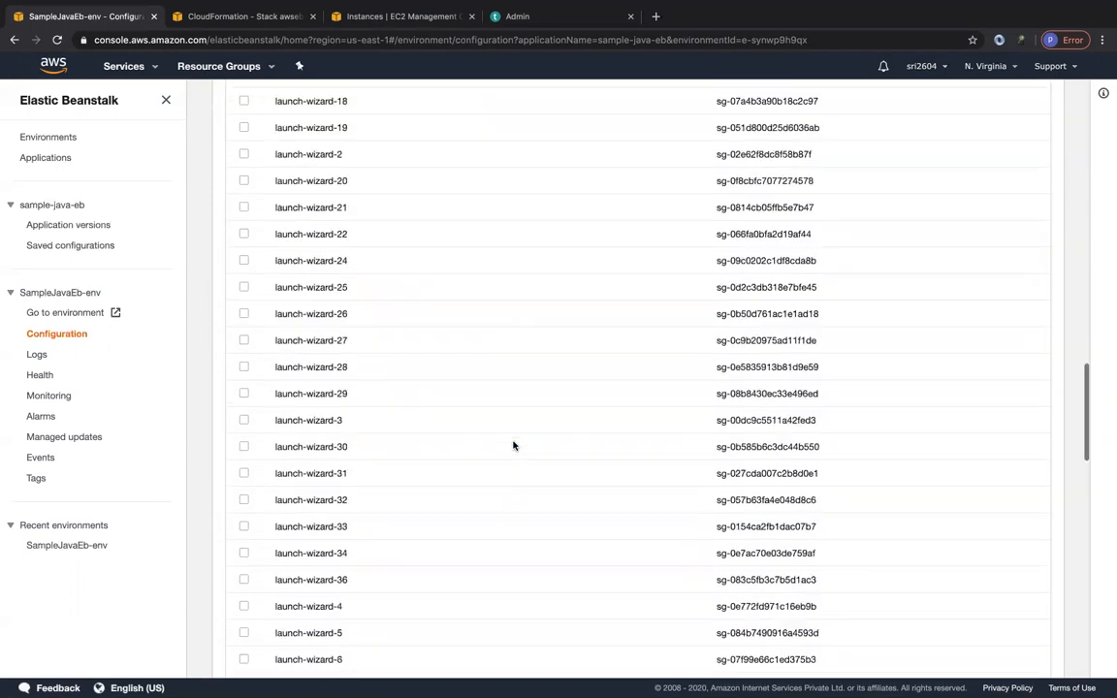
scroll(514, 445, down, 3)
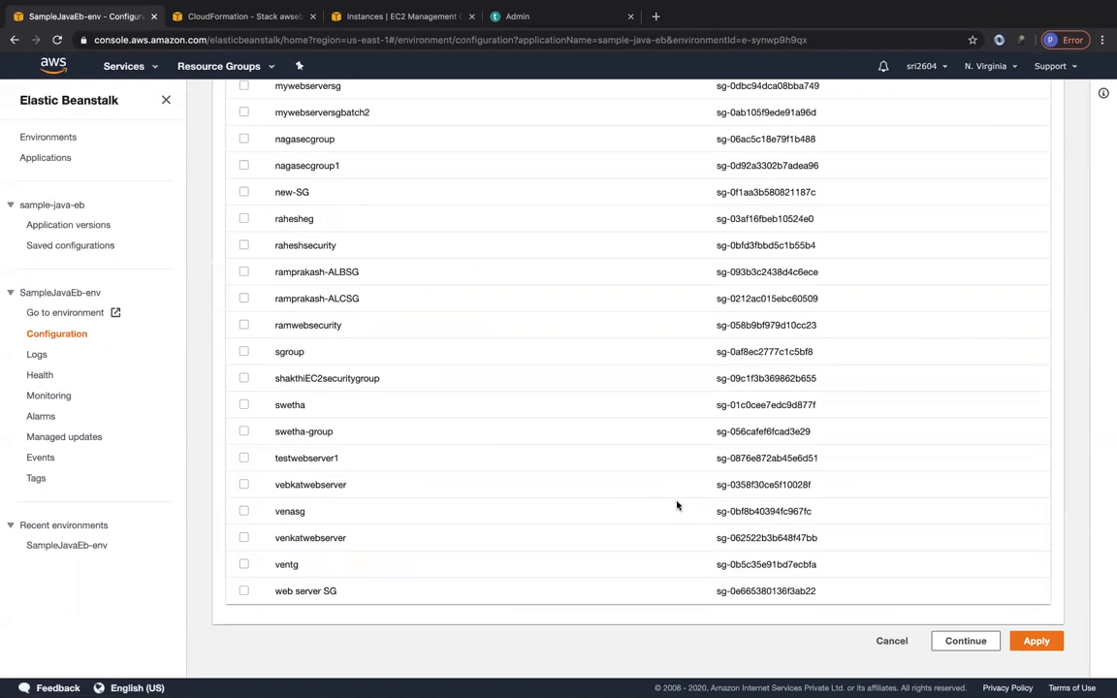
click(892, 640)
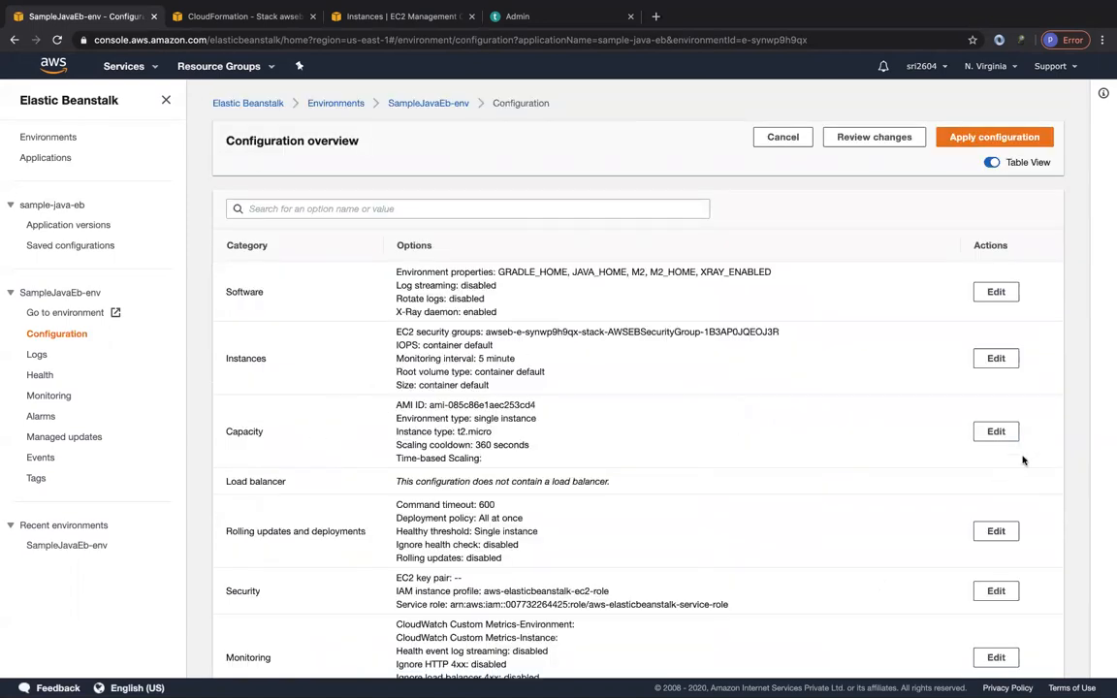
Open the Capacity configuration for editing and review its environment types and Auto Scaling group settings.
click(998, 432)
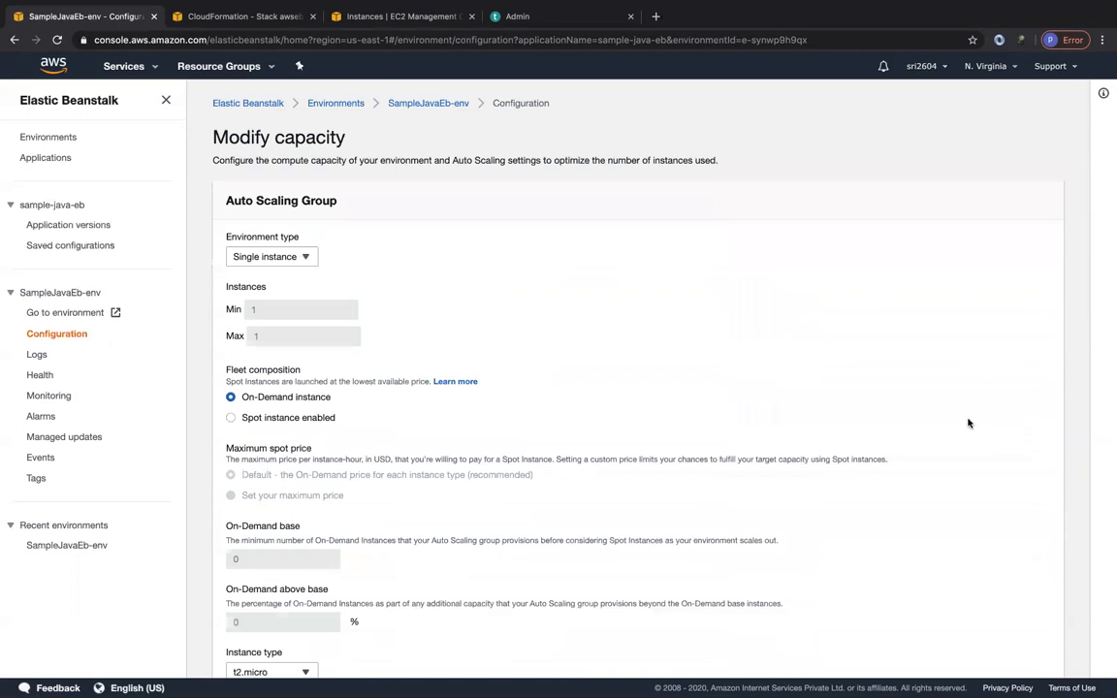
click(273, 257)
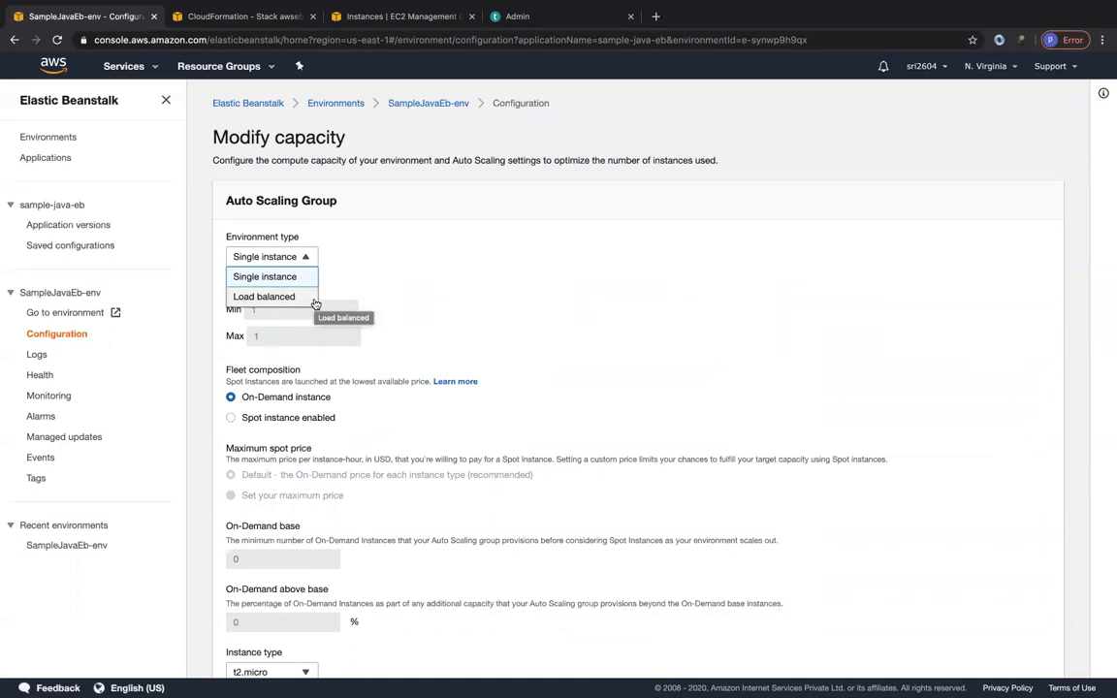
click(388, 281)
scroll(395, 446, down, 1)
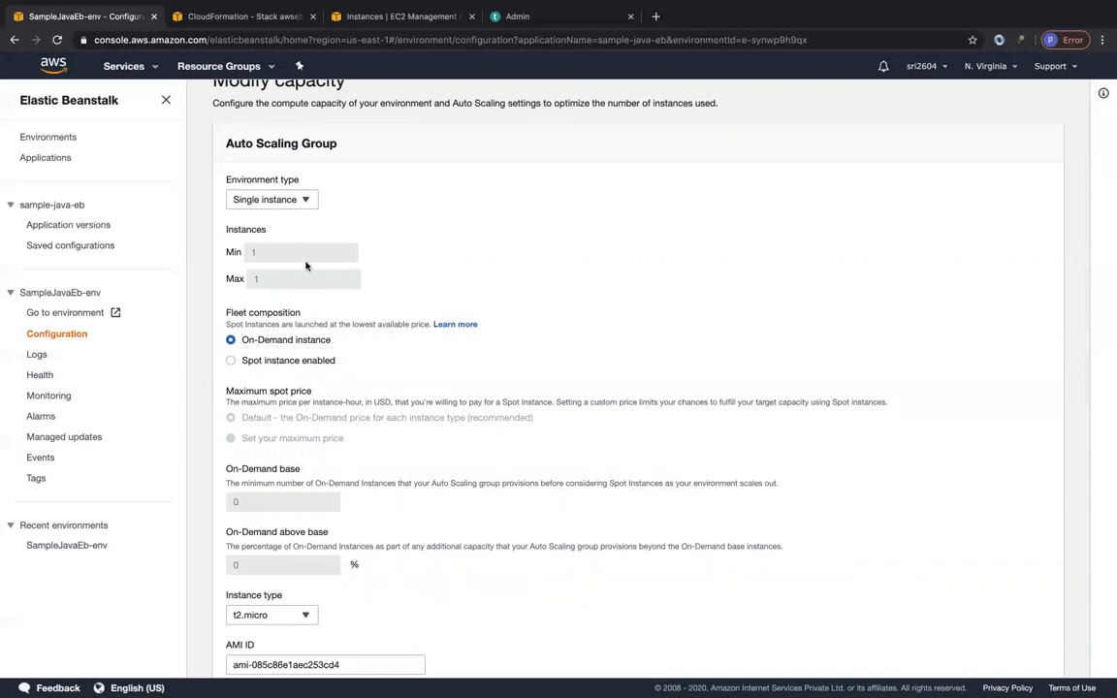
In the EC2 console, list the launch configurations, widen the Name column, and inspect the awseb-e-synwp9h9qx-stack launch configuration's details.
click(346, 20)
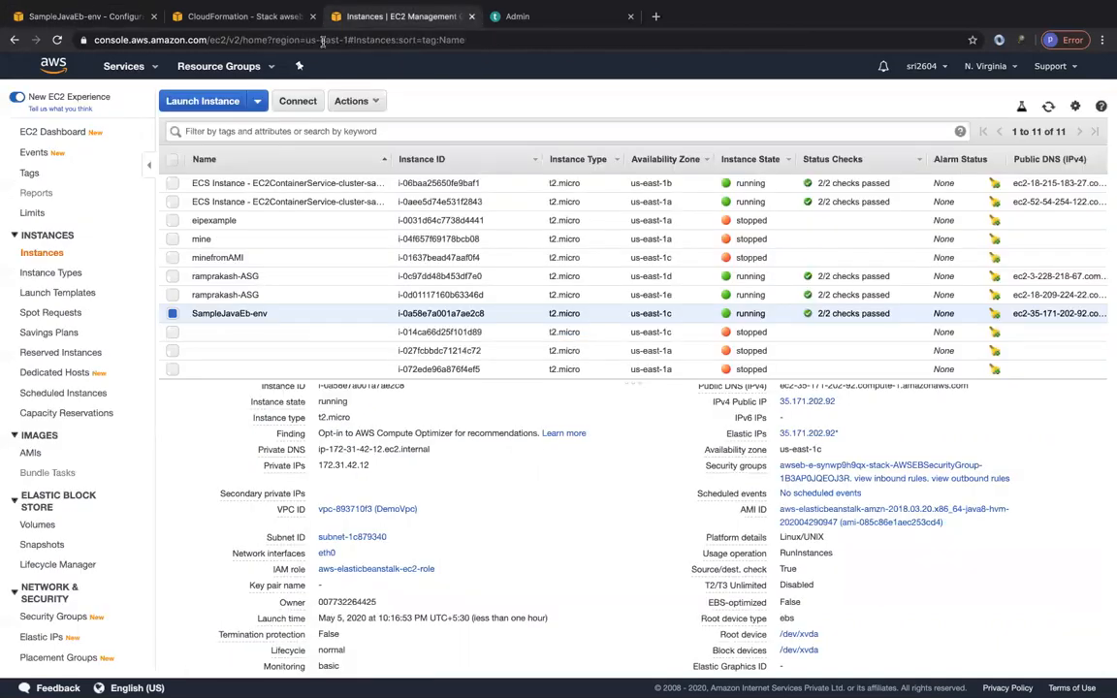
scroll(68, 543, down, 4)
click(80, 640)
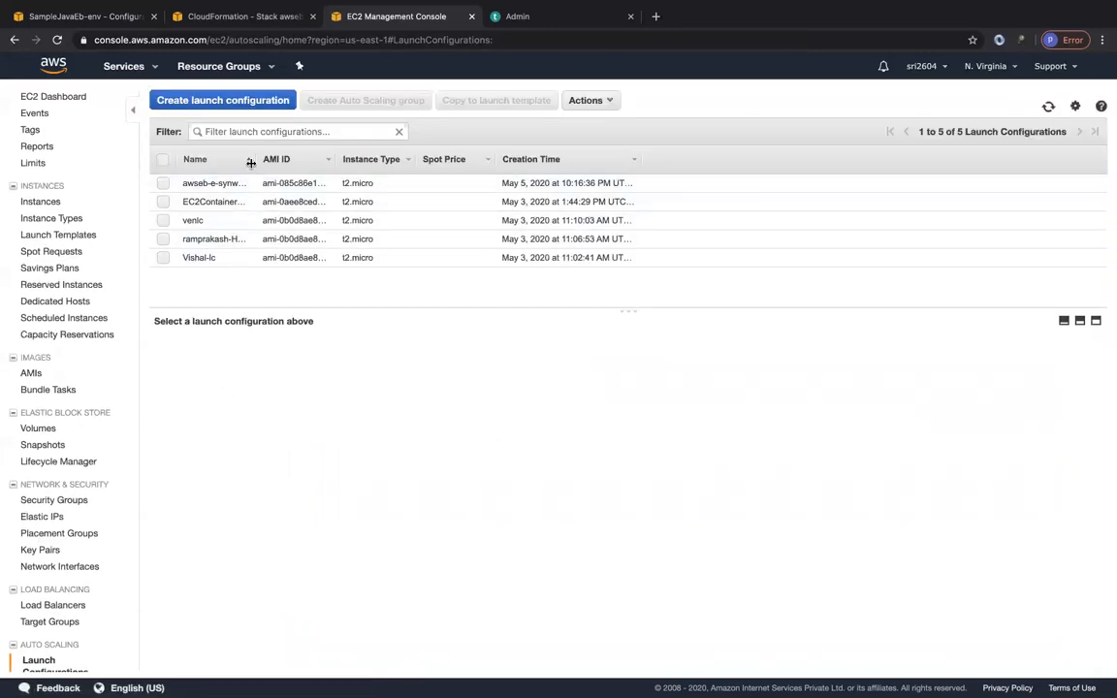
double_click(253, 162)
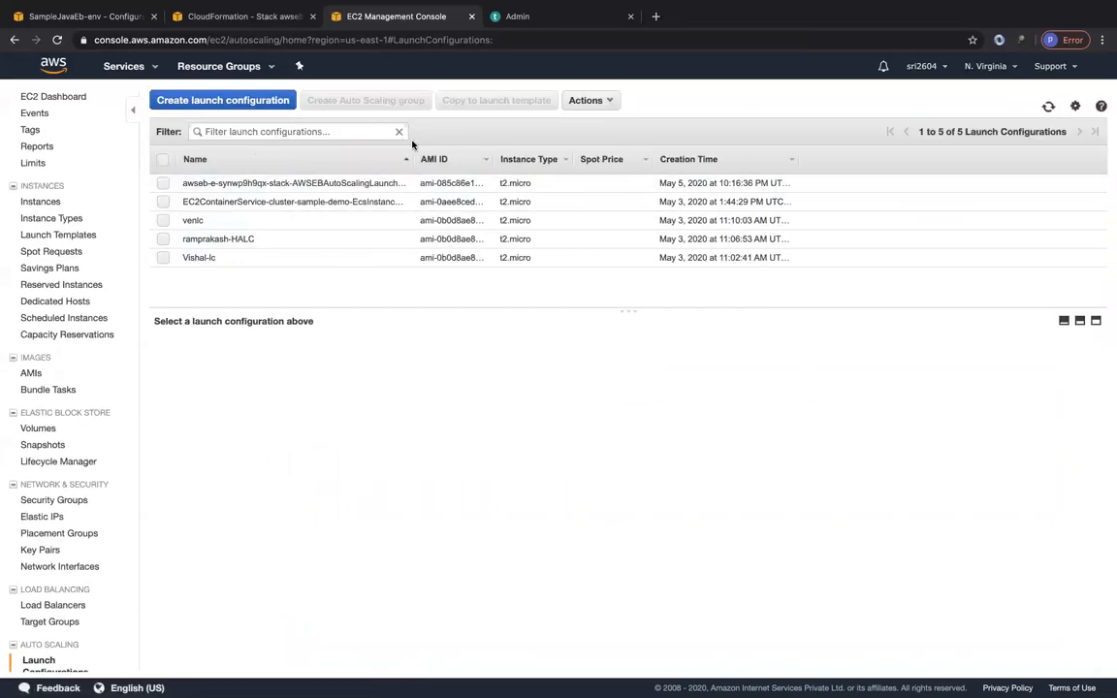
click(248, 184)
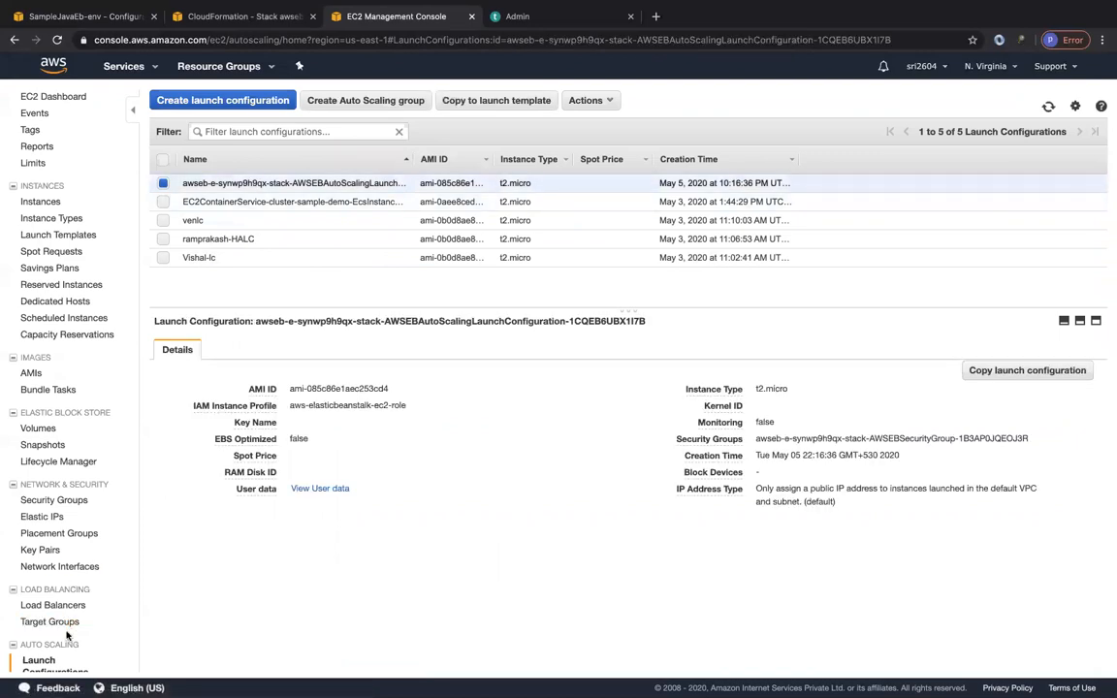
List the EC2 Auto Scaling groups and widen the Name column to identify the Elastic Beanstalk stack's group.
scroll(68, 636, down, 1)
click(55, 662)
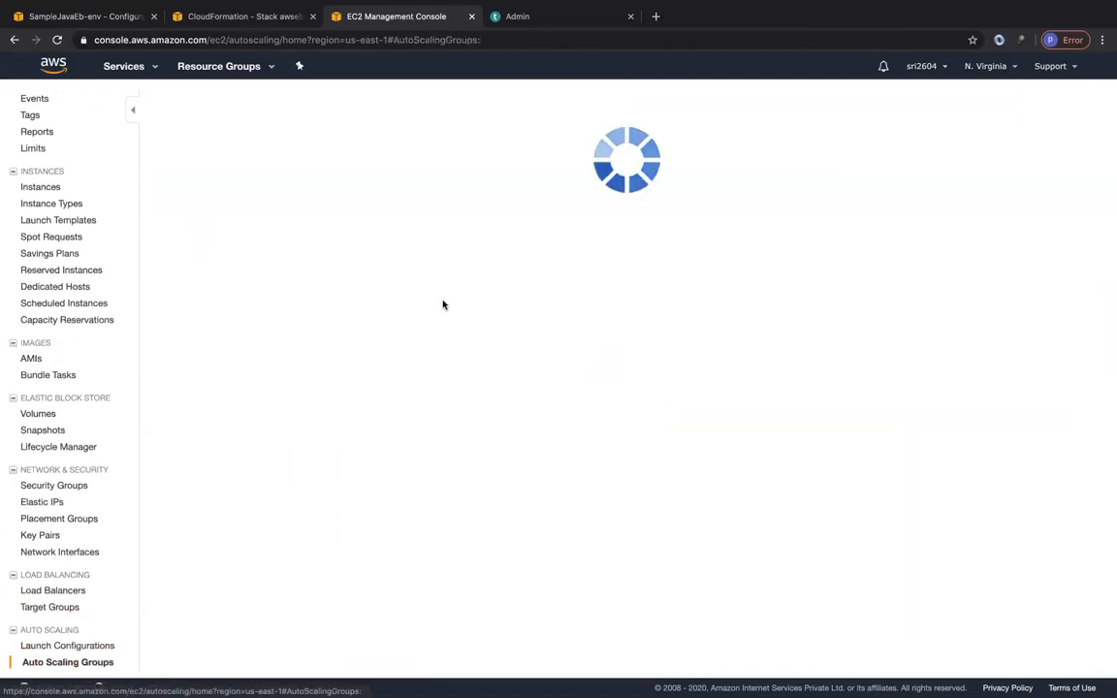
drag(257, 242, 363, 247)
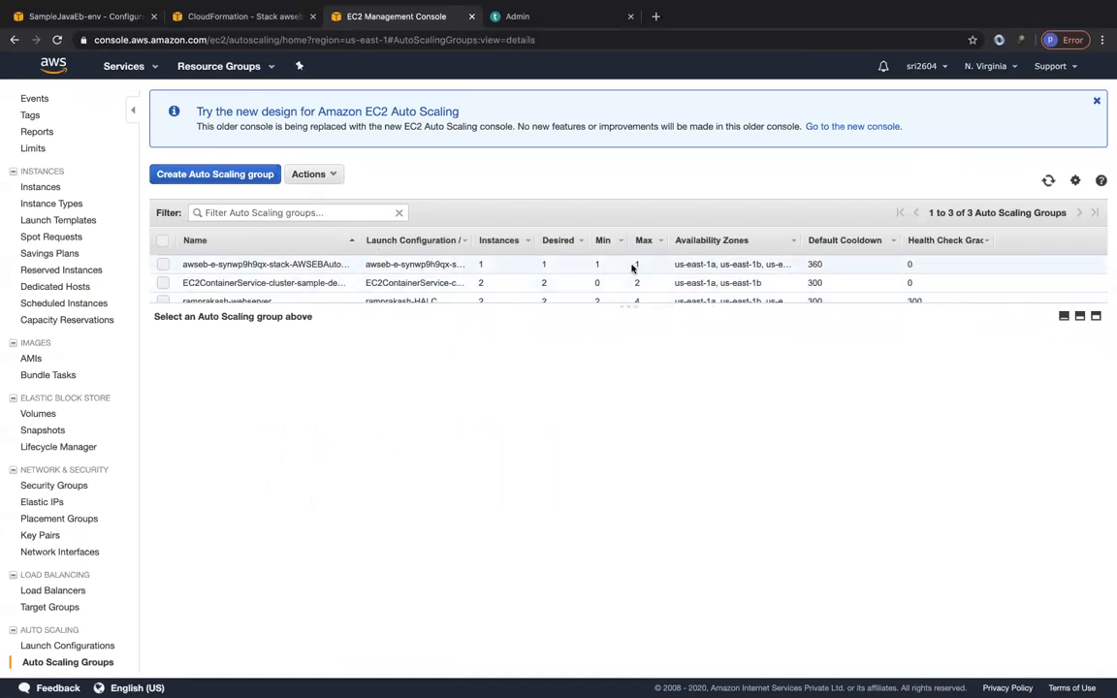
Back in Elastic Beanstalk, review the capacity settings, including instance types, AMI ID, placement and time-based scaling, and cancel the capacity modification.
click(123, 24)
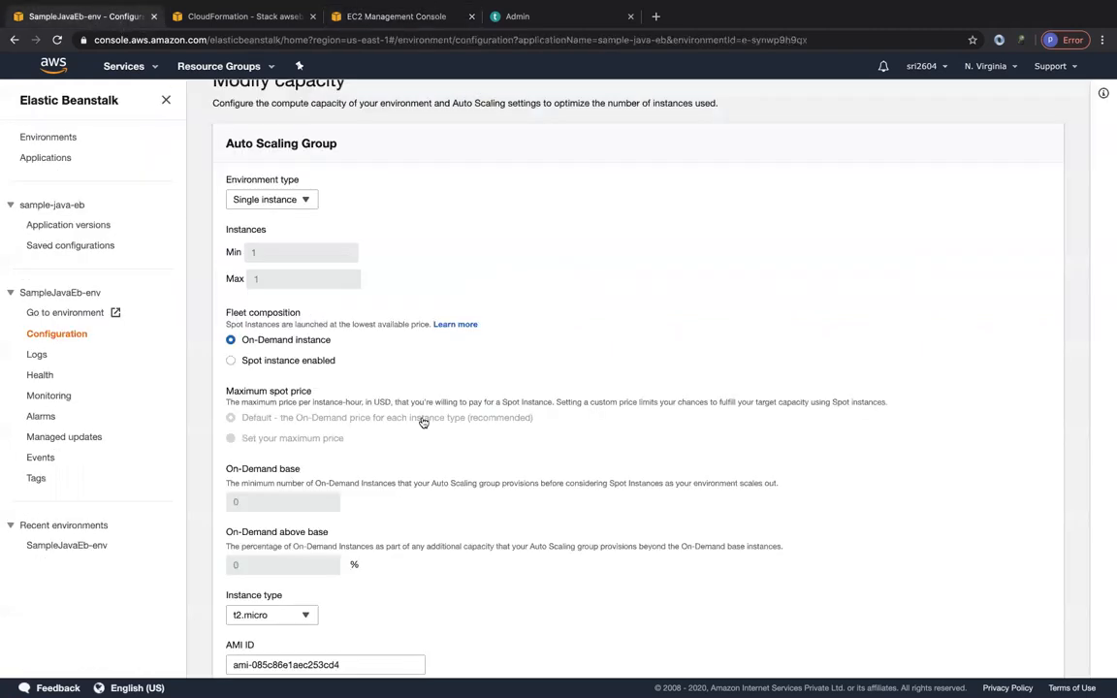
scroll(386, 398, down, 5)
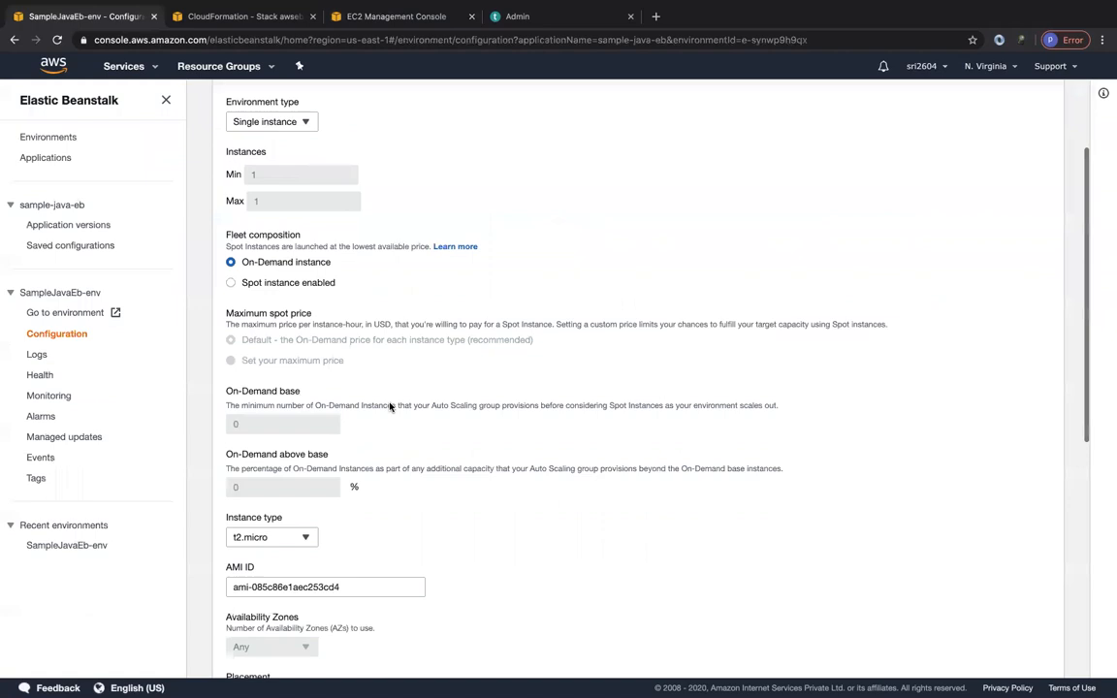
click(275, 306)
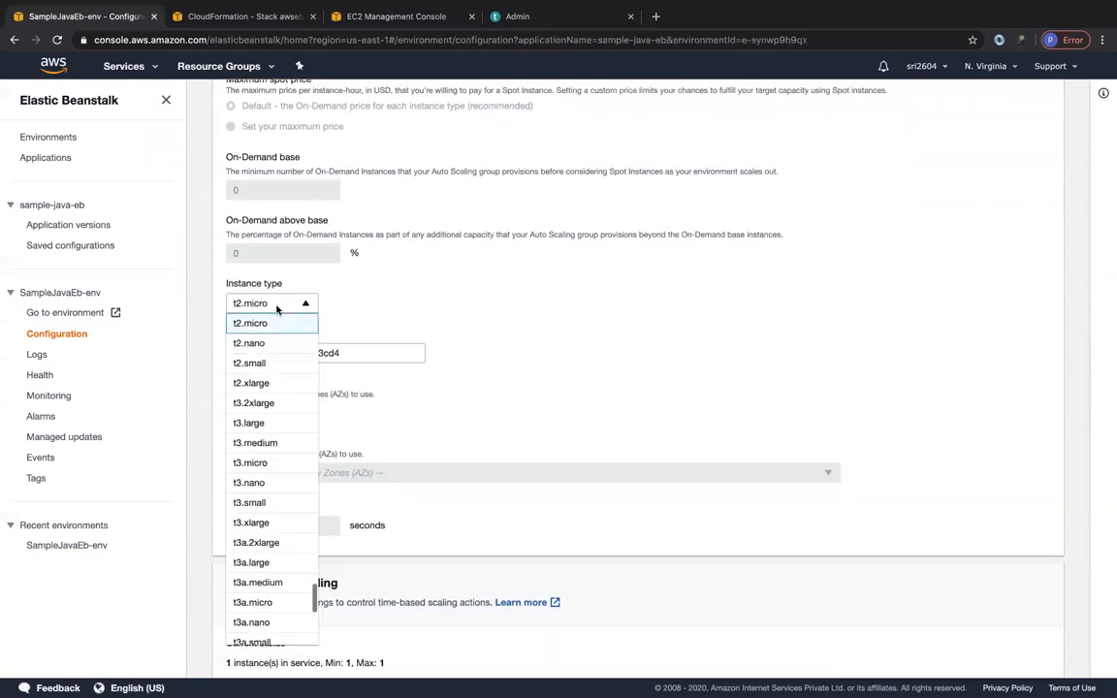
scroll(257, 415, down, 15)
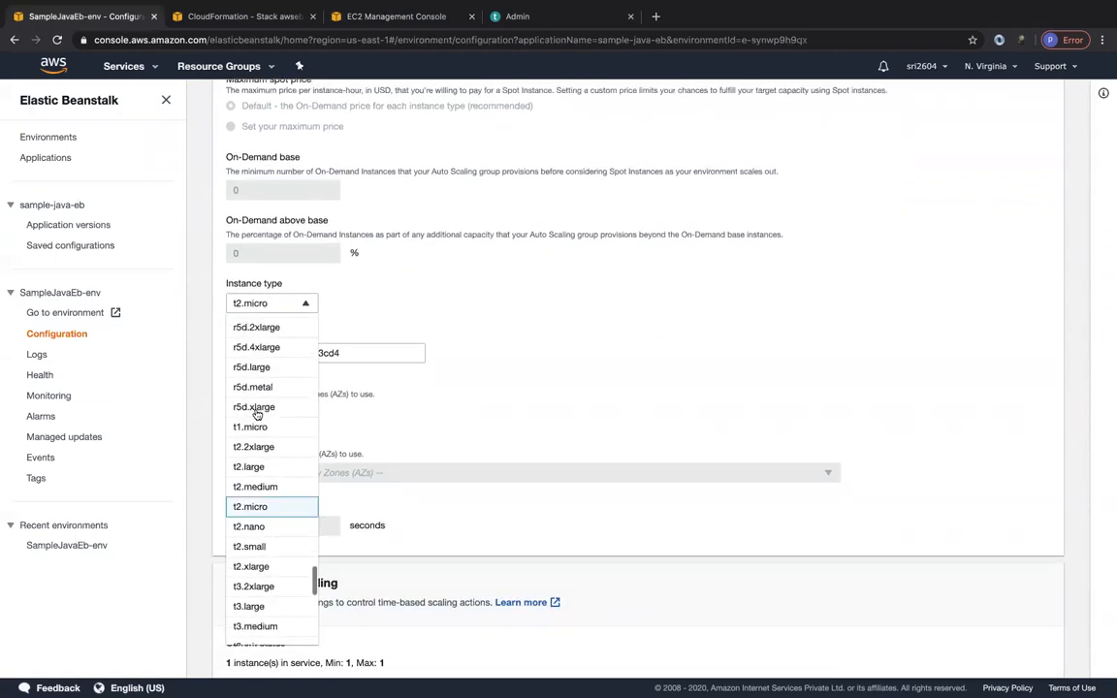
click(484, 306)
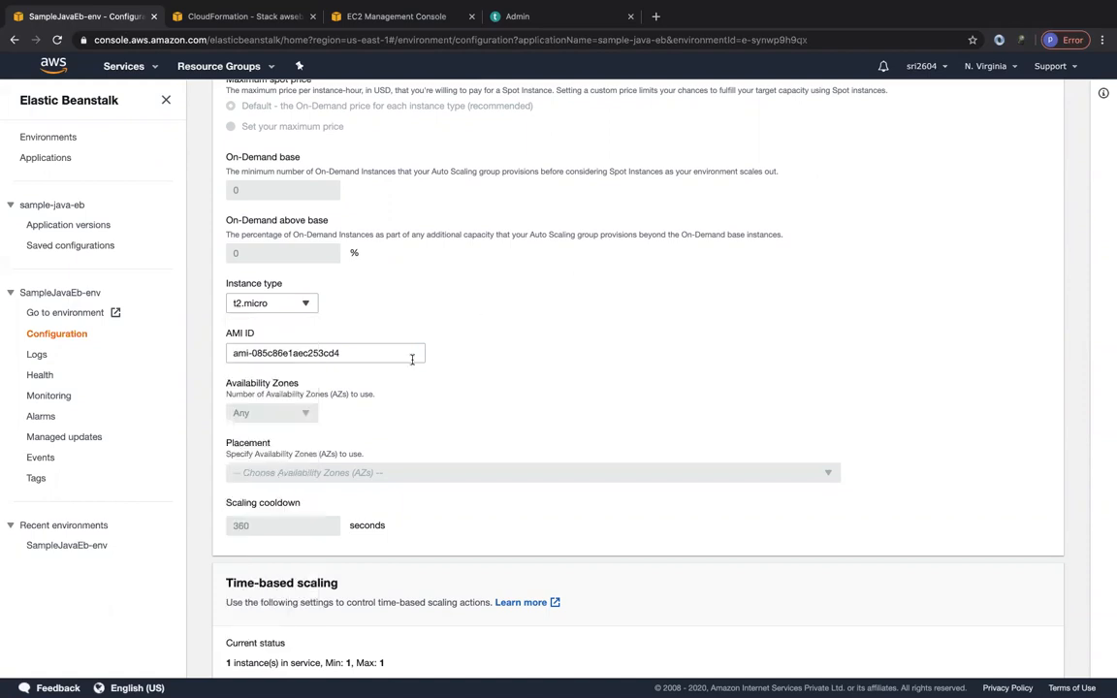
scroll(416, 351, down, 1)
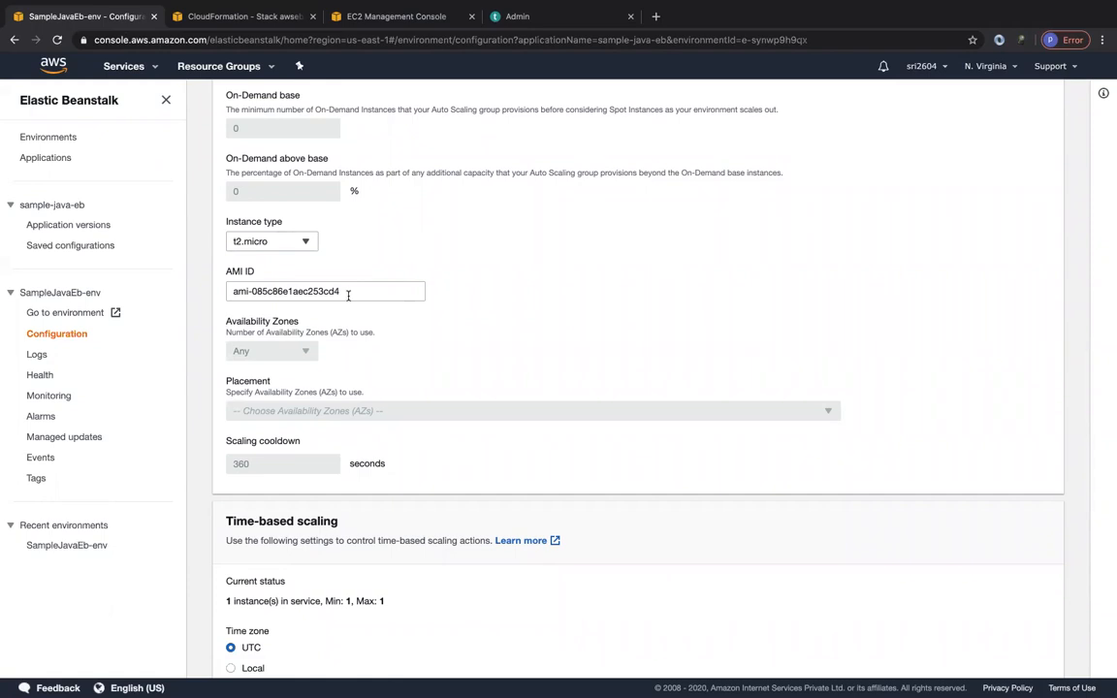
scroll(414, 414, down, 1)
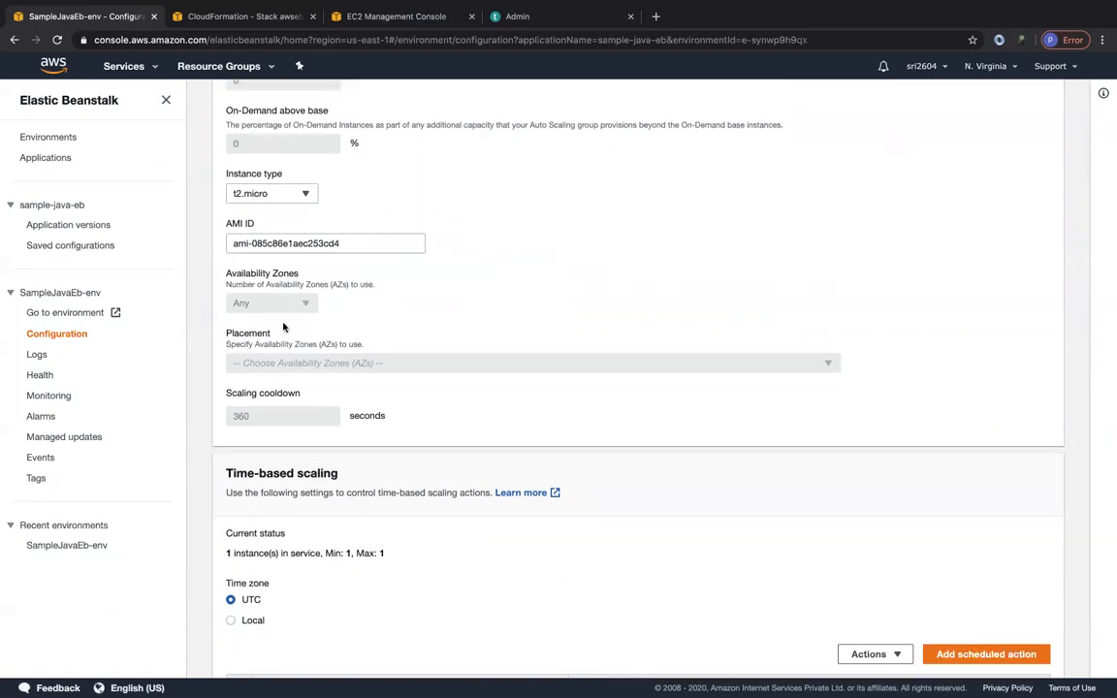
scroll(349, 310, up, 5)
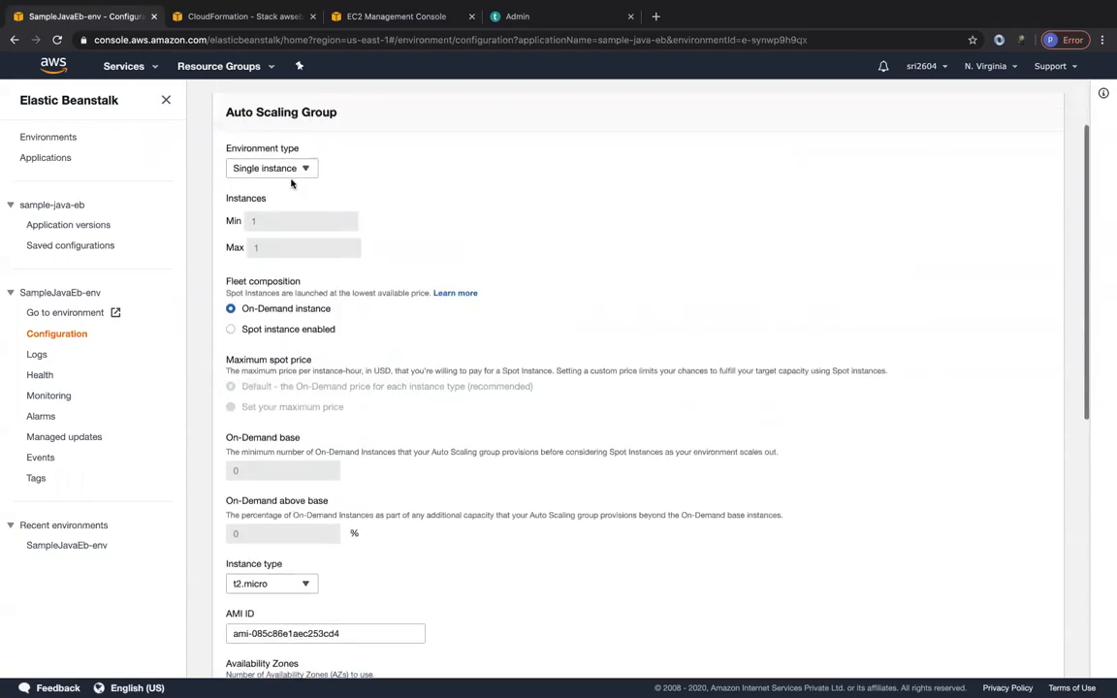
scroll(444, 474, down, 6)
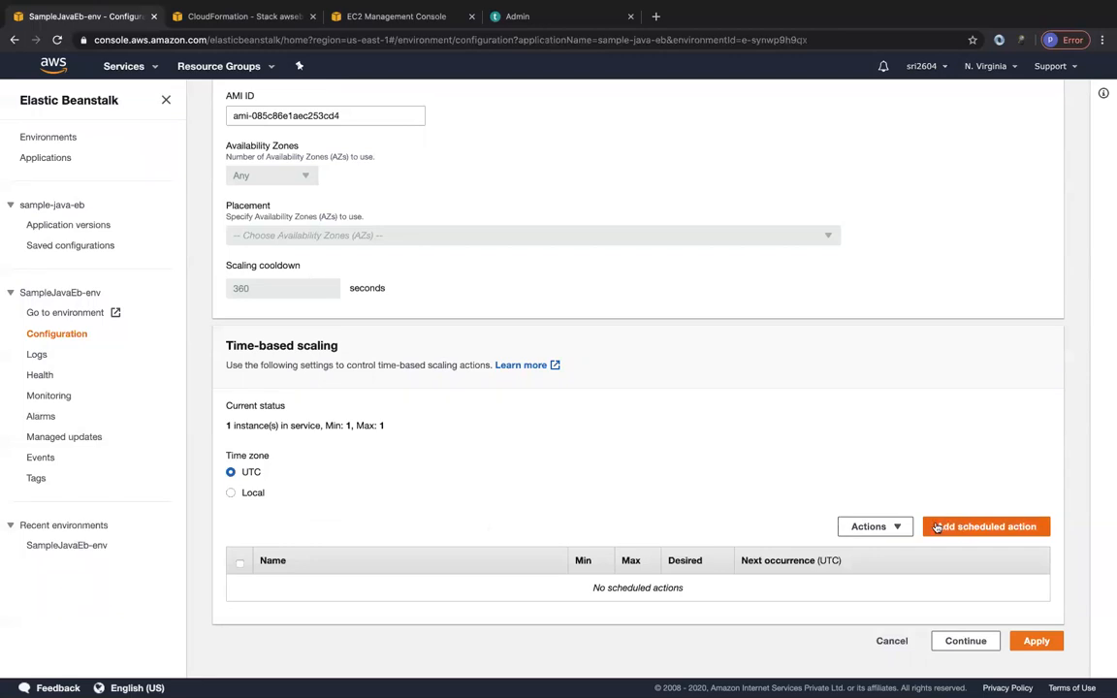
click(891, 641)
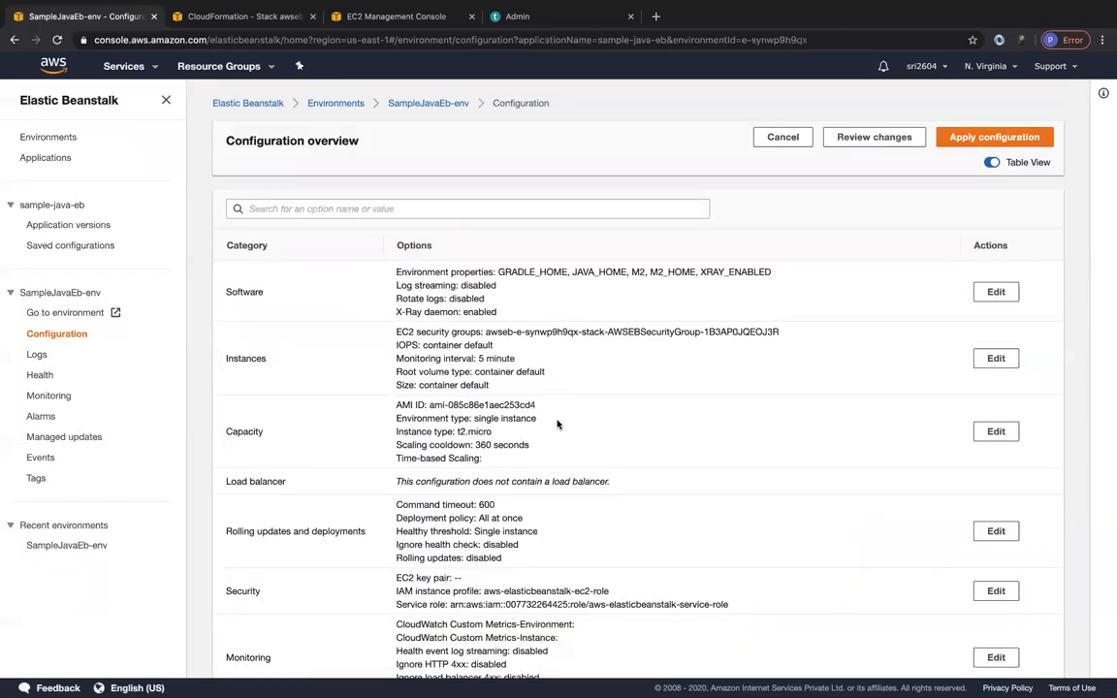
Examine the environment type under Capacity and the Load balancer entry in the configuration overview.
scroll(543, 397, down, 2)
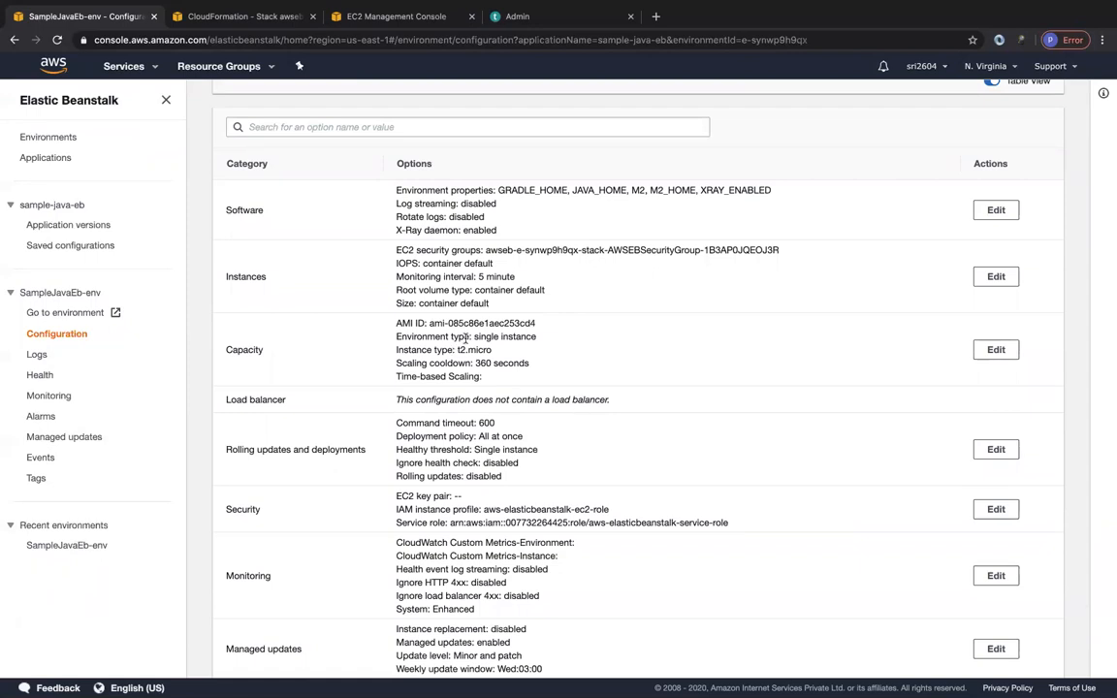
drag(474, 334, 543, 668)
click(490, 308)
drag(395, 403, 606, 398)
click(608, 398)
scroll(427, 422, down, 2)
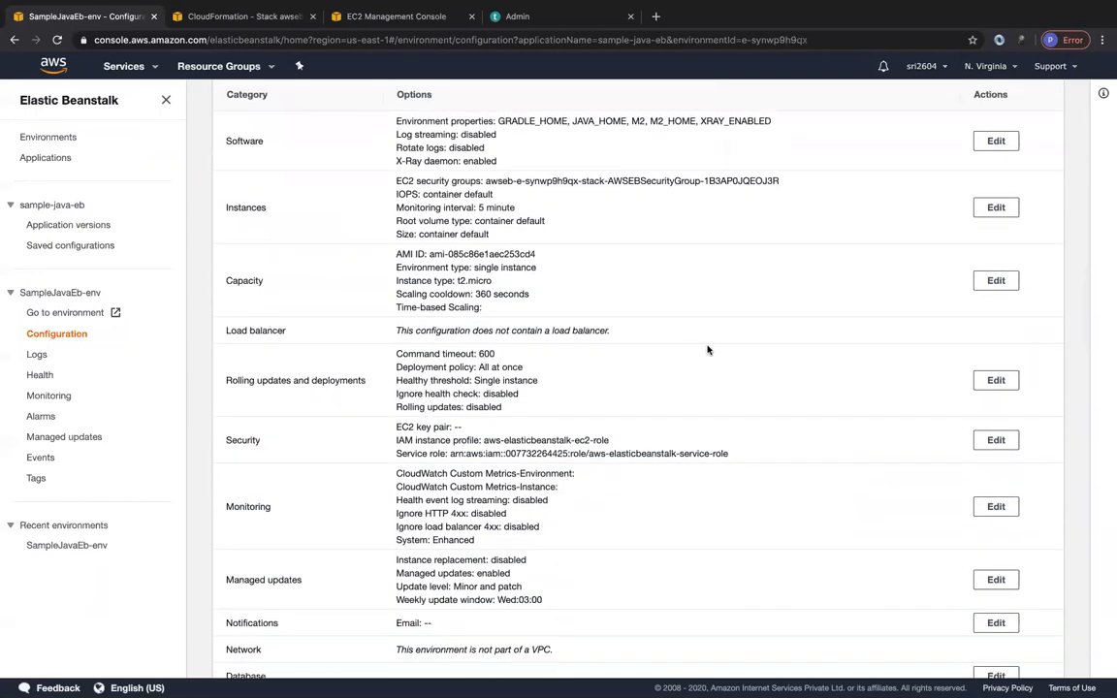
Open the Rolling updates and deployments configuration for editing and review the available deployment policies.
click(986, 380)
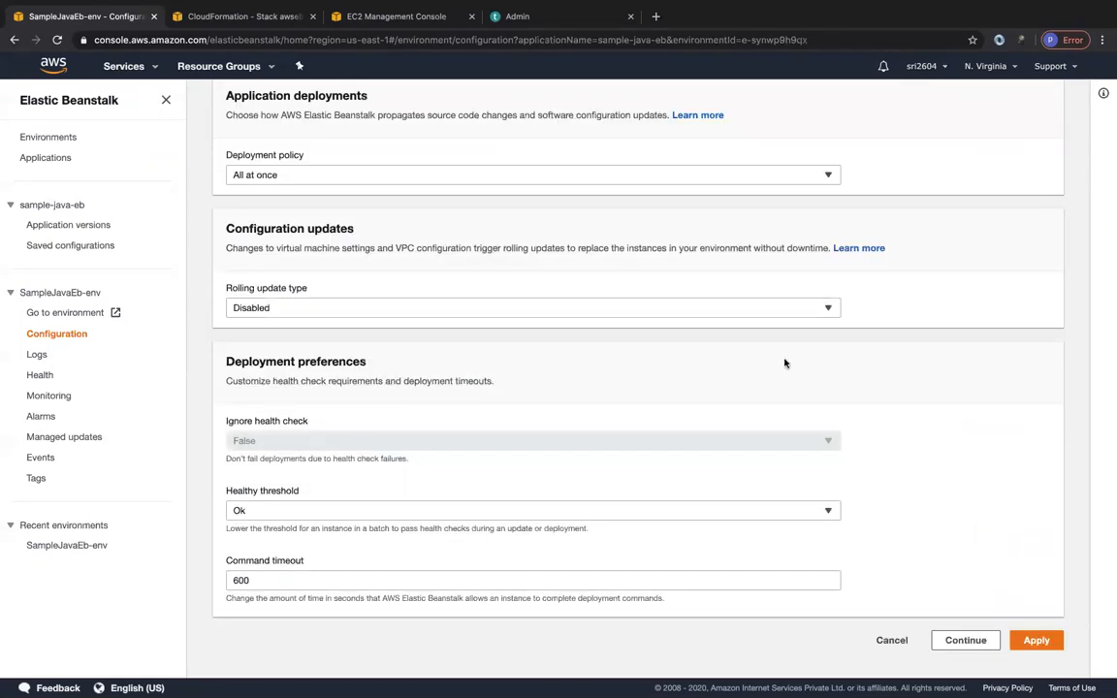
scroll(493, 354, up, 1)
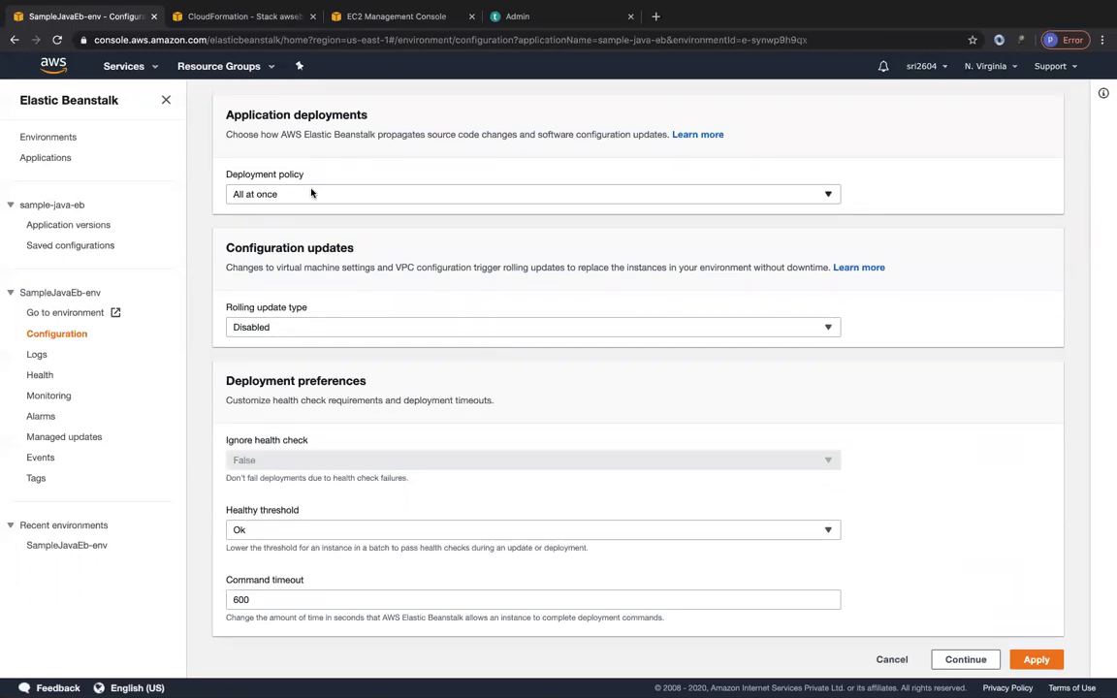
click(262, 201)
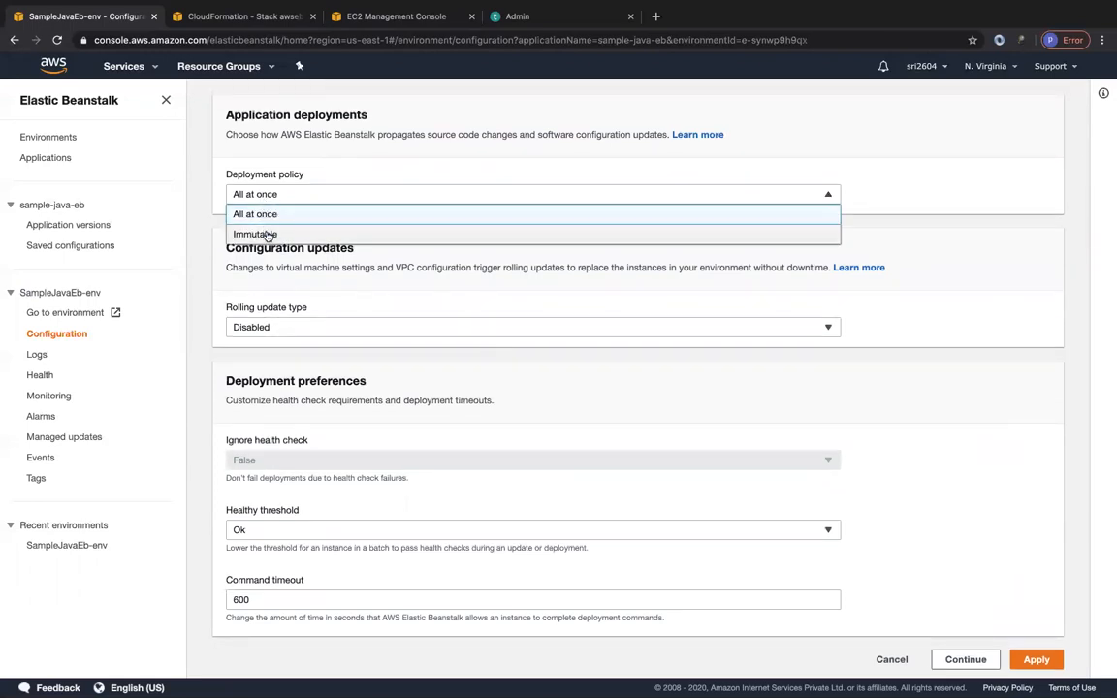
click(409, 284)
scroll(406, 304, down, 1)
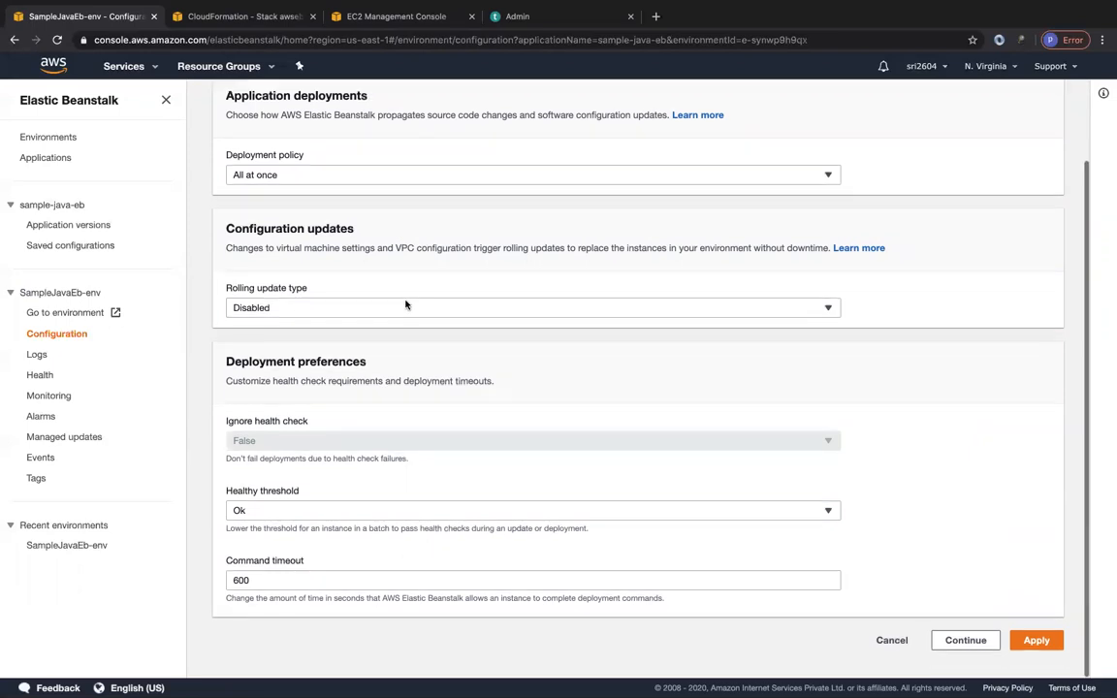
Try Immutable for both the rolling update type and the deployment policy, and cancel the modification.
click(305, 307)
click(278, 308)
click(296, 307)
click(310, 347)
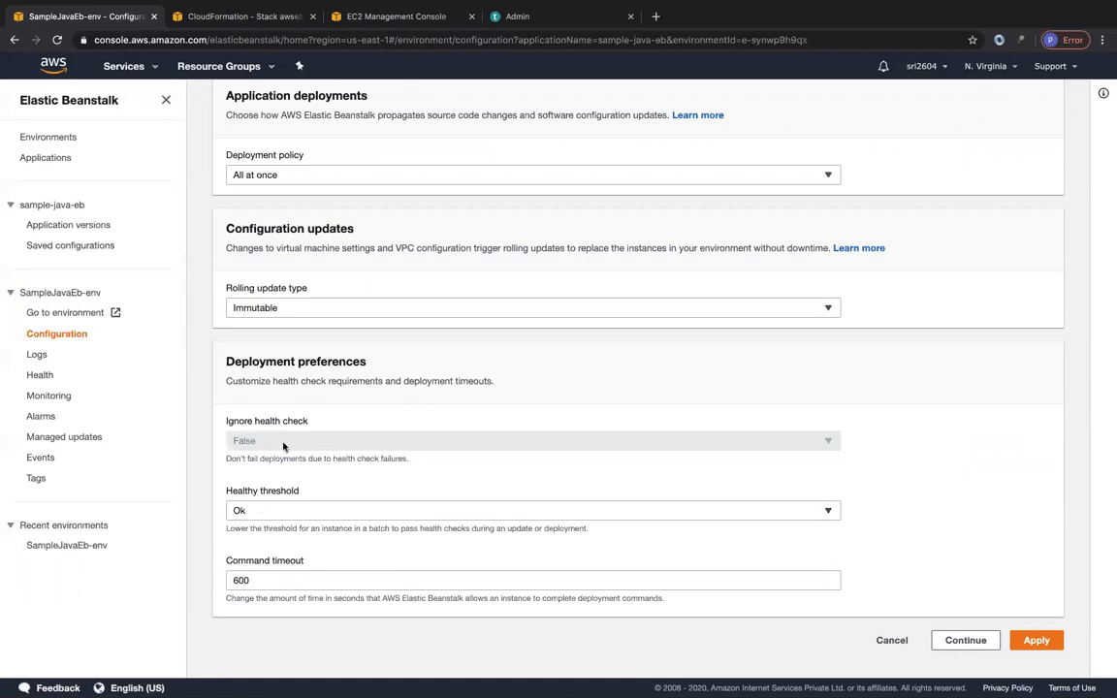
click(276, 173)
click(302, 217)
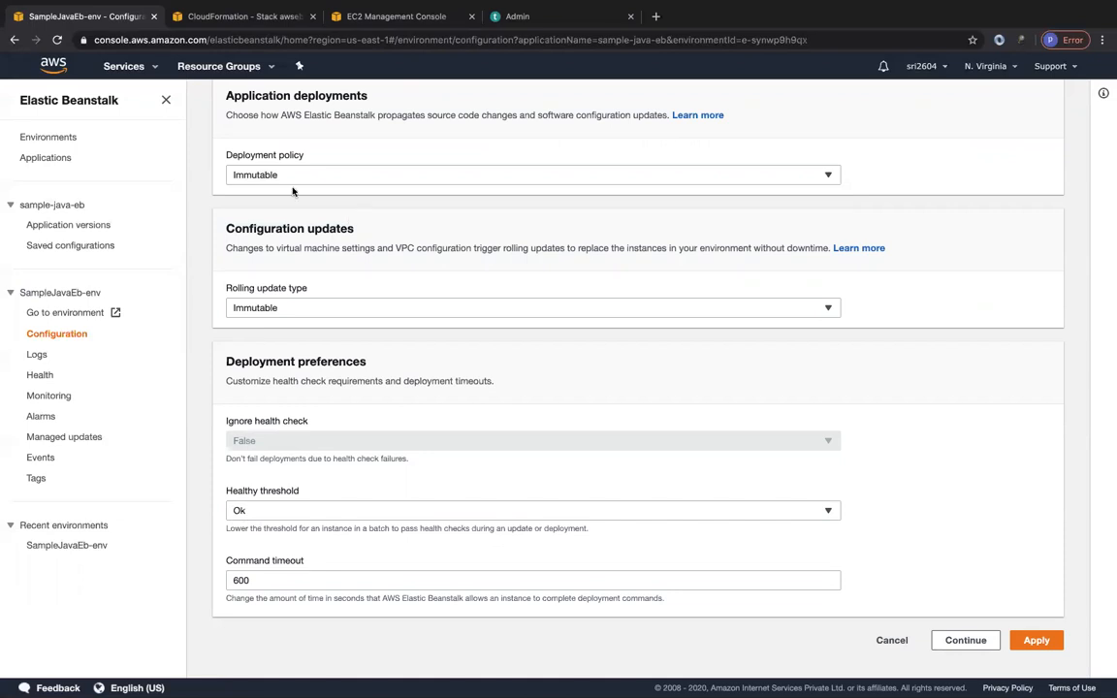
click(899, 644)
Recheck the deployment policy options under Rolling updates and deployments, cancel, and examine the environment type under Capacity.
scroll(746, 553, down, 3)
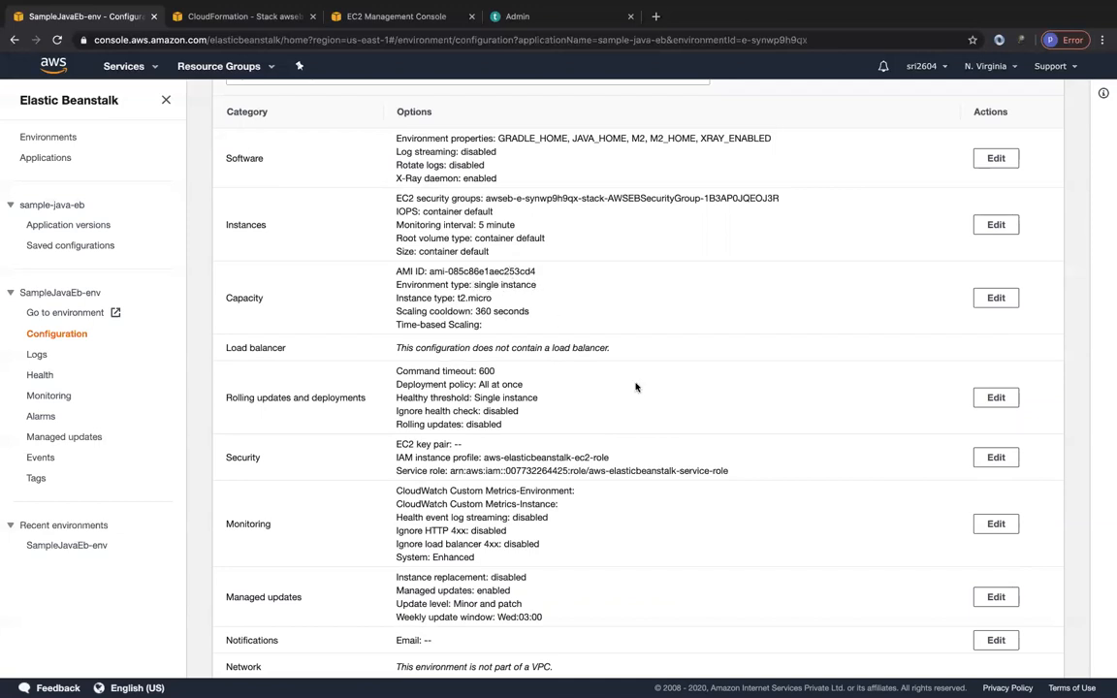
click(995, 398)
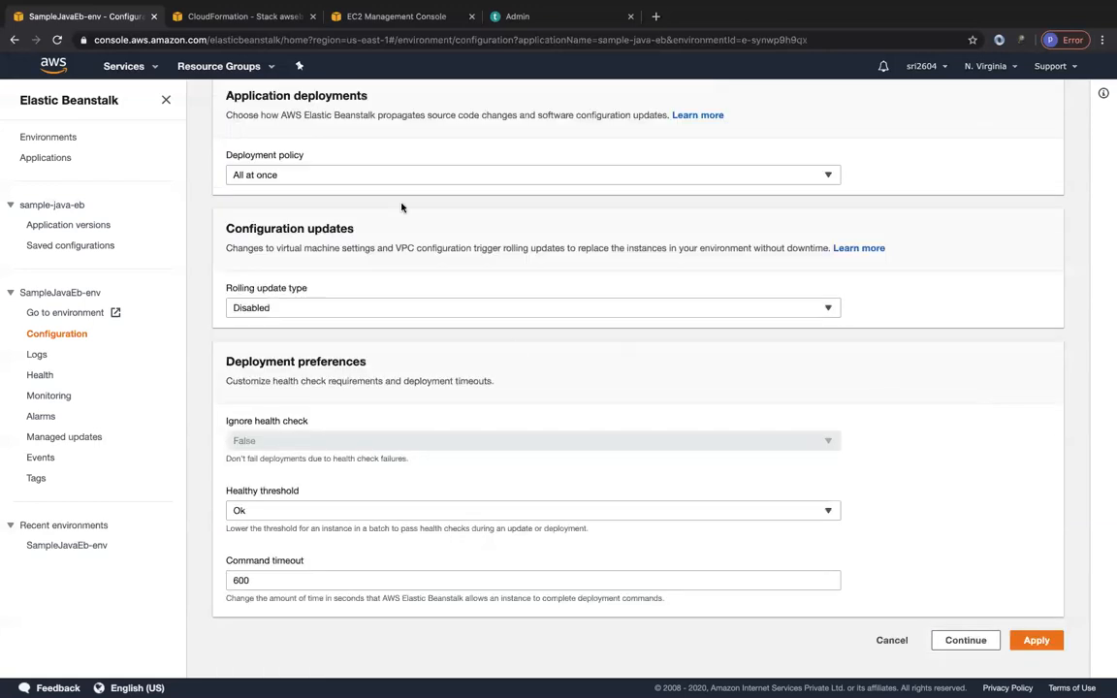
click(364, 176)
click(395, 239)
click(889, 640)
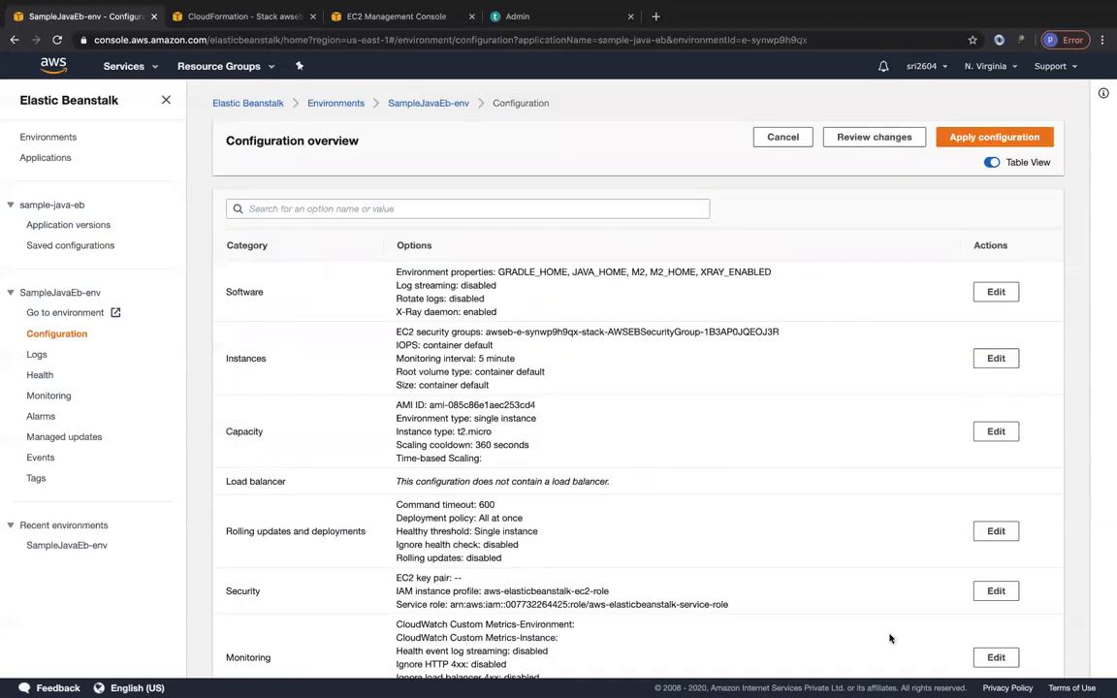
drag(474, 418, 543, 420)
click(543, 421)
Open the Security configuration for editing, review the EC2 key pair choices and IAM instance profile, and cancel the modification.
scroll(506, 527, down, 1)
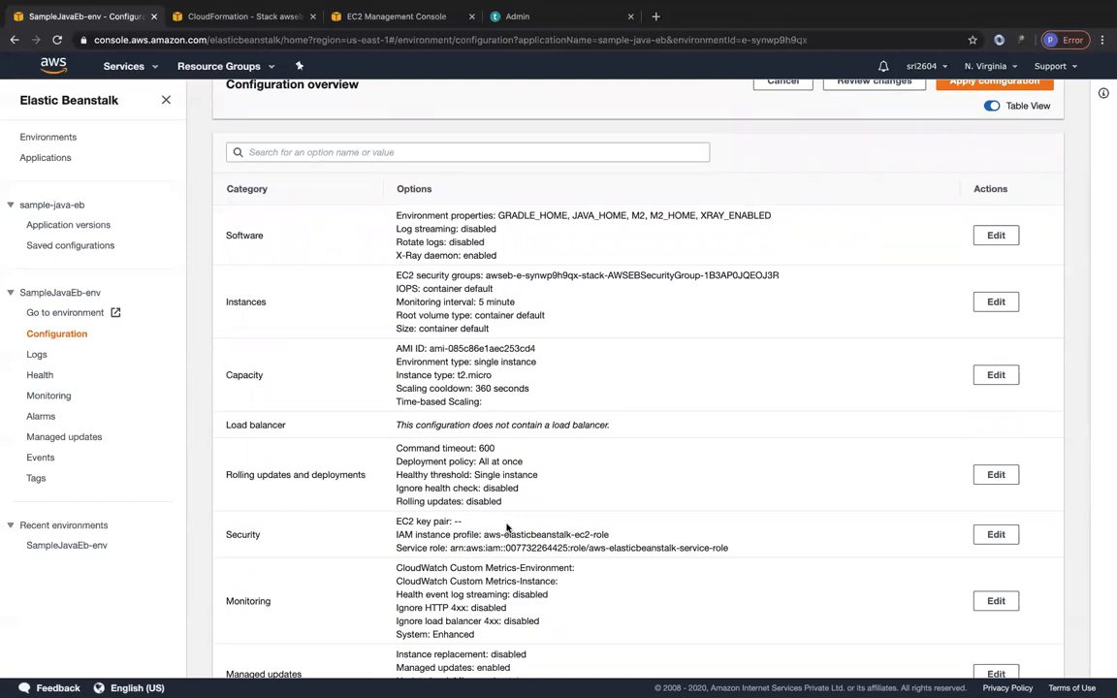
scroll(496, 487, down, 1)
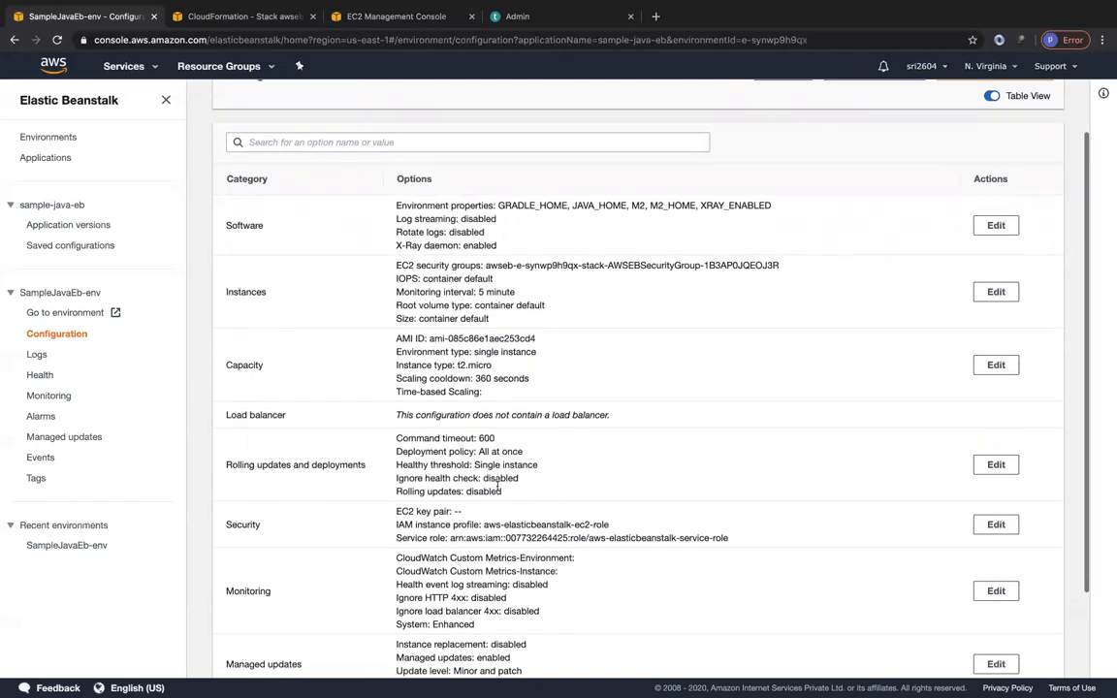
scroll(496, 488, down, 1)
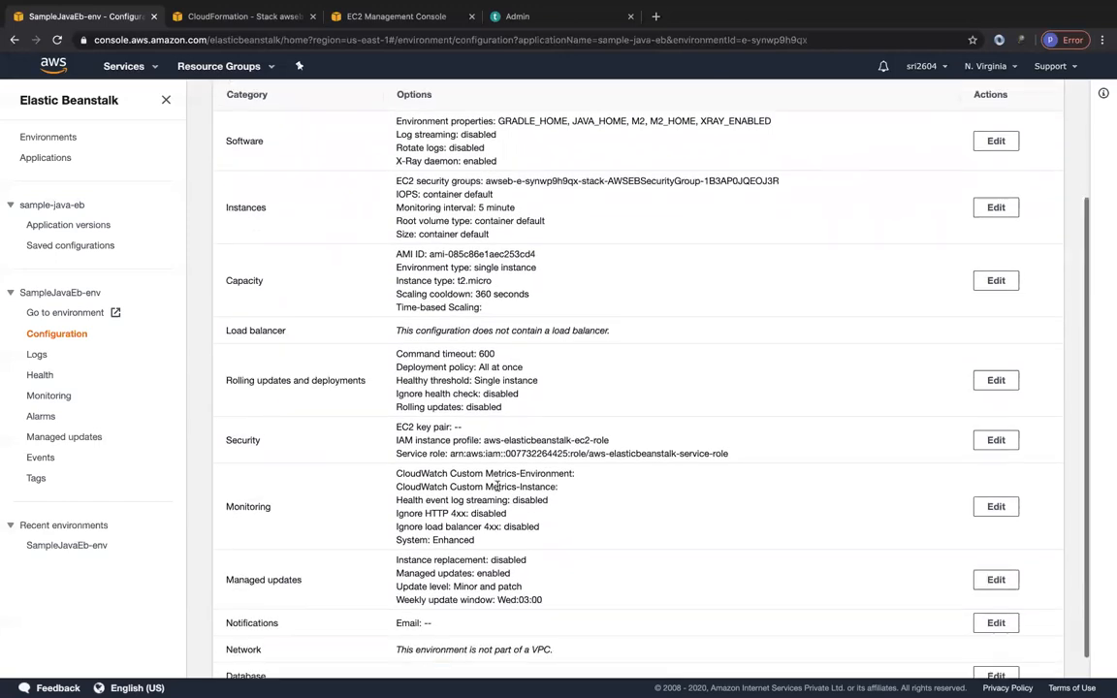
click(1008, 440)
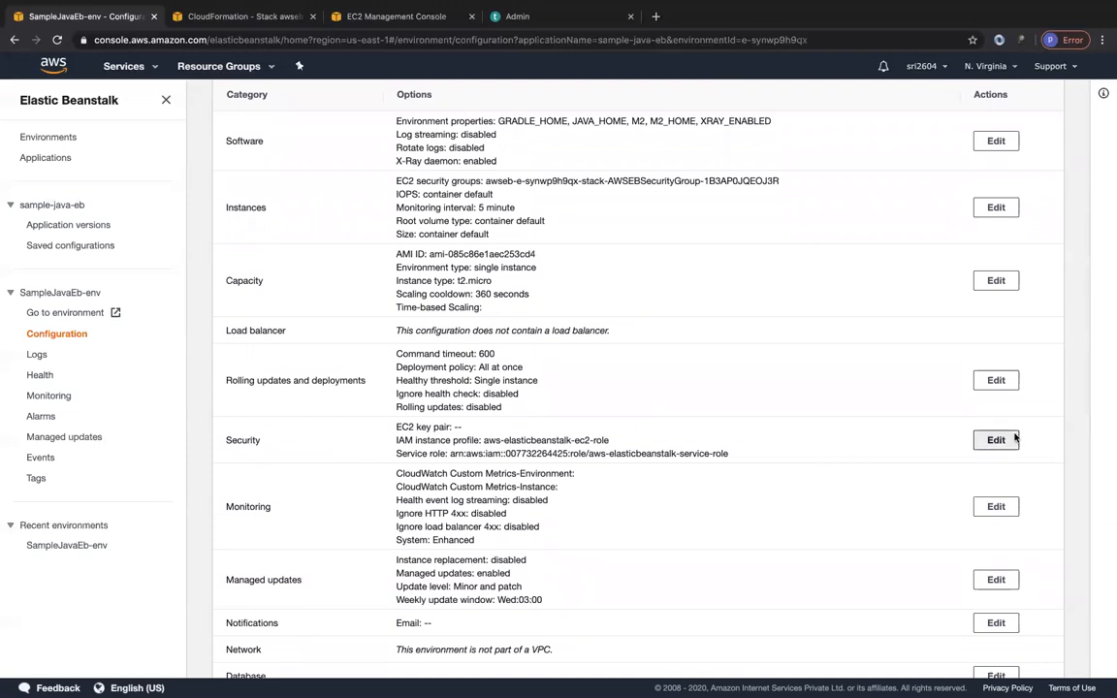
click(416, 353)
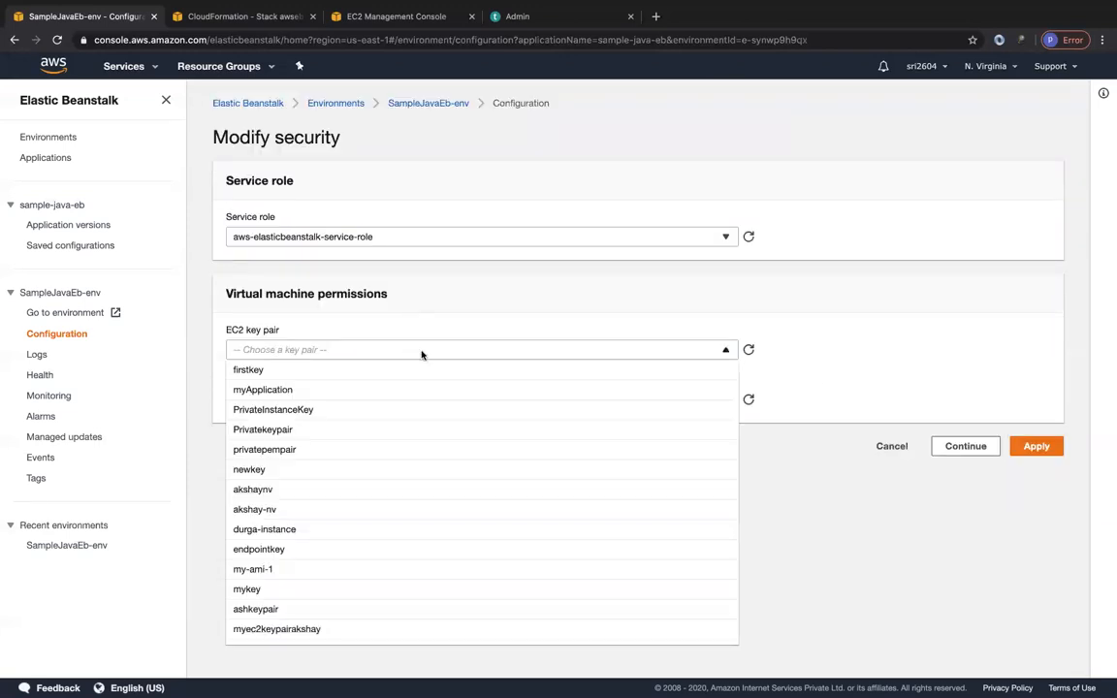
click(793, 479)
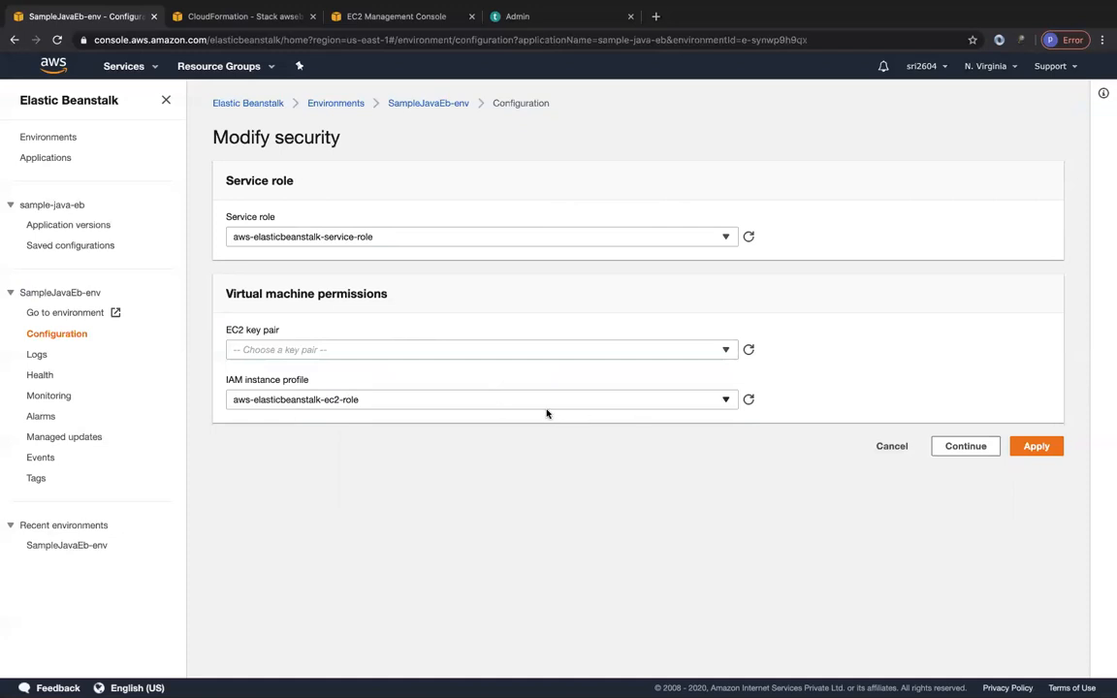
click(885, 449)
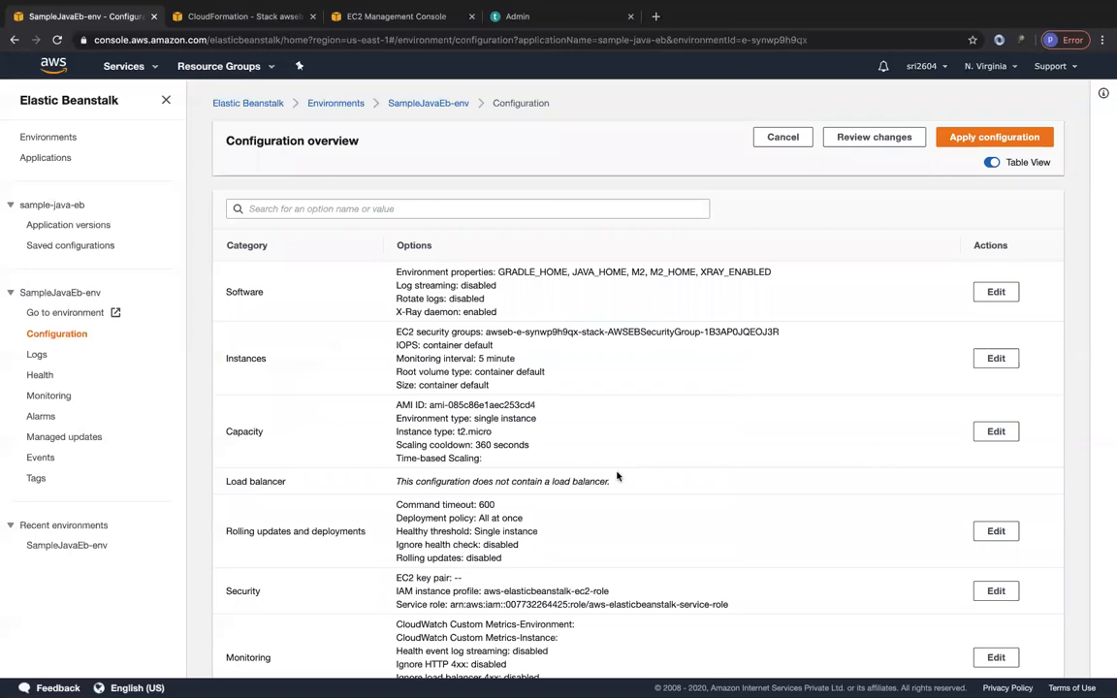
Open the Monitoring configuration for editing, and try out and remove the ApplicationLatencyP75 CloudWatch custom metric for instances.
scroll(532, 498, down, 5)
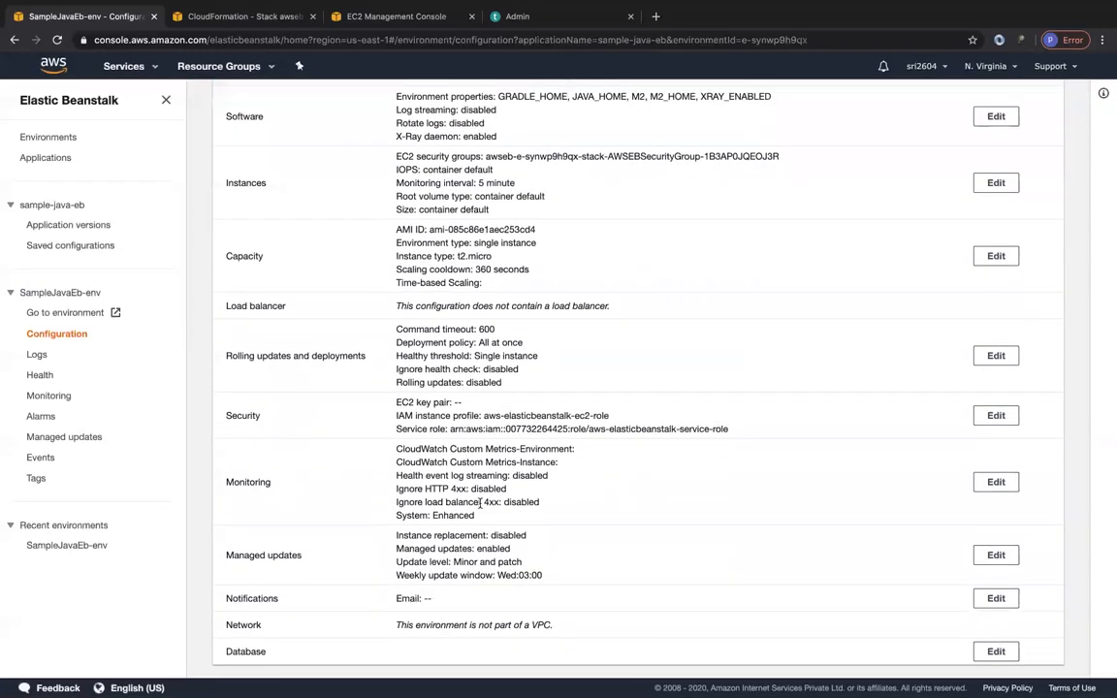
click(995, 481)
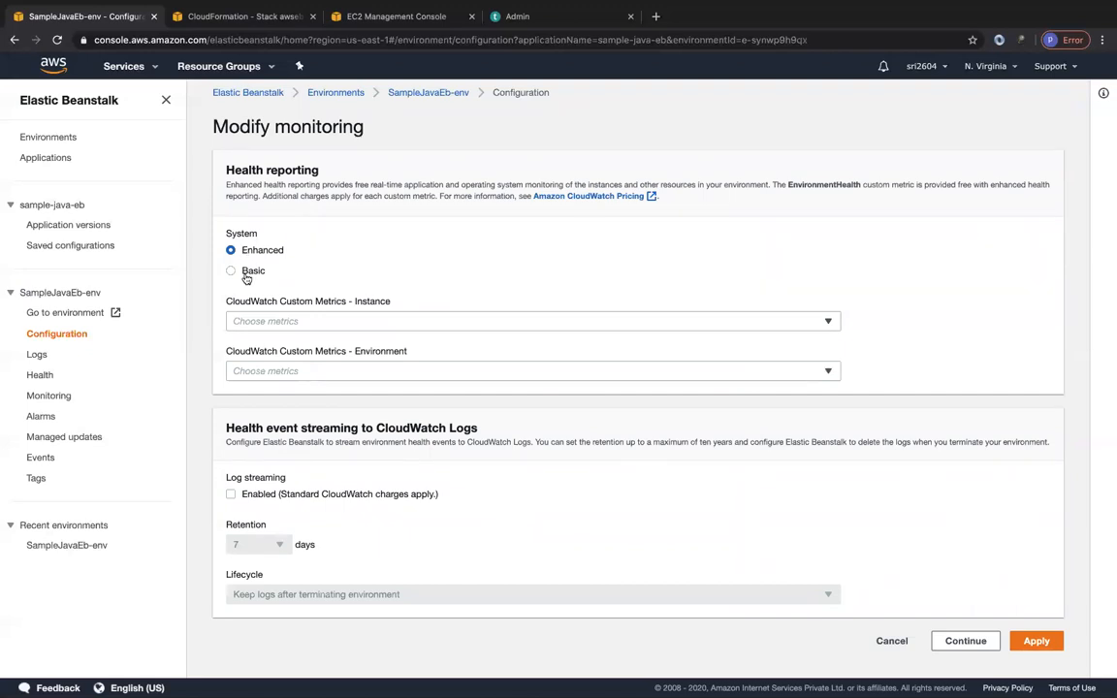
click(263, 325)
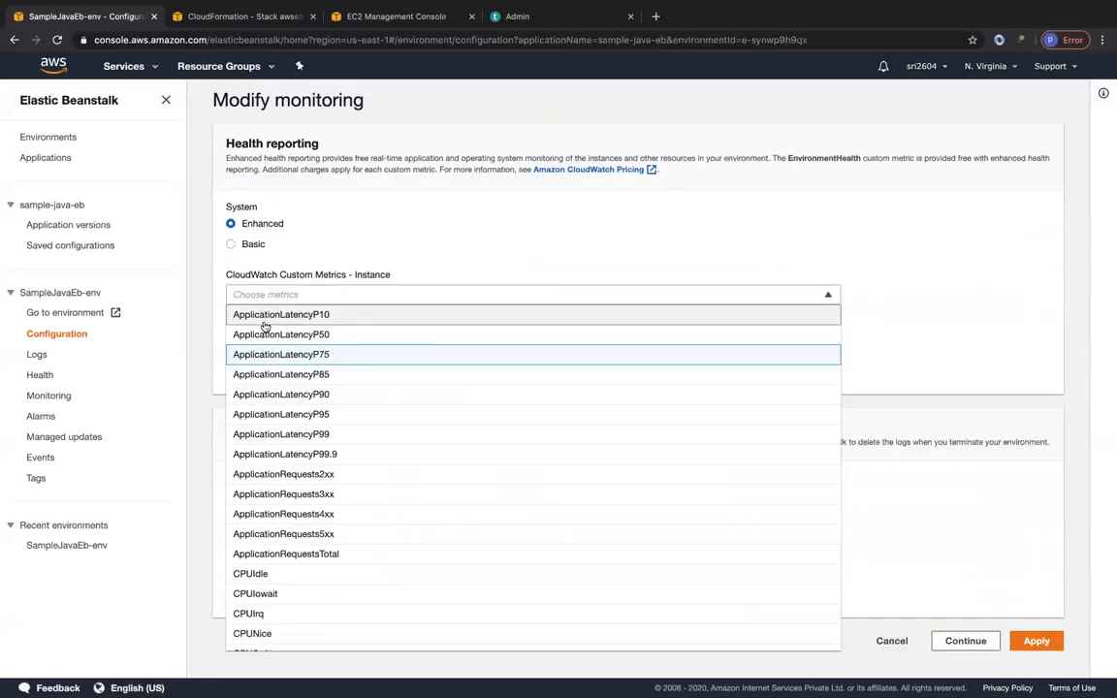
click(296, 354)
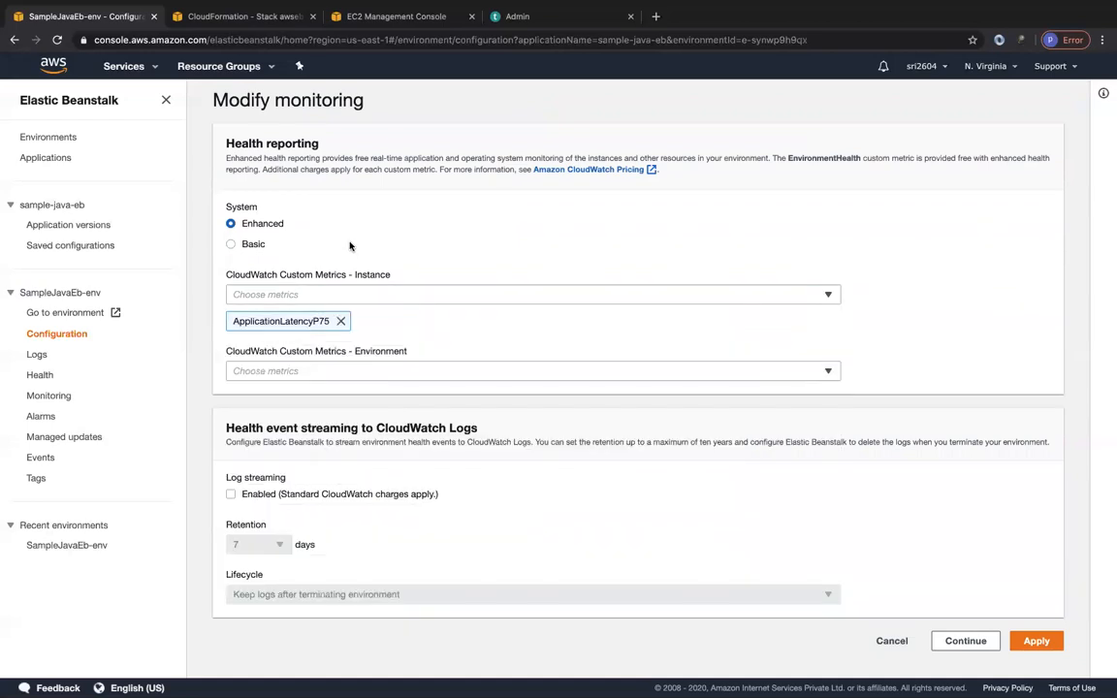
click(340, 321)
Try the ApplicationLatencyP50 CloudWatch custom metric for the environment, and remove it again.
click(334, 372)
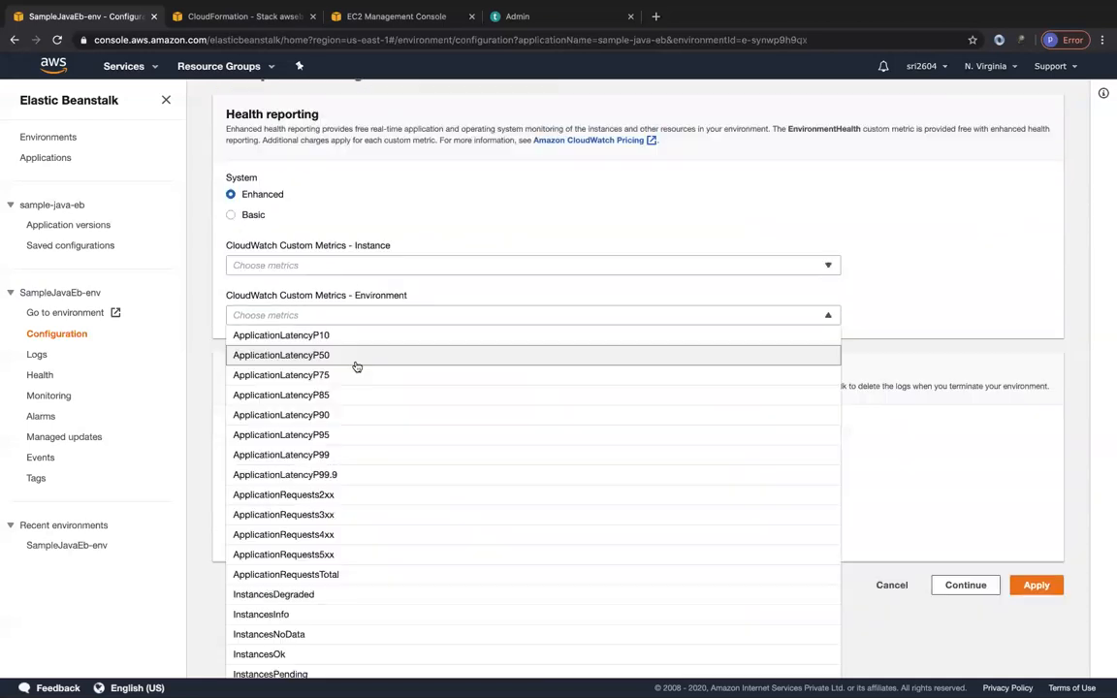
click(351, 382)
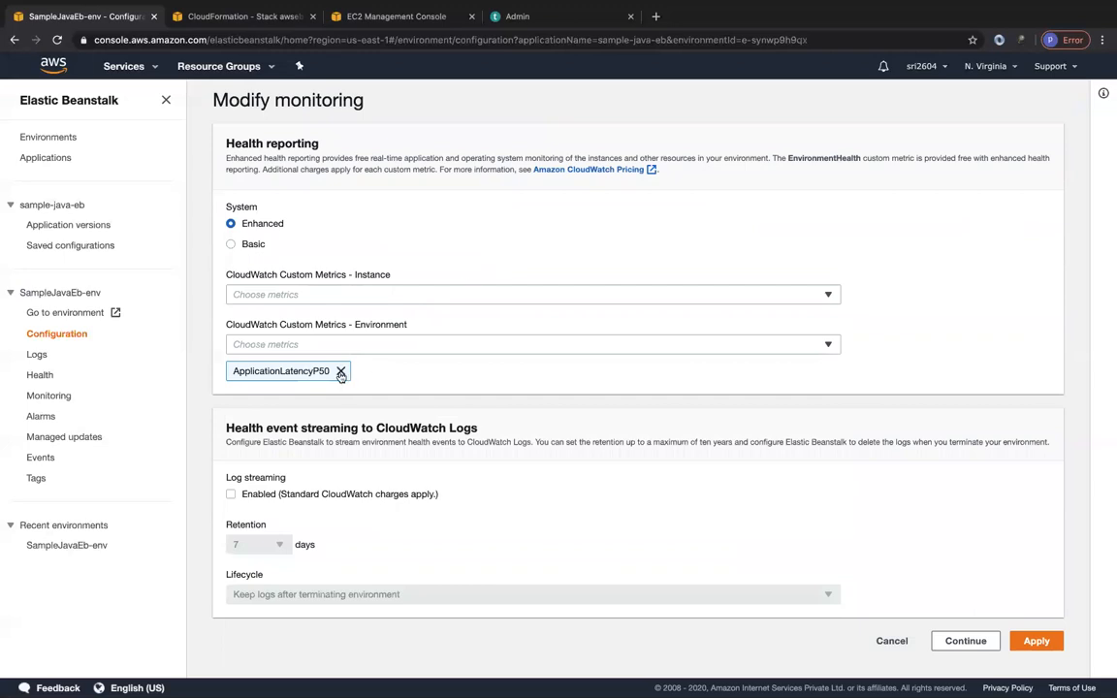
click(341, 370)
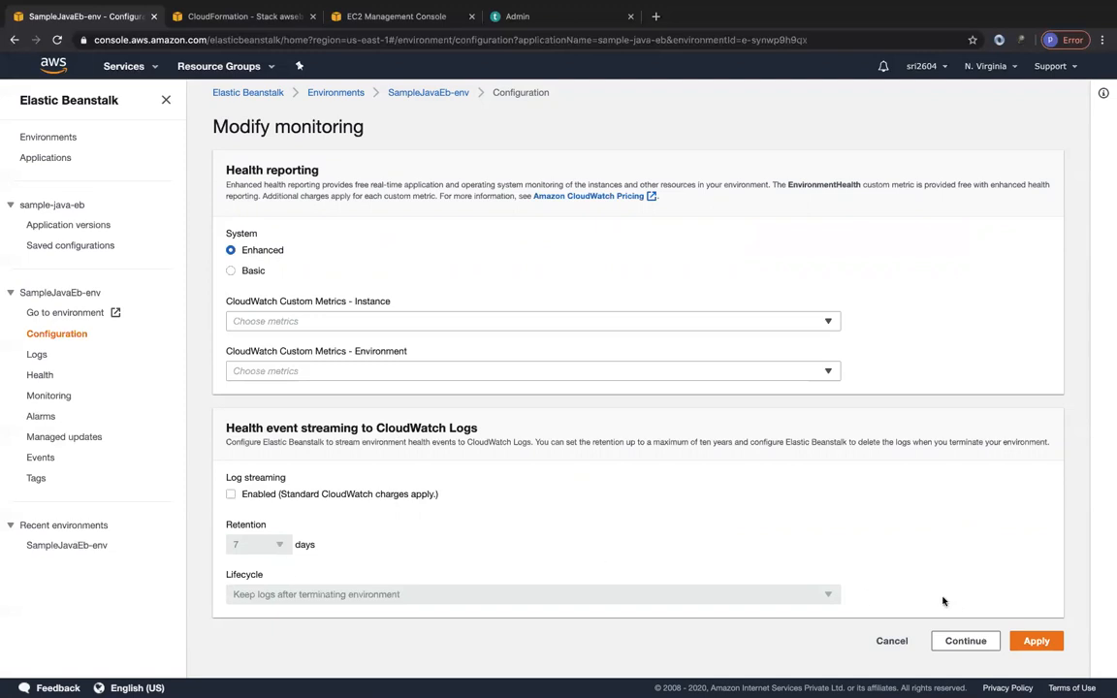
Try enabling health event log streaming, review the retention periods, disable it again, and cancel the monitoring modification.
click(231, 494)
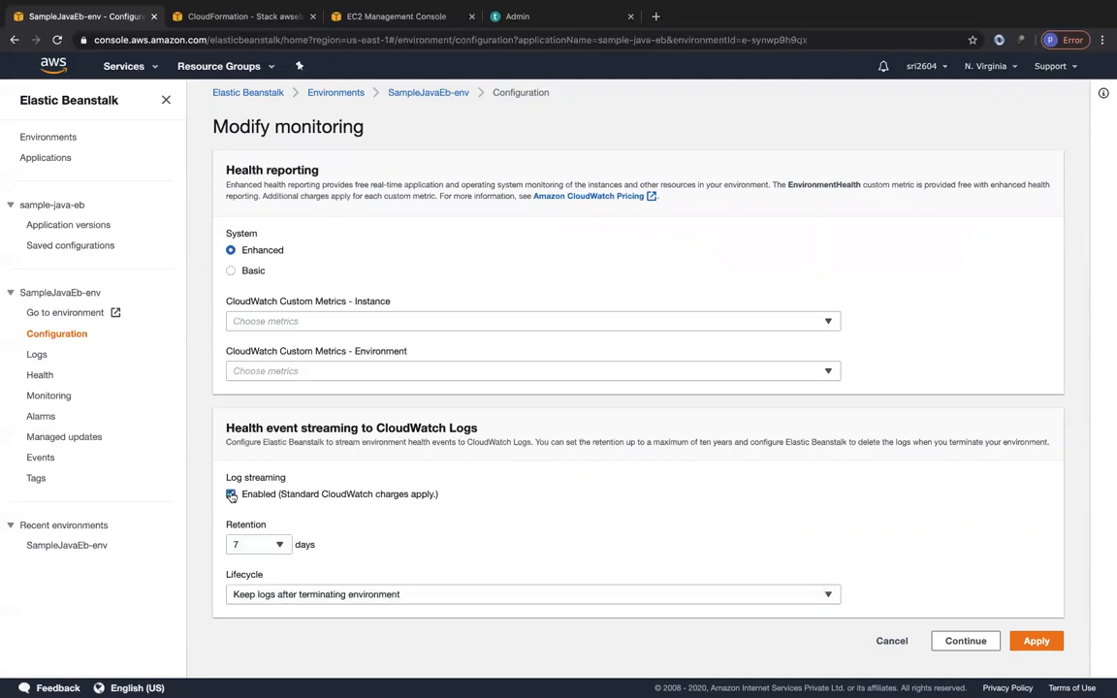
click(277, 544)
scroll(255, 515, down, 2)
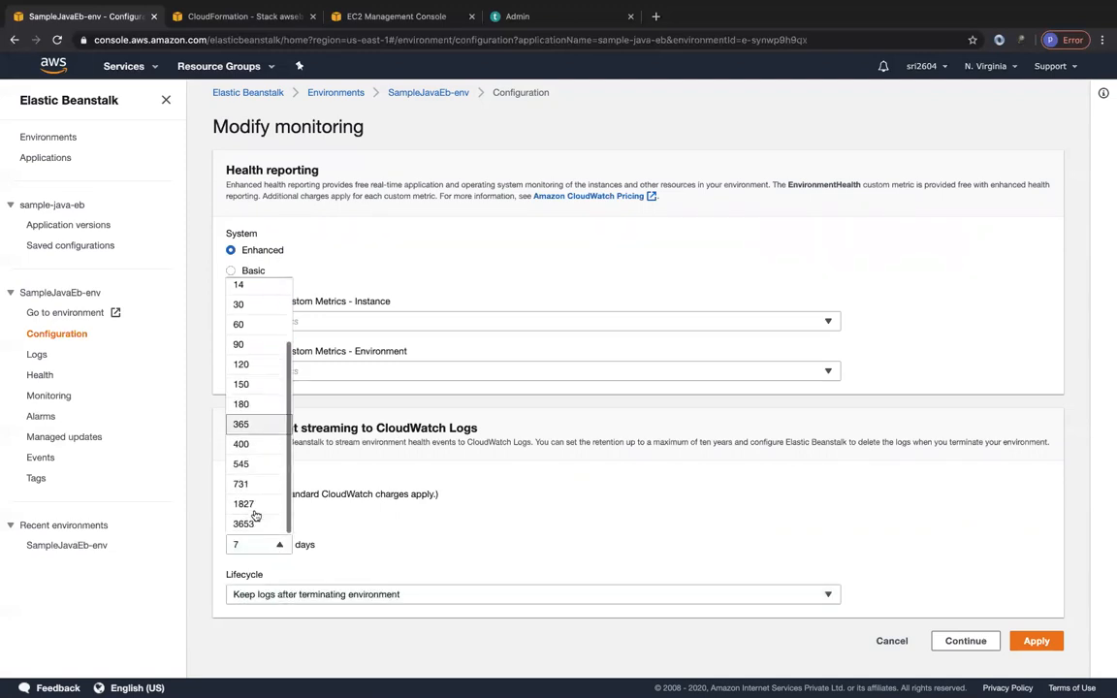
click(373, 548)
click(276, 544)
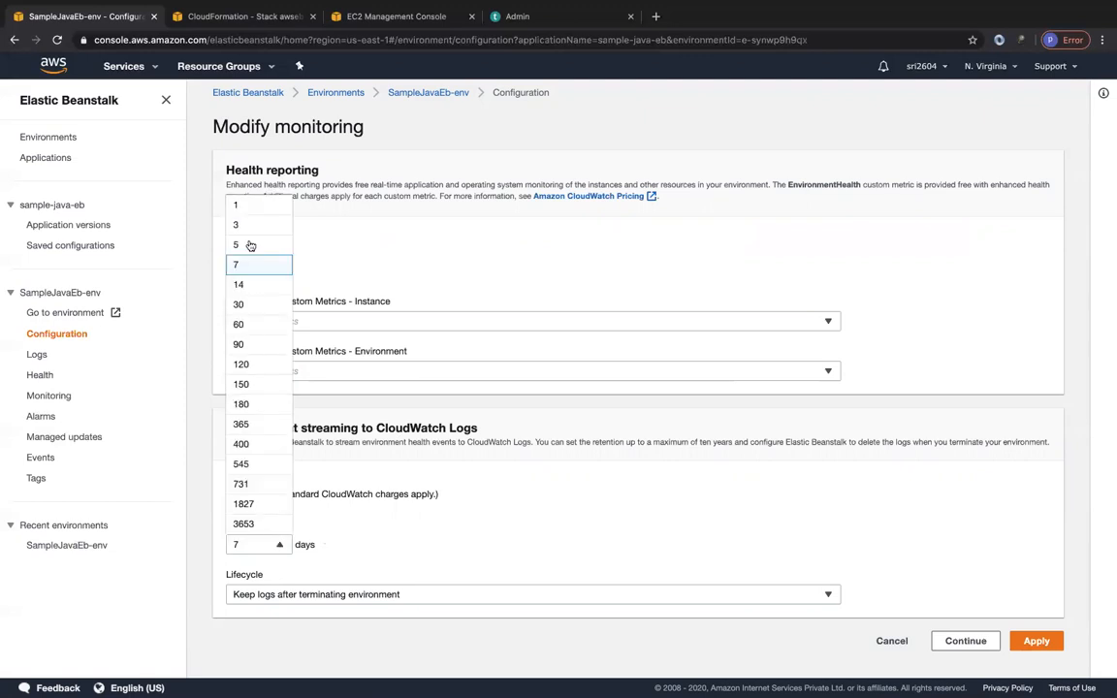
click(366, 525)
click(232, 495)
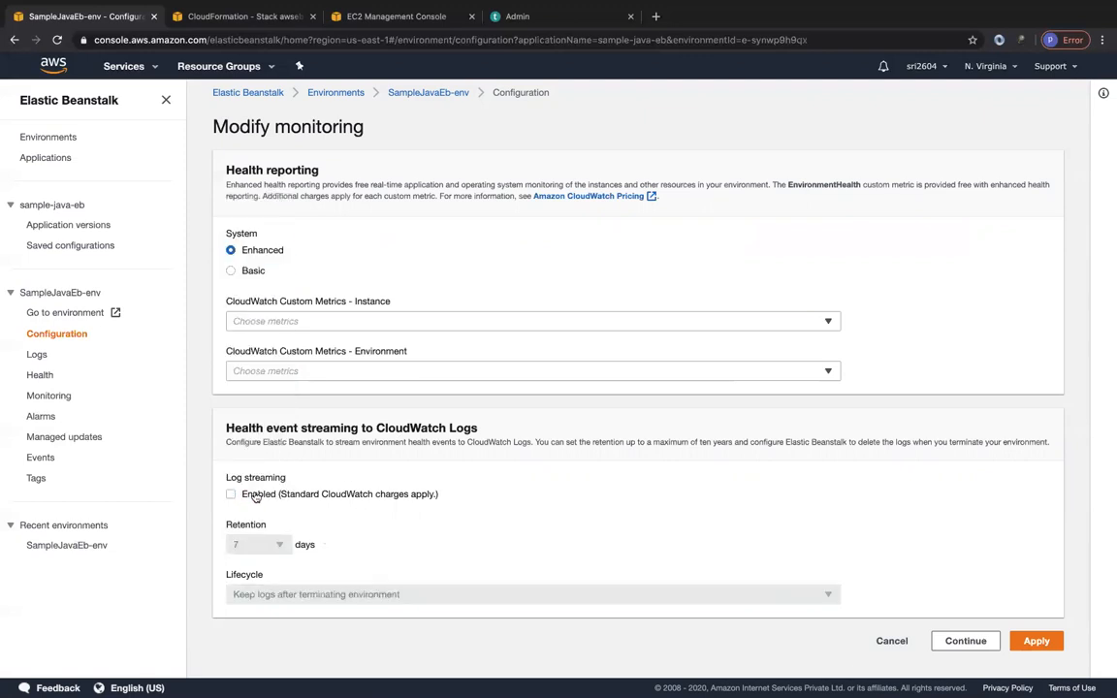
click(891, 641)
Examine the Network and Database categories in the configuration overview.
scroll(764, 524, down, 3)
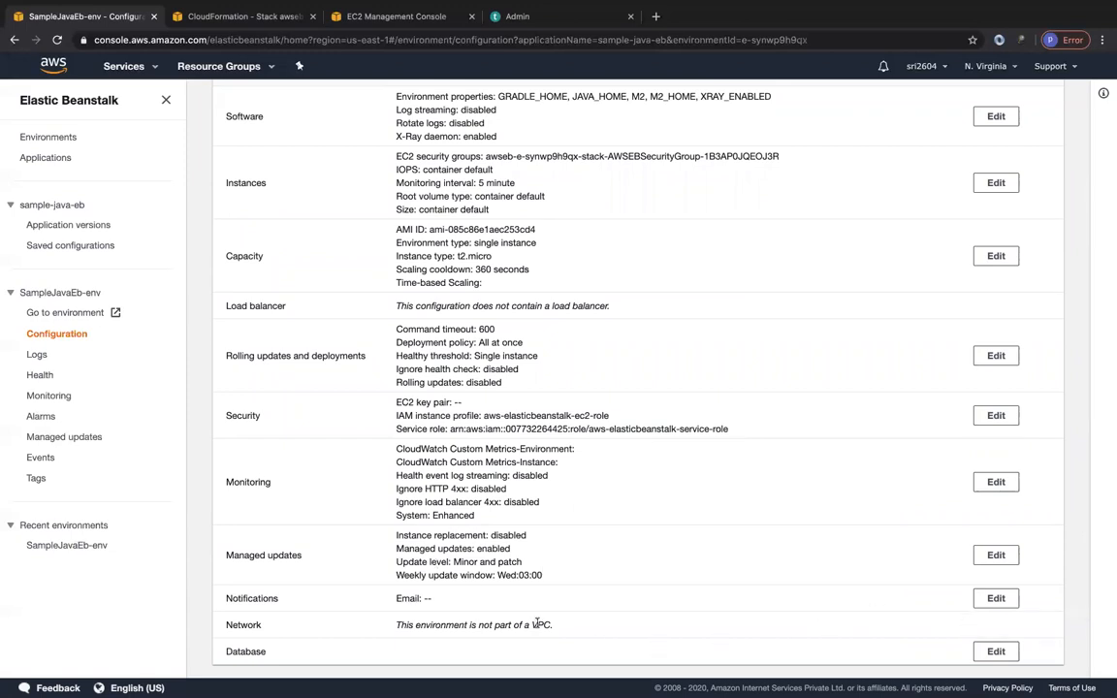
mouse_move(396, 624)
mouse_down()
mouse_move(552, 625)
mouse_move(386, 634)
mouse_up()
click(568, 628)
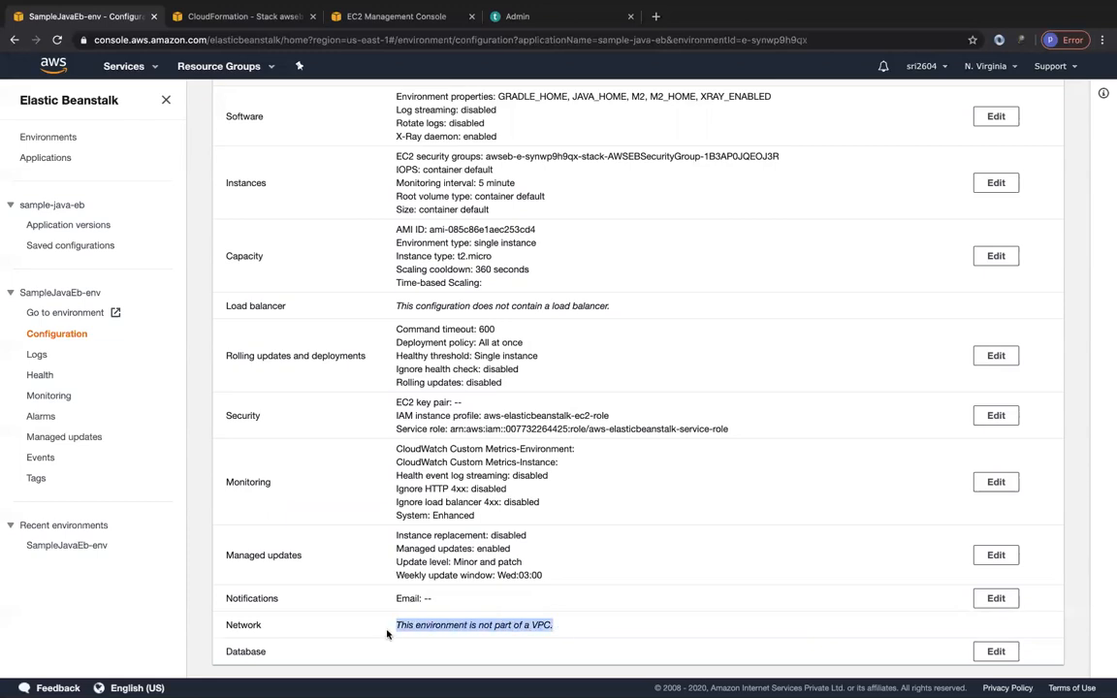
click(478, 656)
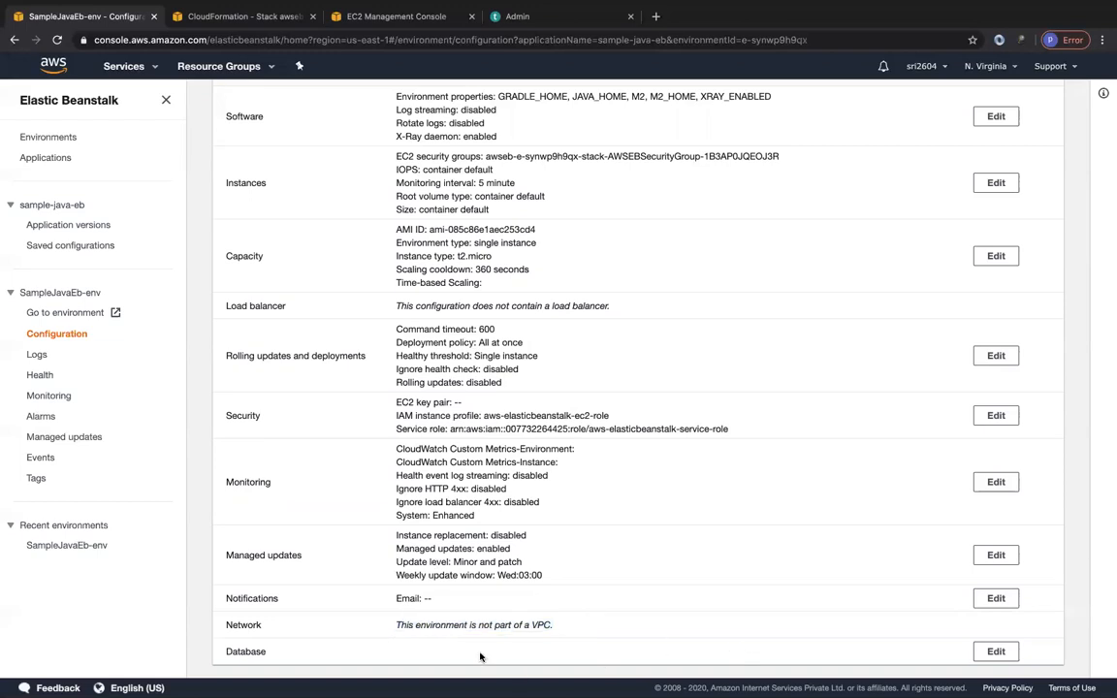
Open the Database configuration for editing and review the snapshot, engine, instance class and storage settings.
click(995, 650)
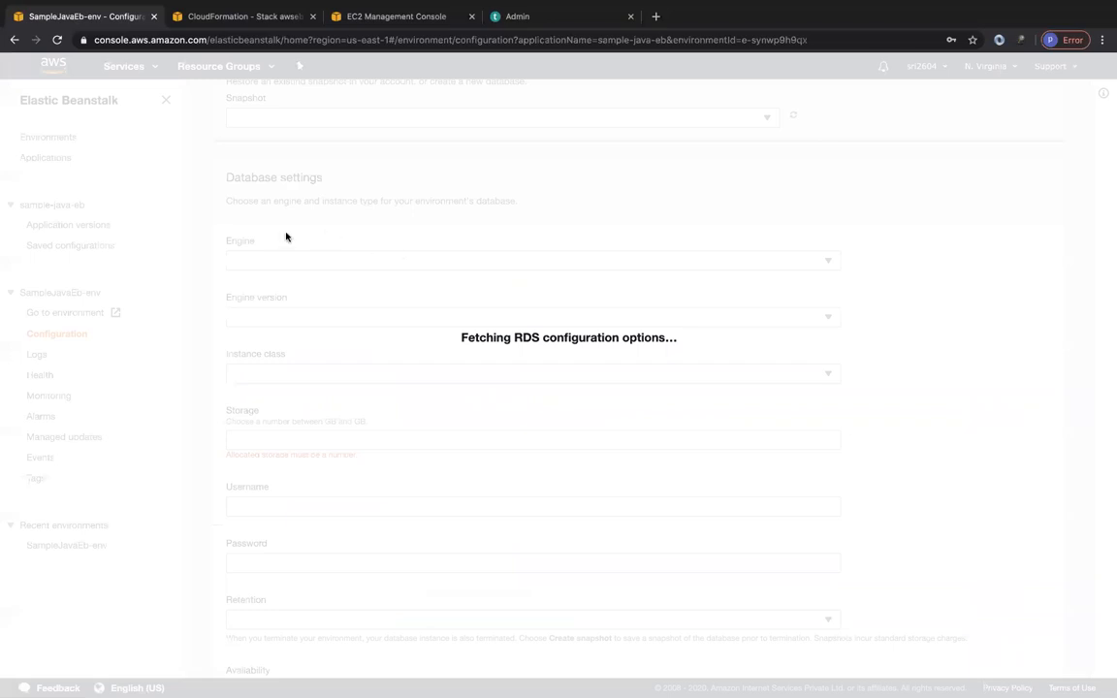
scroll(286, 209, up, 2)
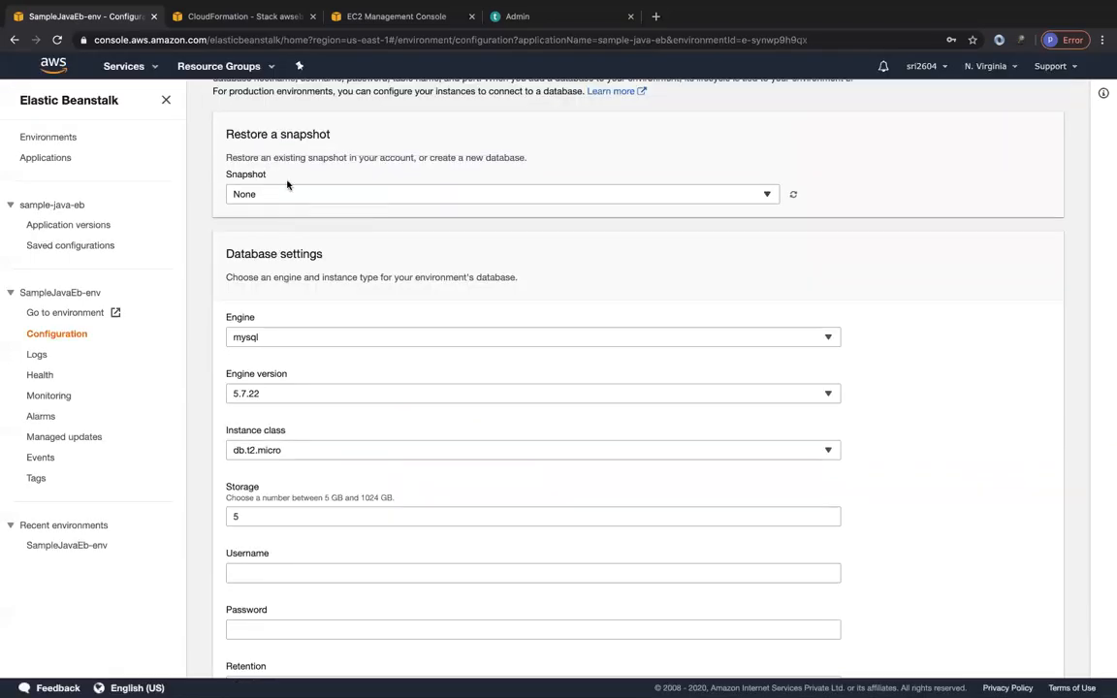
scroll(287, 184, up, 1)
scroll(290, 276, down, 2)
scroll(278, 371, down, 2)
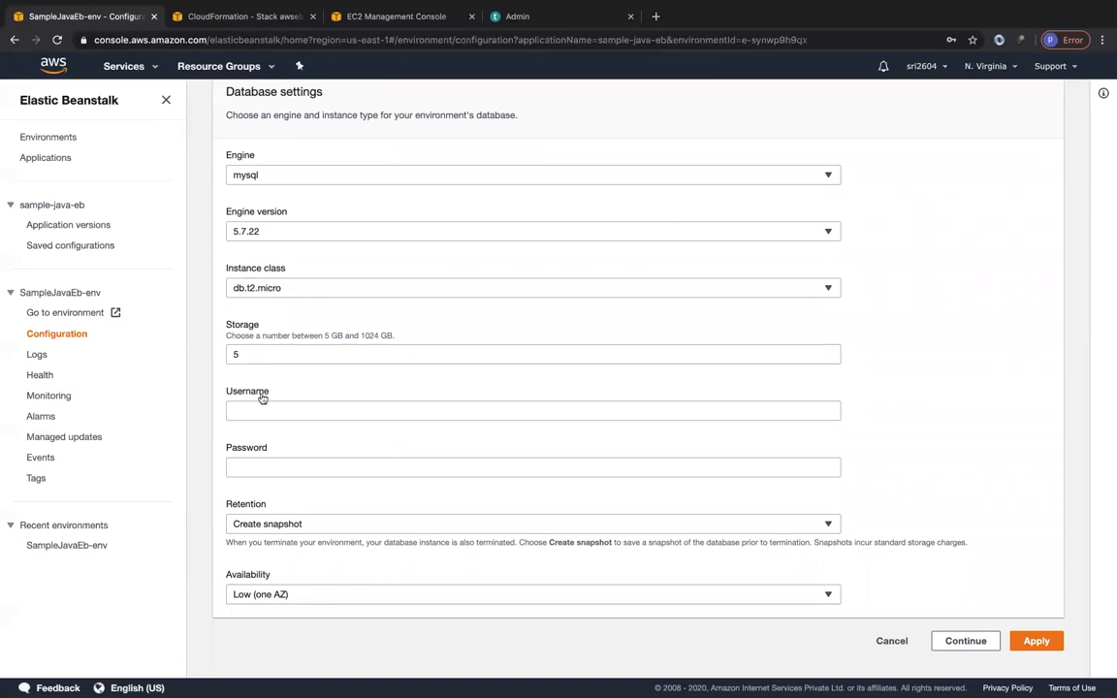
Review the database's availability choices and remaining settings without changing them, and cancel the database modification.
click(258, 468)
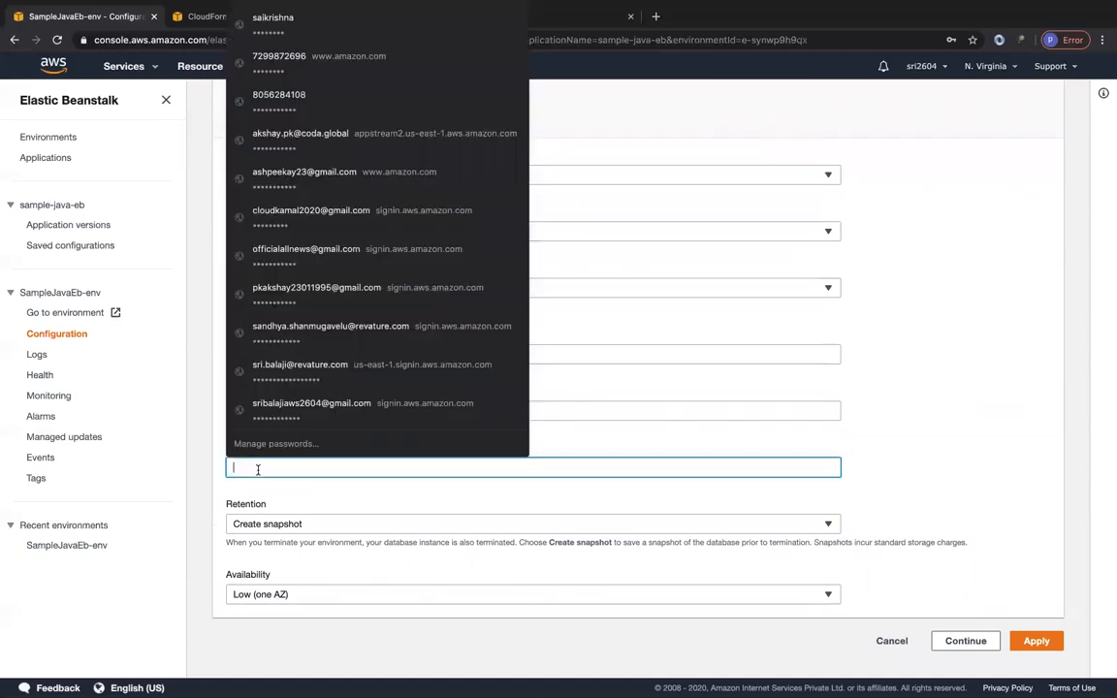
click(302, 594)
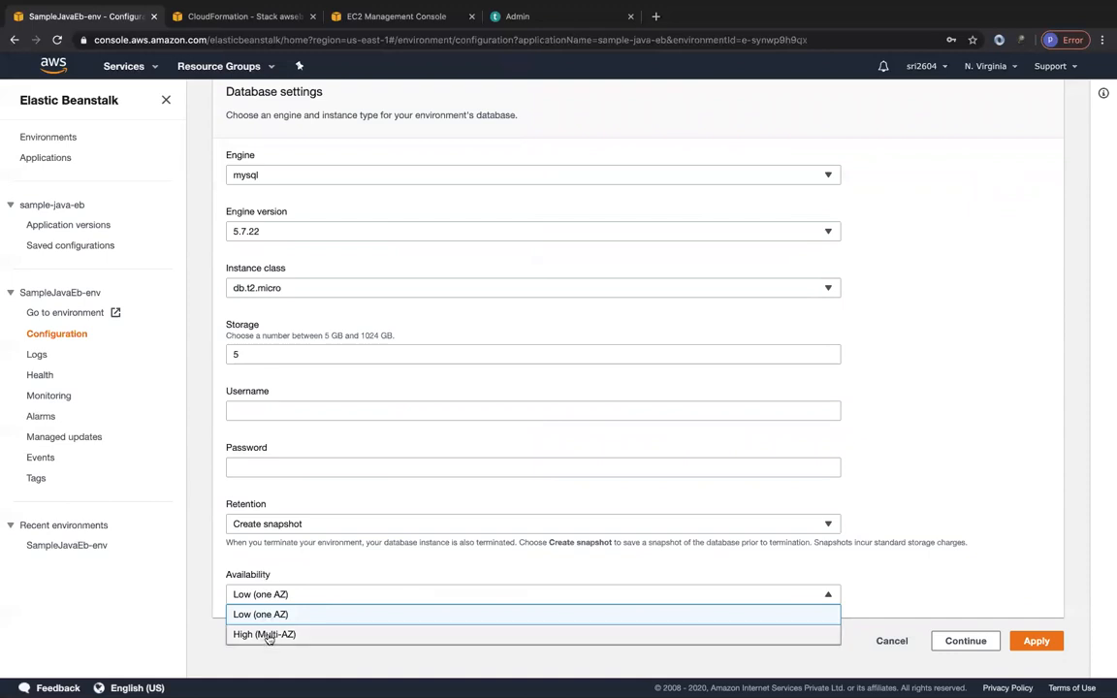
click(313, 577)
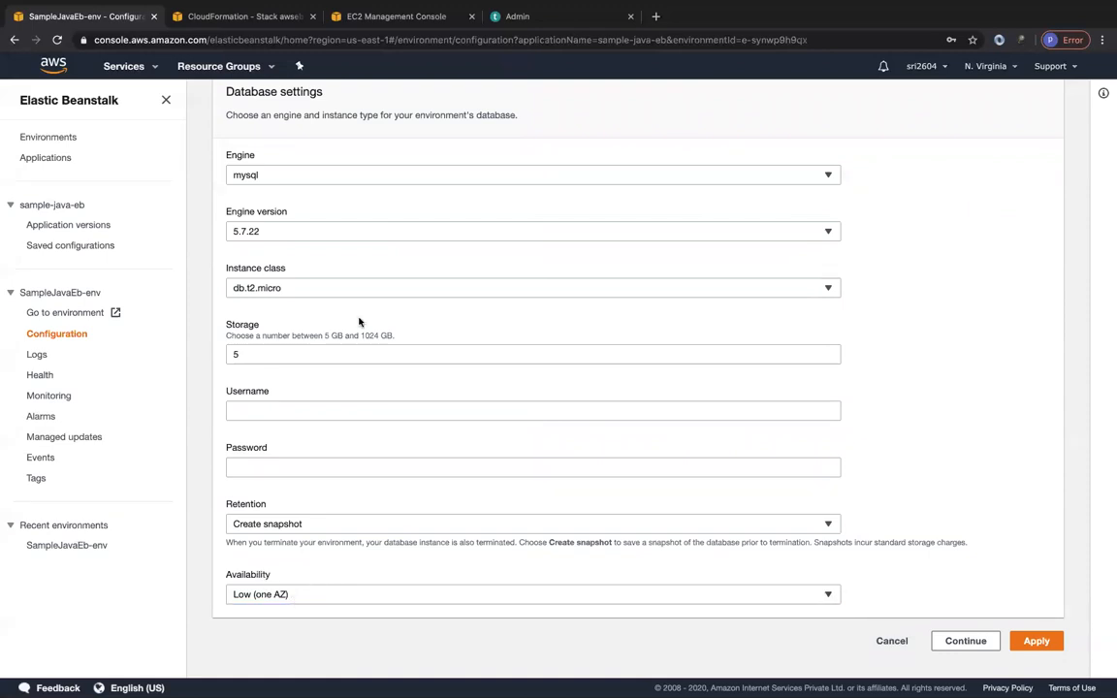
scroll(330, 291, up, 5)
scroll(349, 370, down, 5)
scroll(349, 370, up, 5)
scroll(349, 370, down, 5)
click(892, 640)
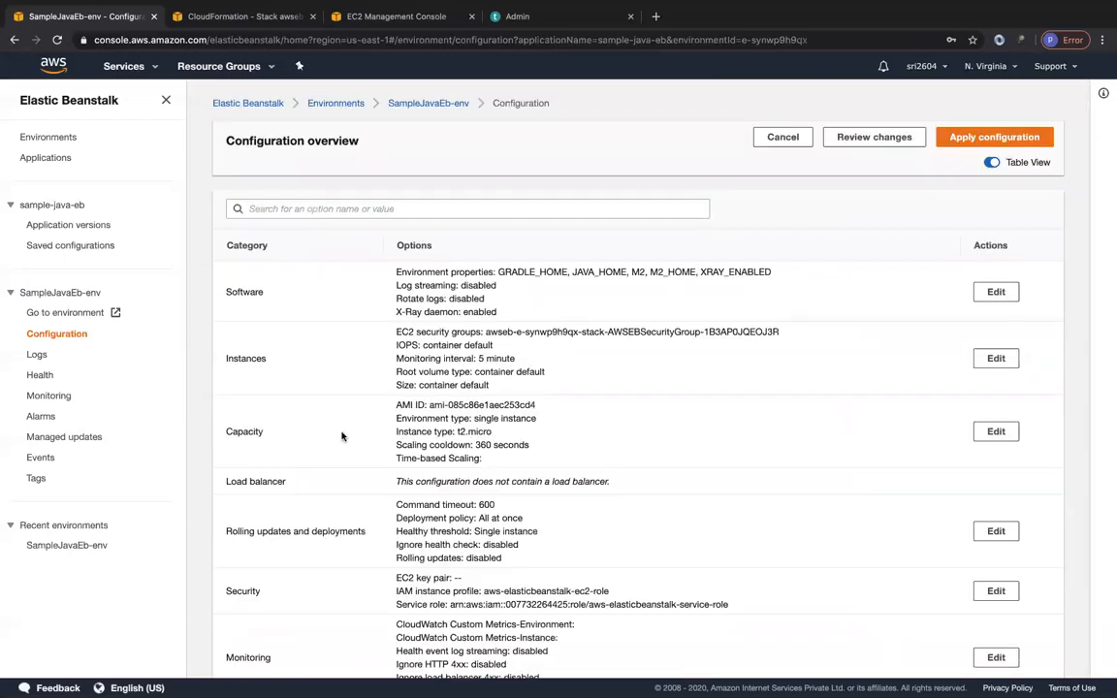
Request the last 100 lines of logs for the SampleJavaEb-env environment.
click(37, 355)
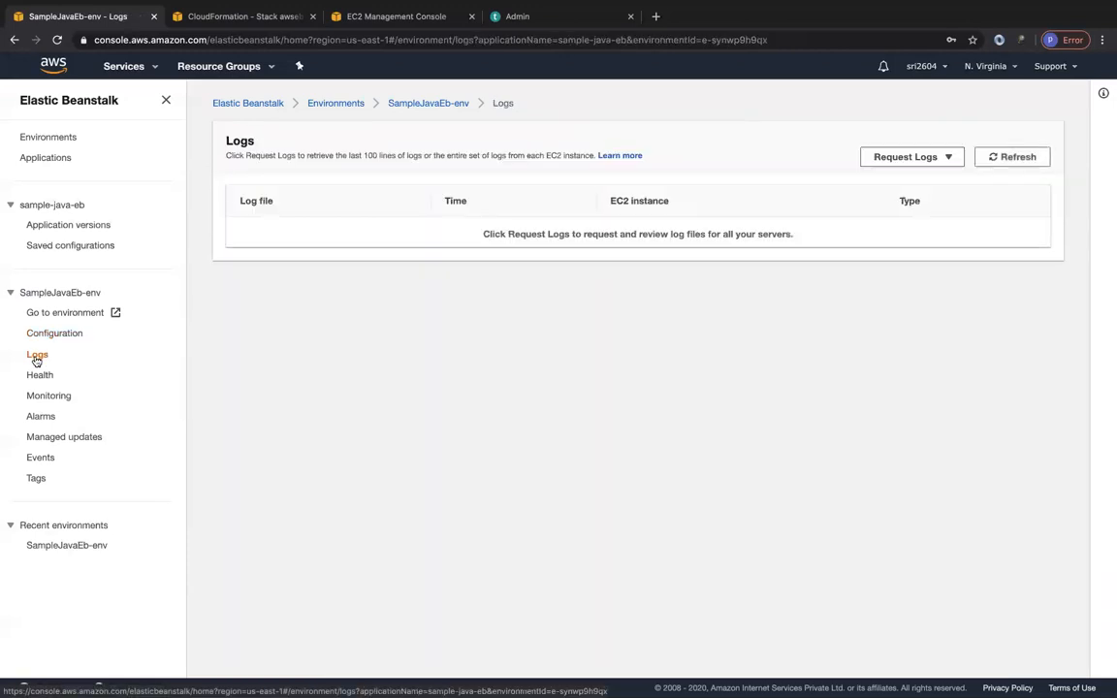
click(900, 155)
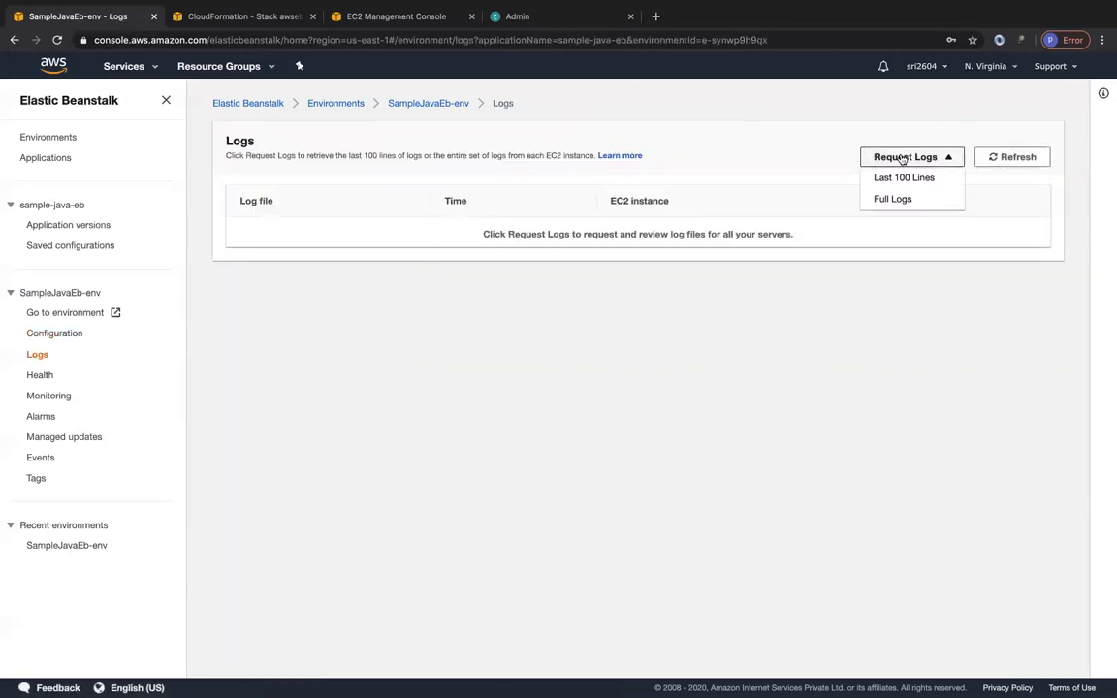
click(905, 178)
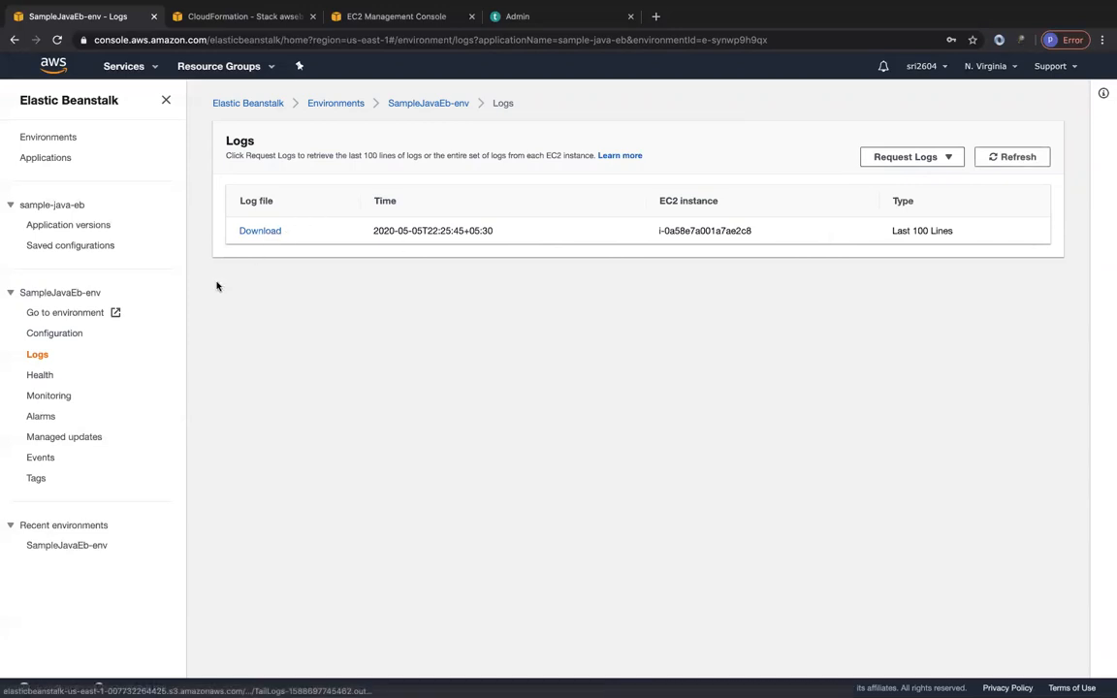
Open the environment's health overview, select its EC2 instance, and review the available instance actions.
click(41, 376)
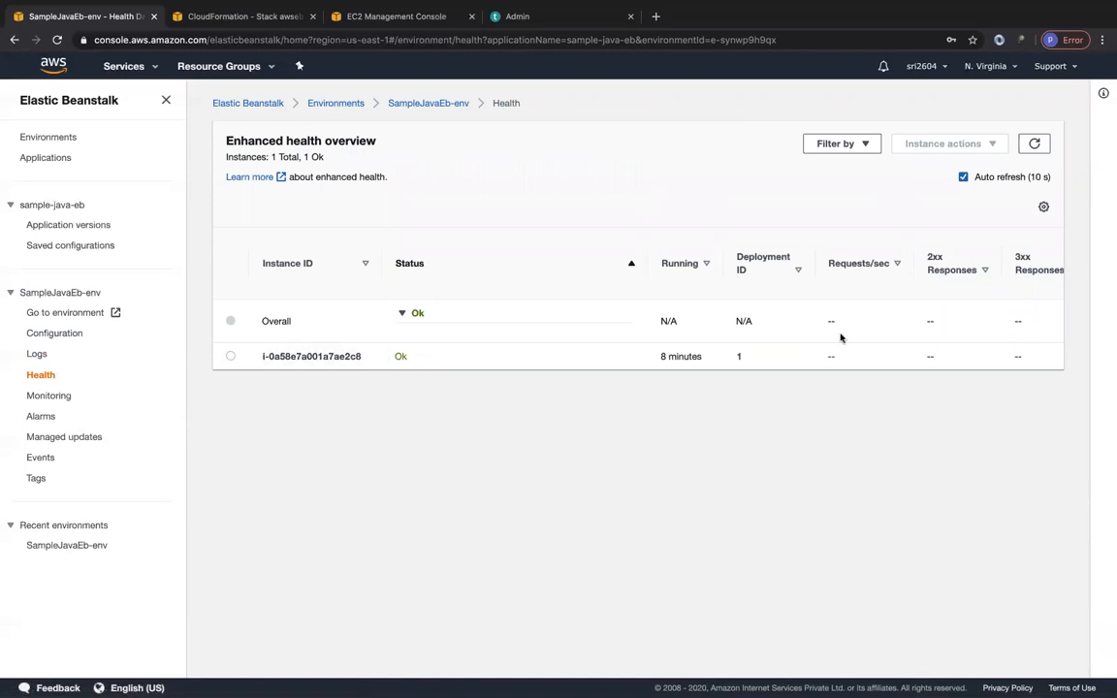
click(230, 358)
click(914, 147)
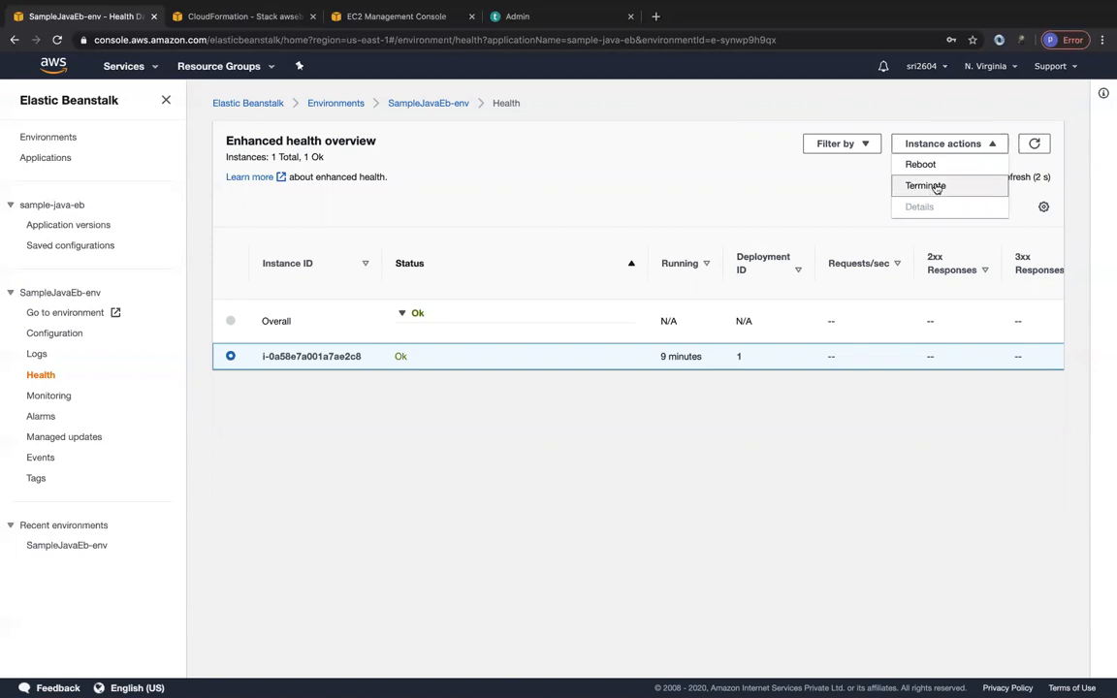
click(817, 207)
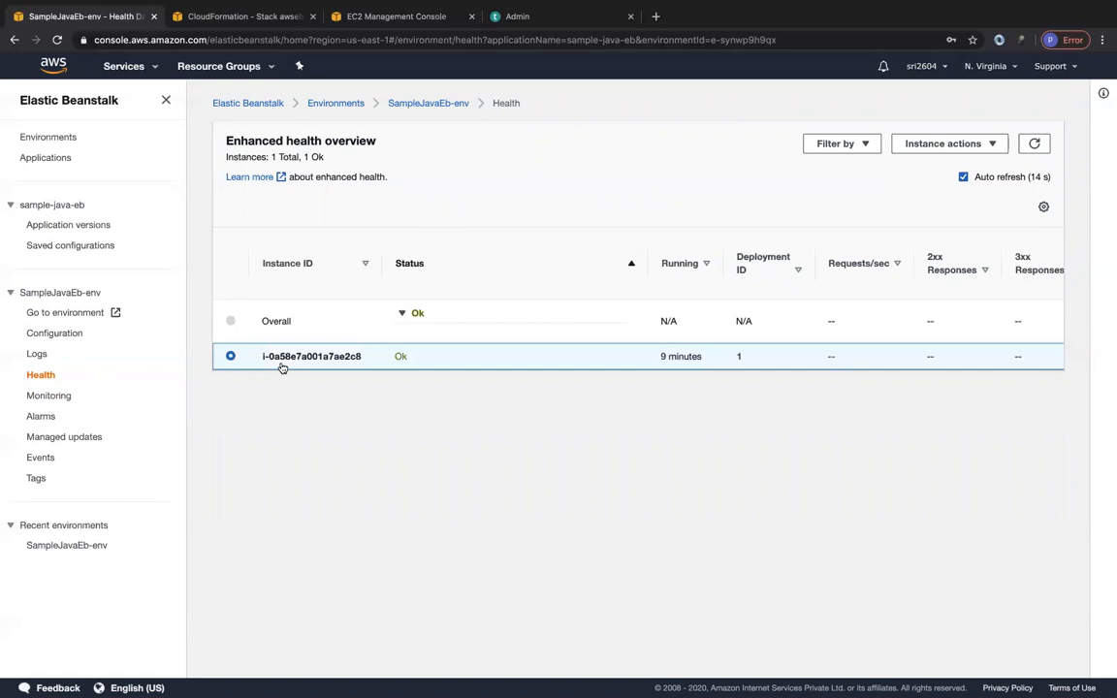
Examine the environment's monitoring page for CPU utilization and network traffic figures.
click(42, 395)
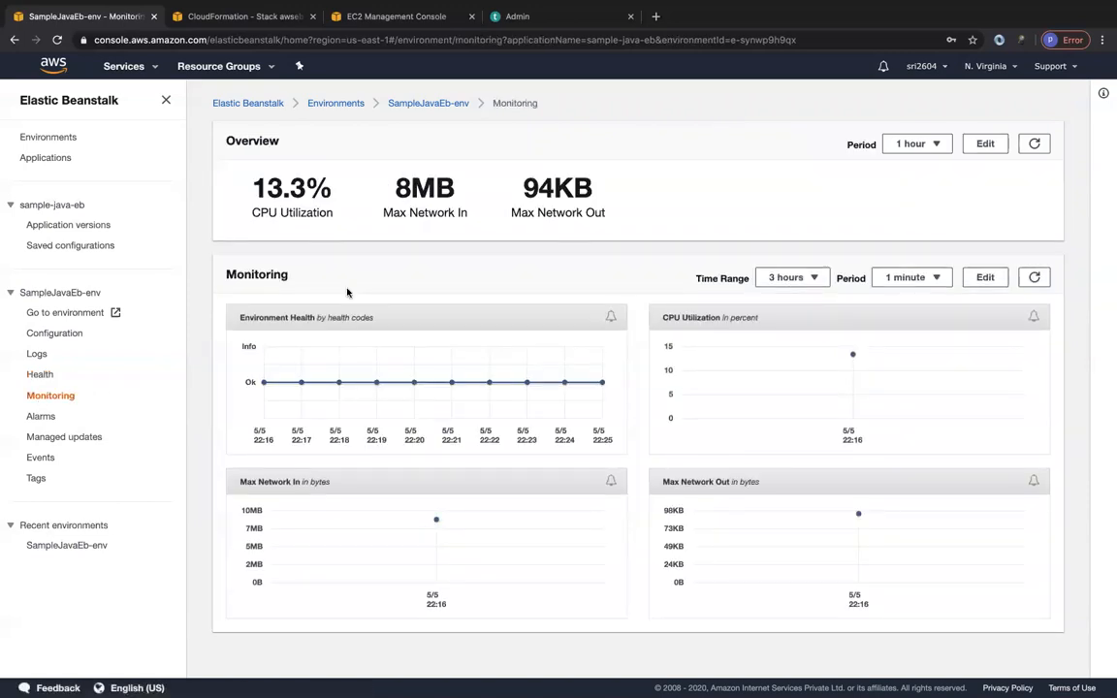
drag(257, 193, 587, 194)
click(586, 193)
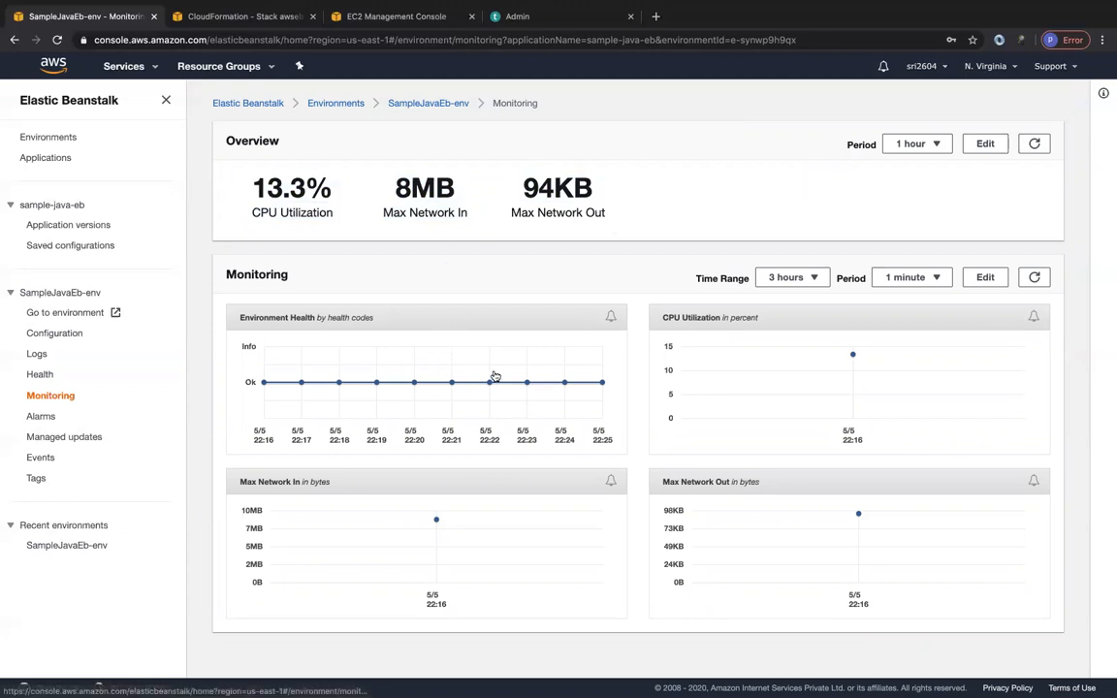
Check the environment's defined alarms and its managed updates overview.
click(42, 415)
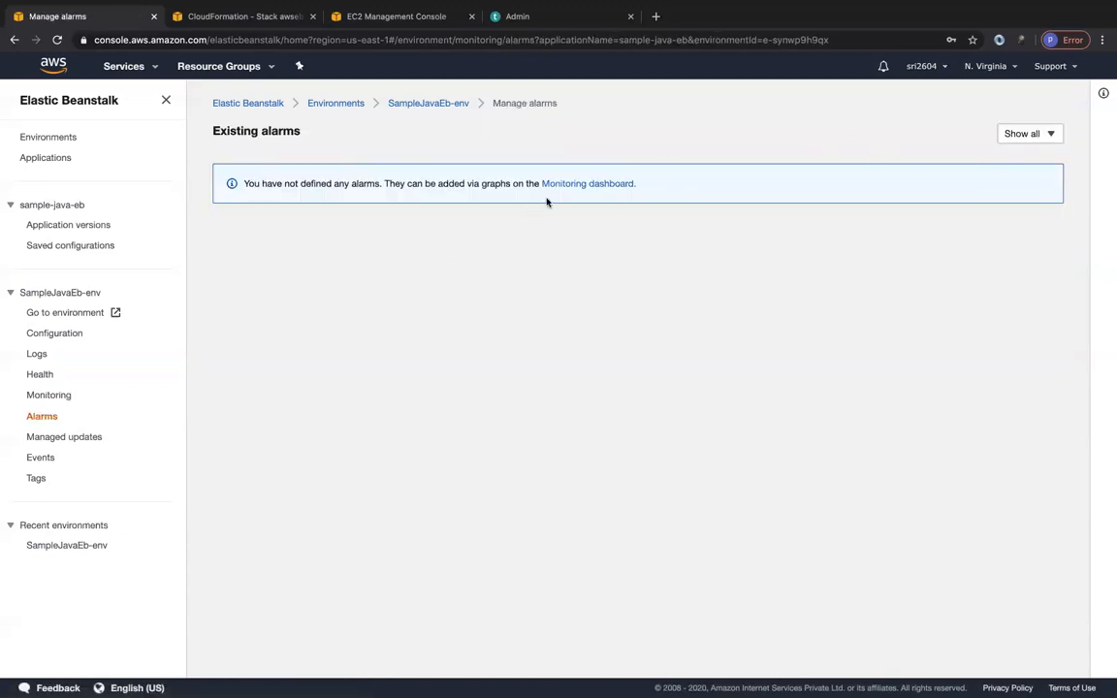
click(53, 437)
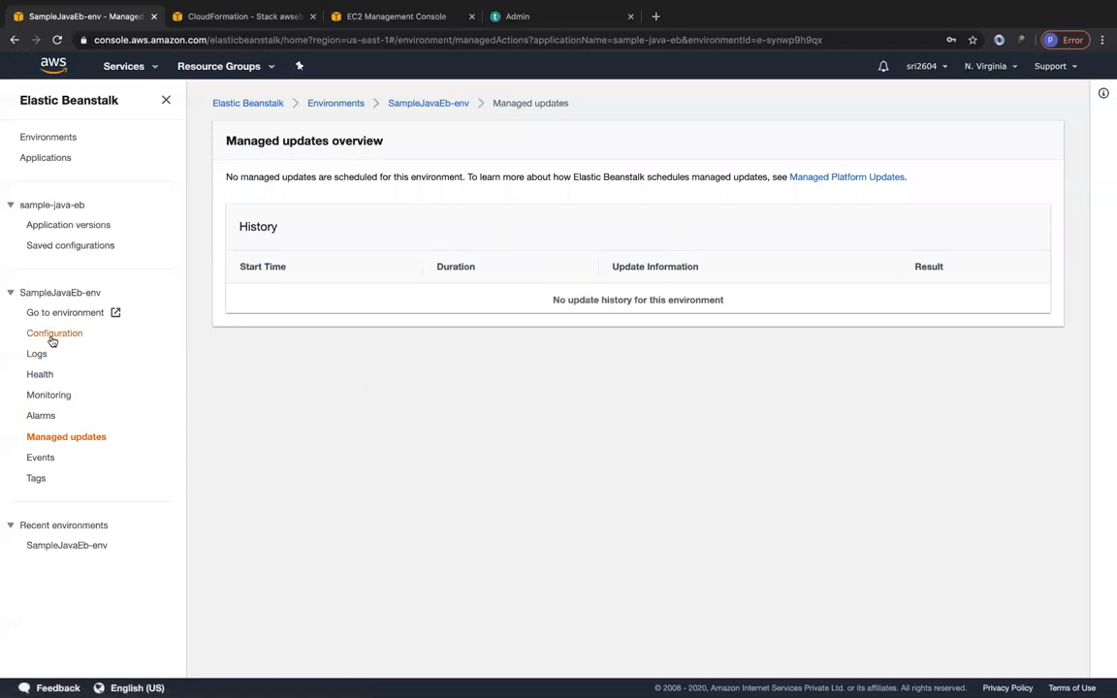
Refresh the environment's event log, read through the creation and launch events, and view the environment's tags.
click(41, 456)
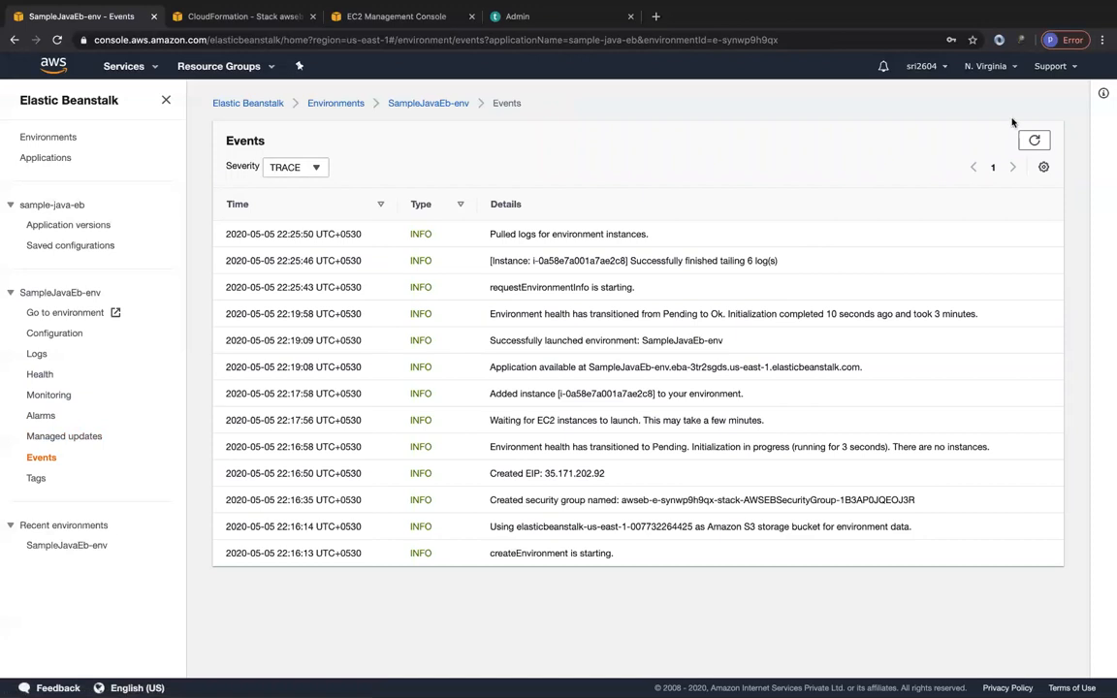
click(1033, 140)
drag(498, 474, 582, 474)
click(584, 475)
drag(536, 420, 639, 395)
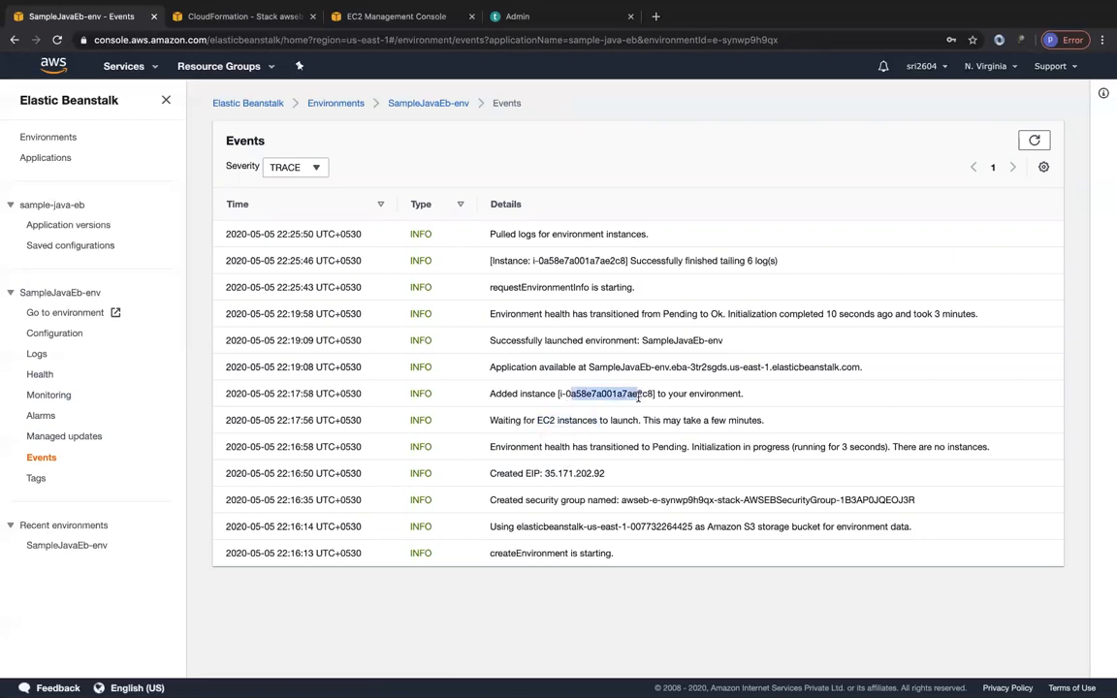
drag(589, 367, 667, 367)
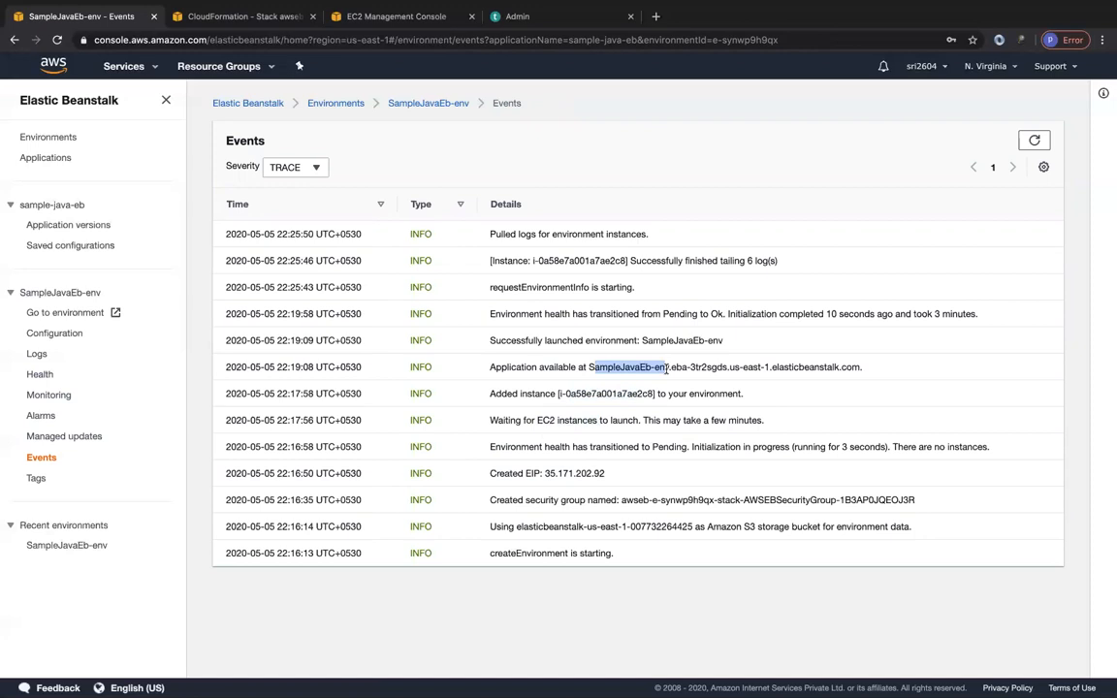
click(663, 369)
drag(570, 343, 654, 346)
click(654, 346)
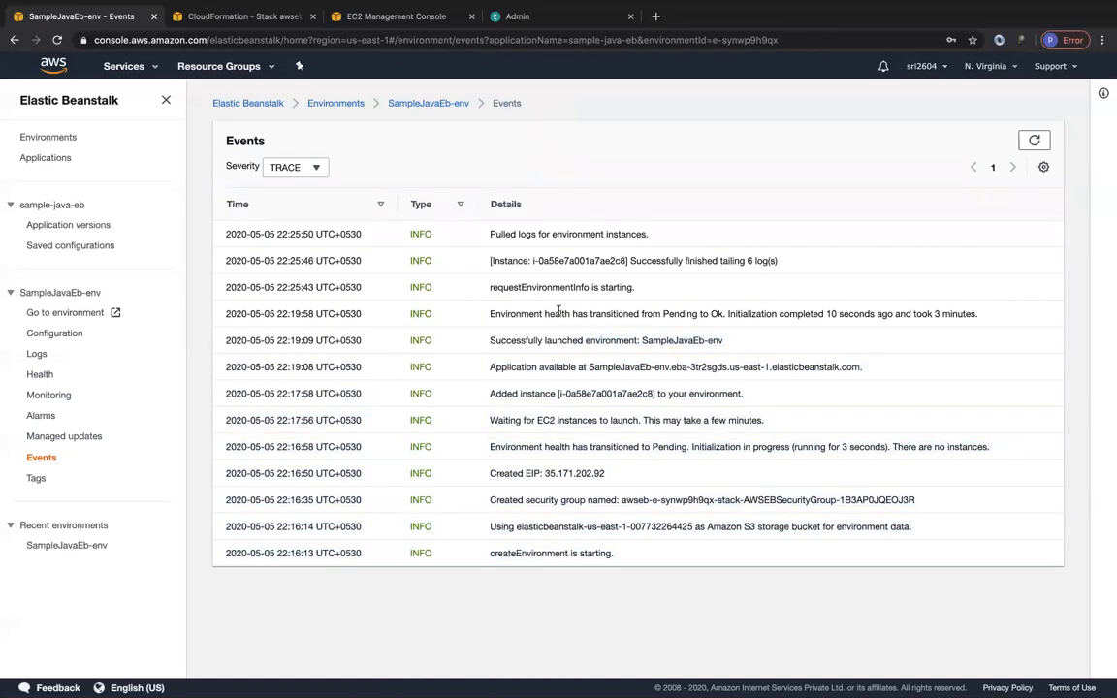
drag(558, 310, 604, 309)
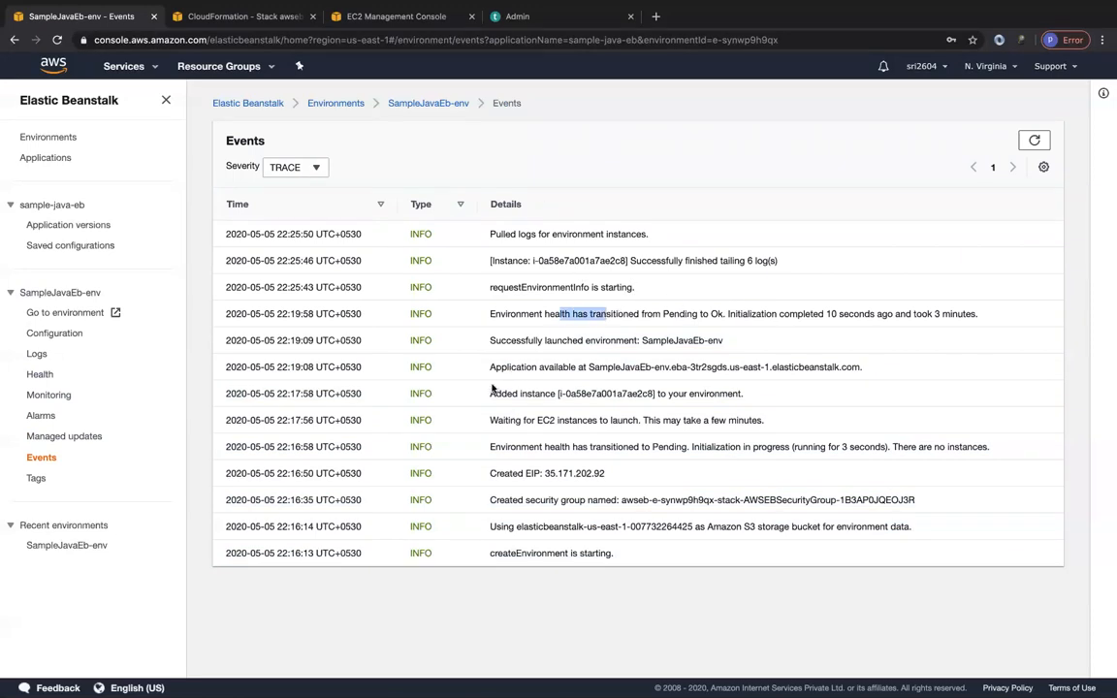
click(35, 479)
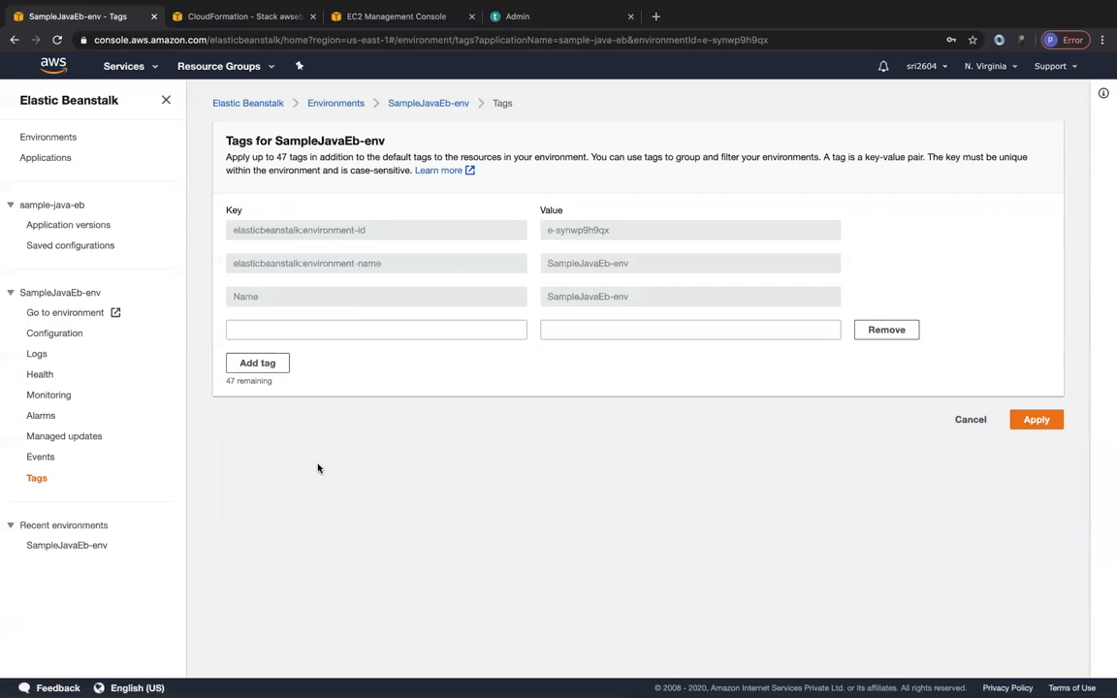
Start creating a new environment from the environments list and choose the Web server environment tier.
click(42, 140)
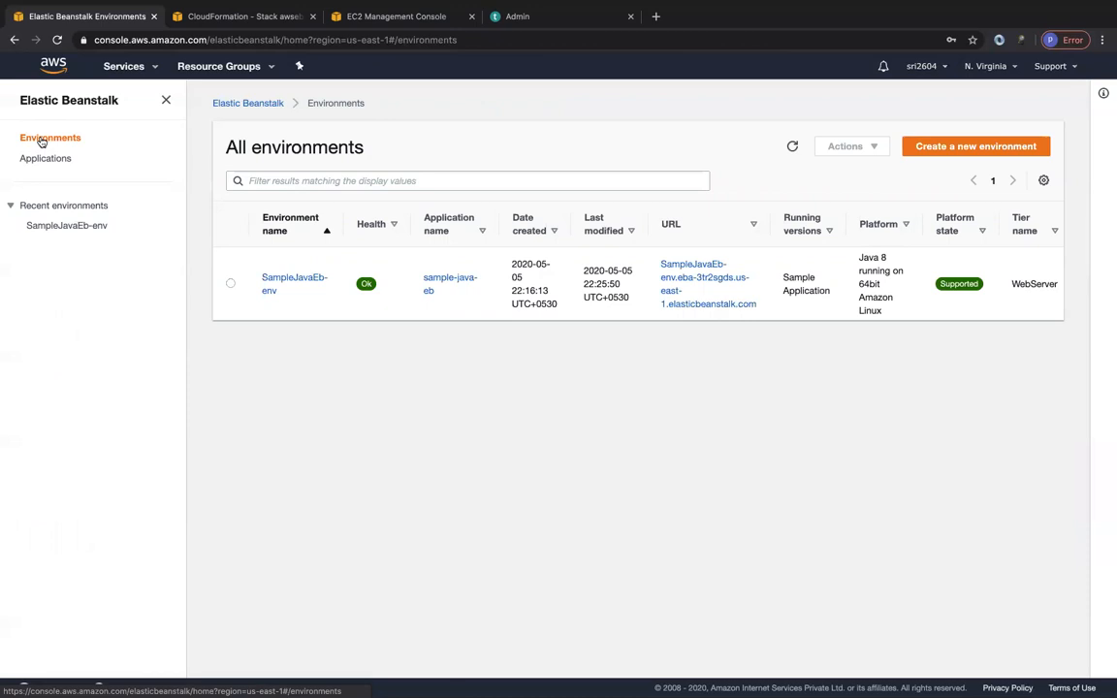
click(965, 146)
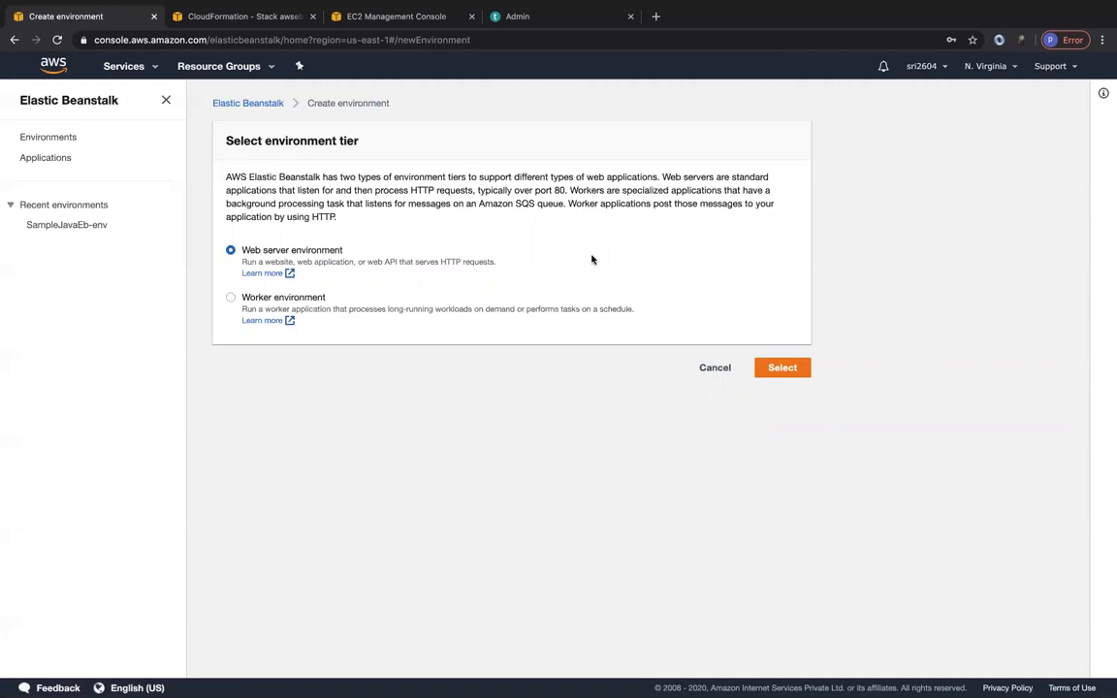
click(782, 368)
Name the new application samplejavaeb2 and fill in Samplejavaeb2-env as the environment name.
click(386, 264)
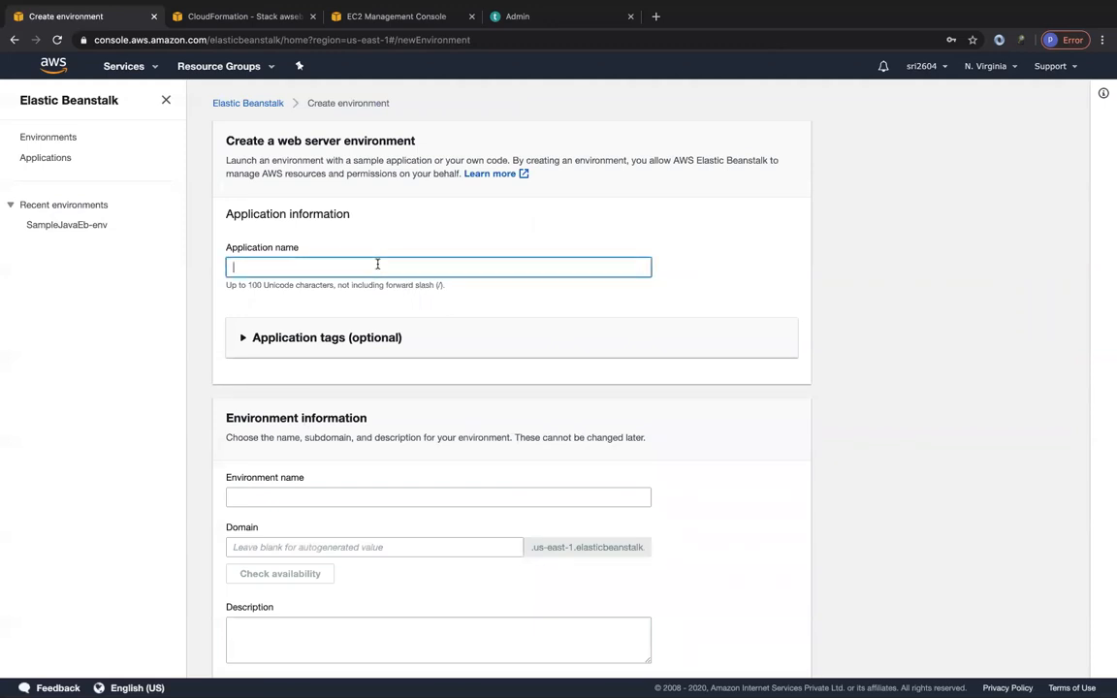
text(samplejava)
scroll(247, 398, down, 3)
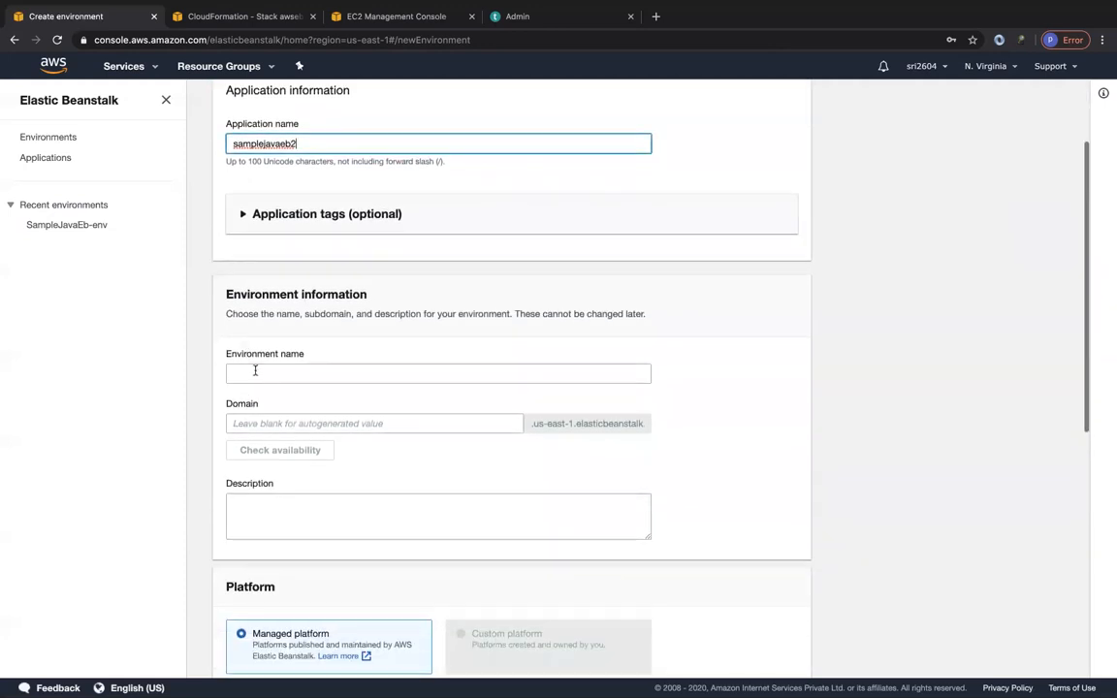
click(255, 373)
scroll(311, 438, down, 1)
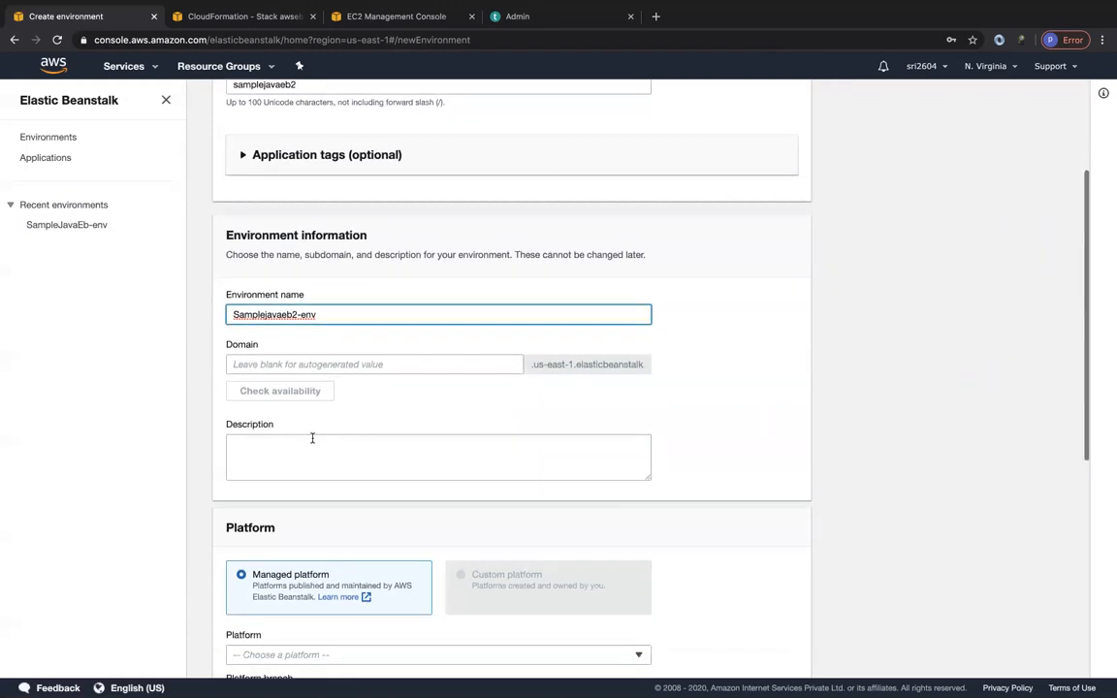
Open the sample-java-eb application and start creating a new environment in it with the Web server environment tier.
click(304, 362)
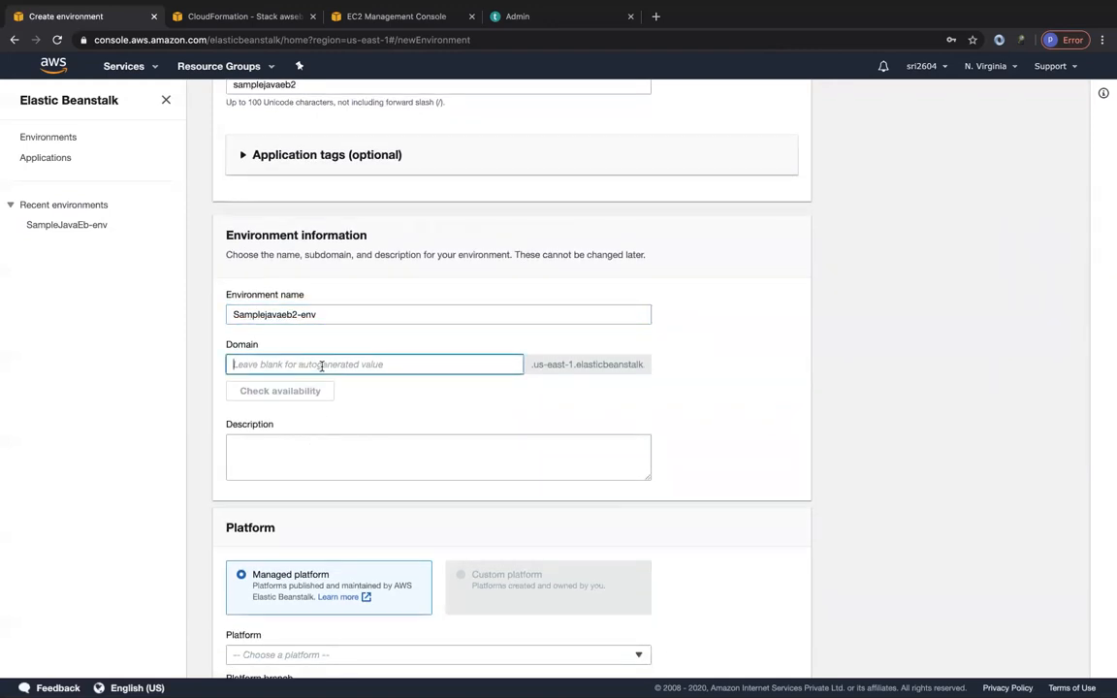
scroll(284, 339, up, 5)
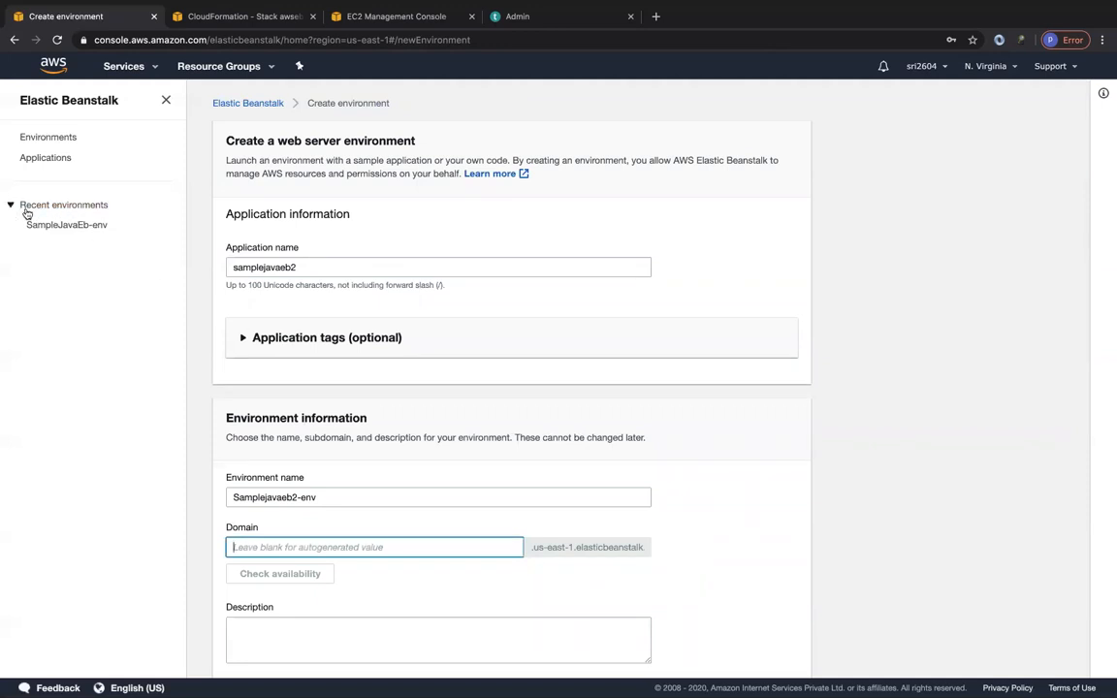
click(41, 159)
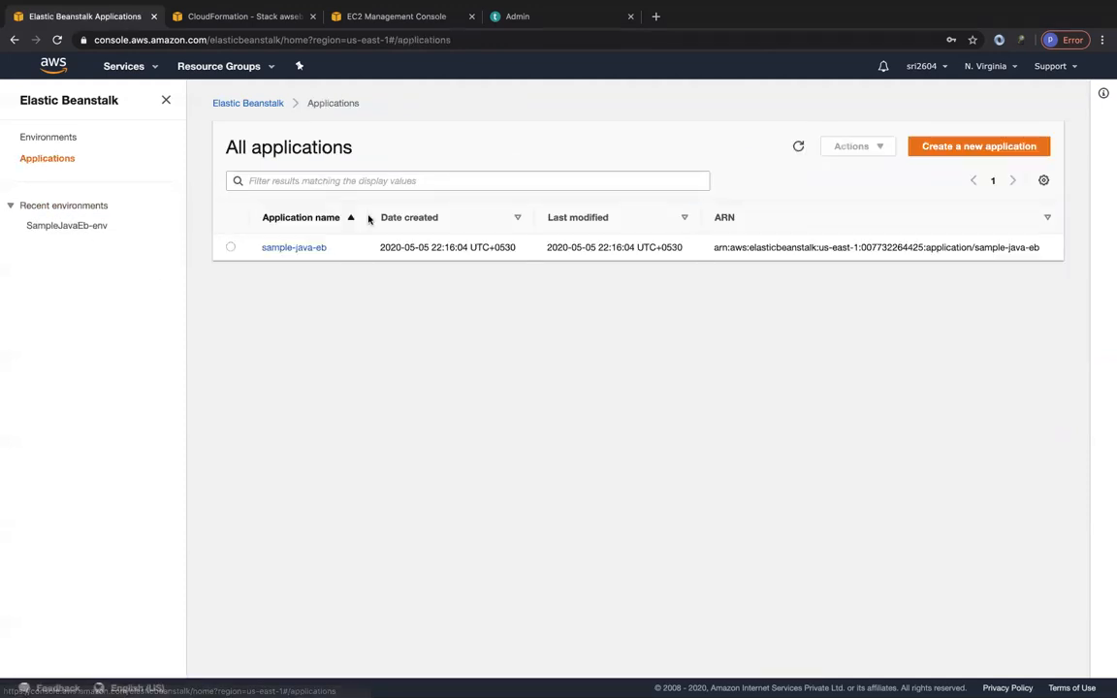
click(293, 249)
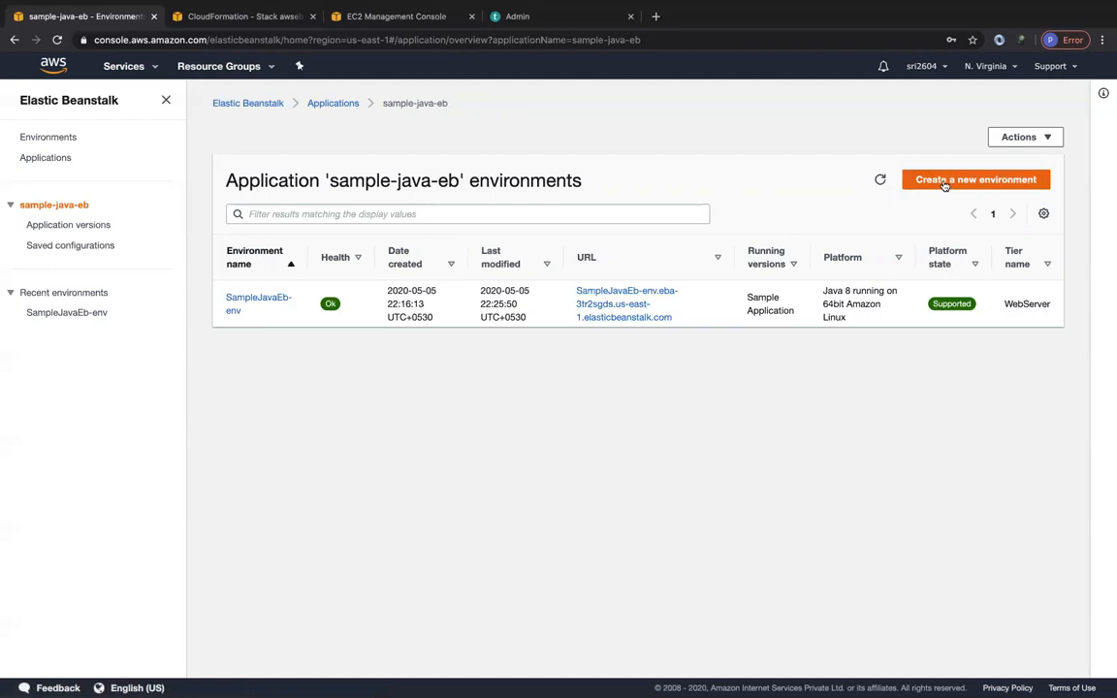
click(1000, 180)
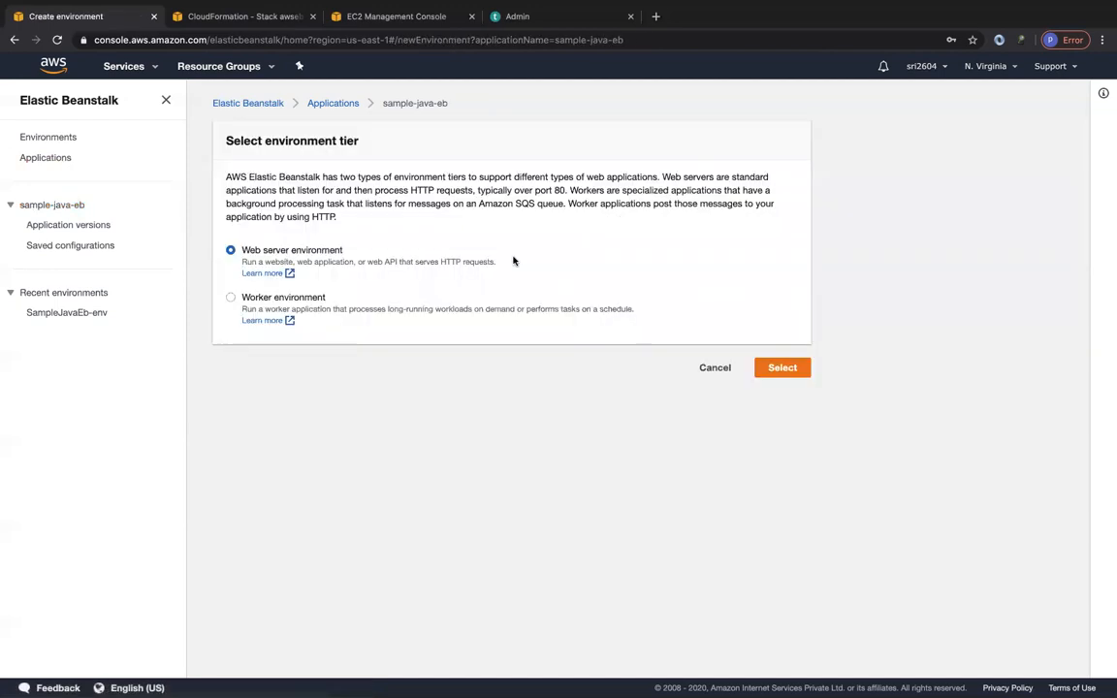
click(783, 367)
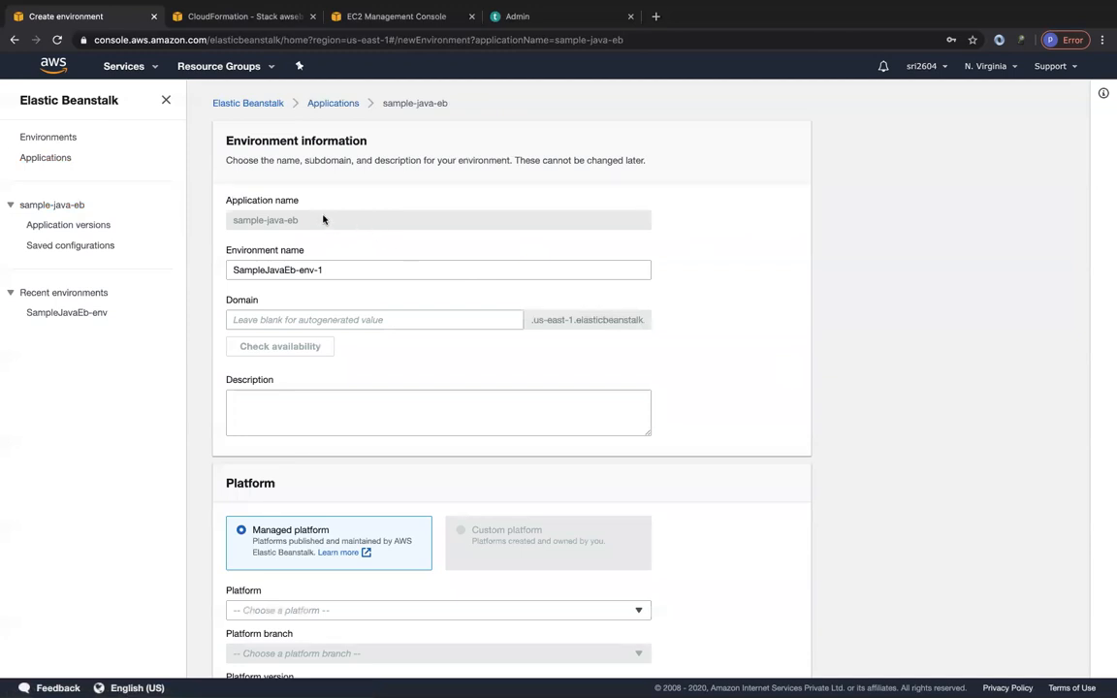
Name the new environment sample-java-eb2.
triple_click(332, 269)
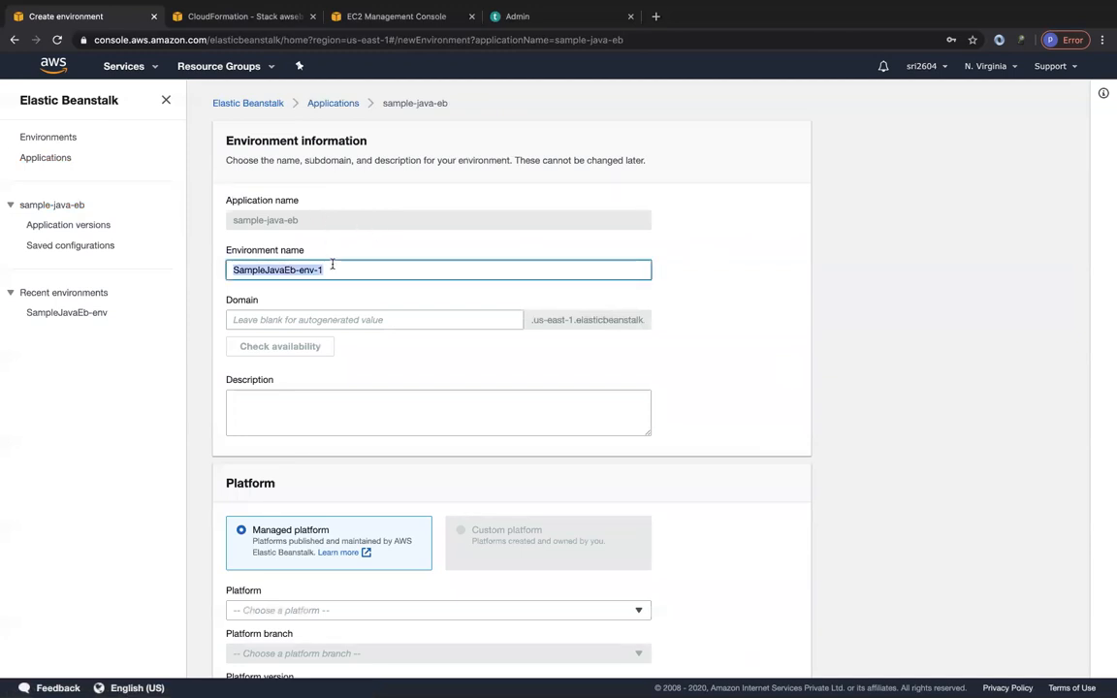
text(sam)
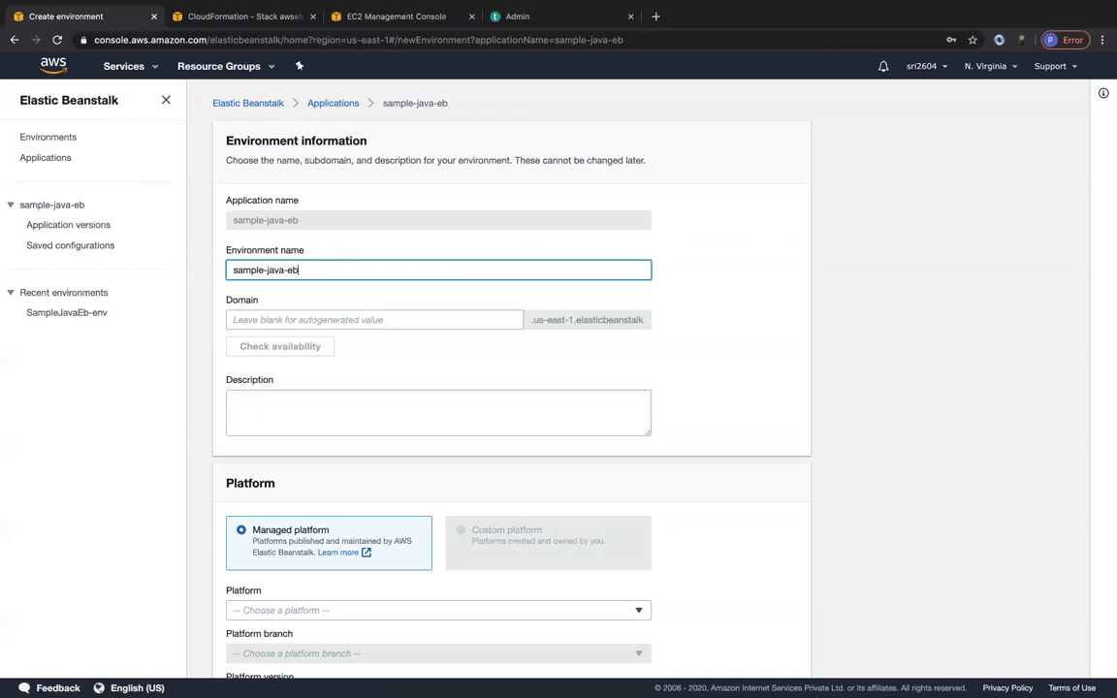
click(352, 320)
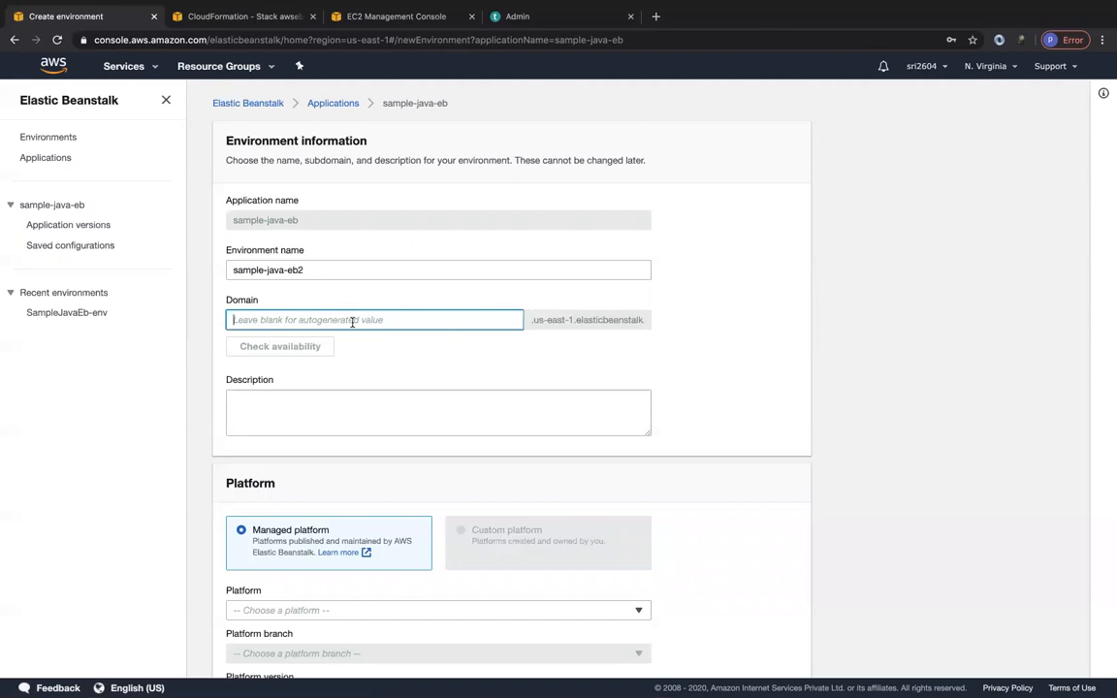
Choose Python as the managed platform and review the platform branch, platform version and application code options.
scroll(371, 419, down, 3)
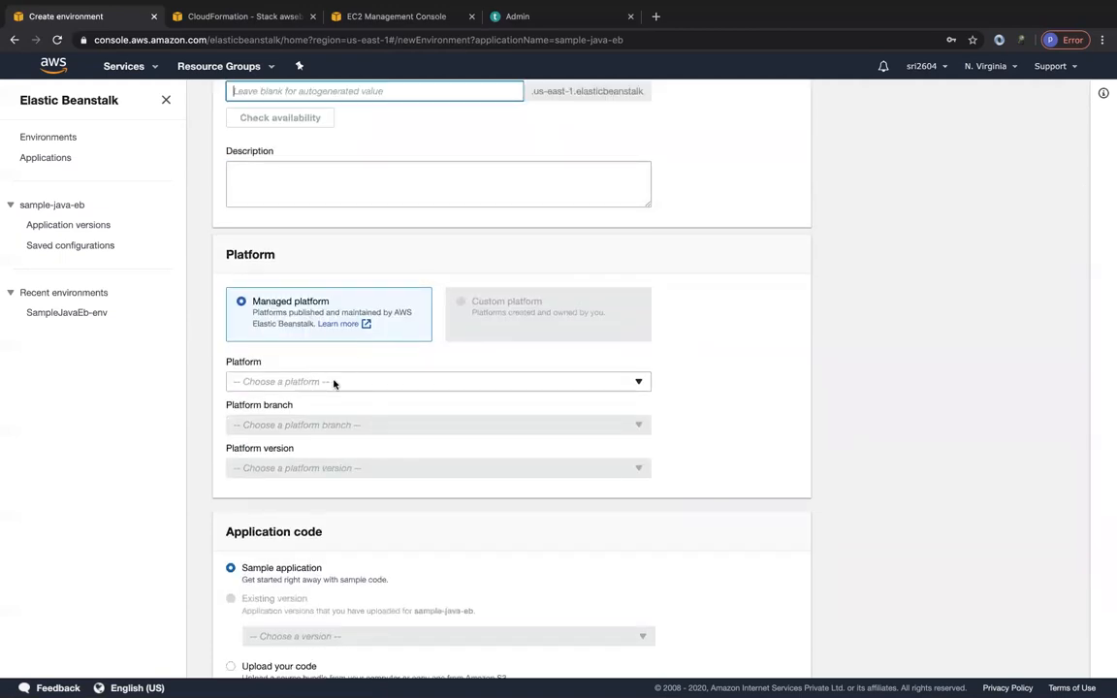
click(334, 382)
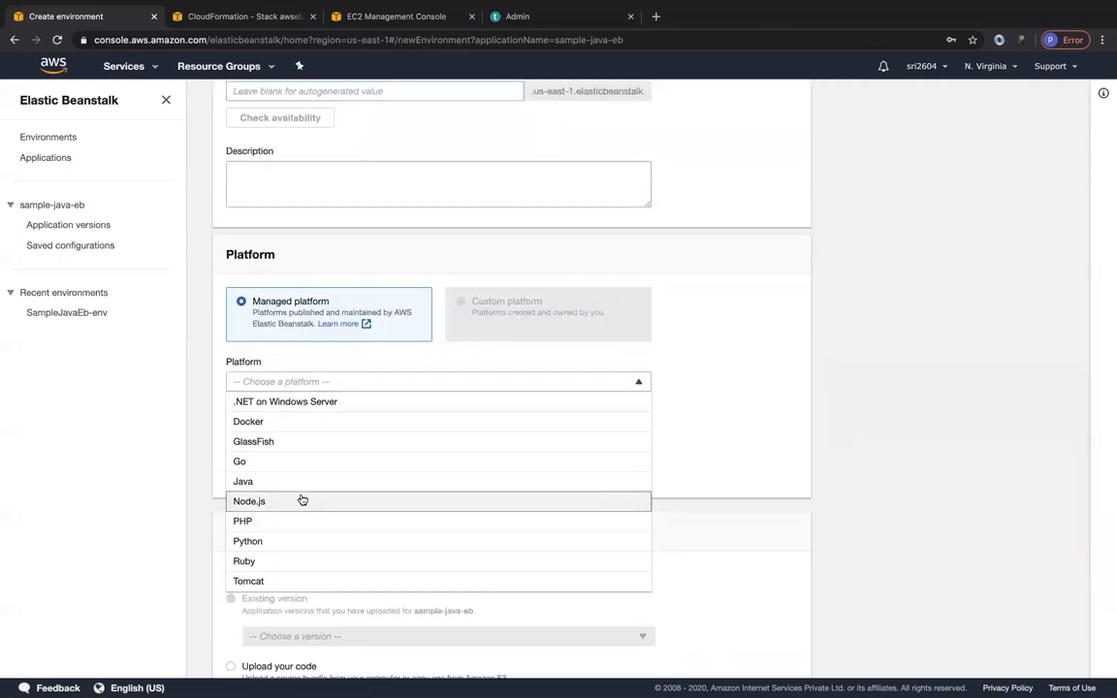
click(271, 550)
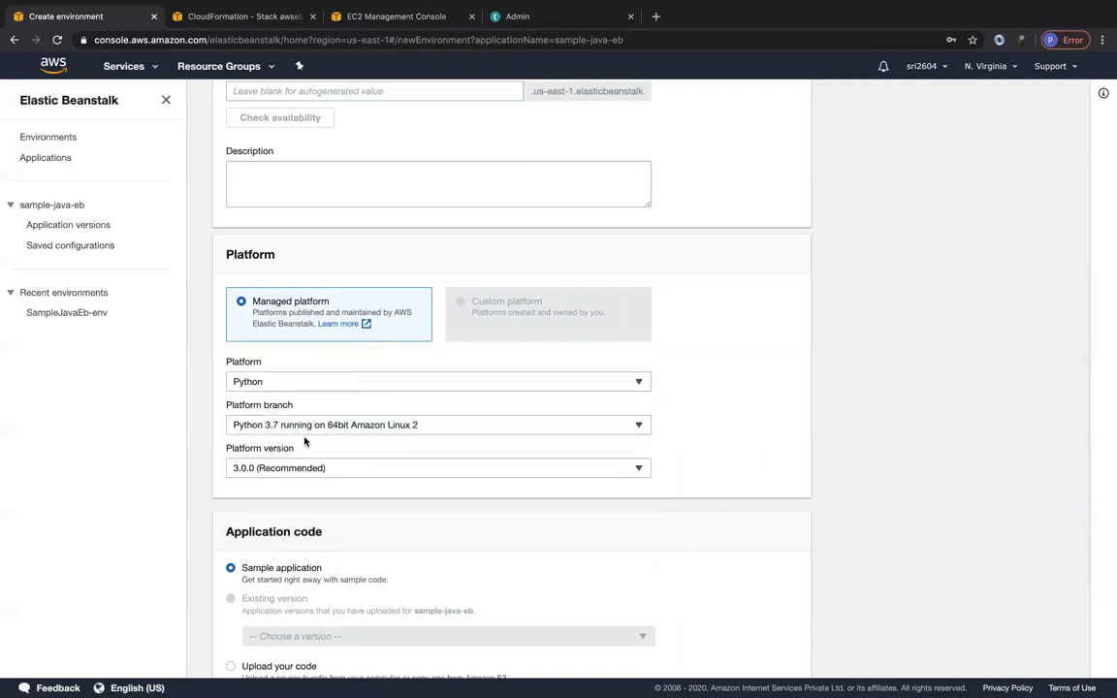
scroll(306, 439, up, 3)
scroll(344, 514, down, 3)
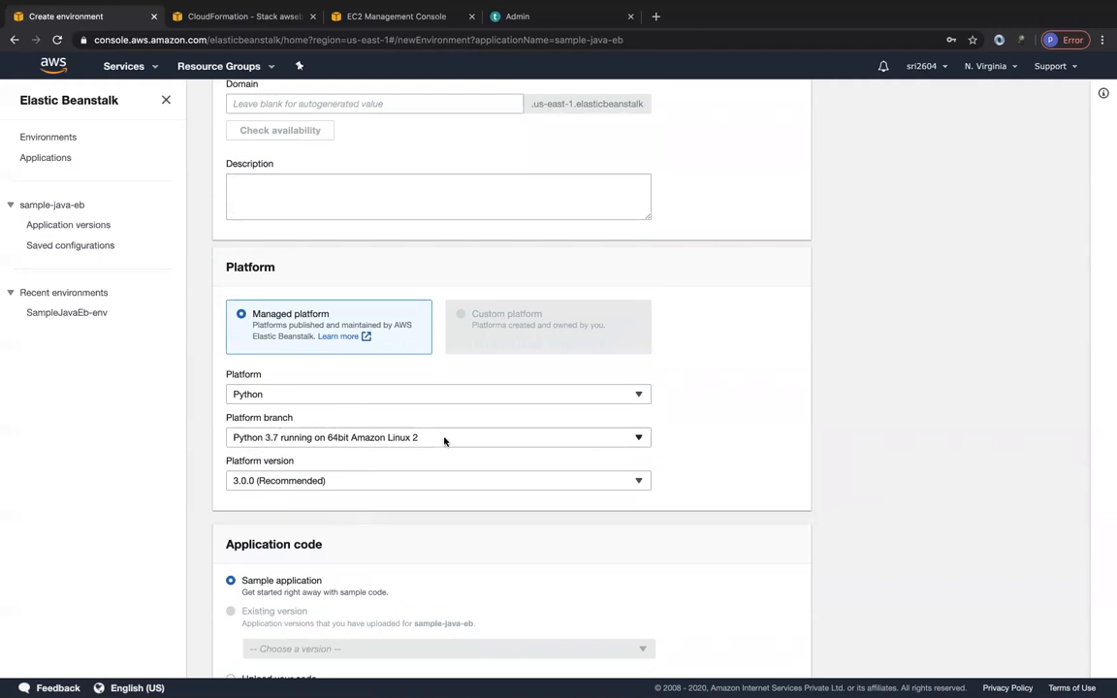
scroll(379, 524, down, 1)
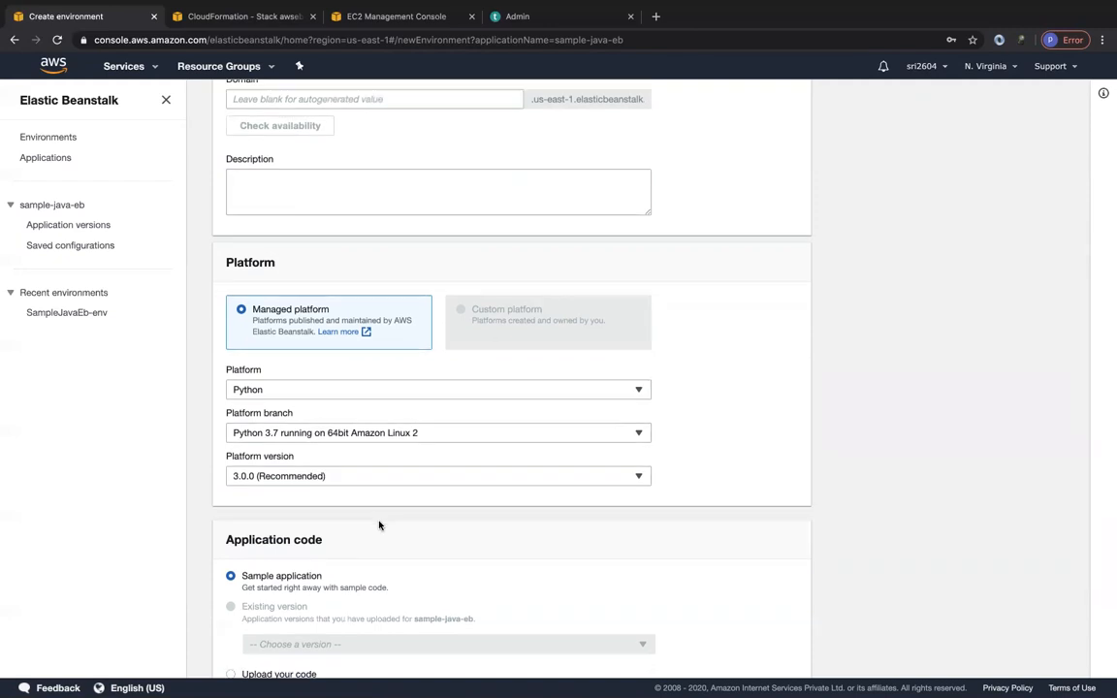
scroll(383, 521, down, 3)
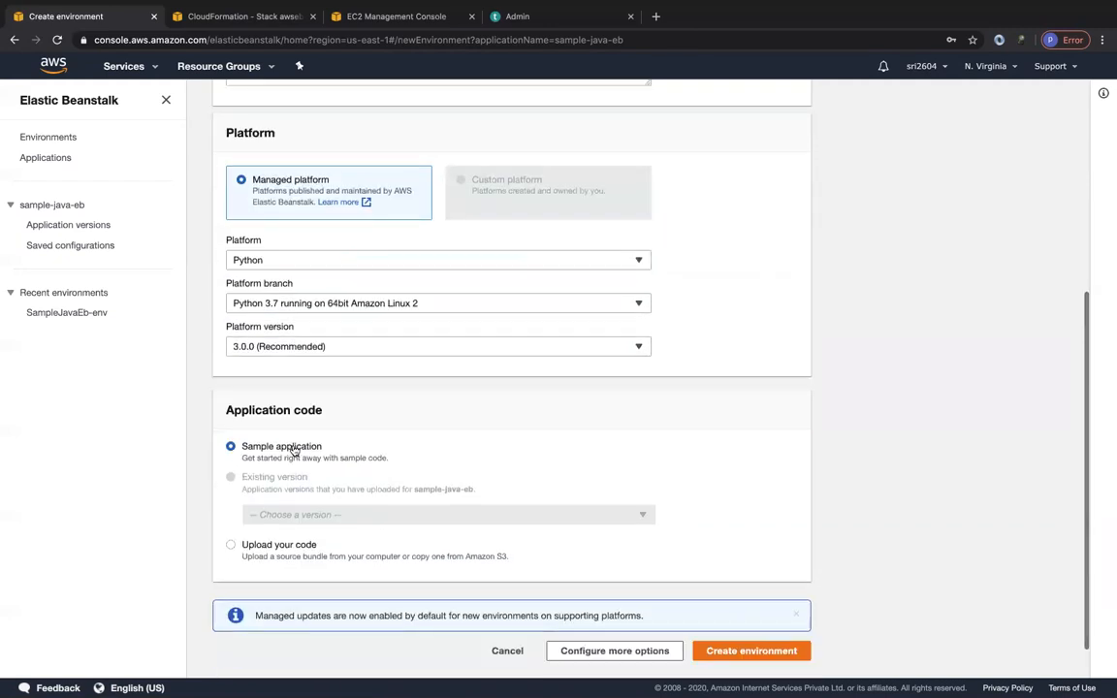
scroll(568, 528, down, 1)
scroll(511, 429, up, 5)
scroll(510, 424, down, 5)
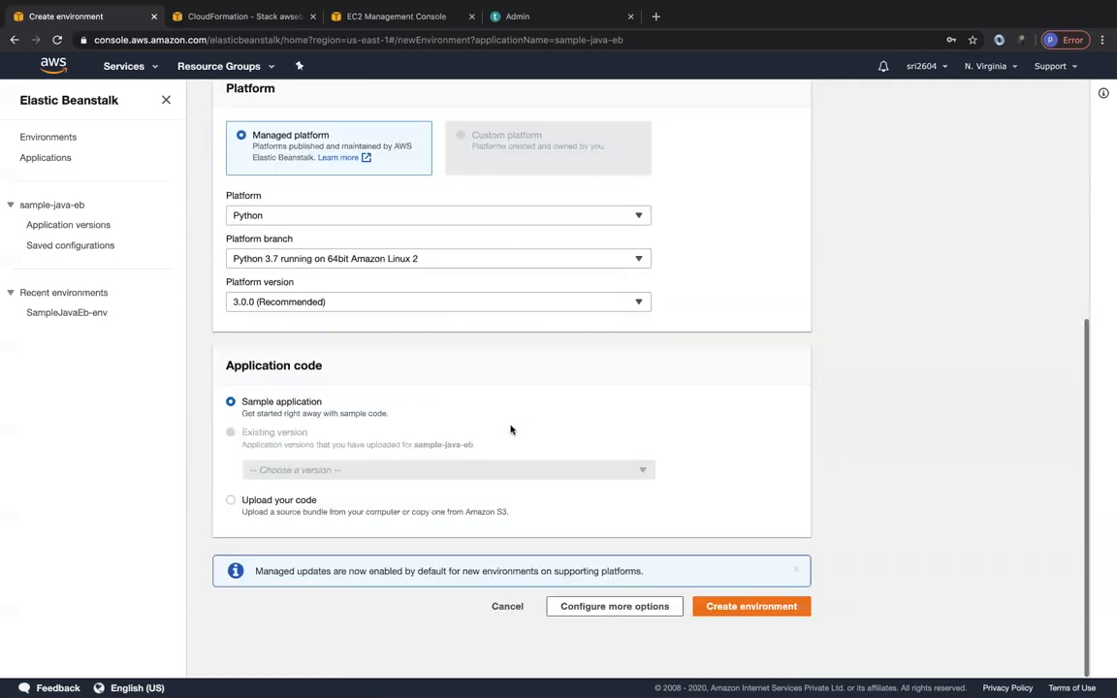
Open the additional configuration options and change the capacity's environment type to Load balanced.
click(613, 607)
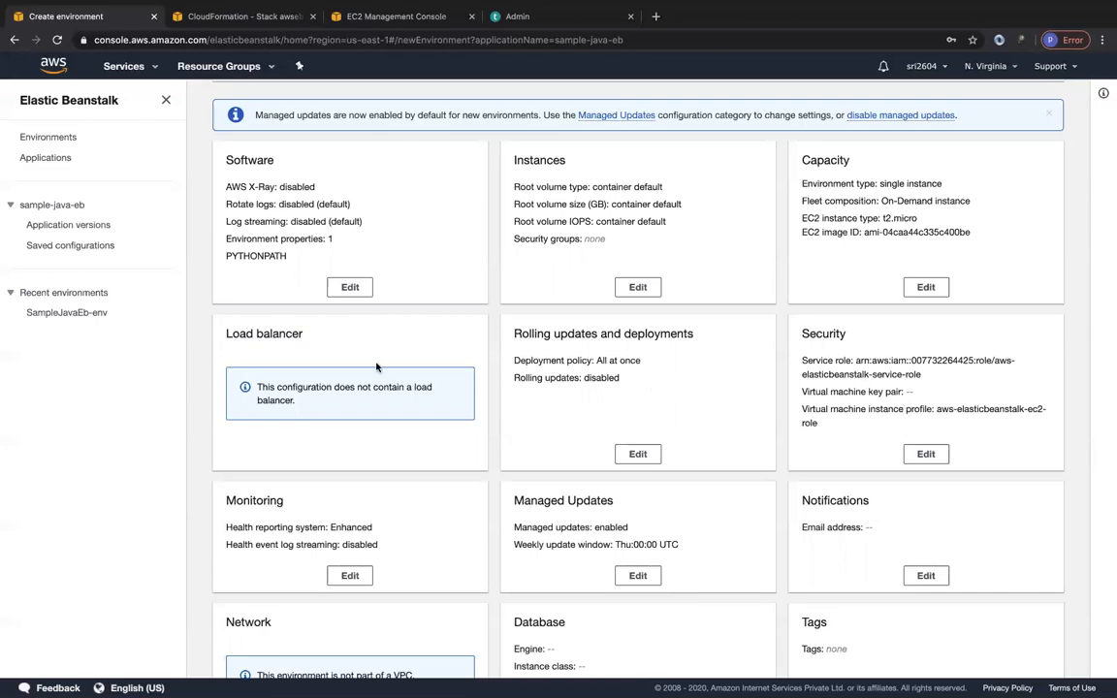
scroll(791, 538, down, 2)
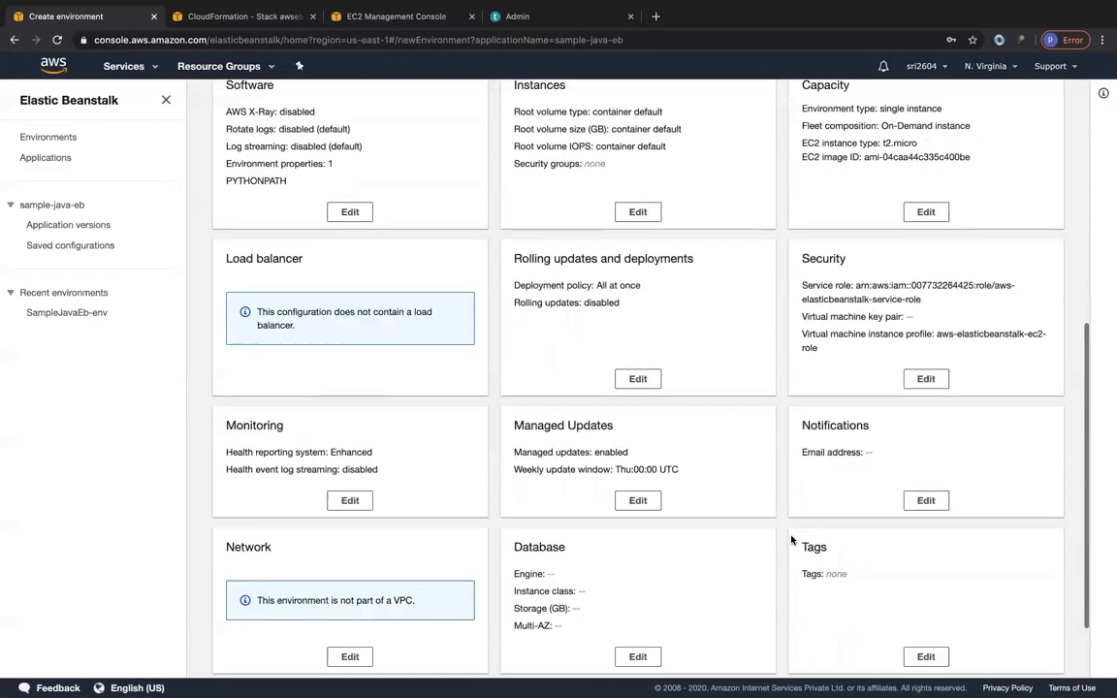
scroll(390, 387, up, 2)
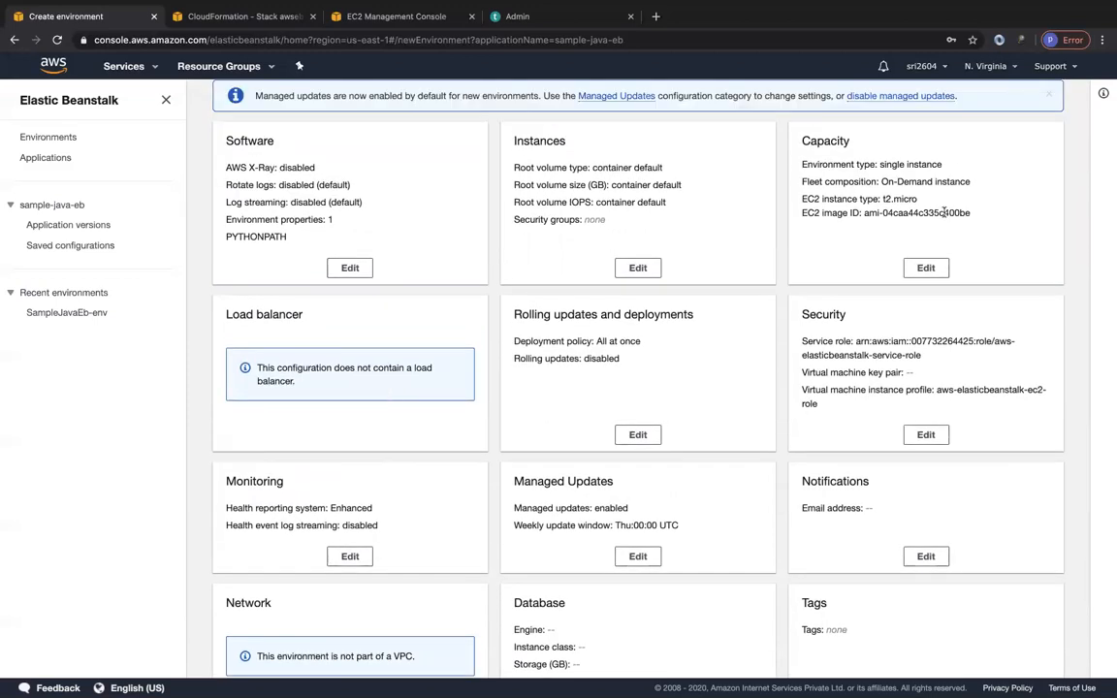
click(925, 268)
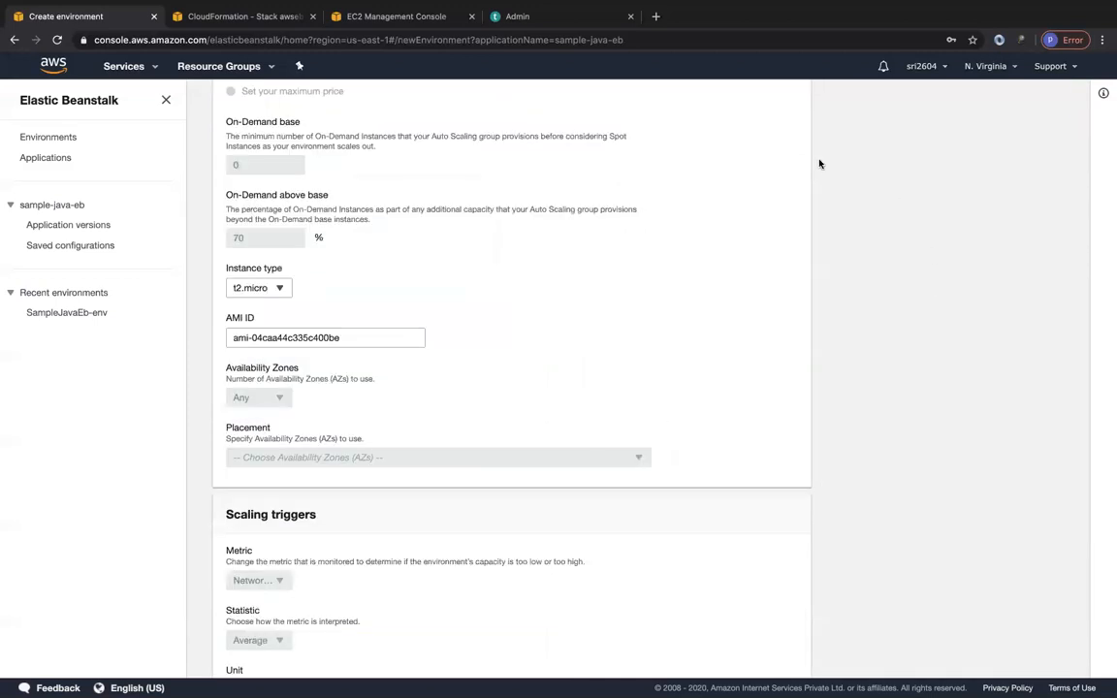
scroll(436, 291, up, 3)
scroll(275, 295, down, 2)
scroll(276, 297, down, 4)
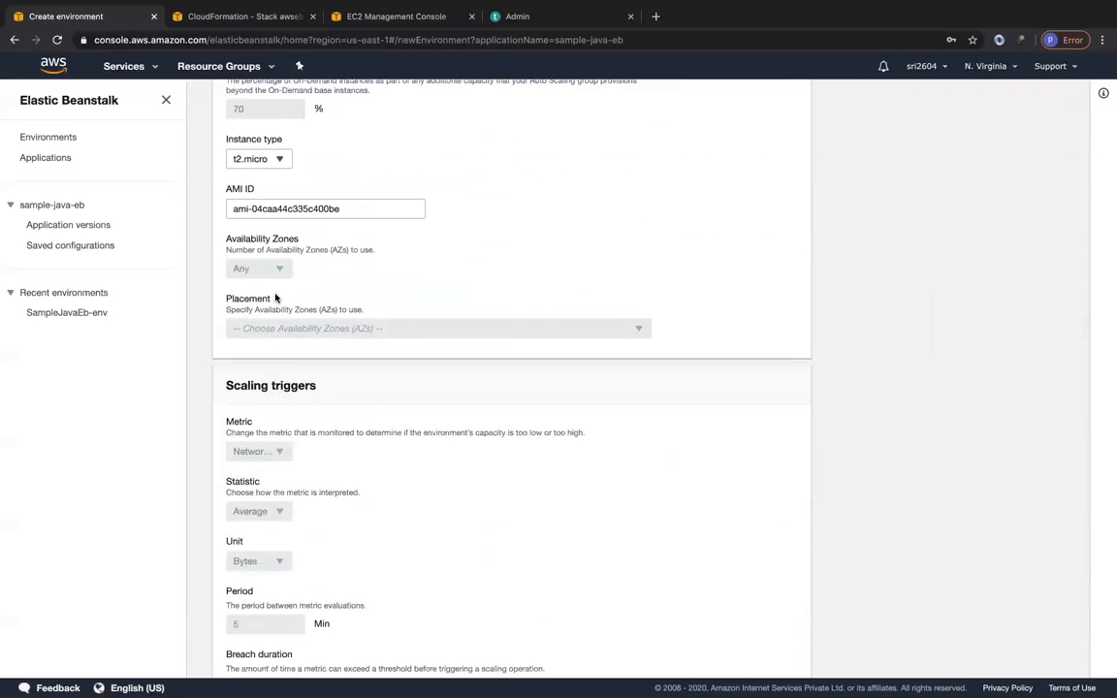
scroll(276, 298, up, 10)
click(262, 256)
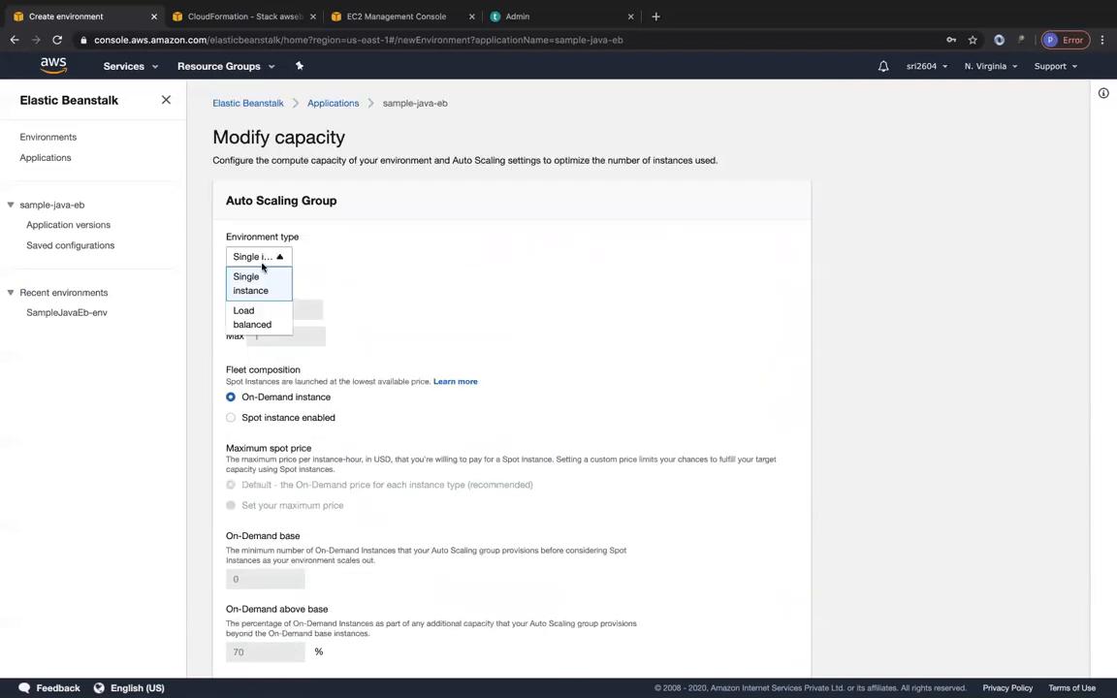
click(251, 316)
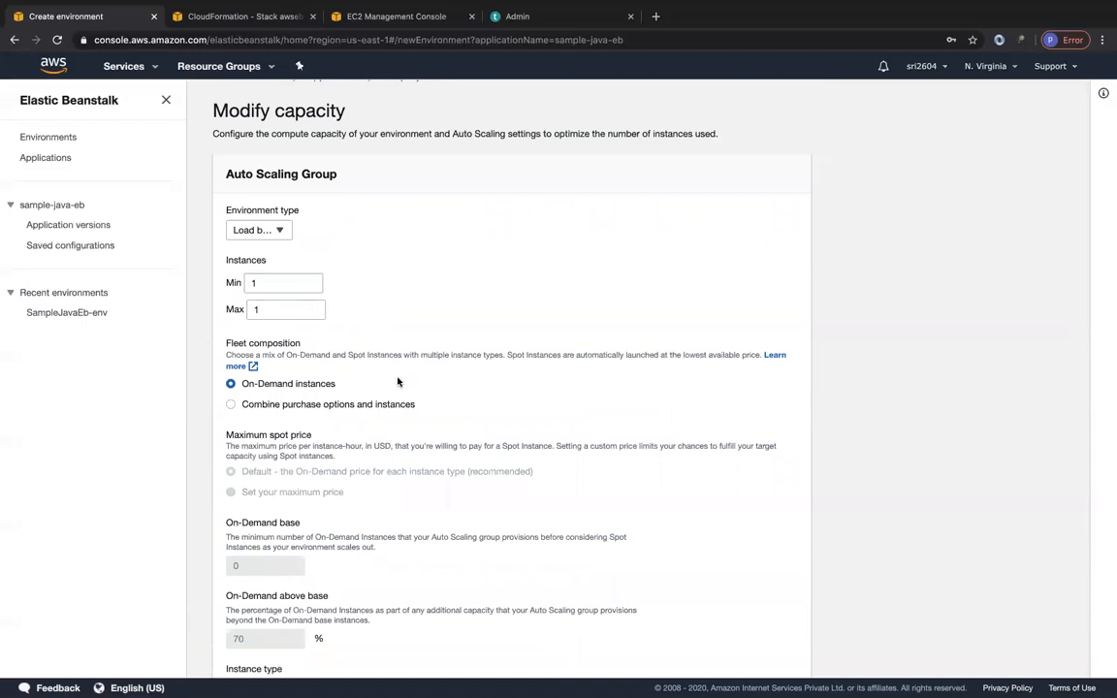
Set the number of Availability Zones to Any 2 and check the minimum and maximum instance counts.
scroll(387, 380, down, 1)
scroll(366, 423, down, 2)
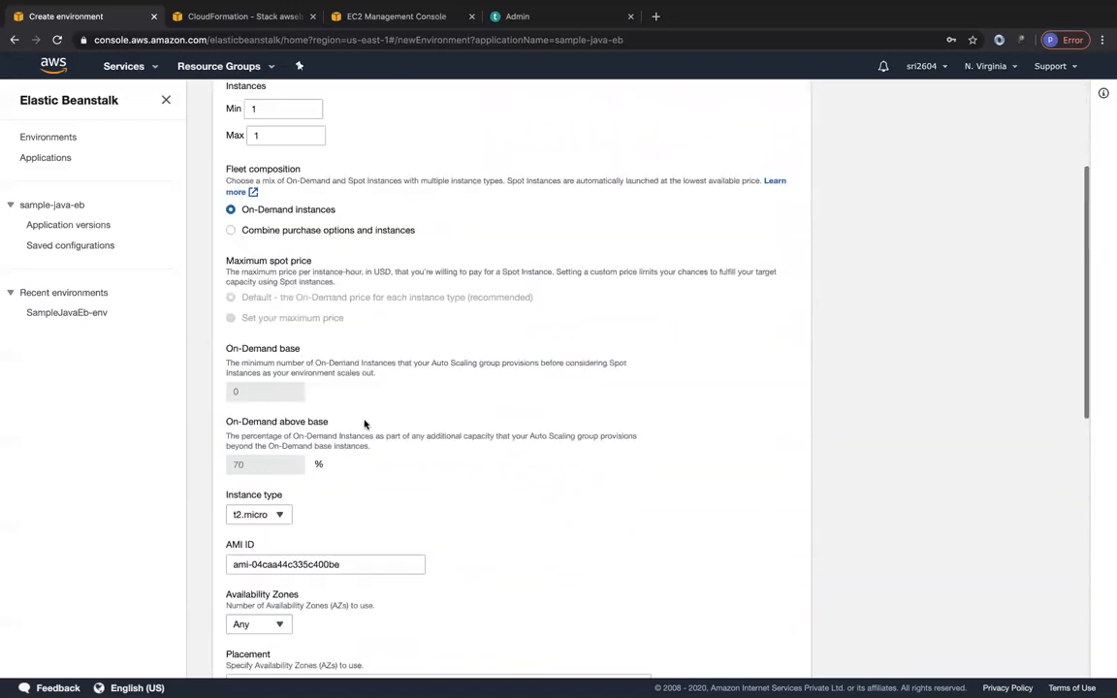
scroll(364, 424, down, 1)
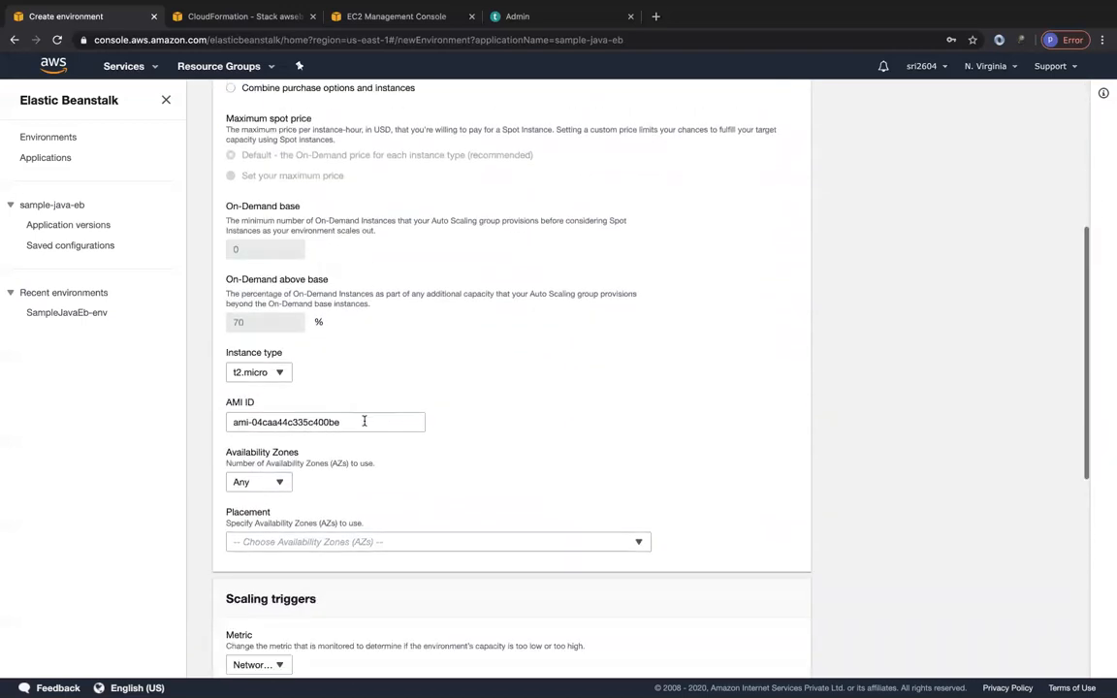
click(271, 485)
click(250, 541)
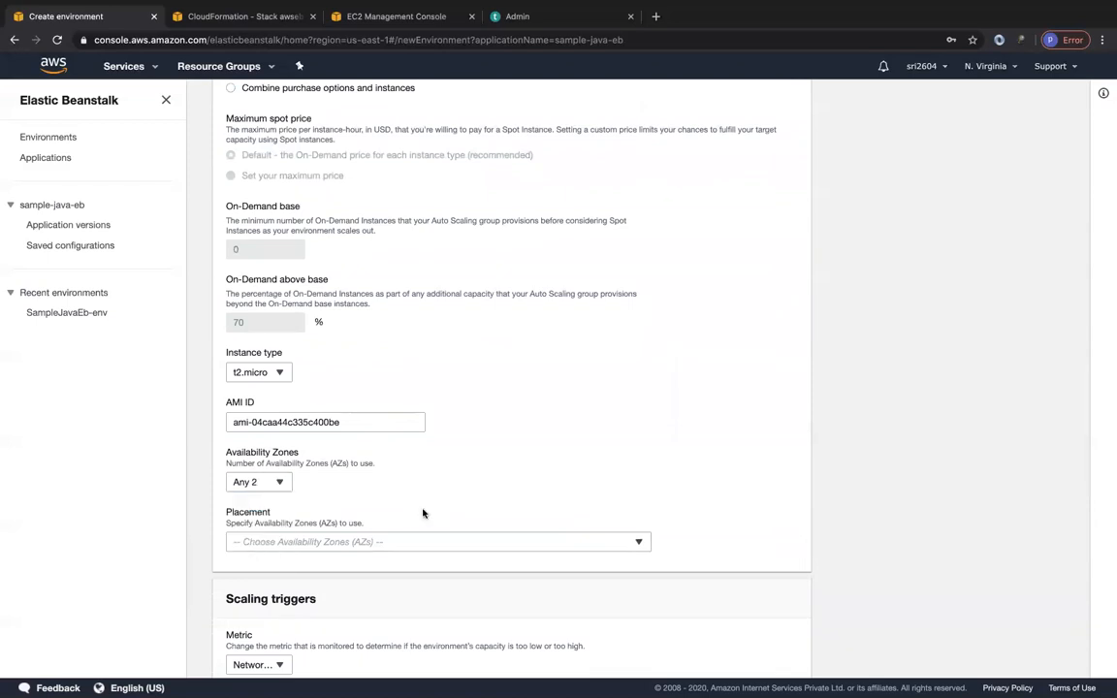
scroll(421, 511, up, 4)
click(259, 309)
click(260, 336)
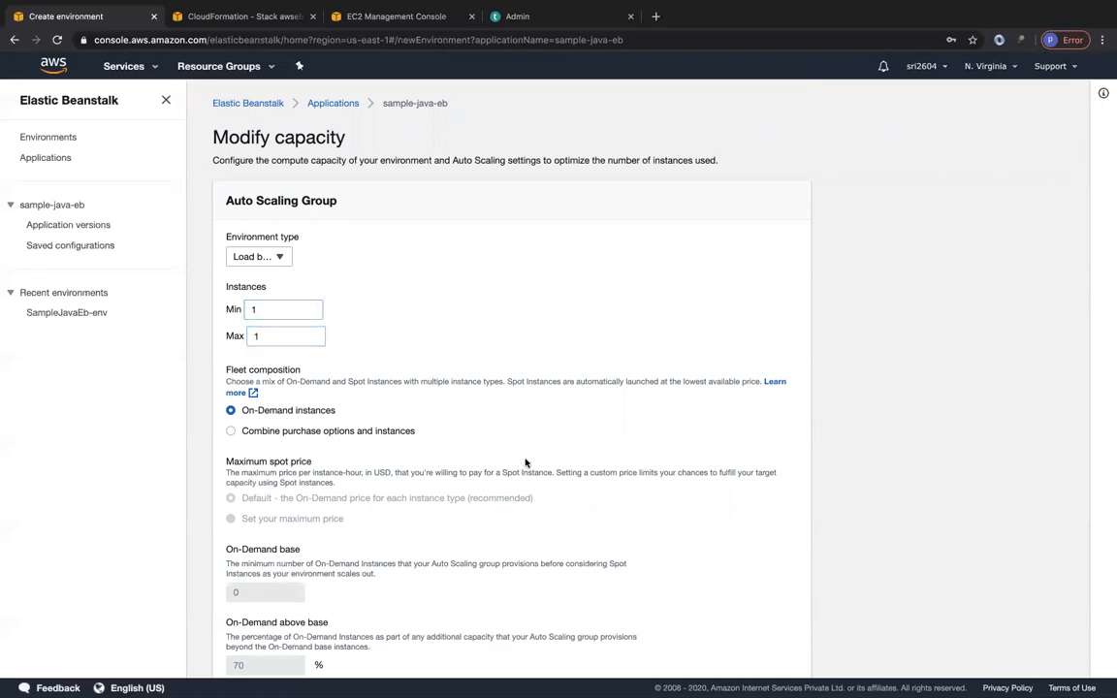
Select all six Availability Zones for placement, us-east-1a through us-east-1f.
scroll(525, 462, down, 5)
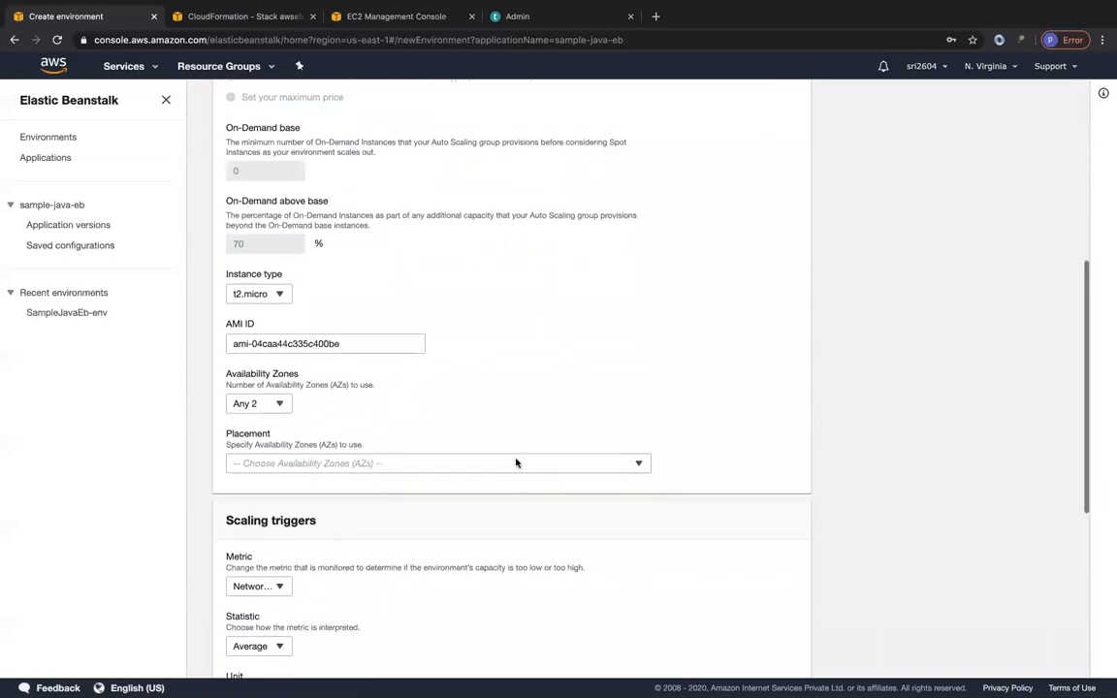
click(341, 463)
click(322, 503)
click(296, 526)
click(289, 544)
click(278, 563)
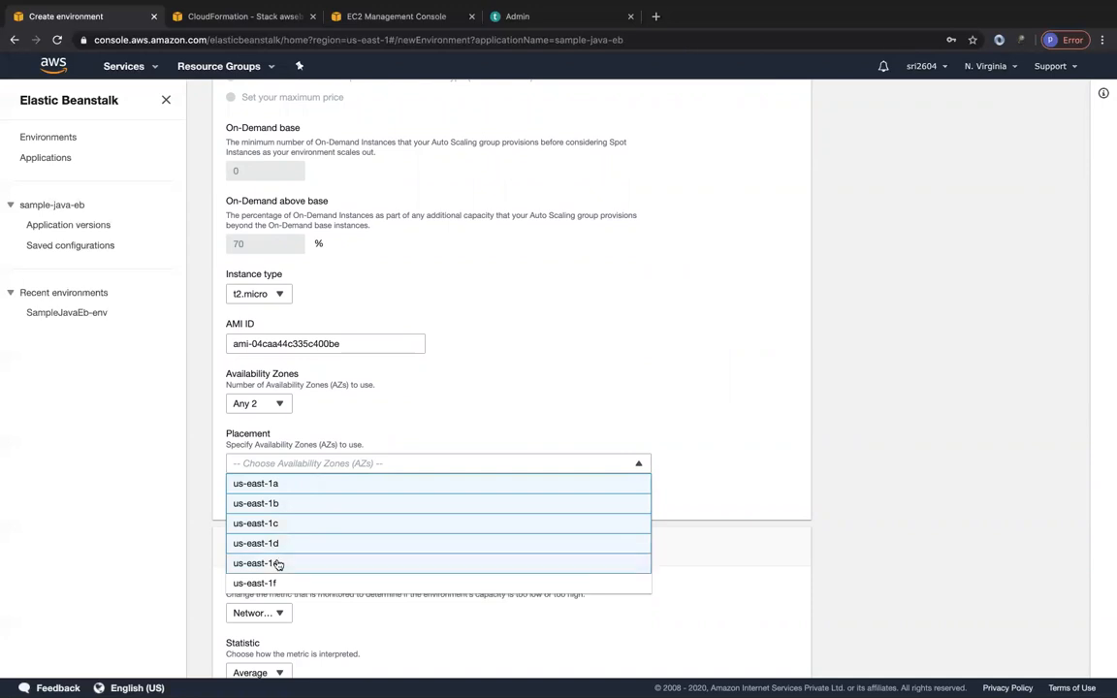
click(269, 581)
click(583, 404)
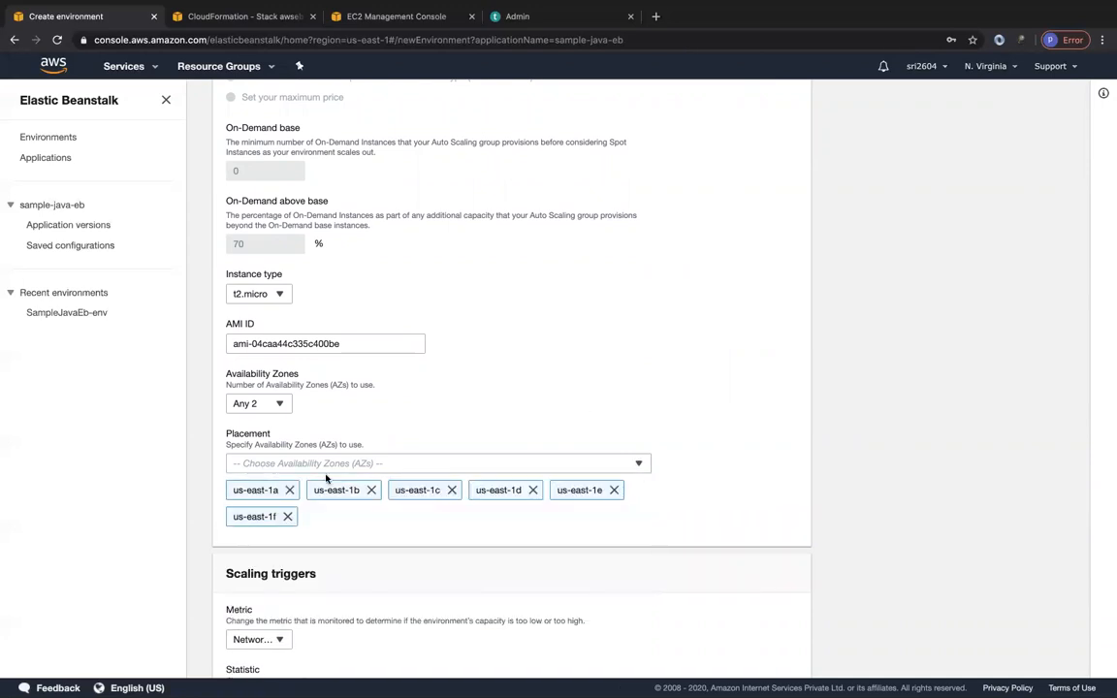
Set the scaling trigger's metric to CPUUtilization and its unit to Percent.
scroll(469, 490, down, 5)
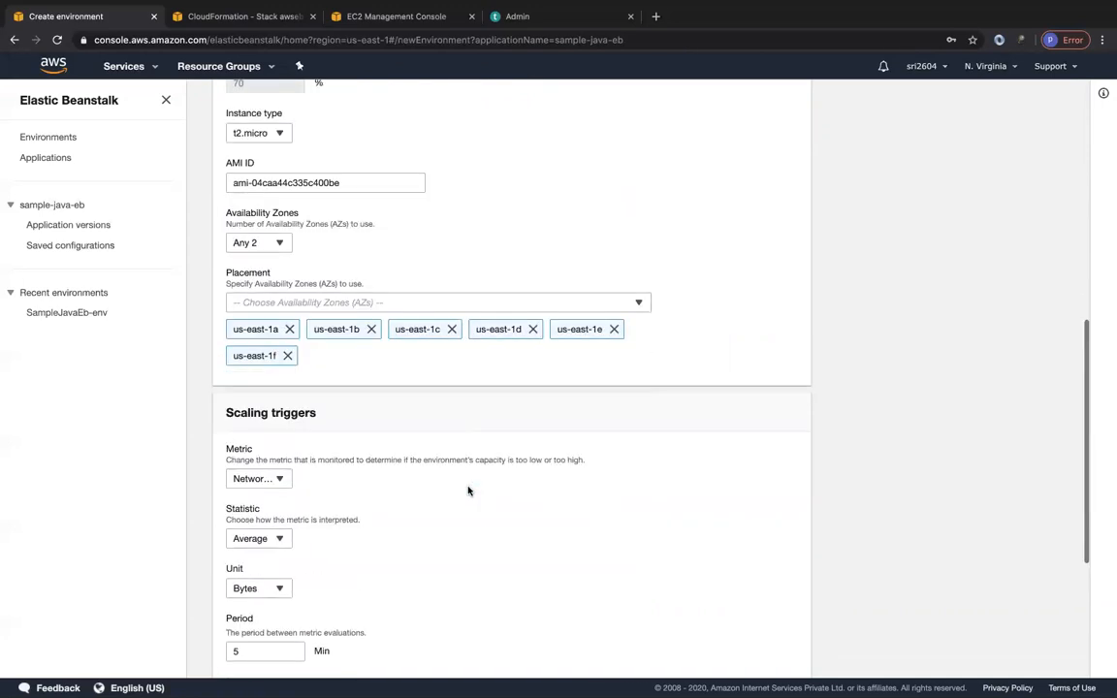
scroll(468, 490, down, 2)
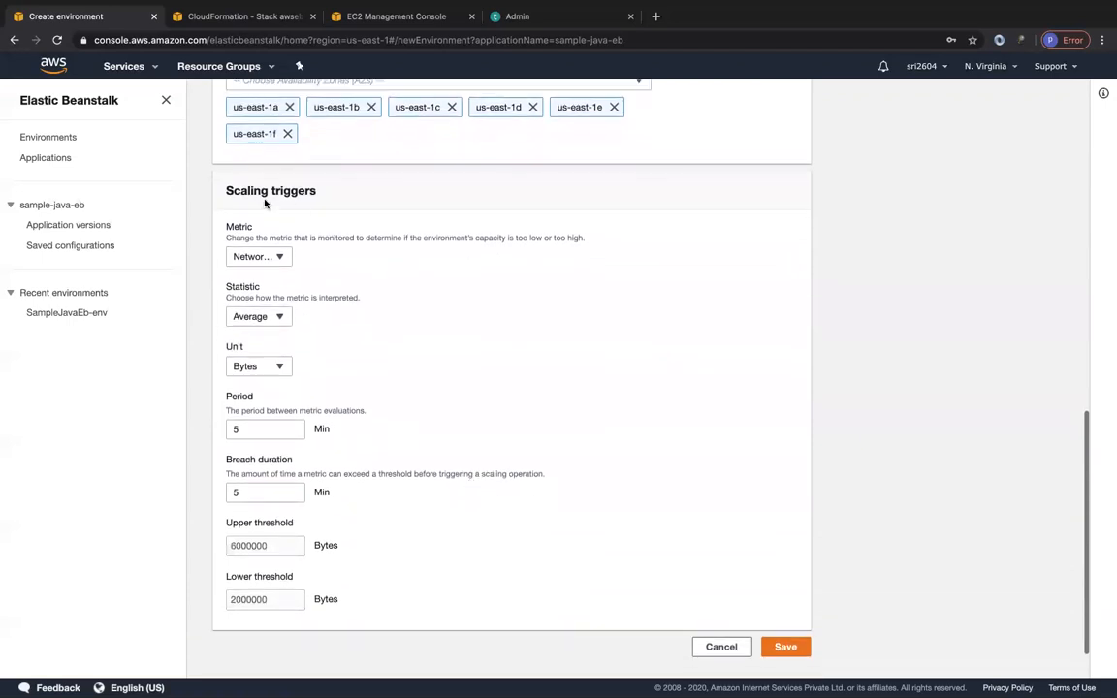
click(257, 256)
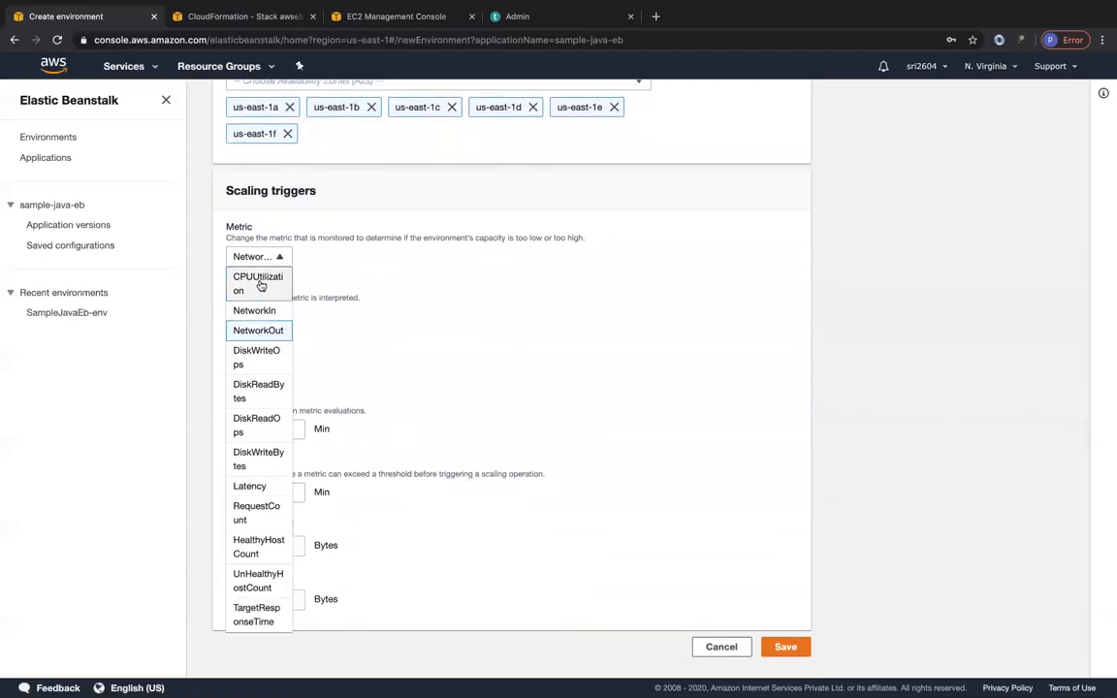
click(259, 284)
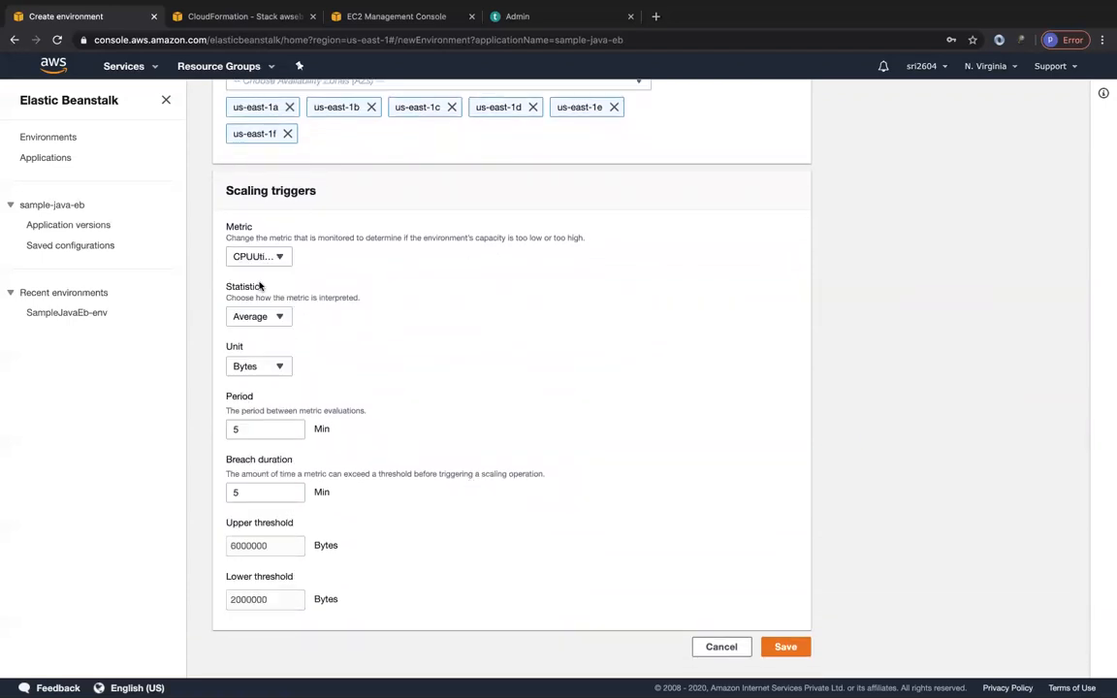
click(257, 366)
click(259, 407)
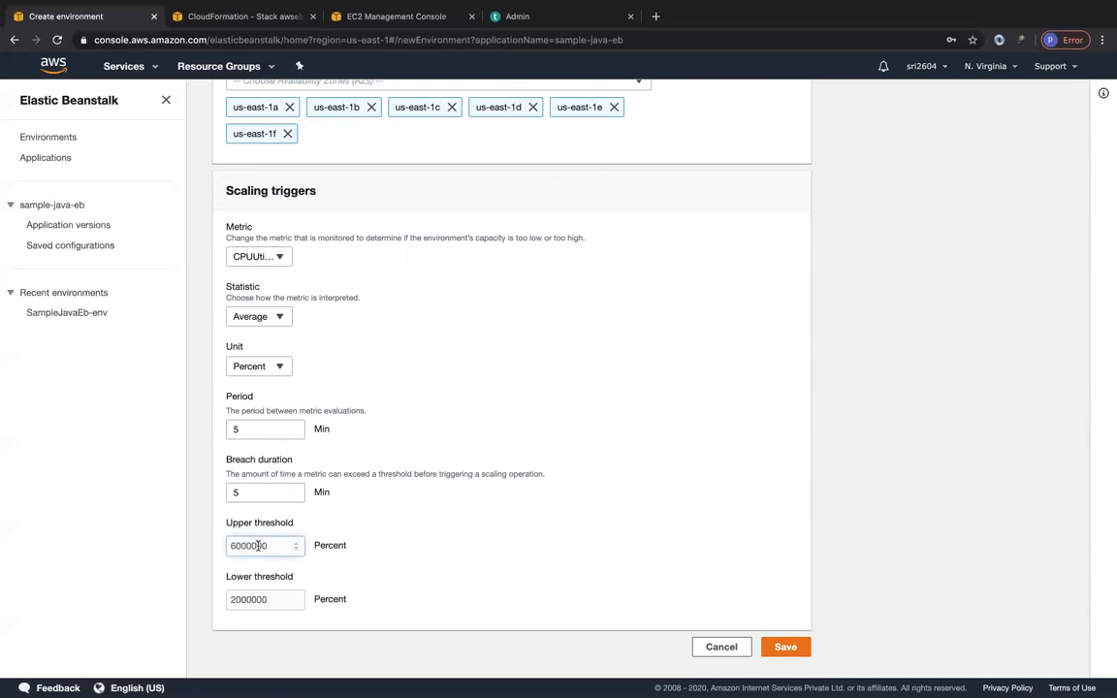
Set the scaling trigger's upper threshold to 70 percent and its lower threshold to 20 percent.
drag(273, 547, 229, 547)
key(BackSpace)
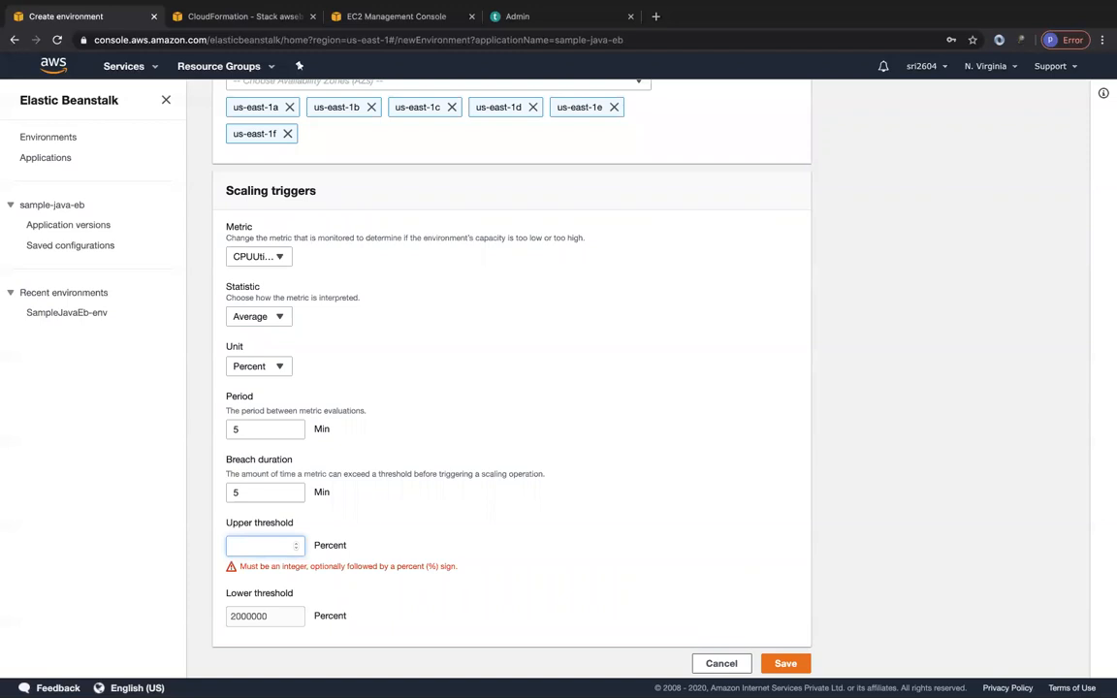
text(70)
drag(272, 597, 192, 604)
text(20)
click(536, 551)
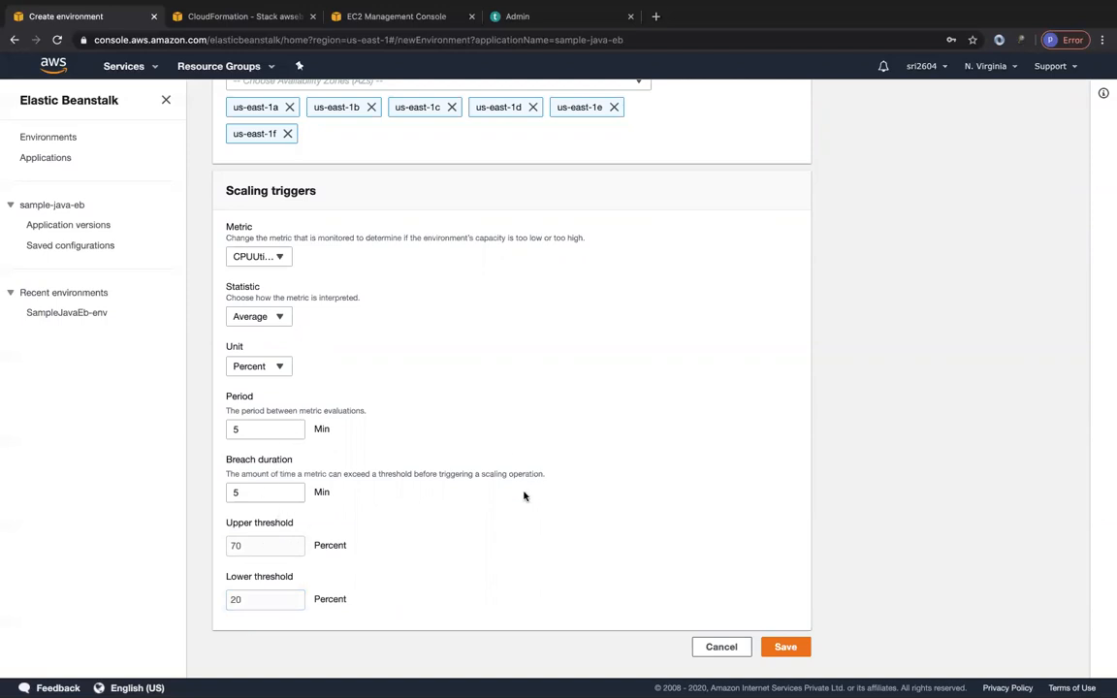
Switch the environment type to Single instance and cancel the capacity modifications.
scroll(388, 355, up, 10)
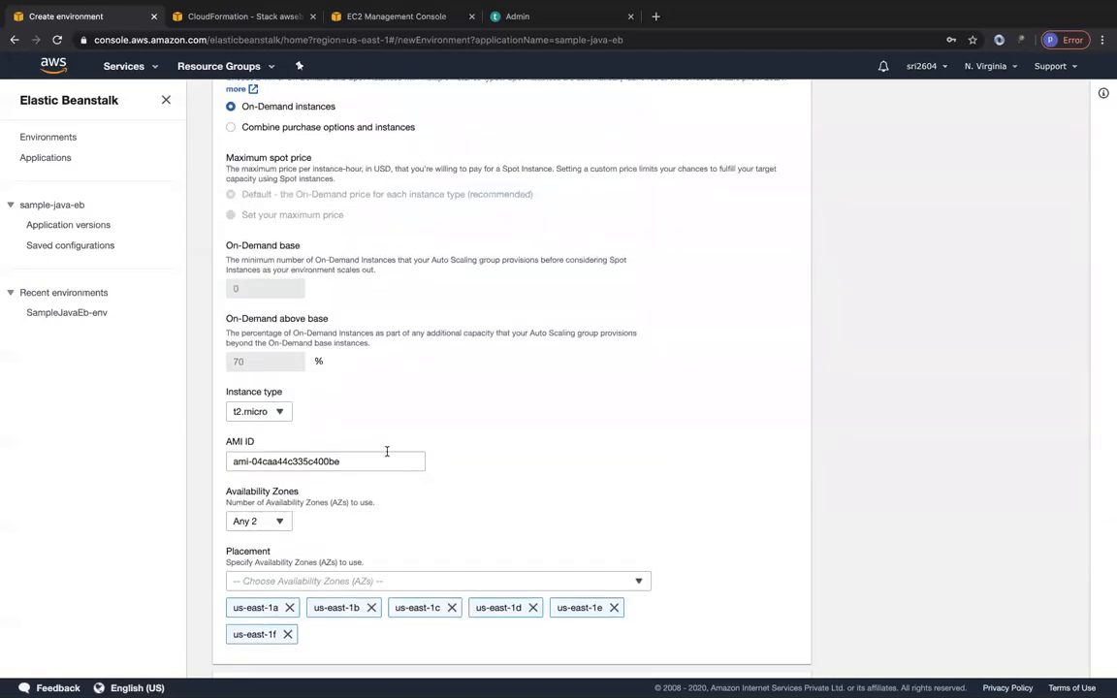
scroll(378, 383, up, 1)
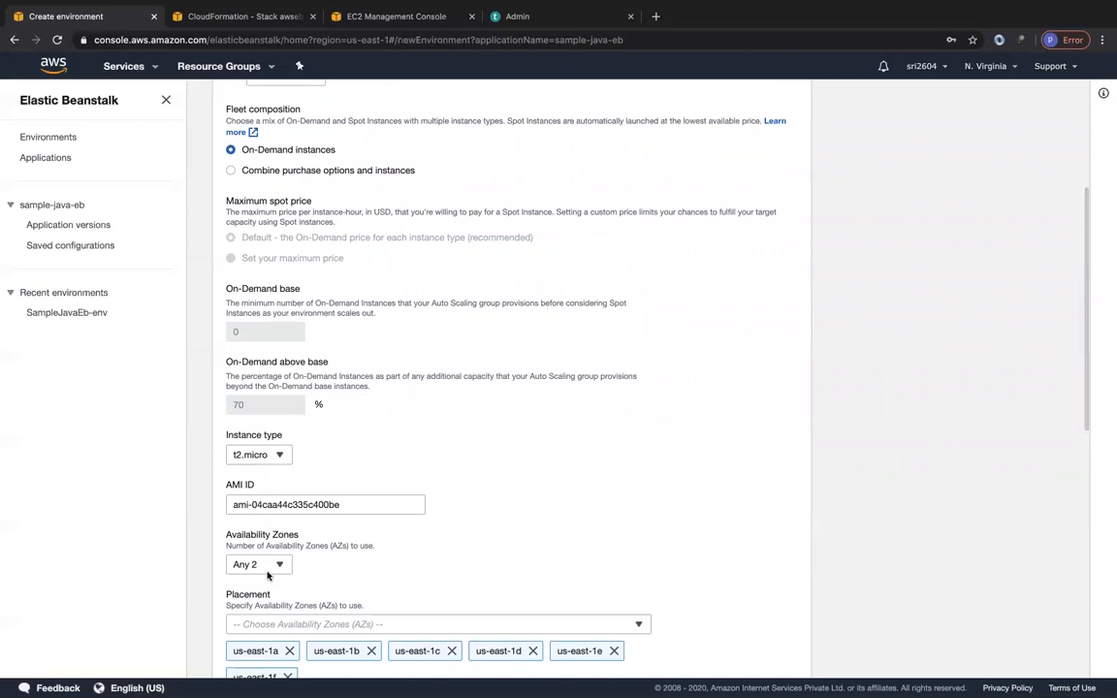
scroll(451, 415, up, 5)
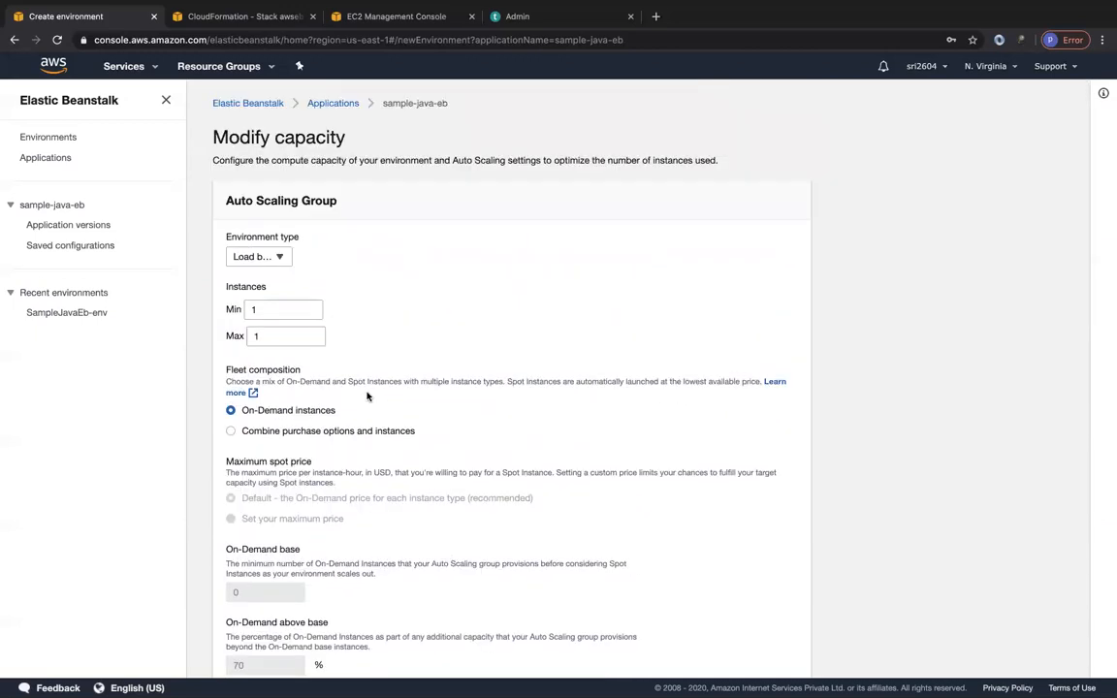
click(274, 261)
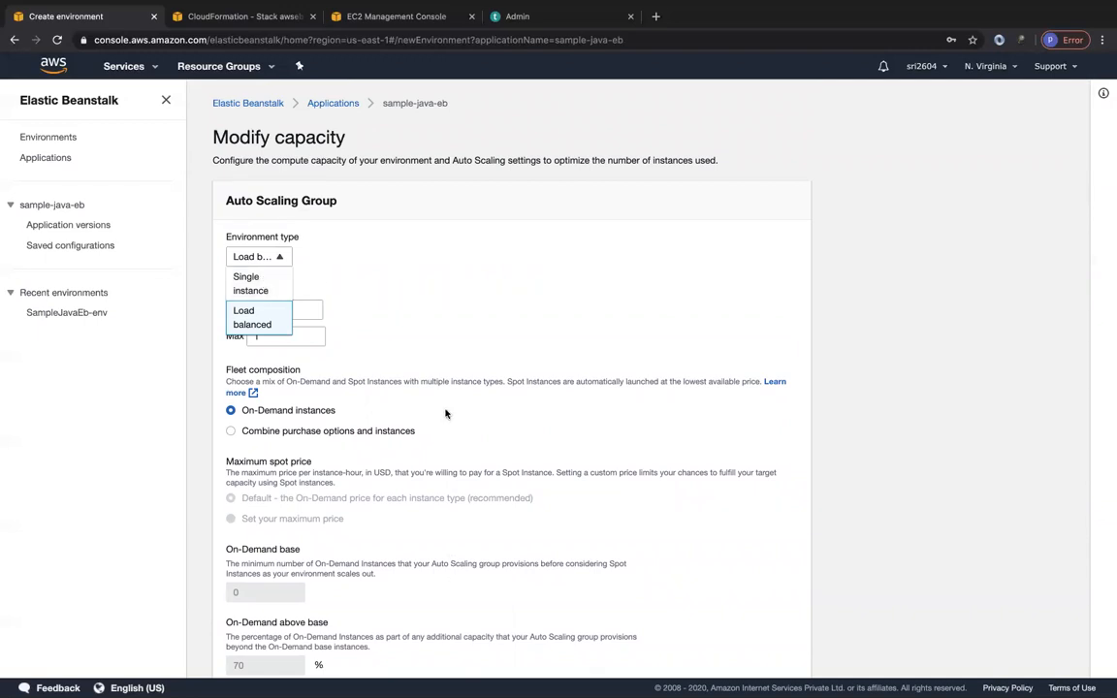
click(250, 287)
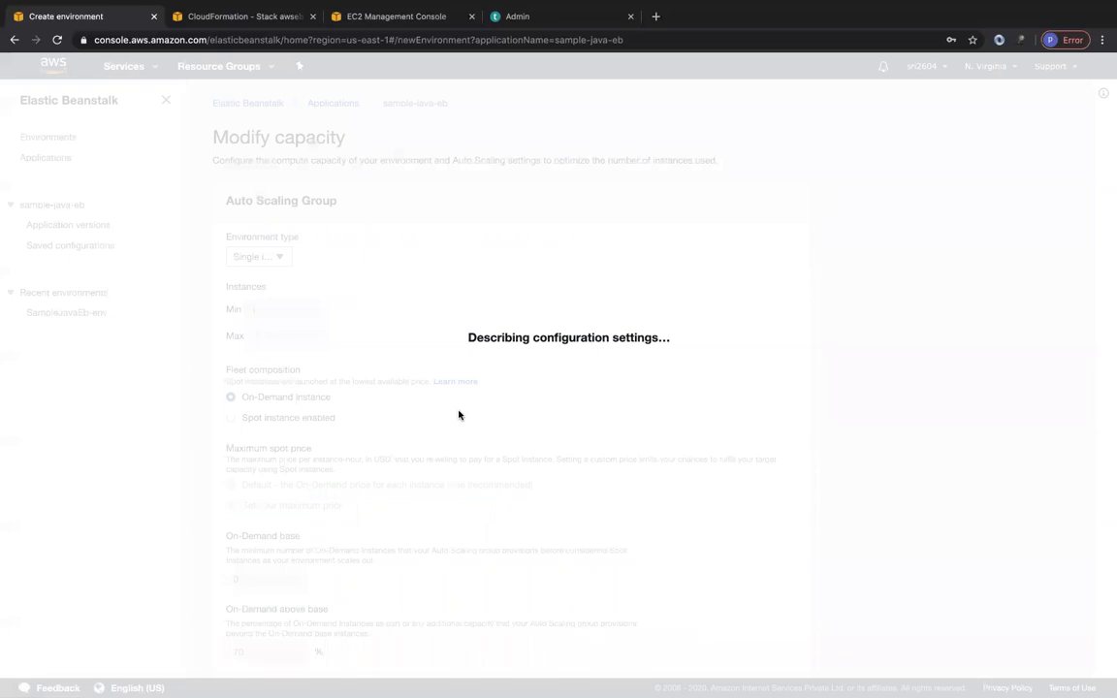
scroll(543, 466, down, 5)
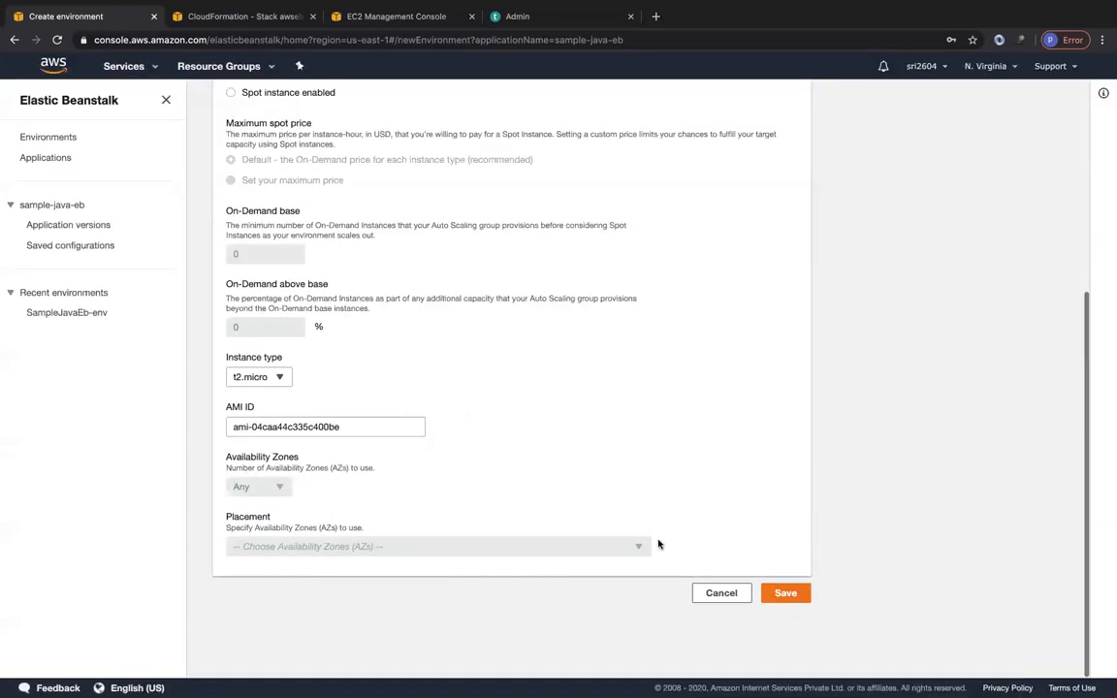
click(720, 593)
Create the sample-java-eb2 environment with the current configuration.
scroll(693, 576, down, 3)
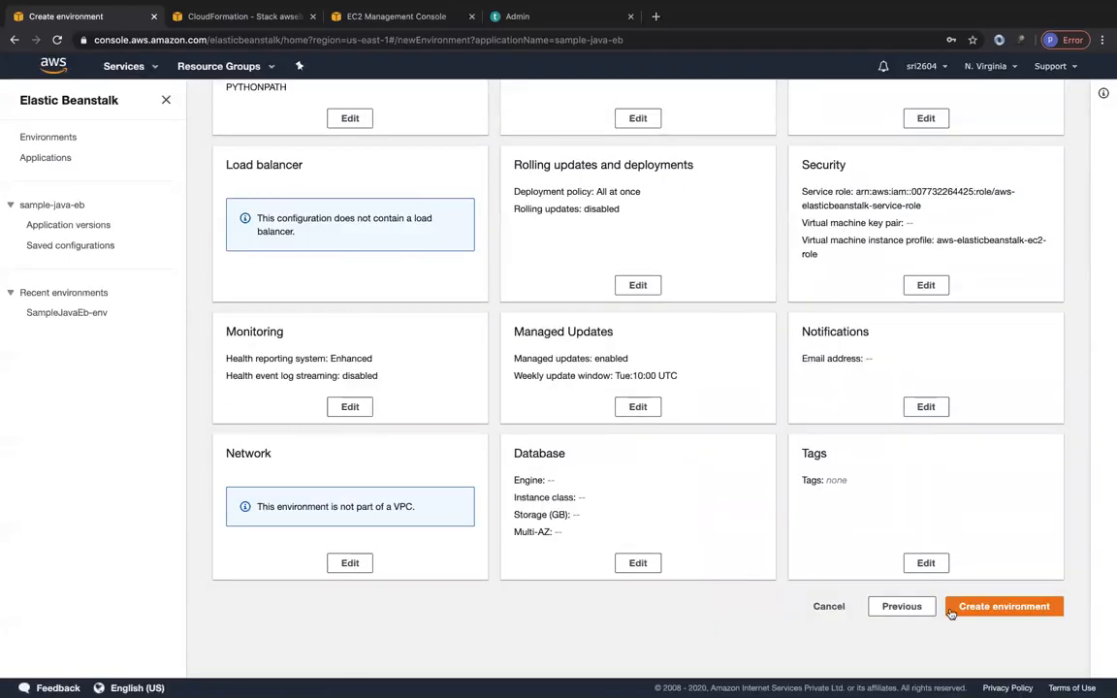
click(979, 608)
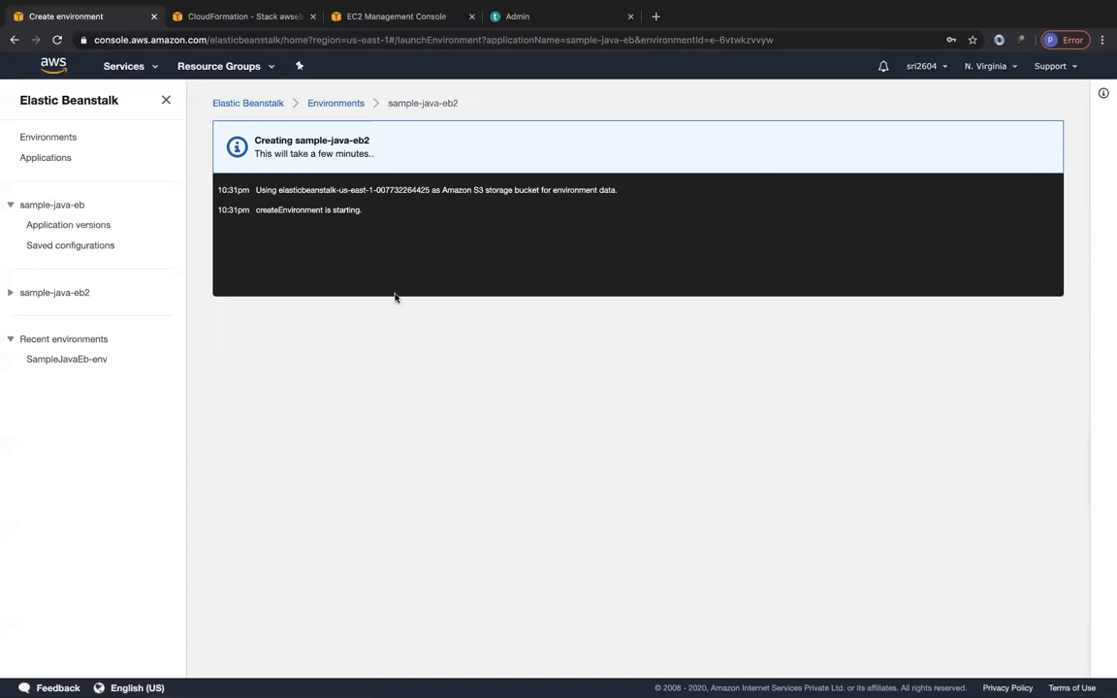
Refresh the CloudFormation stack list and view the resources of the new awseb-e-6vtwkzvvyw-stack.
click(254, 28)
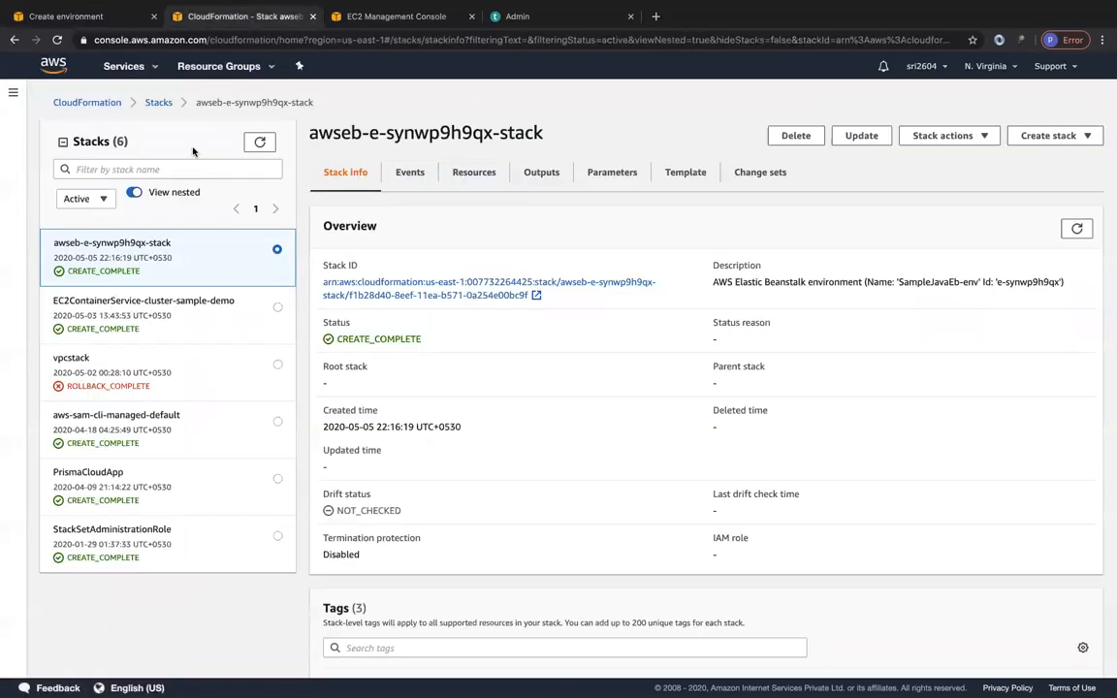
click(261, 144)
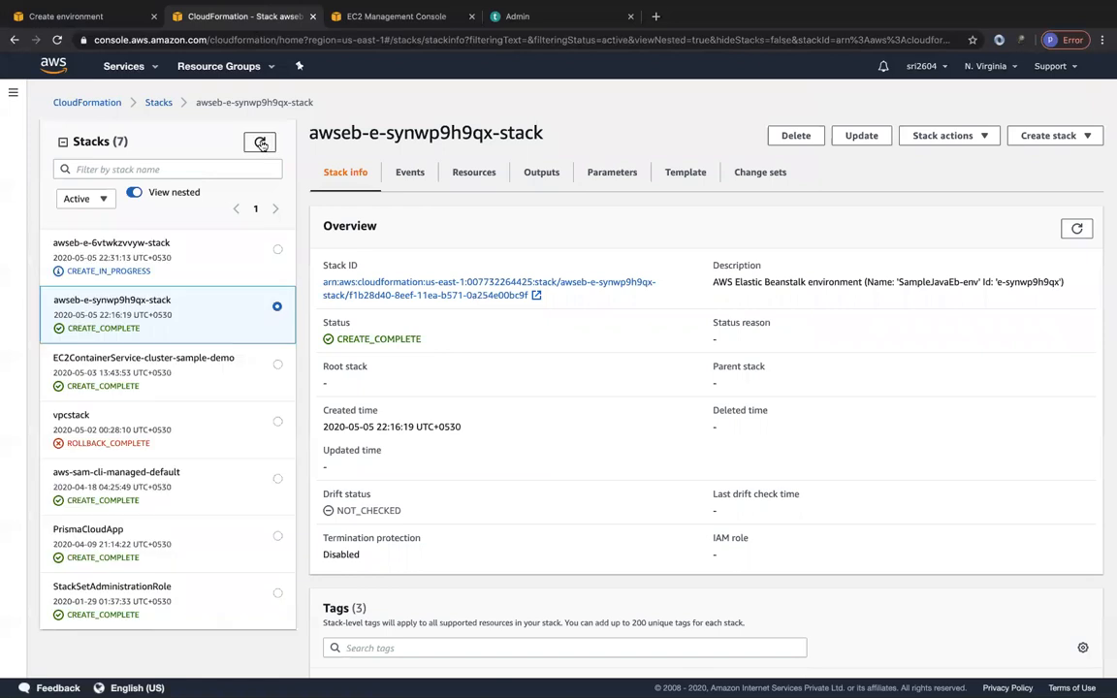
click(165, 255)
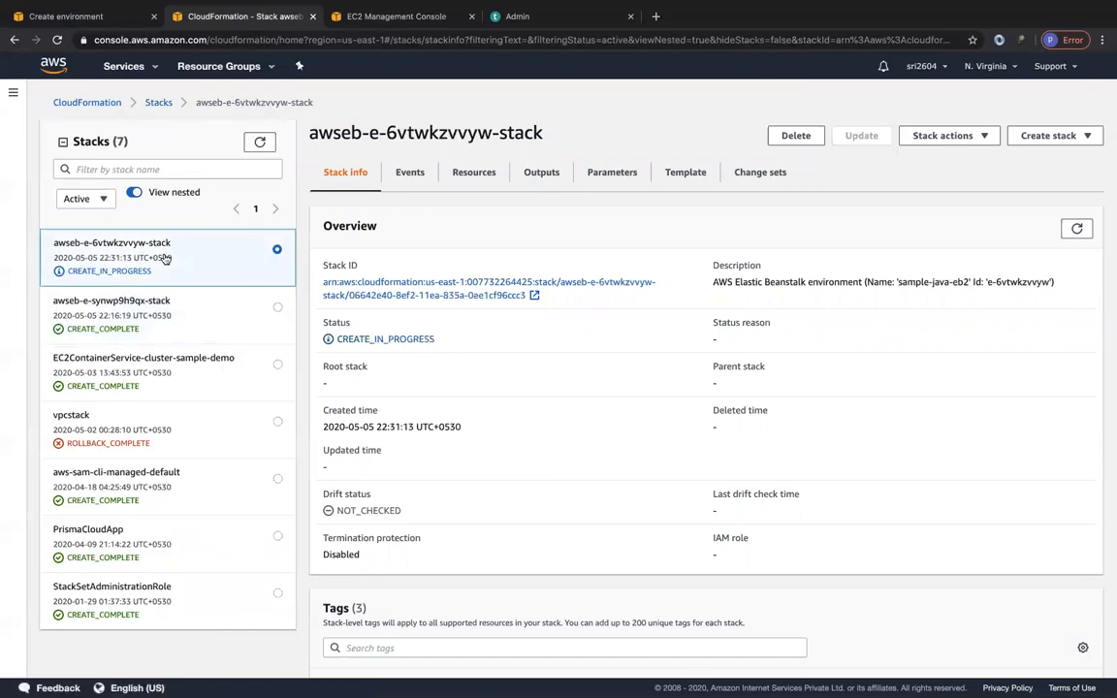
click(465, 172)
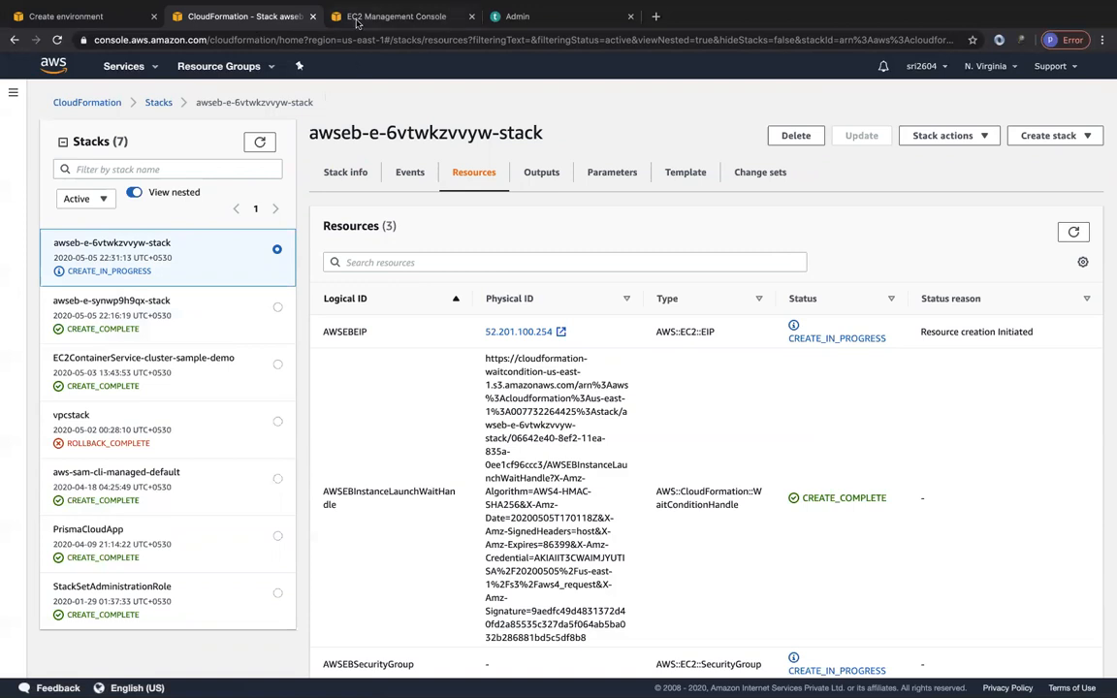
Release the unassociated Elastic IP address 52.201.100.254 in the EC2 console.
click(332, 17)
click(39, 501)
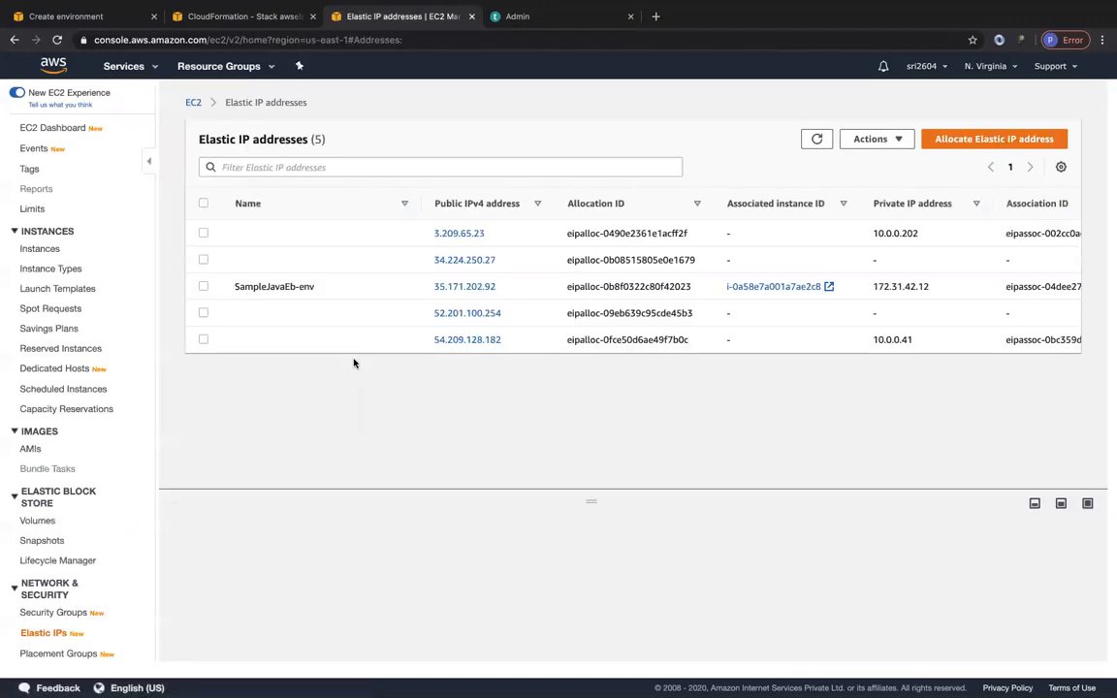
click(204, 313)
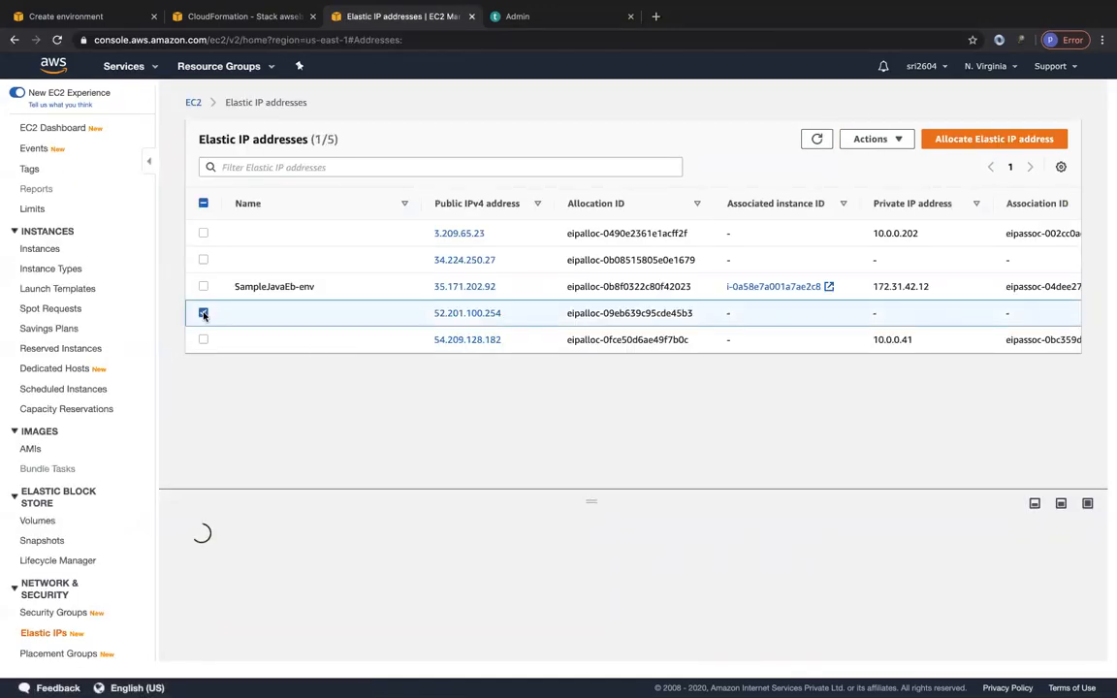
click(863, 141)
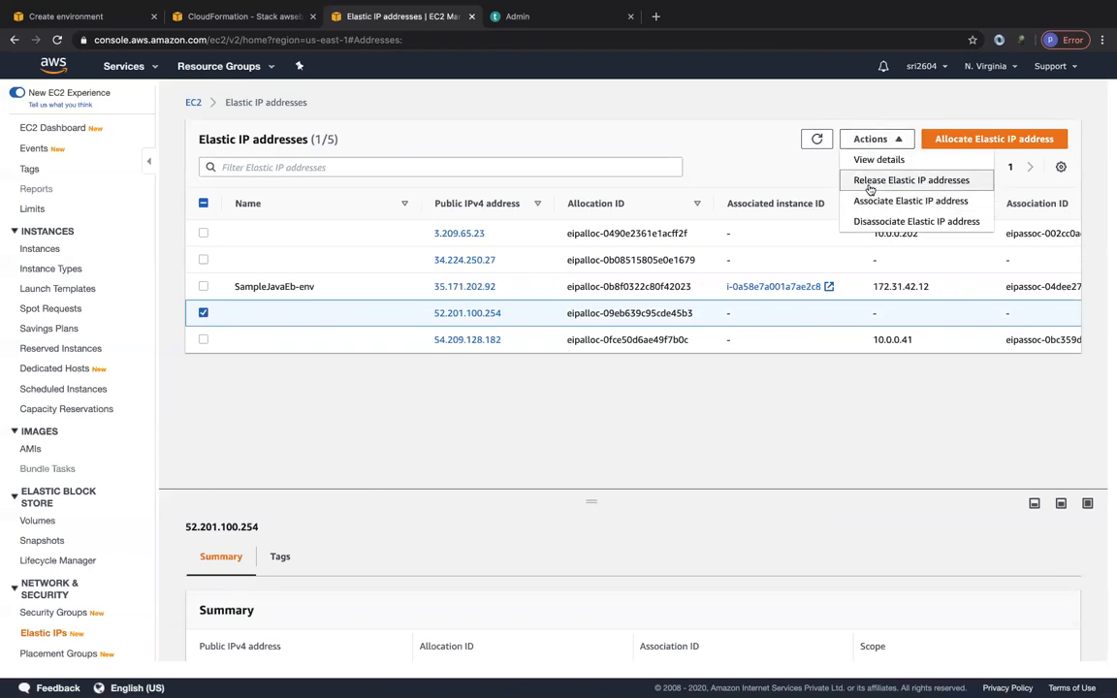
click(867, 180)
click(783, 425)
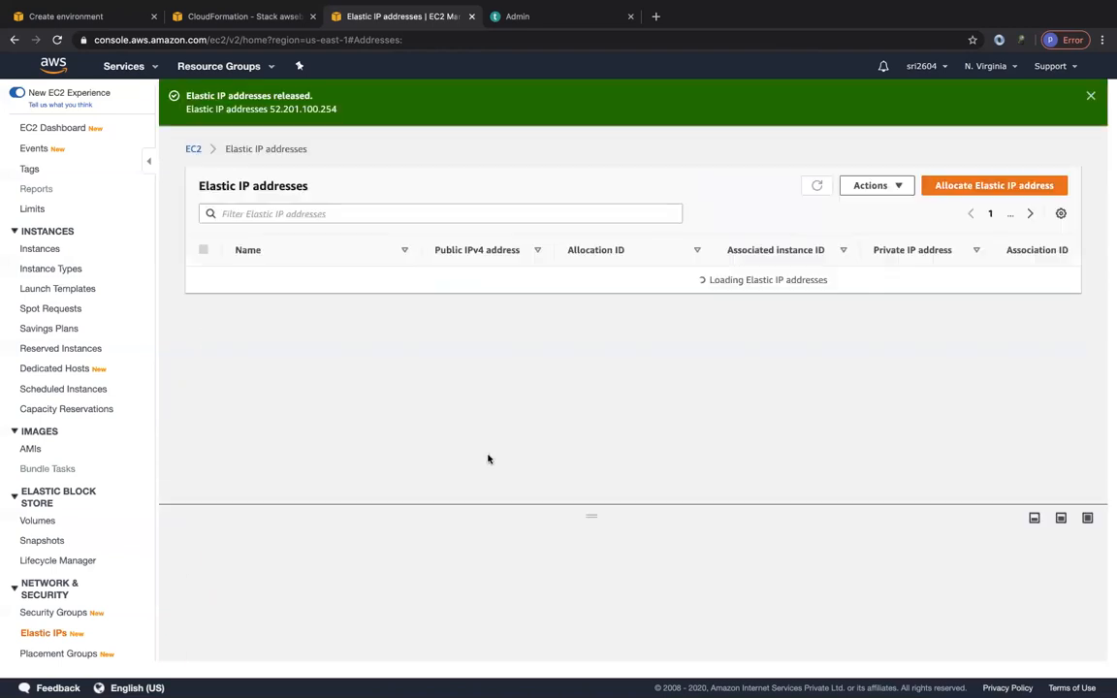
Refresh the new stack's resources in CloudFormation and the Elastic IP address list in EC2.
click(230, 19)
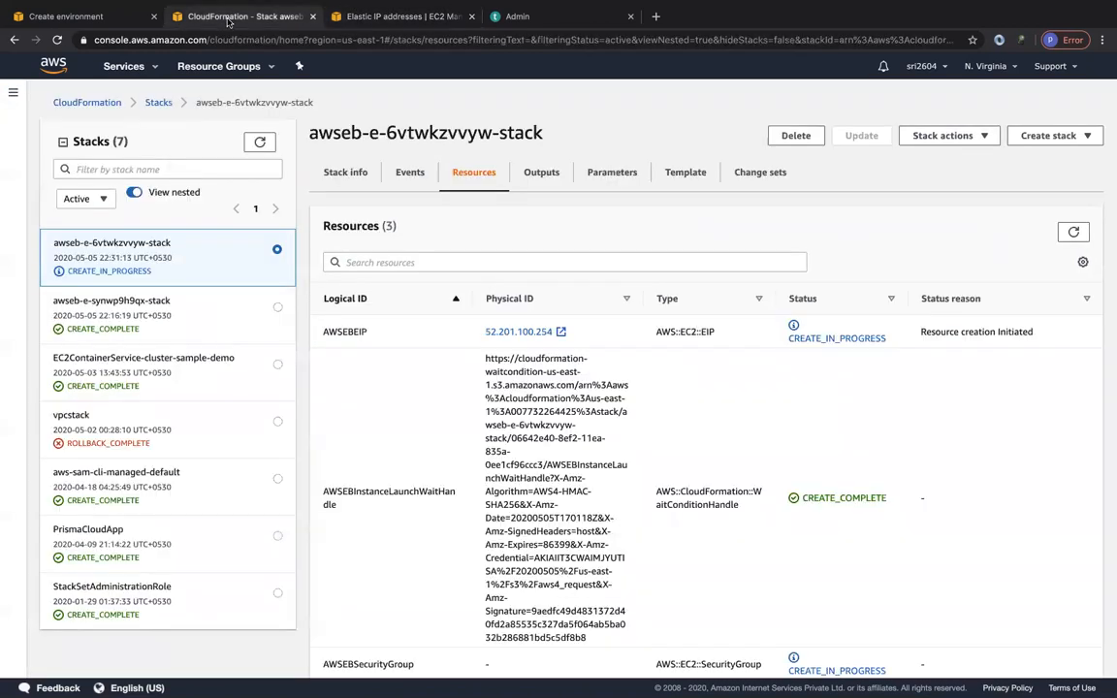
click(1073, 231)
scroll(760, 459, down, 3)
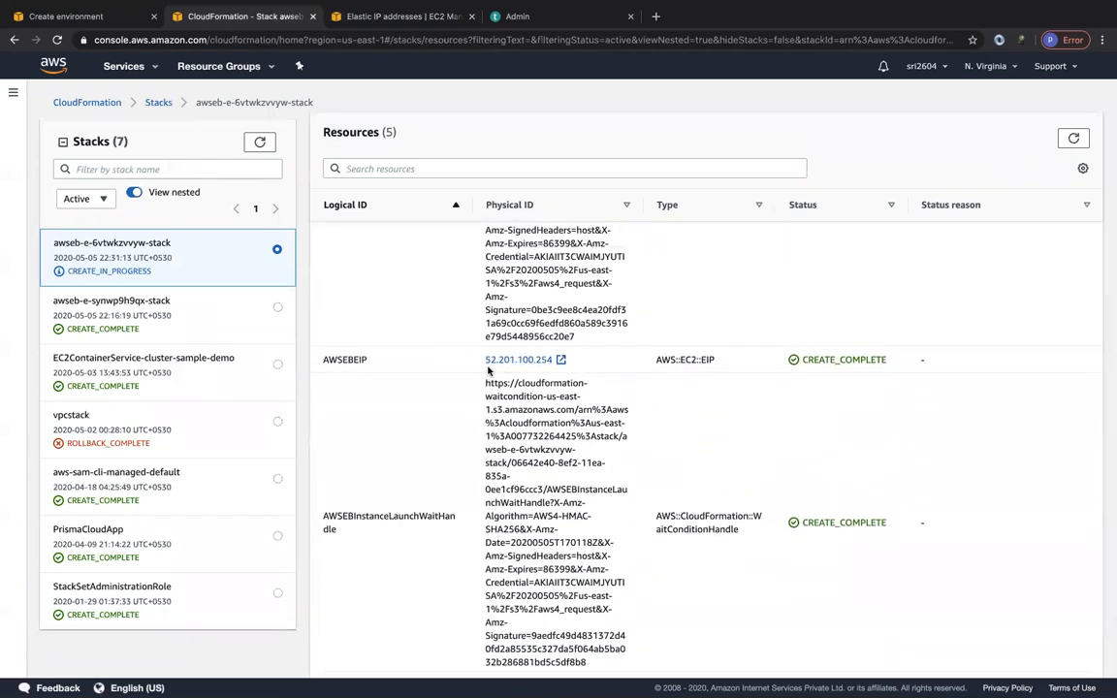
click(383, 21)
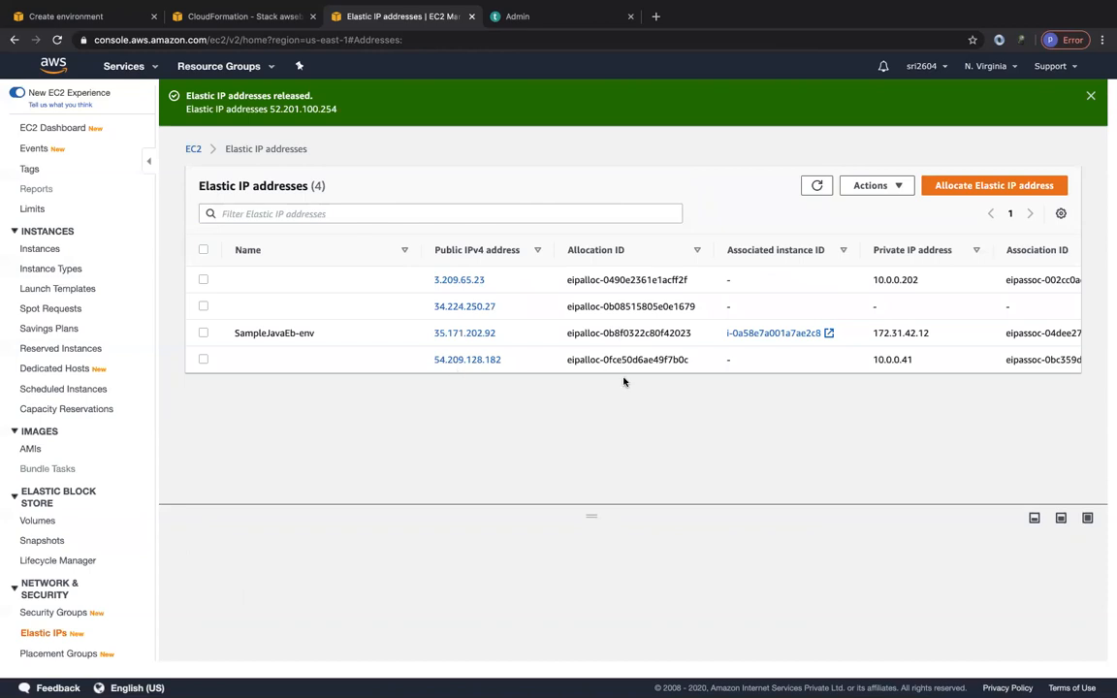
click(817, 185)
Return to CloudFormation and refresh the new stack's resources to check their creation status.
click(209, 17)
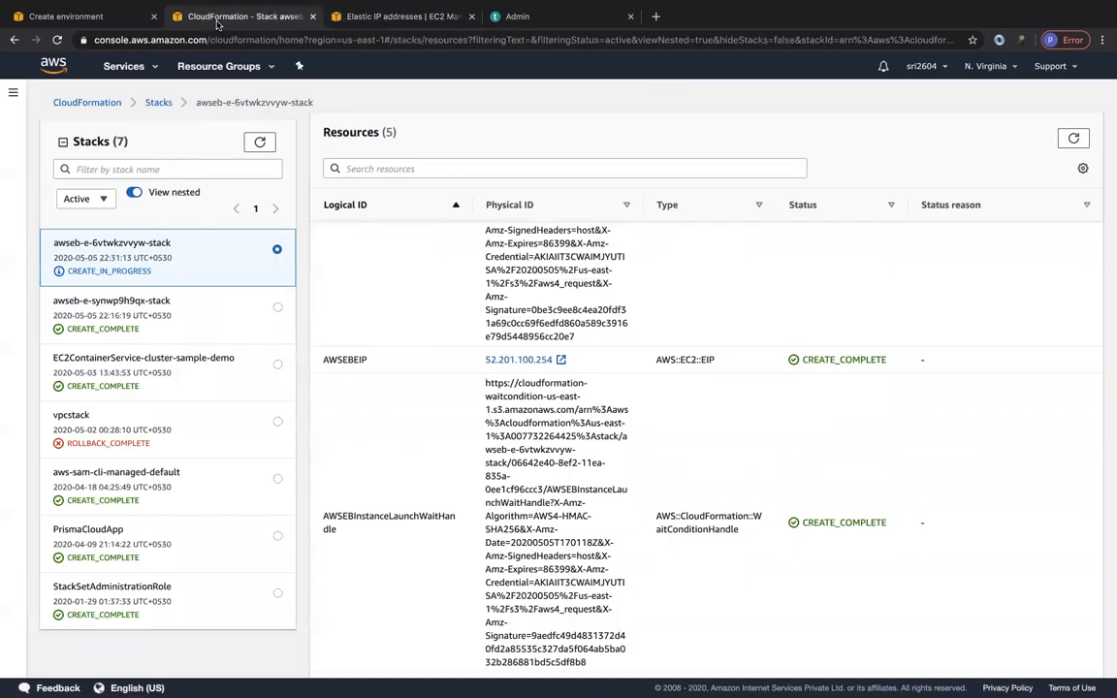
click(1073, 231)
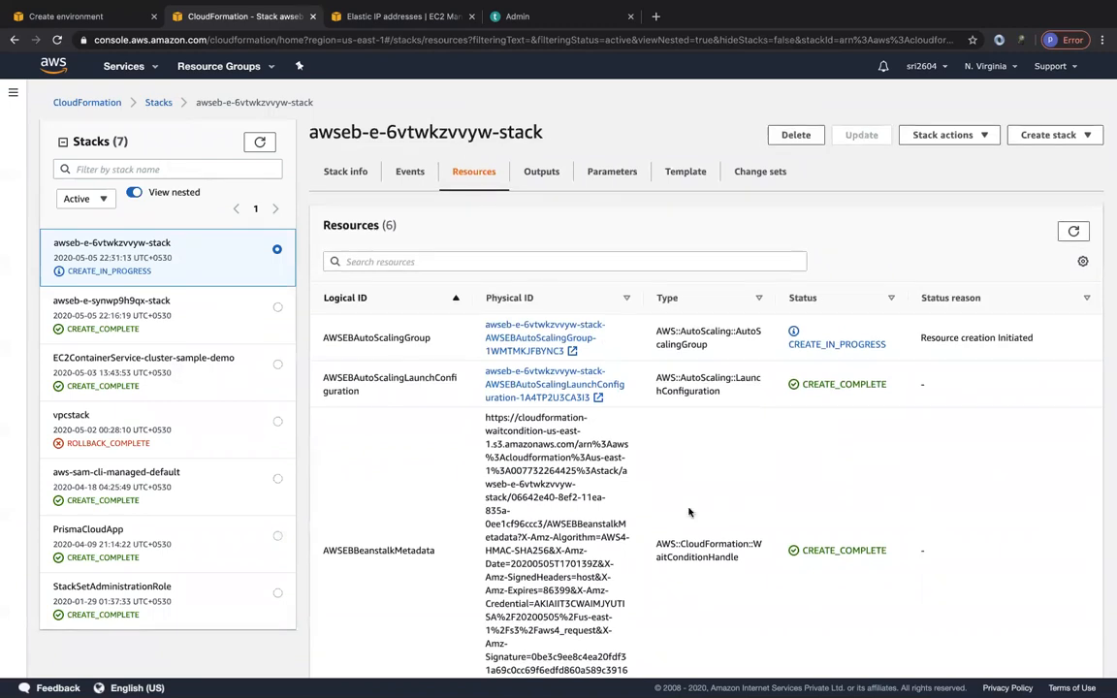
scroll(688, 511, down, 5)
scroll(688, 512, up, 5)
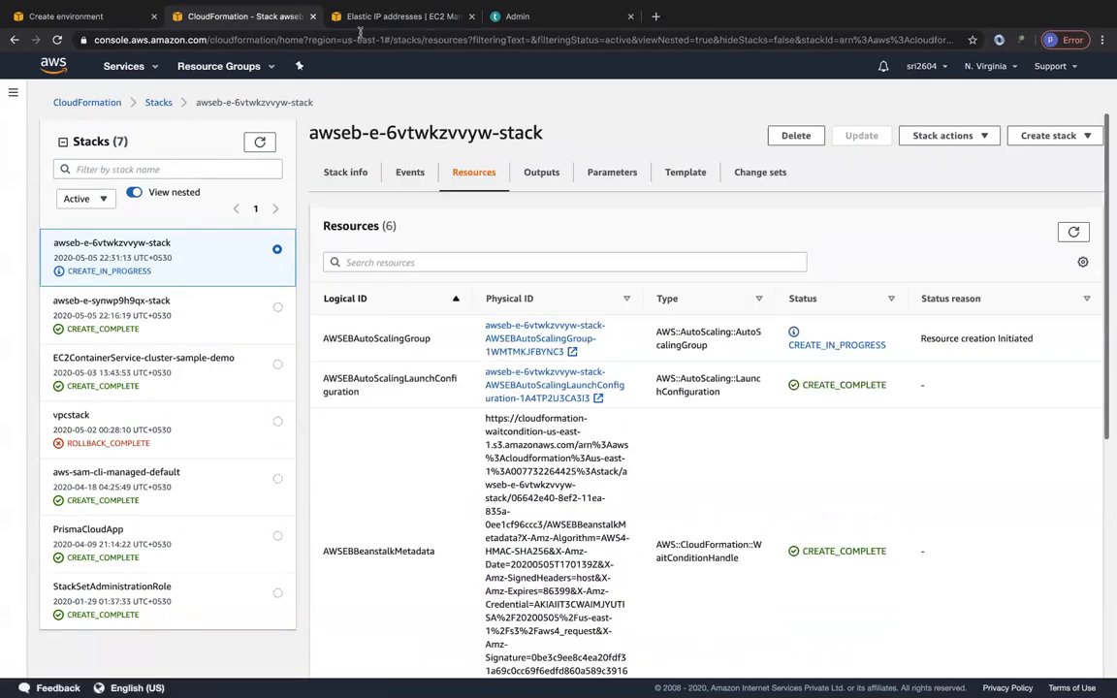
Compare the environment creation page, the stack resources and the refreshed Elastic IP address list.
click(361, 17)
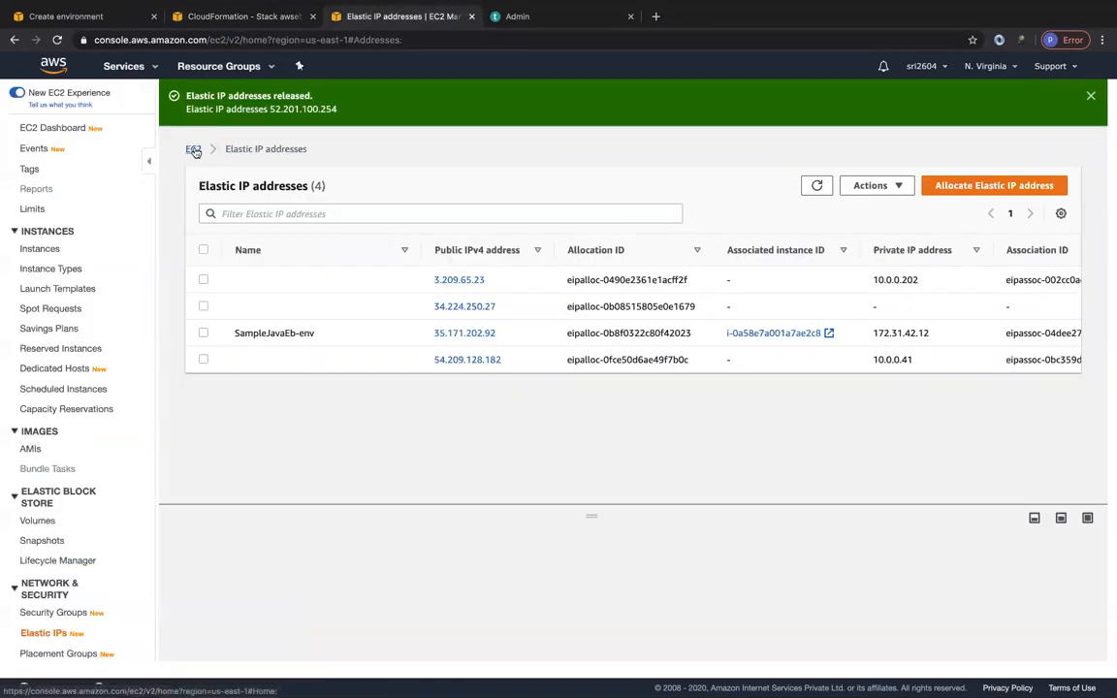
click(101, 21)
click(233, 27)
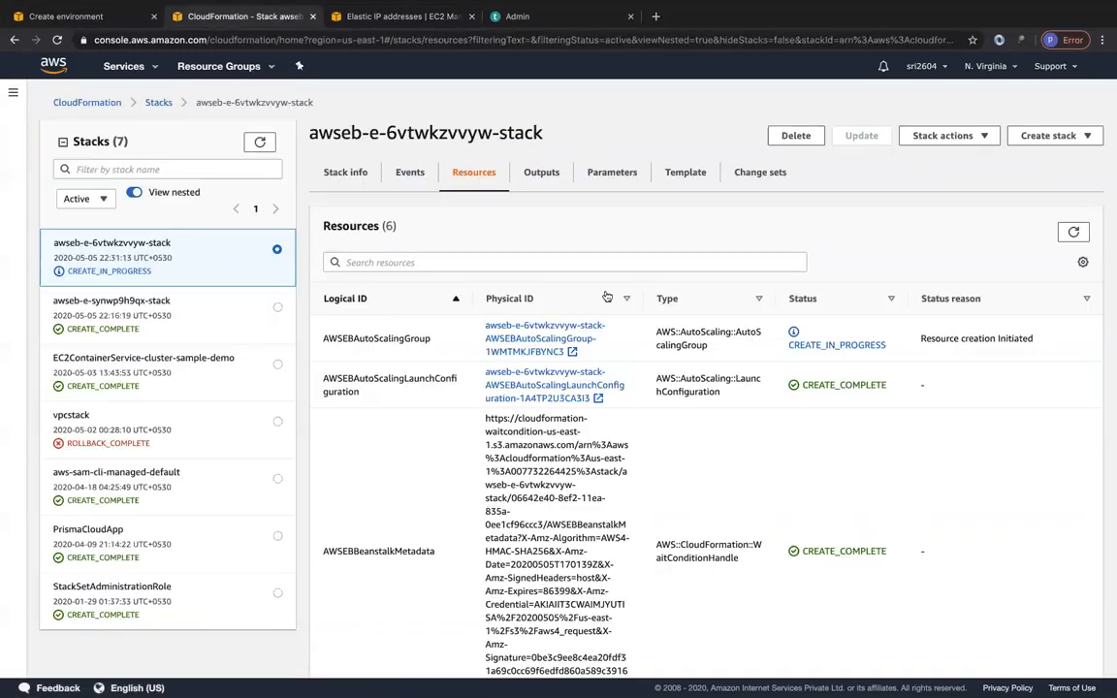
click(380, 19)
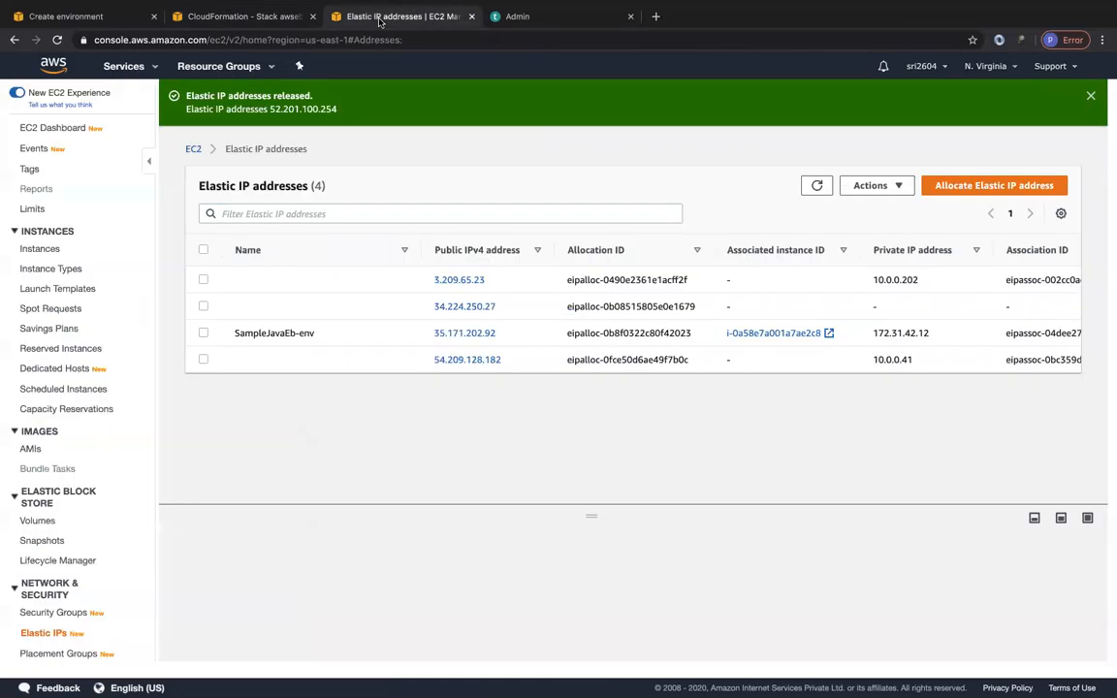
click(816, 186)
Review the new stack's resources in CloudFormation and look up its AWSEBEIP address in the VPC console.
click(244, 20)
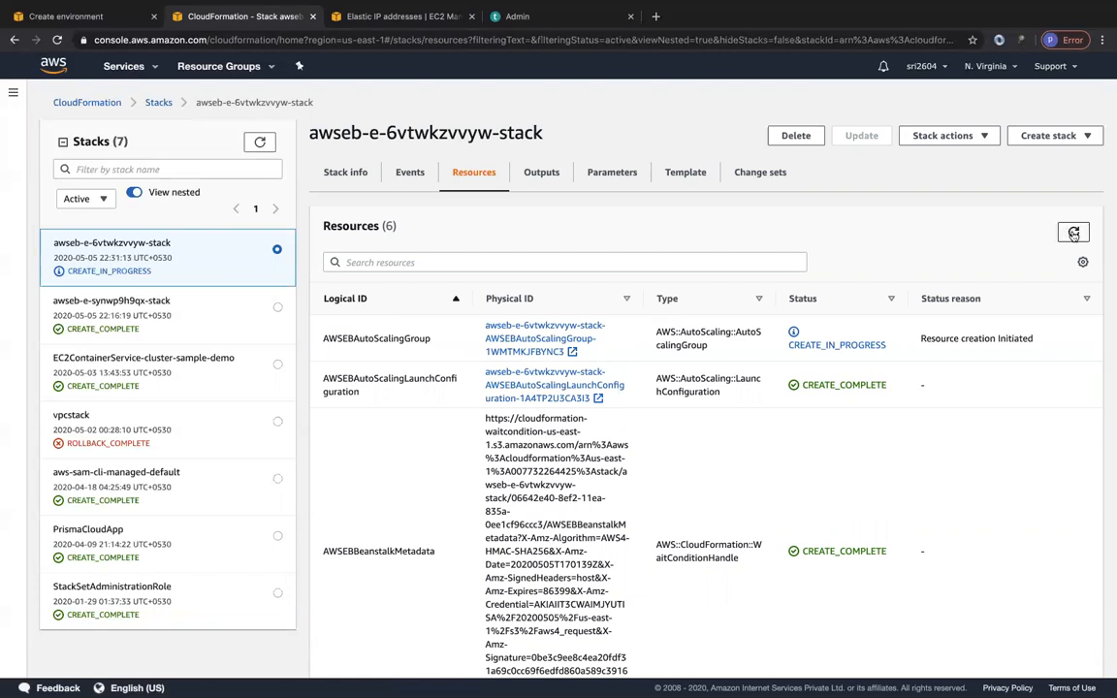
scroll(759, 479, down, 5)
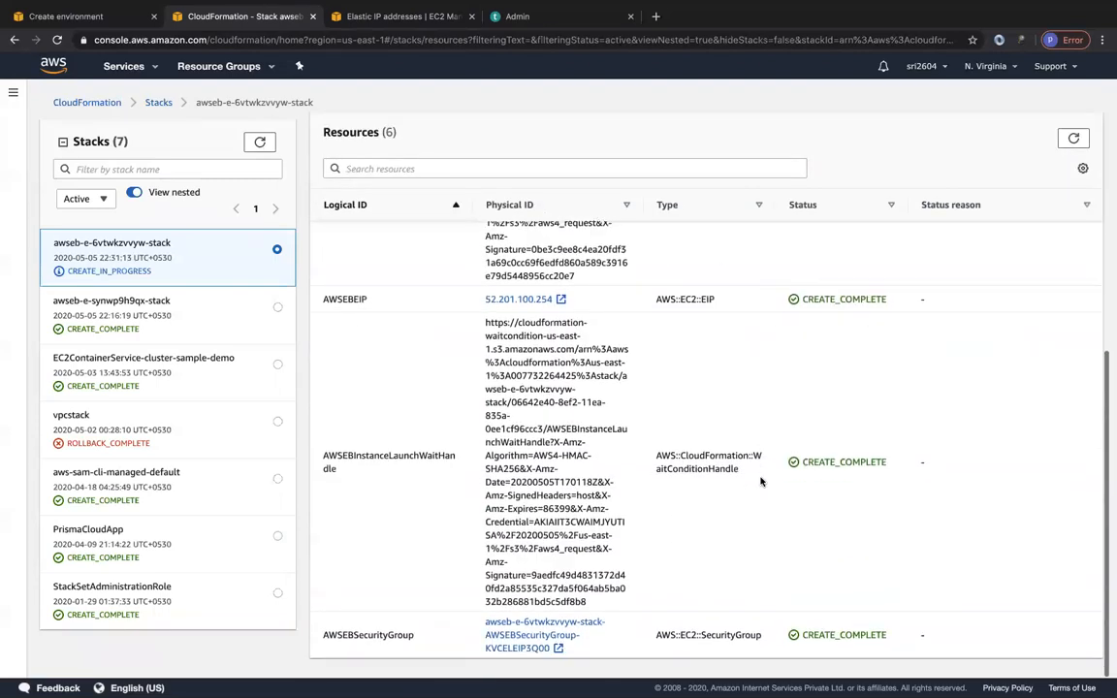
scroll(761, 481, up, 4)
scroll(761, 479, down, 4)
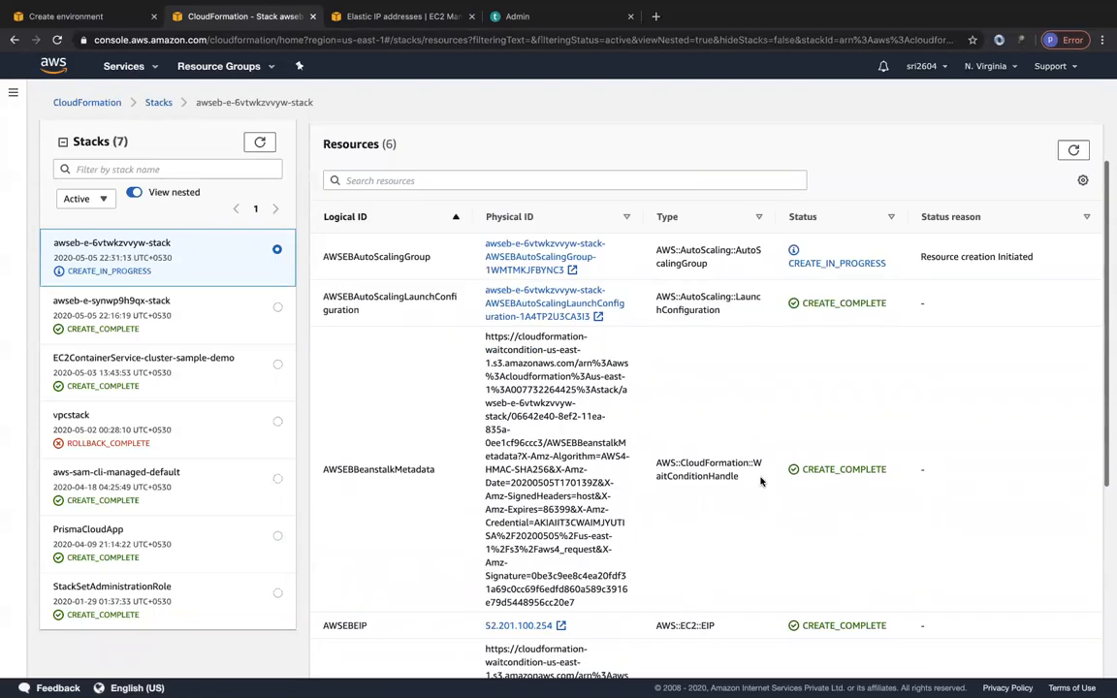
click(524, 299)
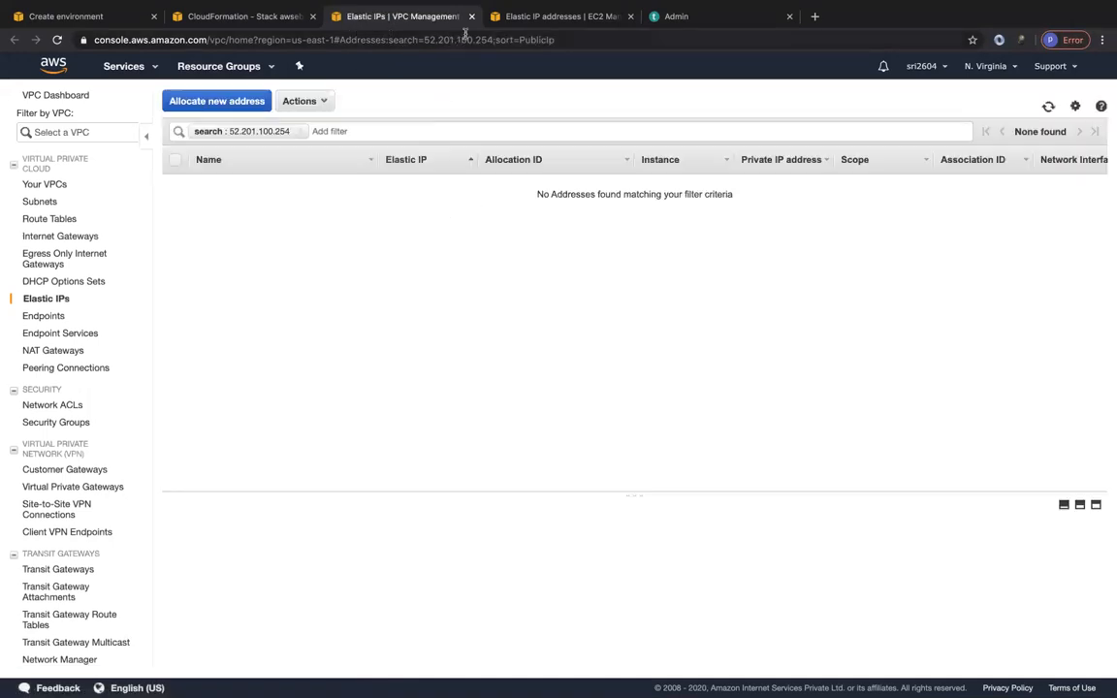
click(472, 17)
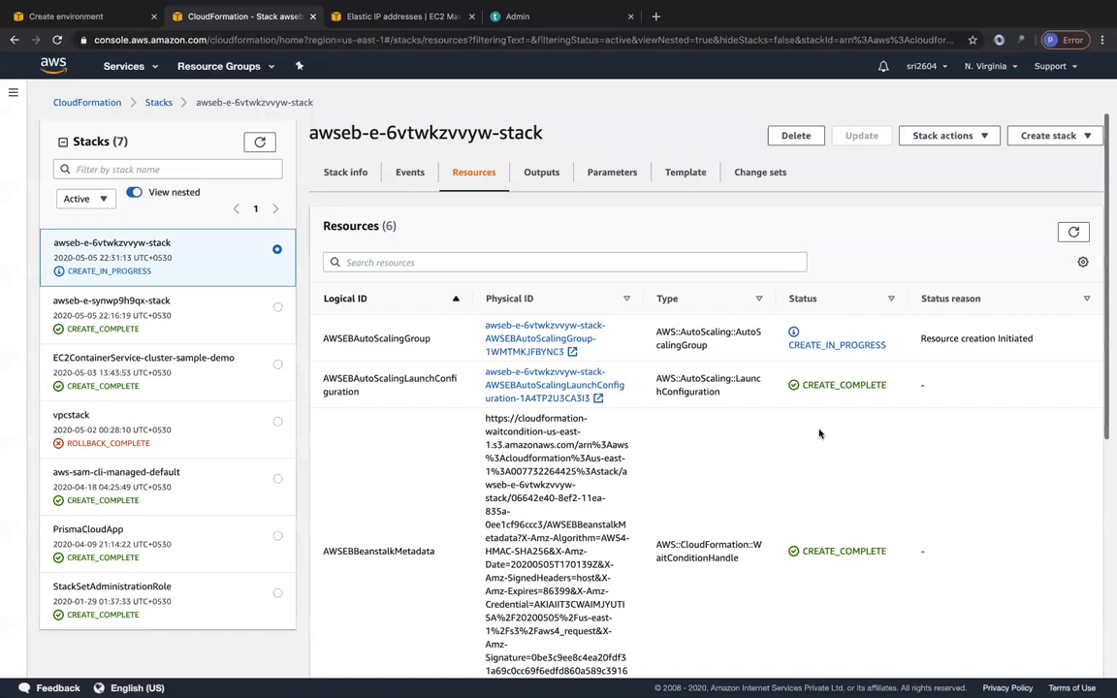
Refresh the stack's resources and view the details of the sample-java-eb2 instance in EC2.
click(1074, 232)
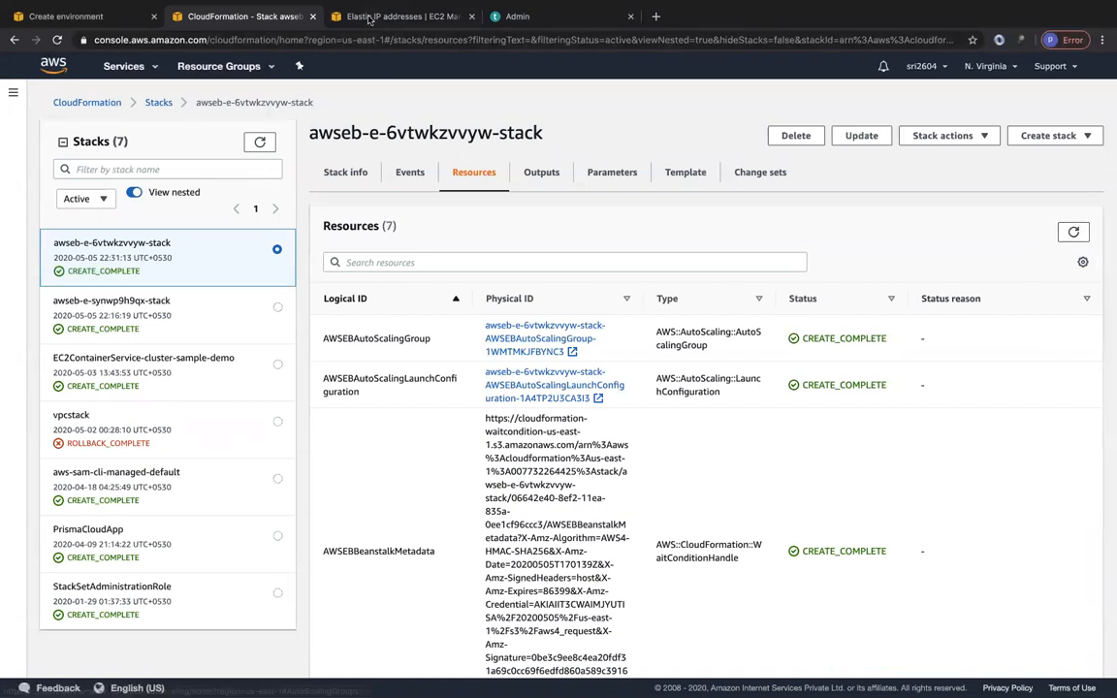
click(369, 16)
click(40, 254)
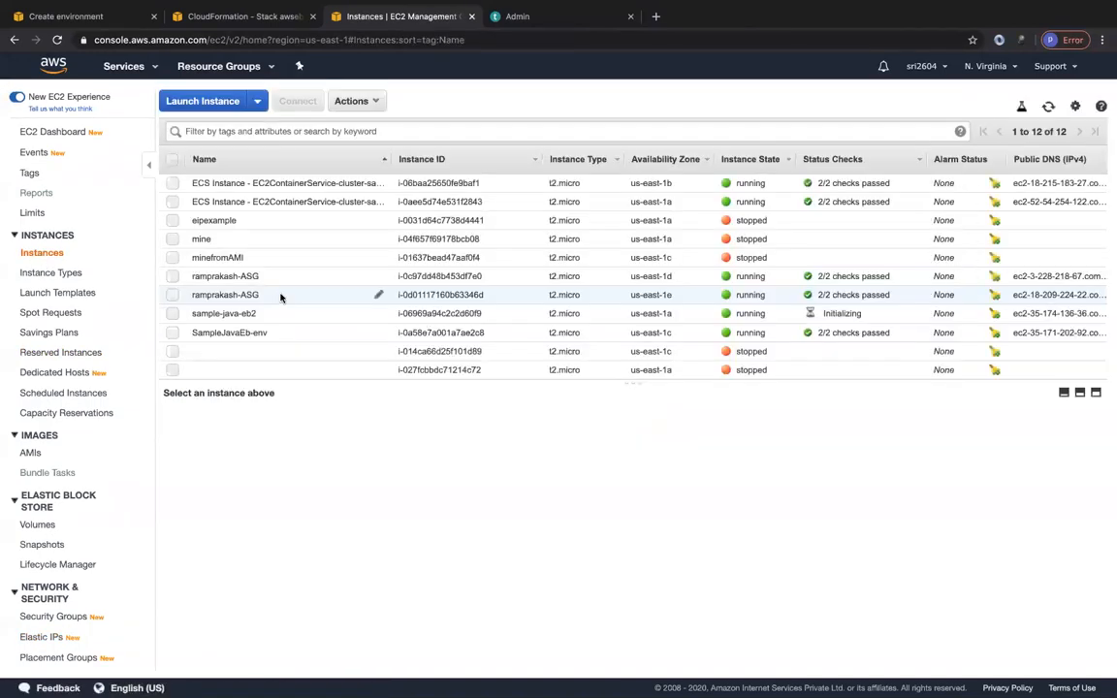
click(229, 316)
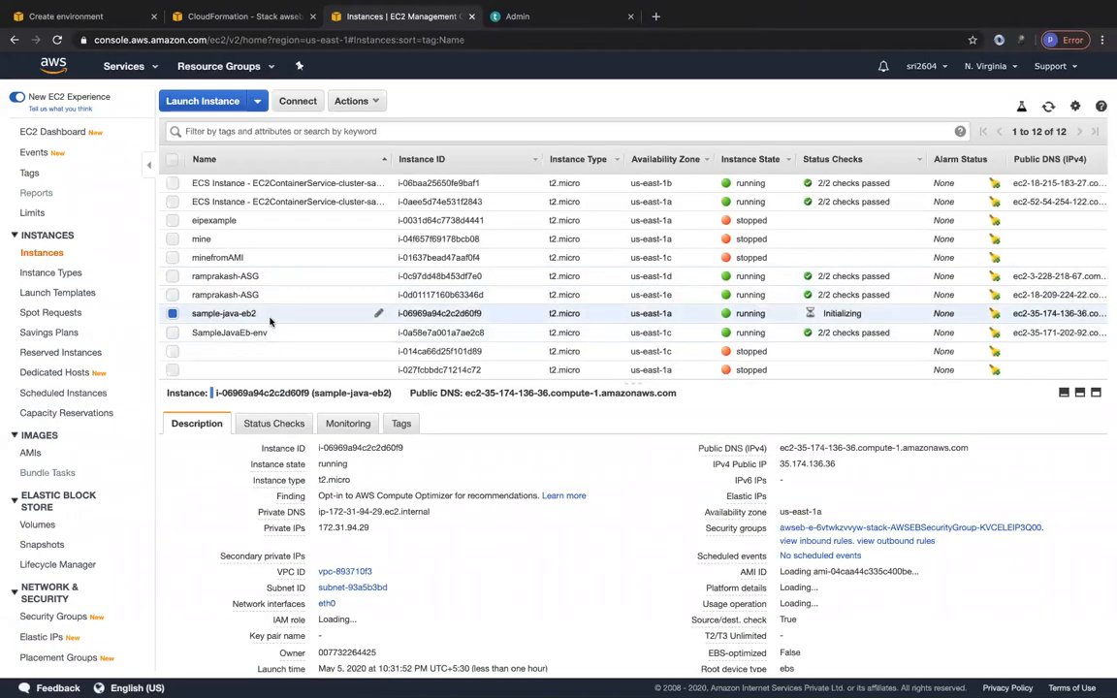
Review the sample-java-eb2 instance details and the new stack's resources, and return to the Elastic Beanstalk environment creation page.
click(847, 472)
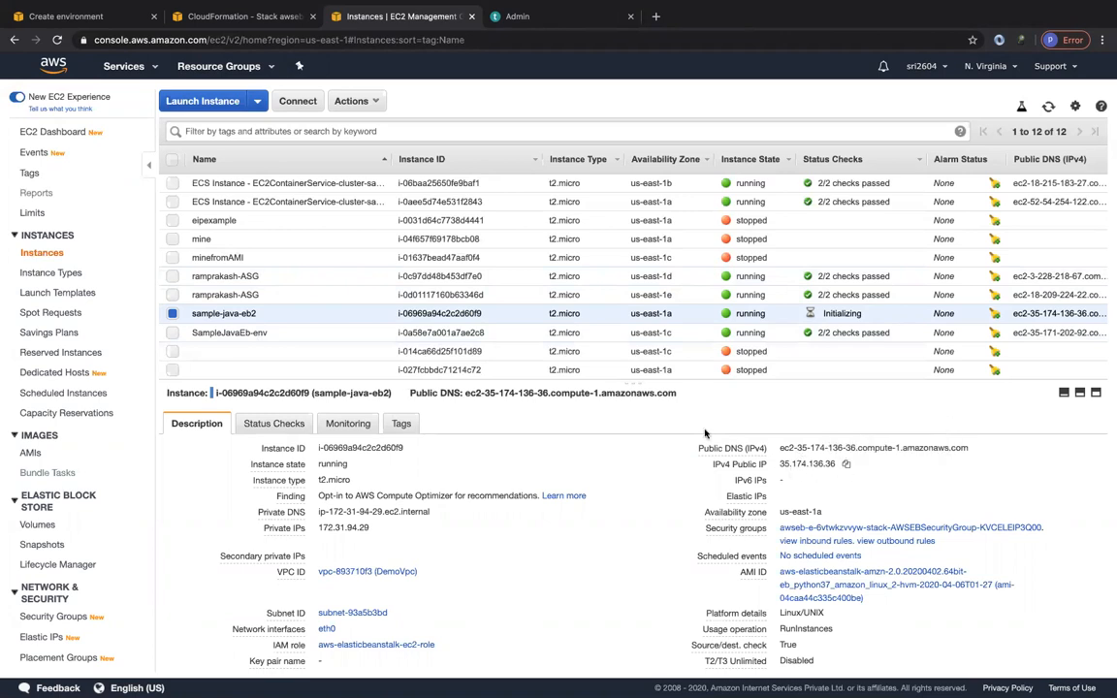
click(233, 17)
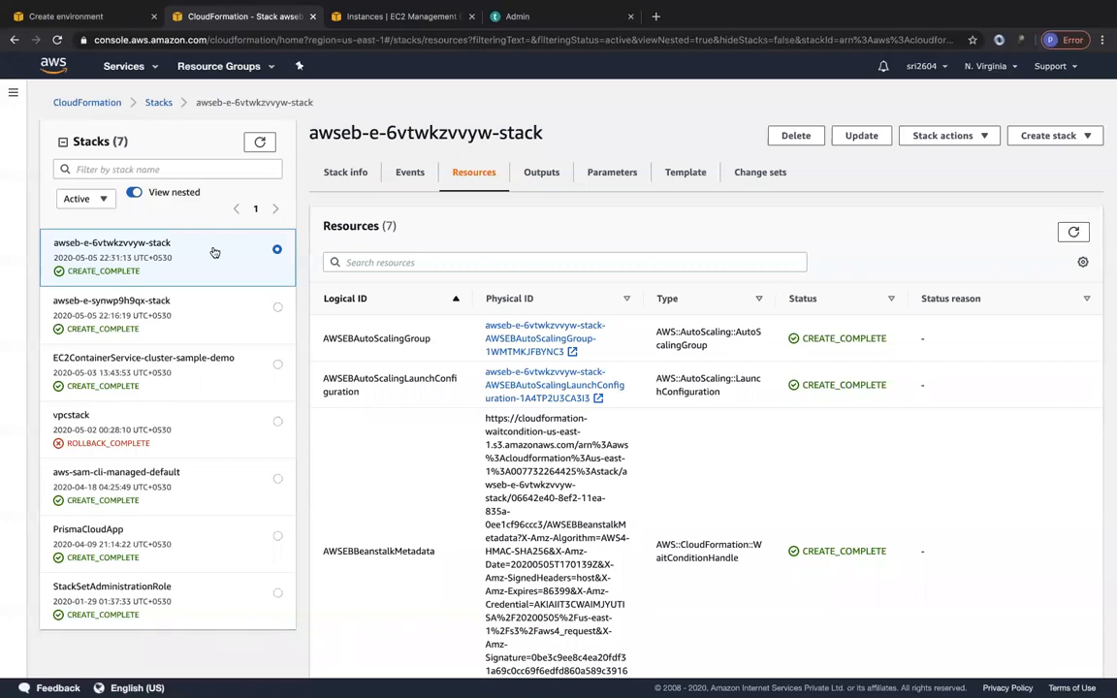
click(85, 18)
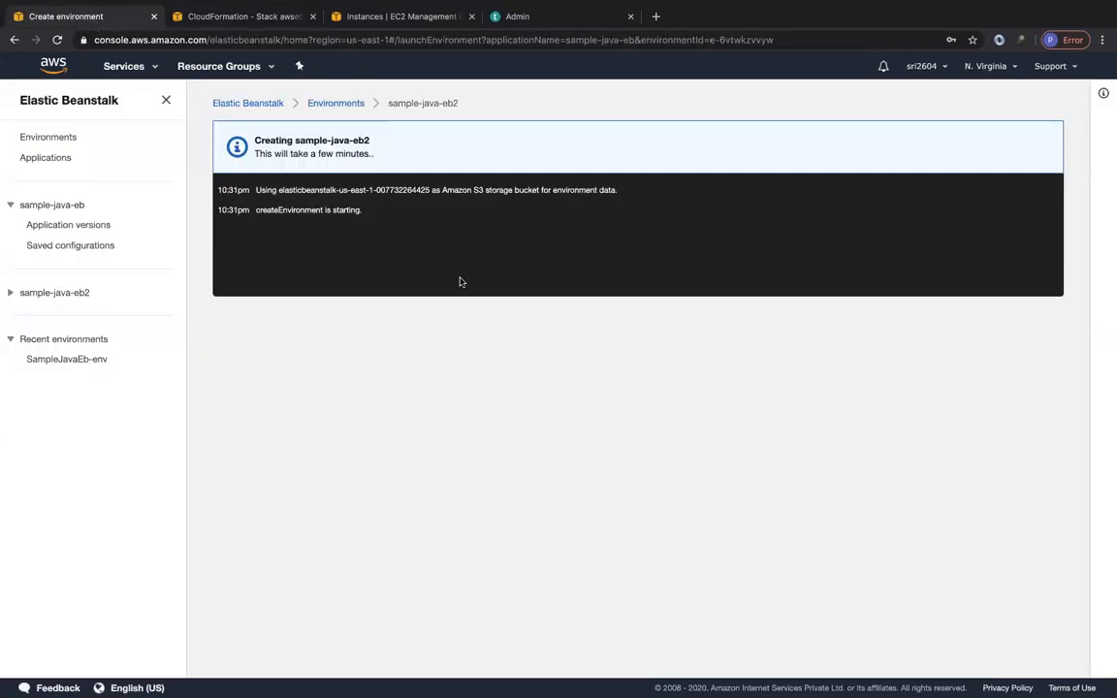
Refresh the list of all environments and open sample-java-eb2 to view its creation events and available sections.
click(330, 105)
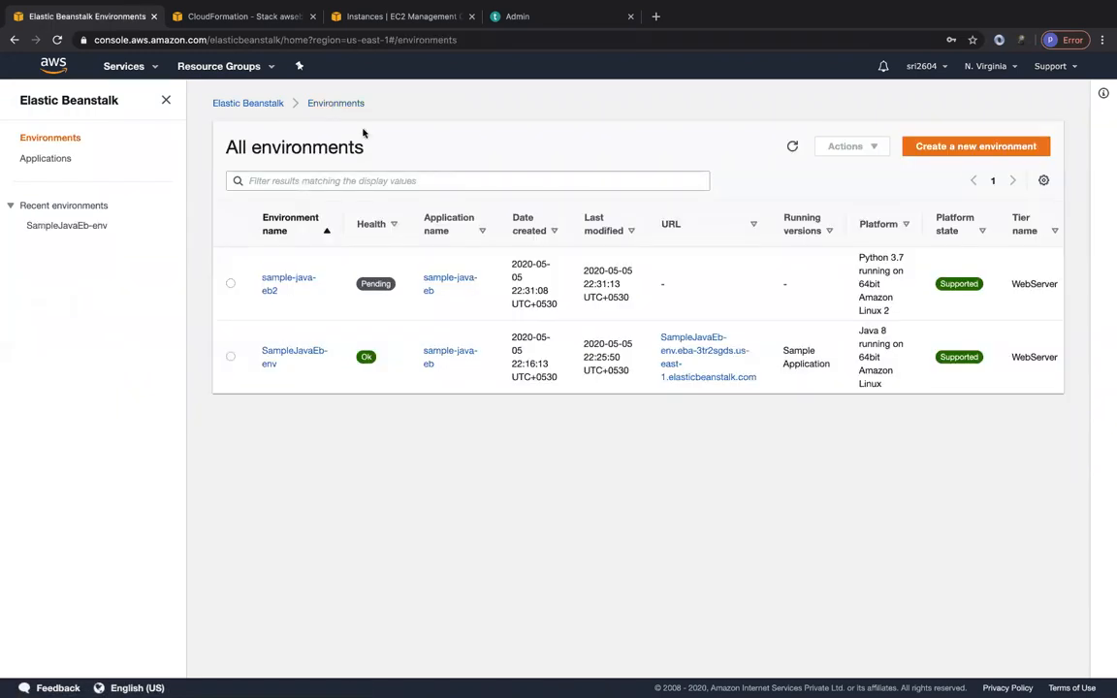
click(792, 148)
click(792, 146)
click(792, 146)
click(793, 146)
click(272, 285)
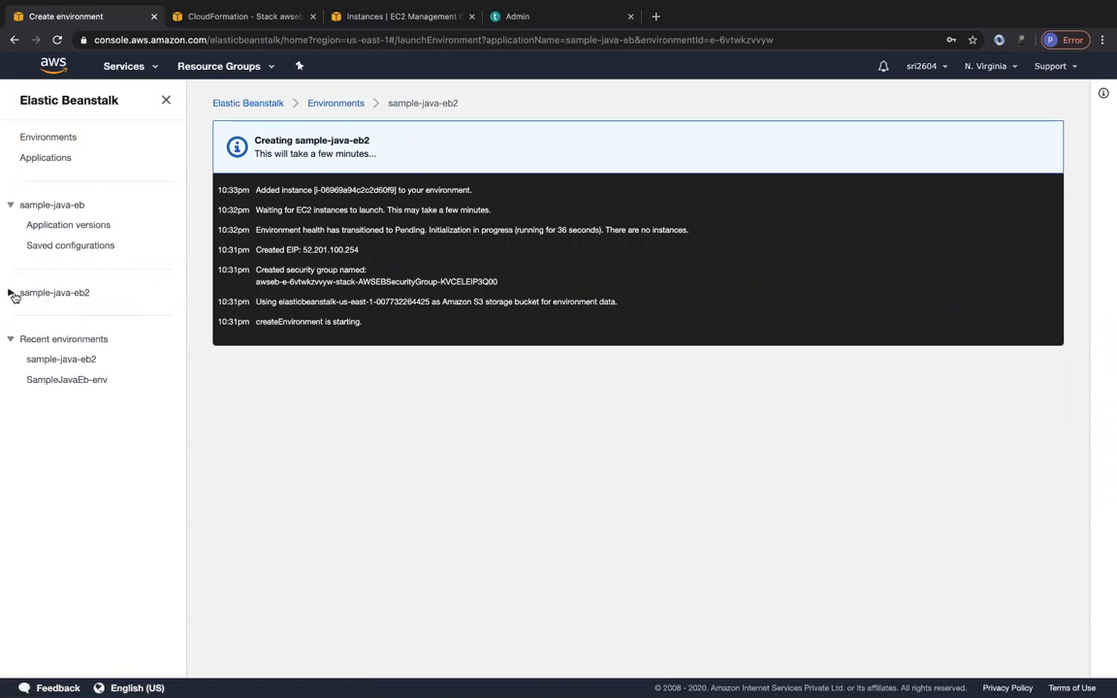
click(12, 293)
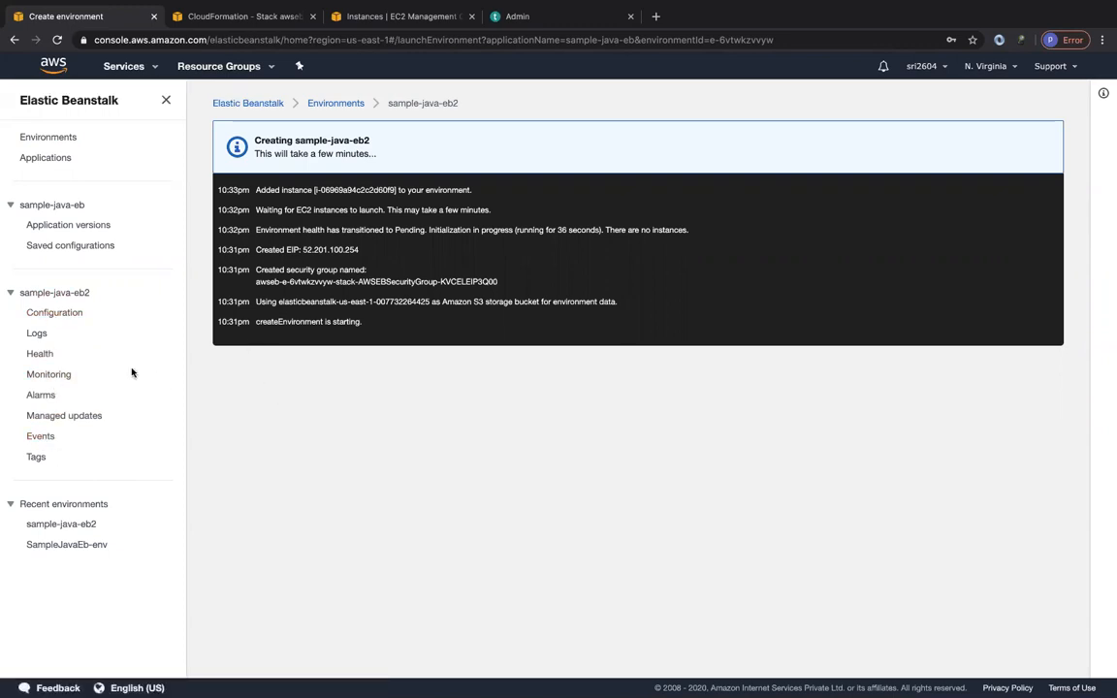
Save the current configuration of the SampleJavaEb-env environment under the name myapp.
click(337, 104)
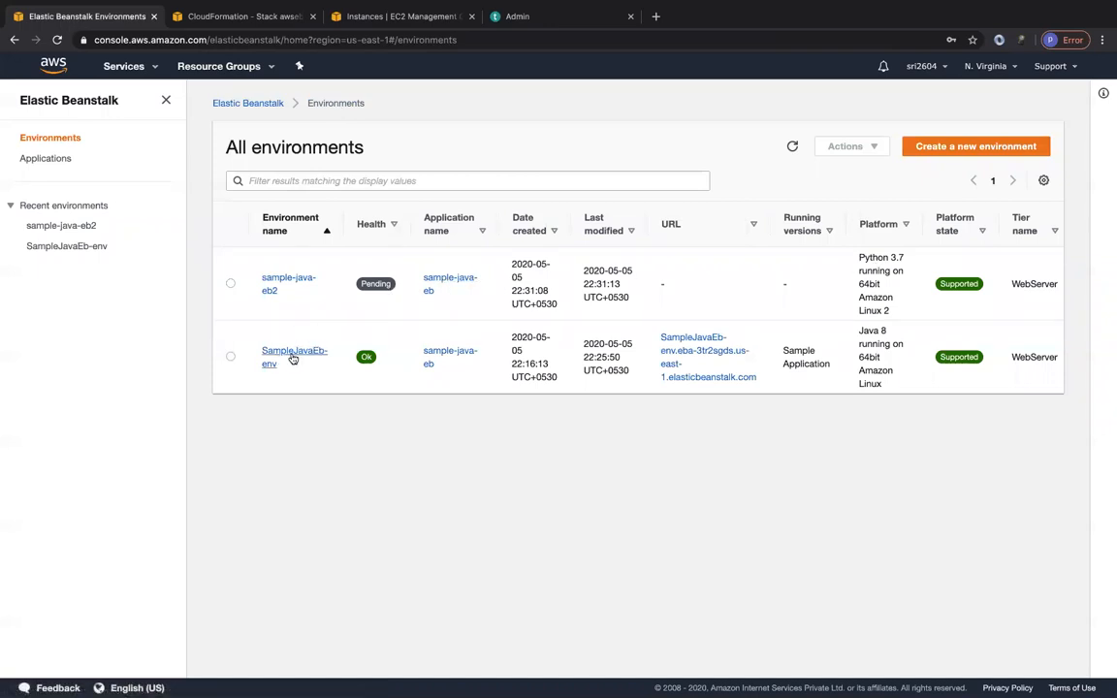
click(283, 356)
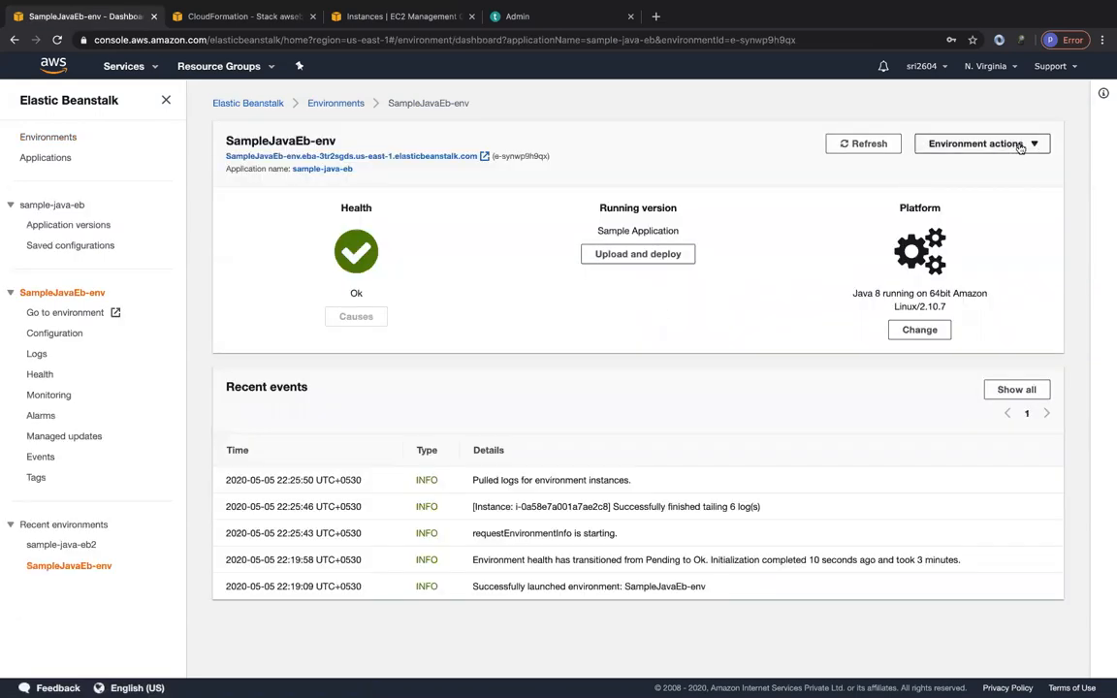
click(1020, 146)
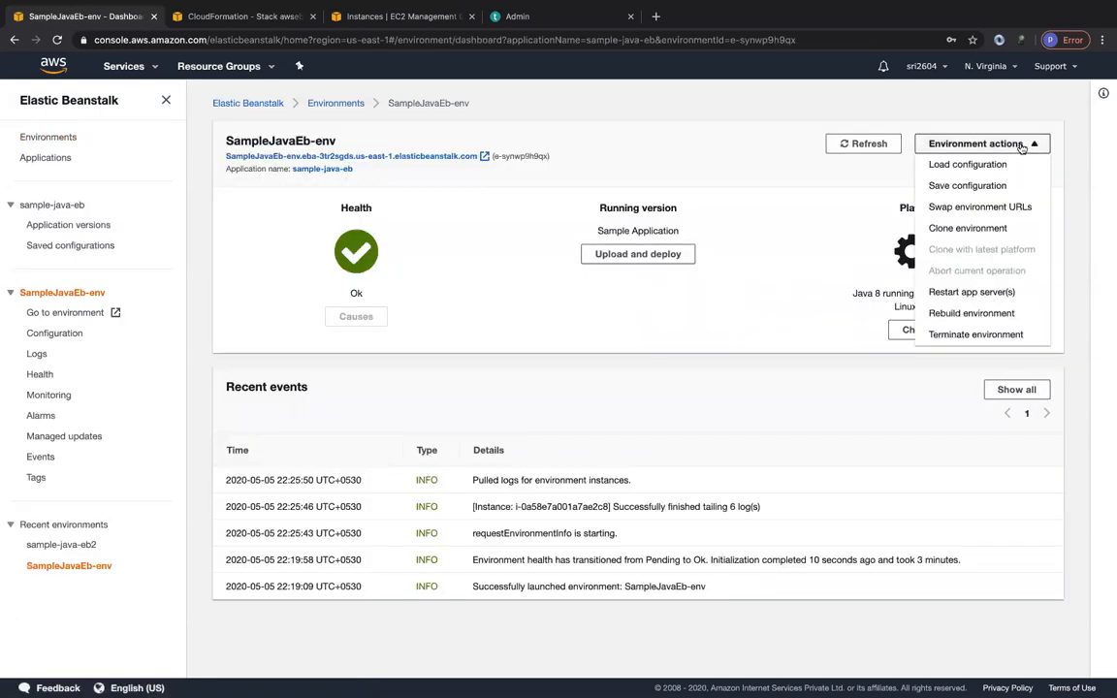
click(964, 185)
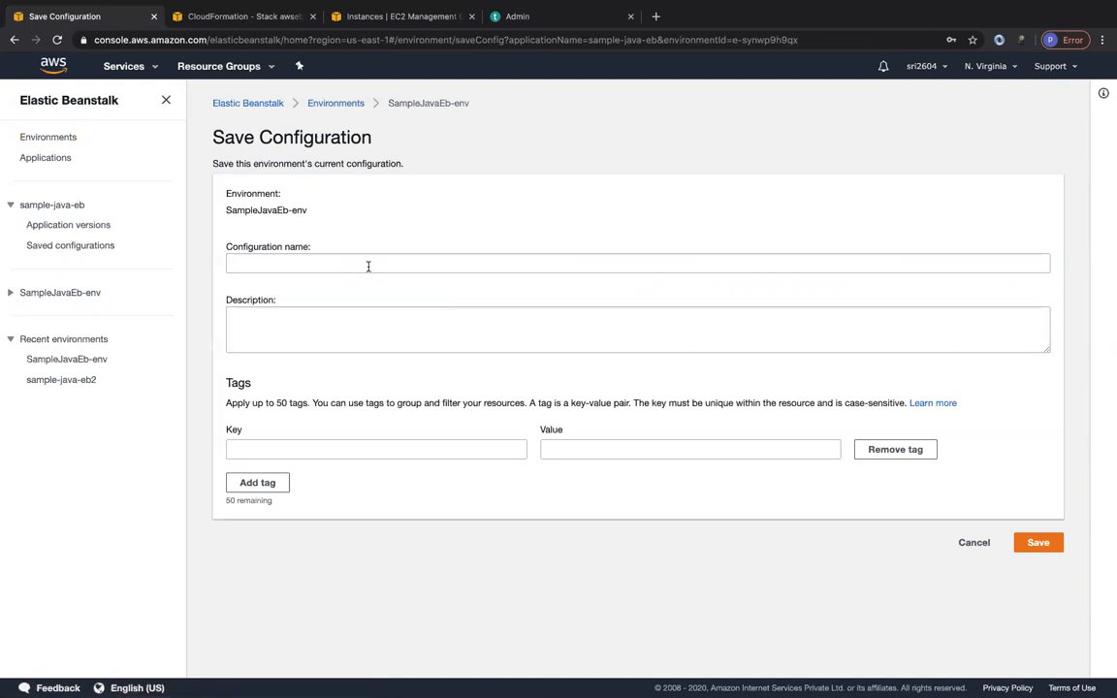
click(13, 292)
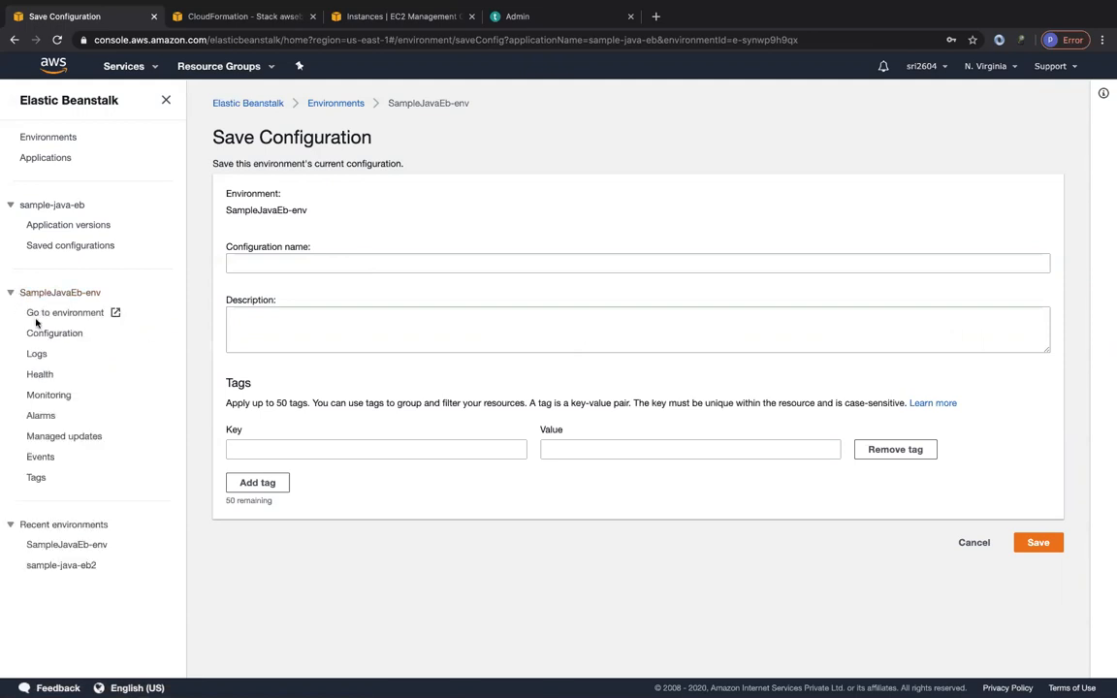
click(76, 336)
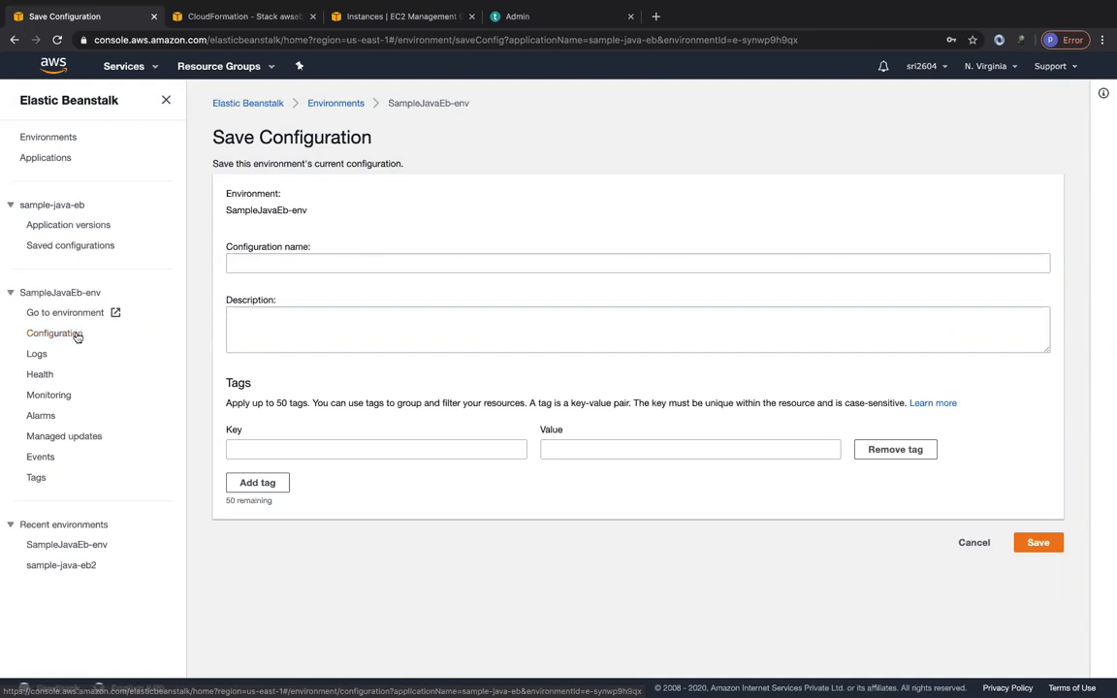
click(315, 257)
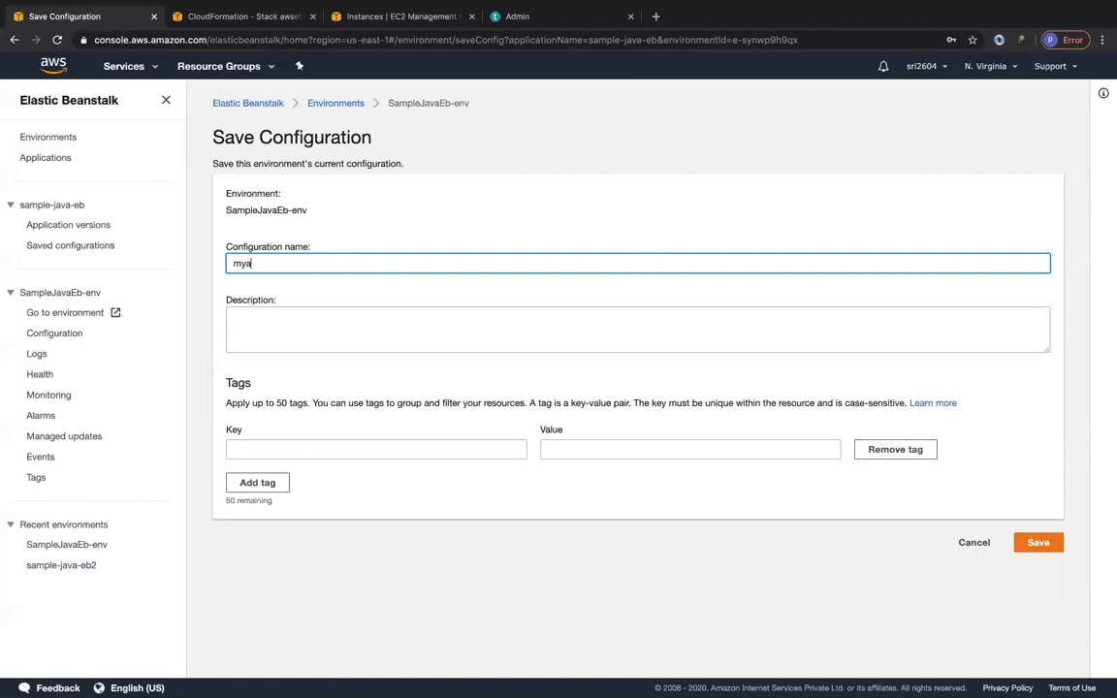
click(1053, 546)
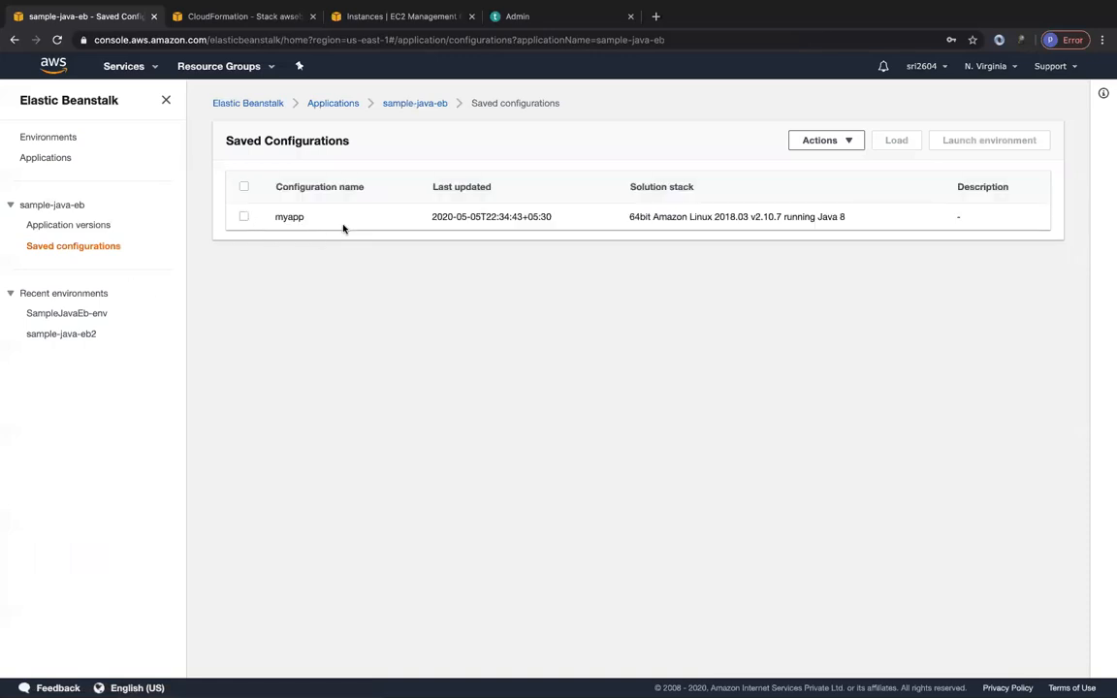
Select the myapp saved configuration and view the actions available for it.
click(244, 217)
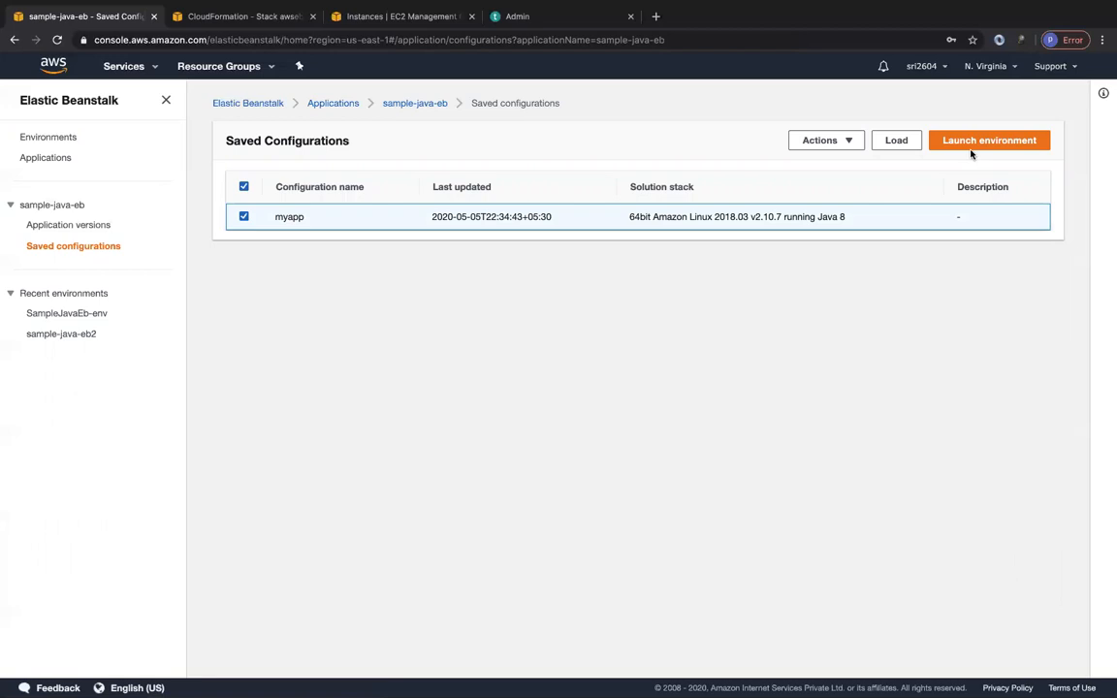
click(844, 141)
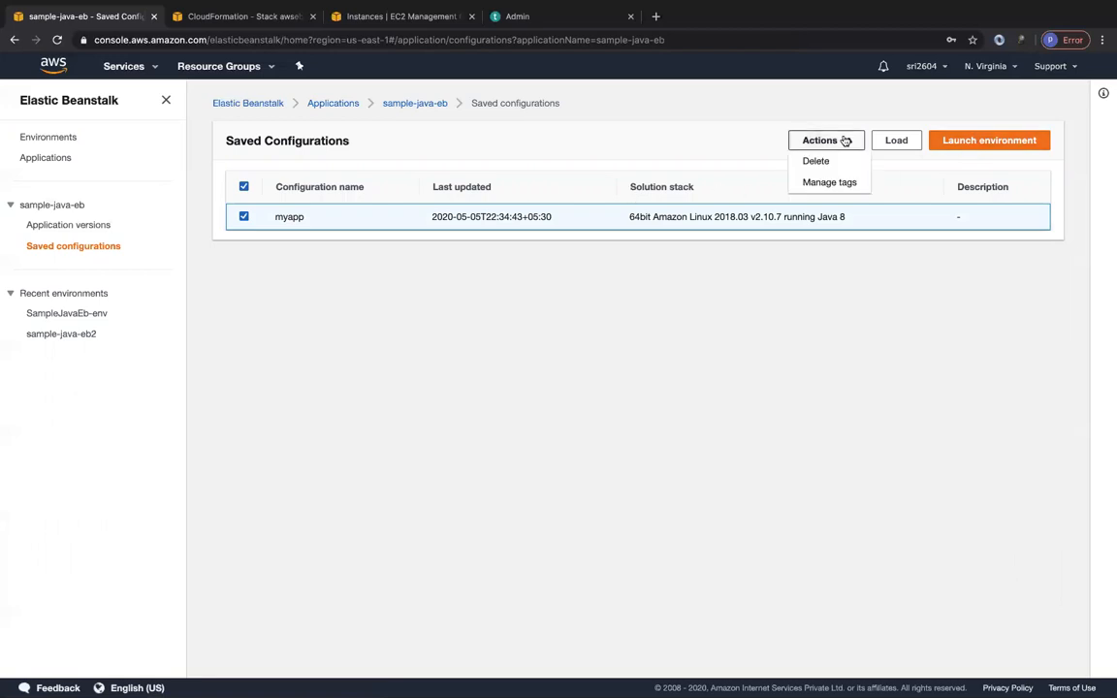
click(916, 162)
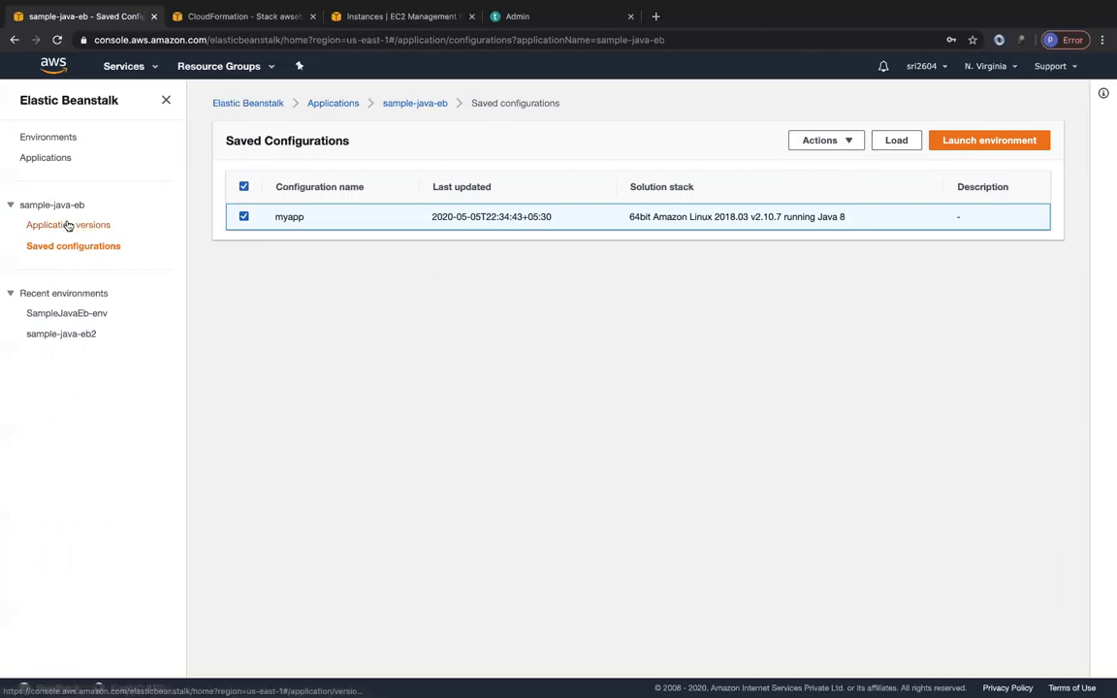
Check the creation progress of sample-java-eb2, refresh the environment list and view the actions offered for that environment.
click(62, 333)
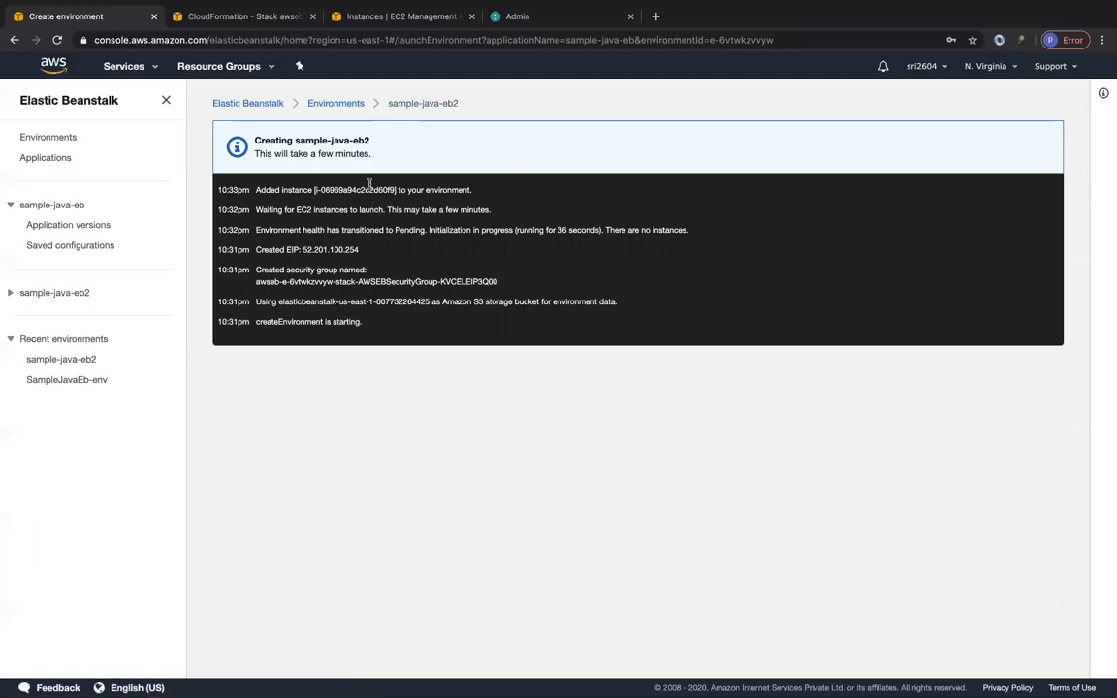
click(339, 104)
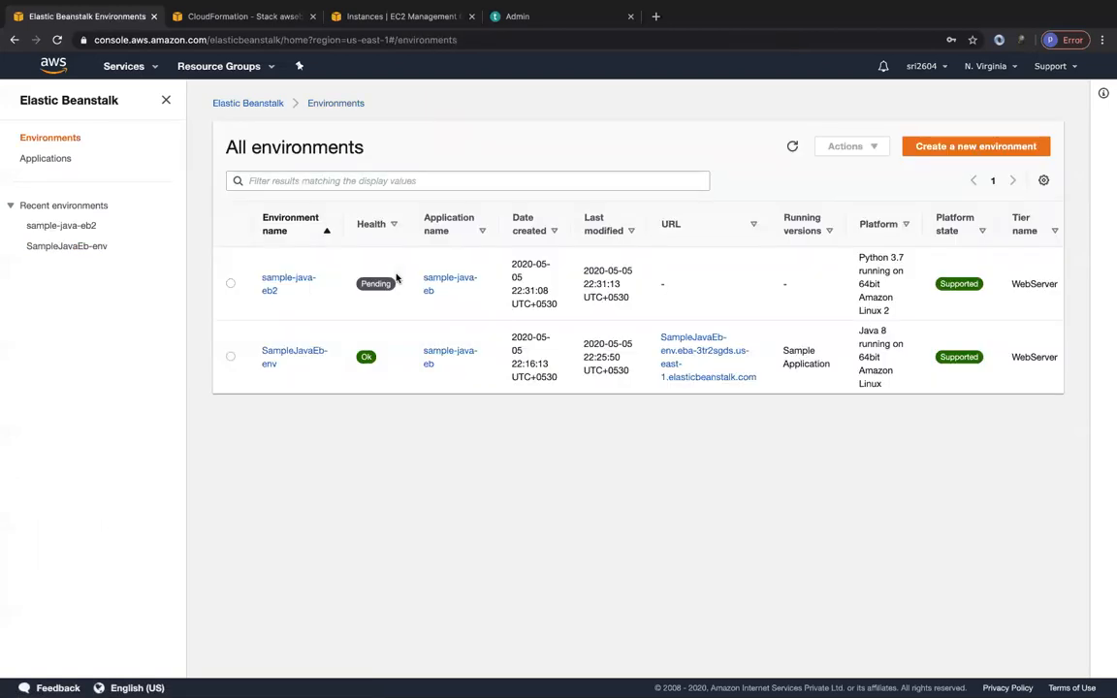
click(792, 146)
click(230, 284)
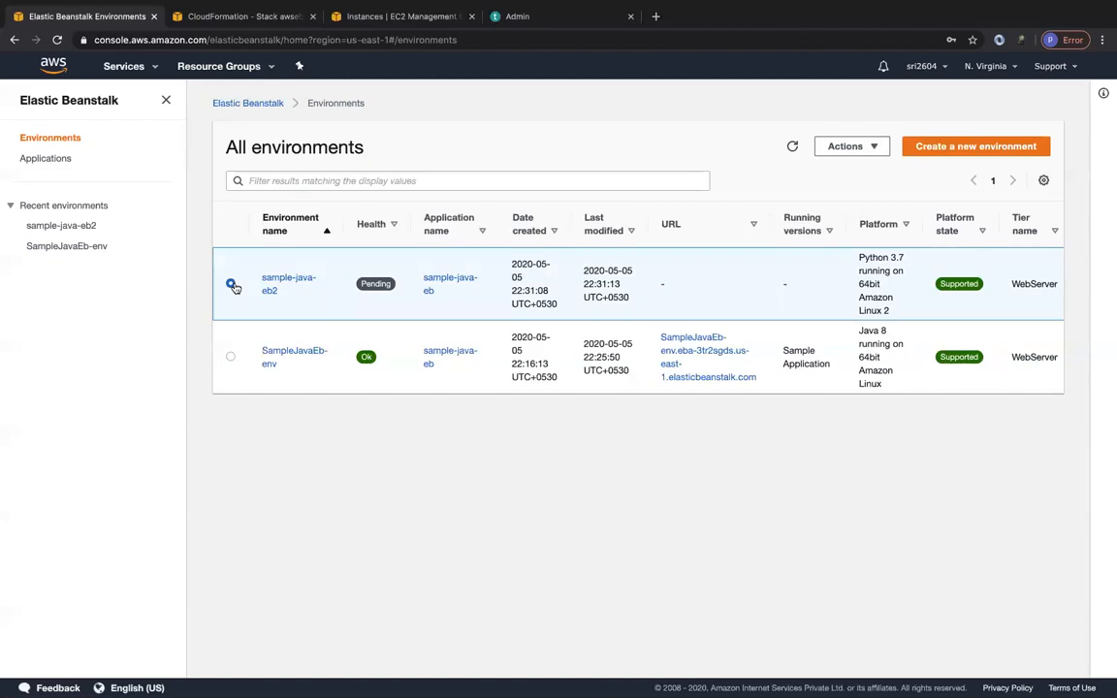
click(857, 147)
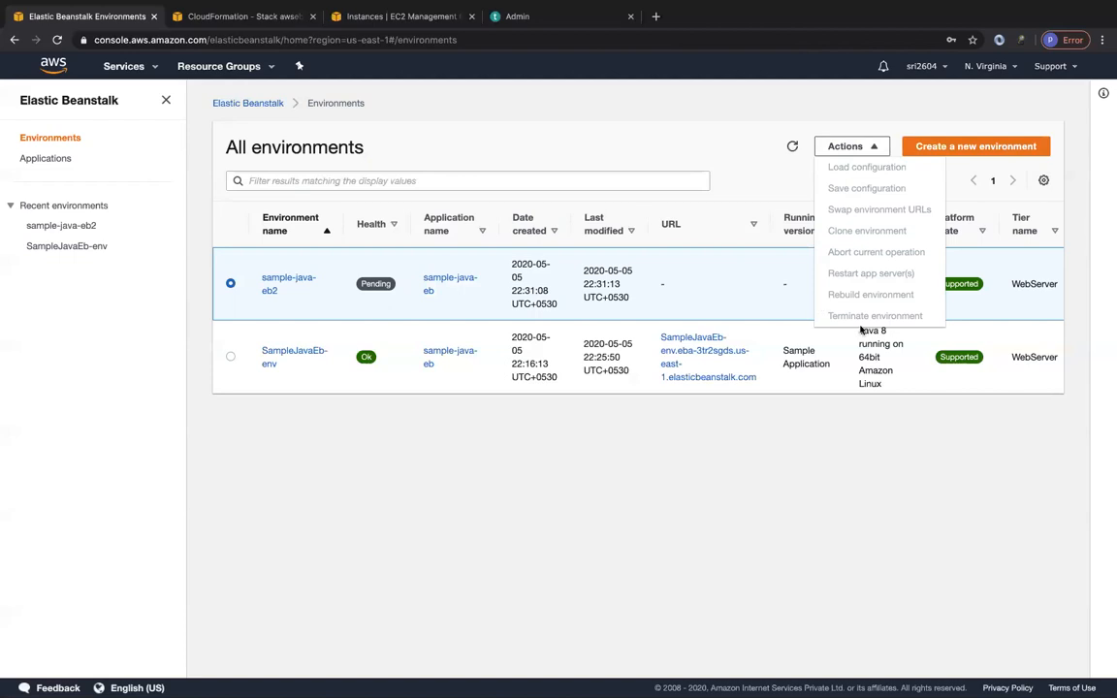
click(749, 527)
double_click(792, 147)
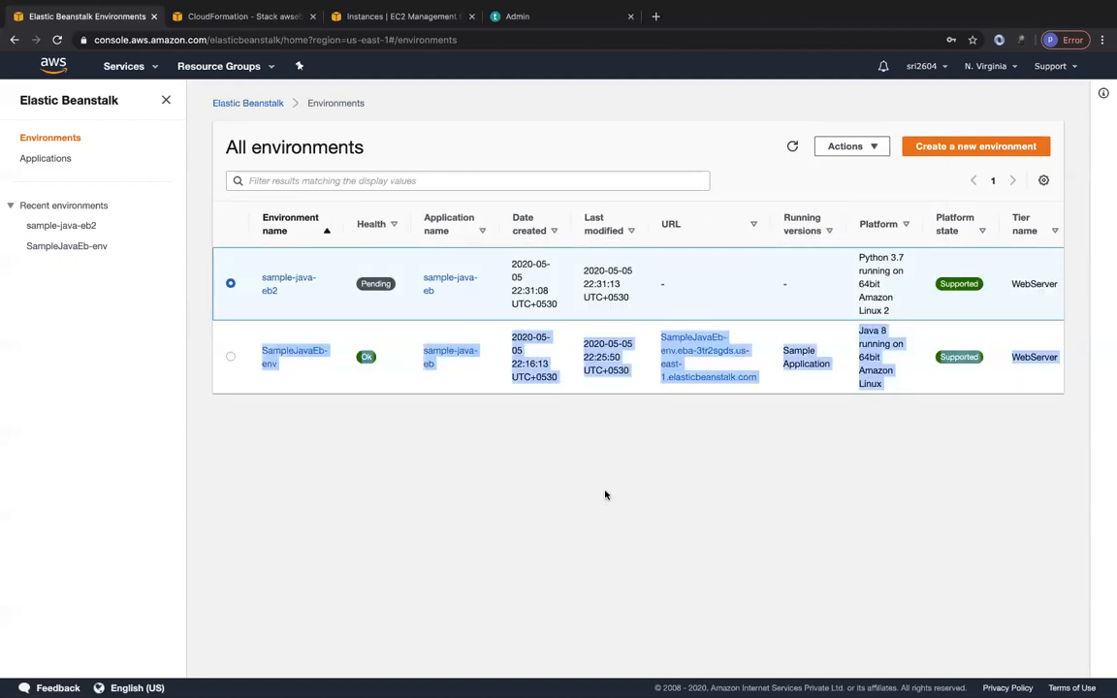
click(547, 444)
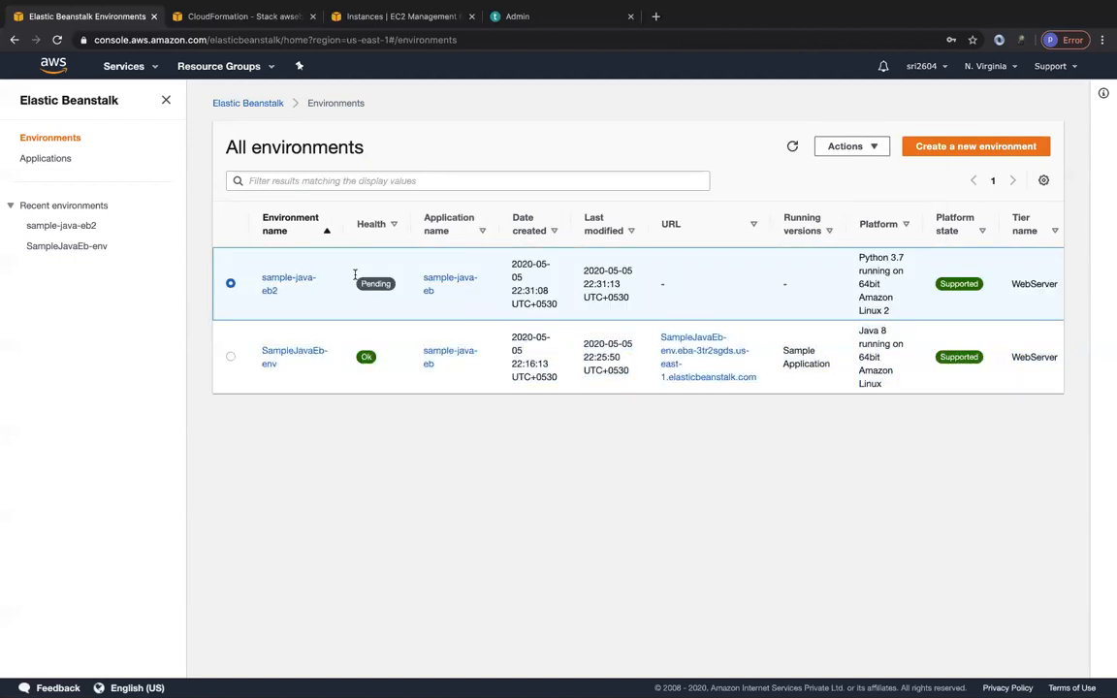
click(961, 147)
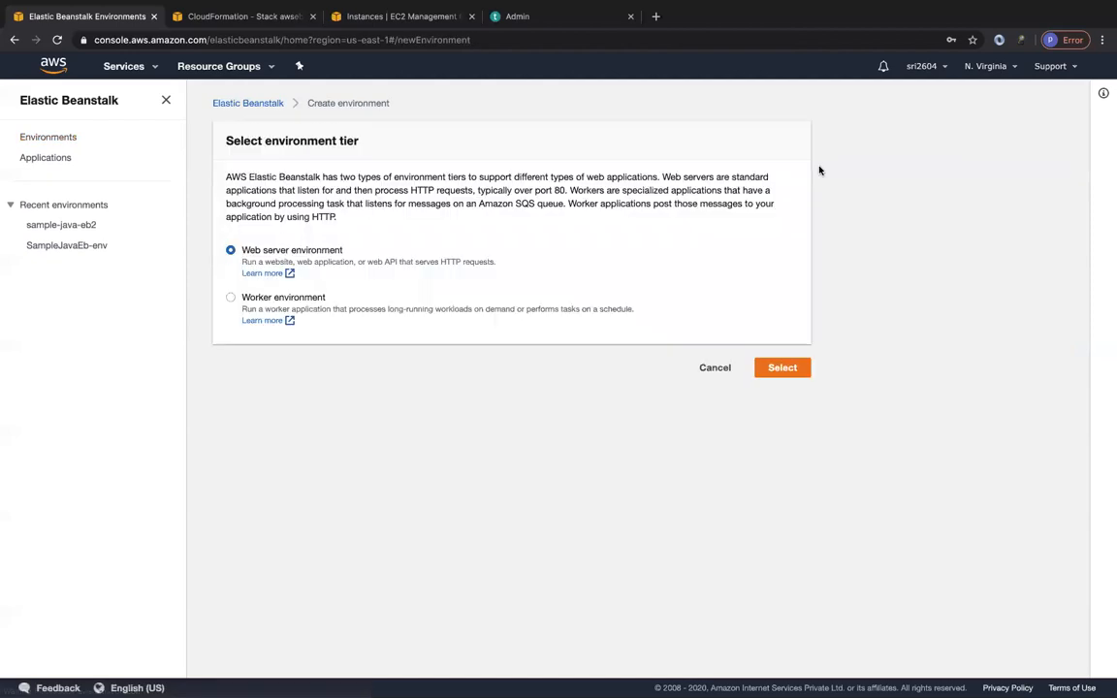
click(796, 373)
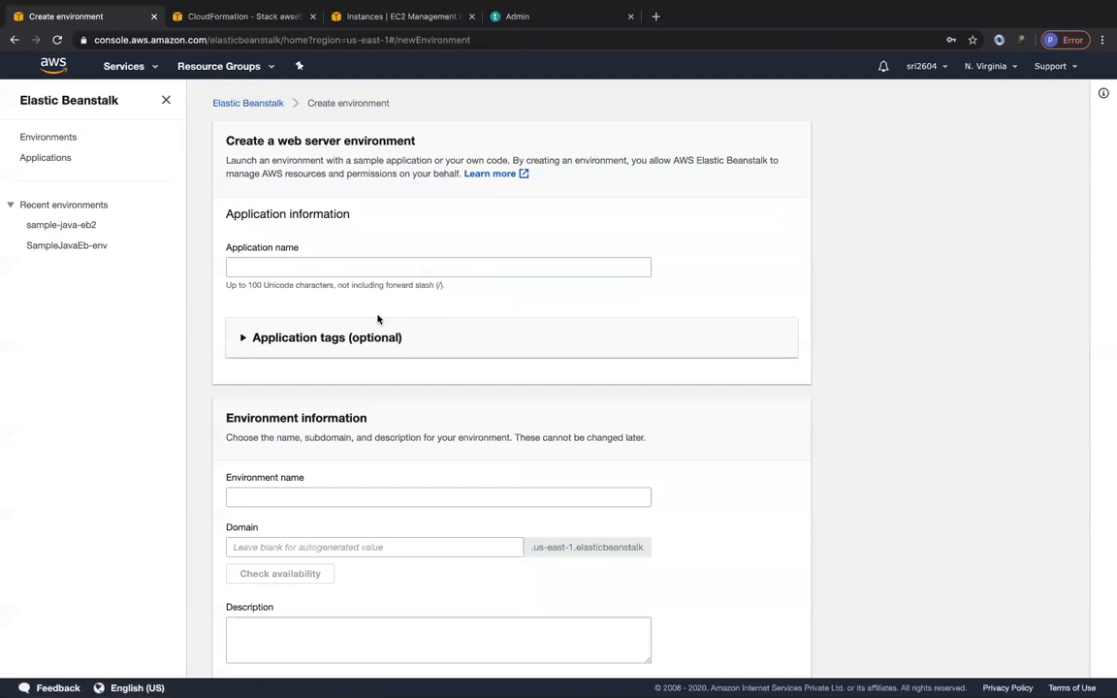
click(323, 259)
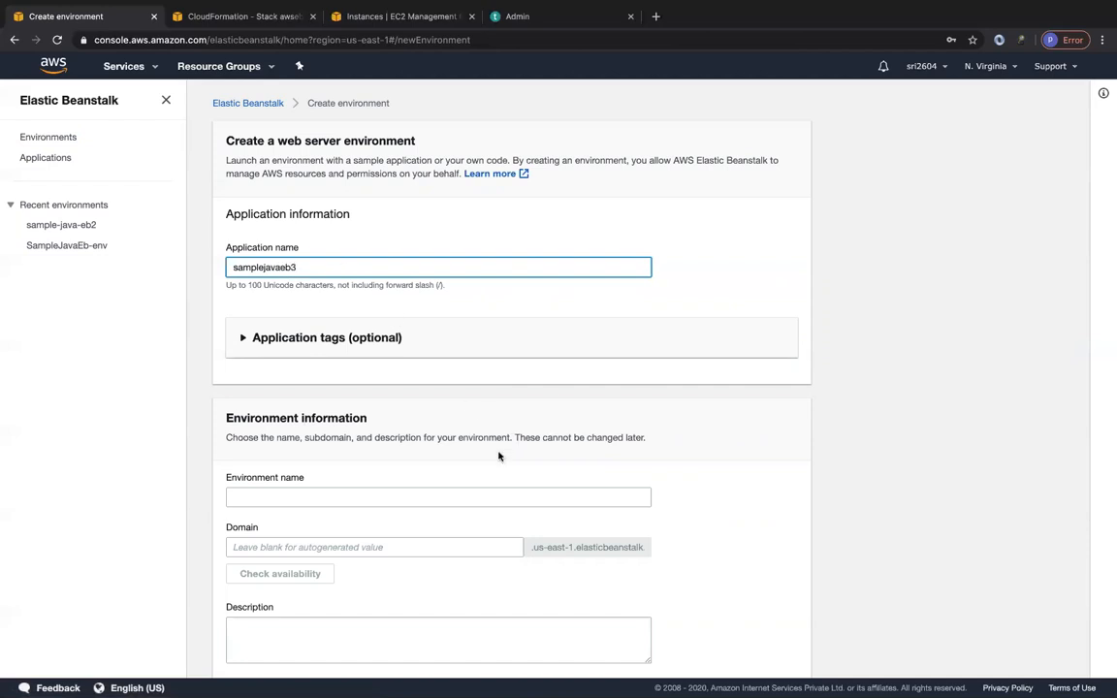
scroll(499, 455, down, 2)
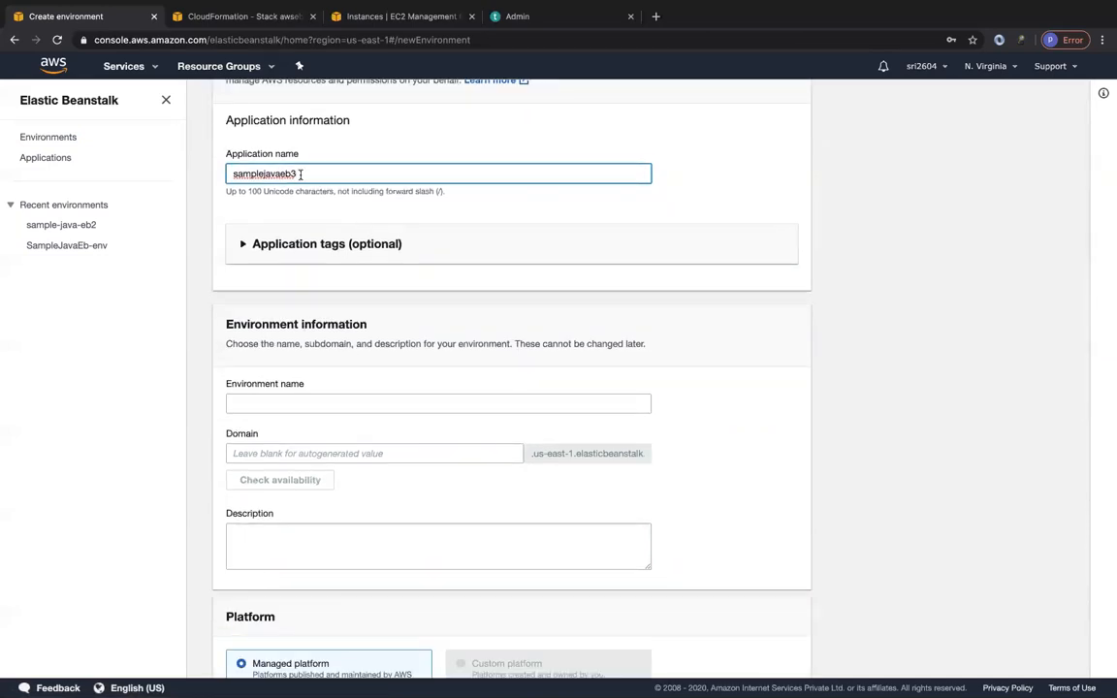
Open the existing sample-java-eb application and start a new web server environment in it.
click(55, 161)
click(293, 247)
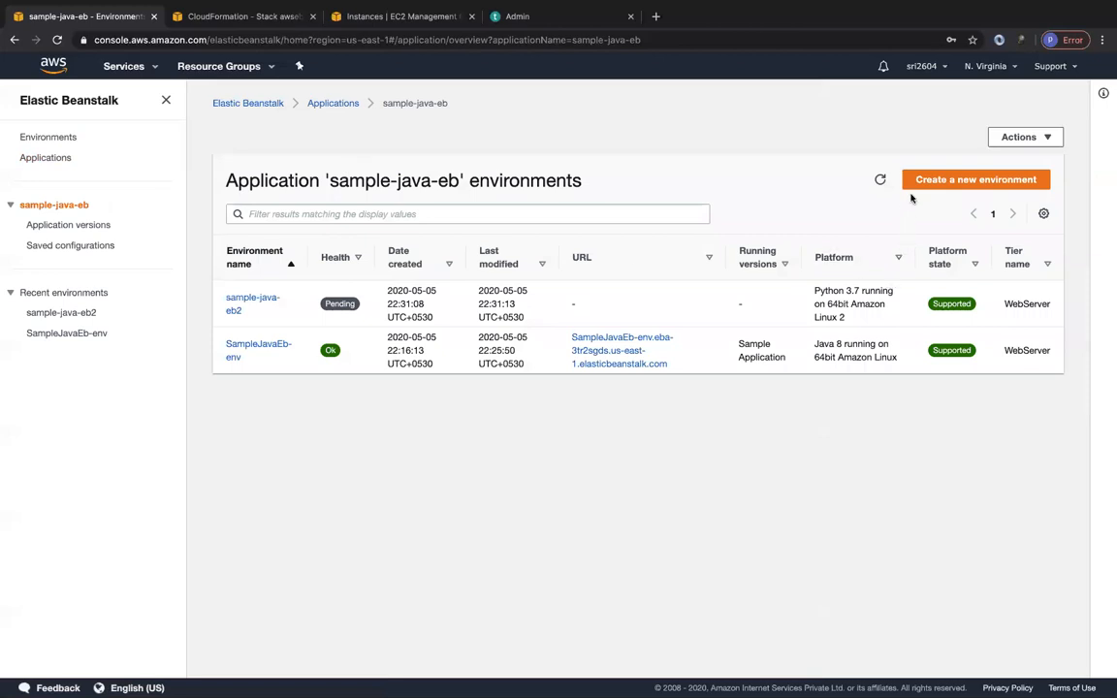
click(919, 184)
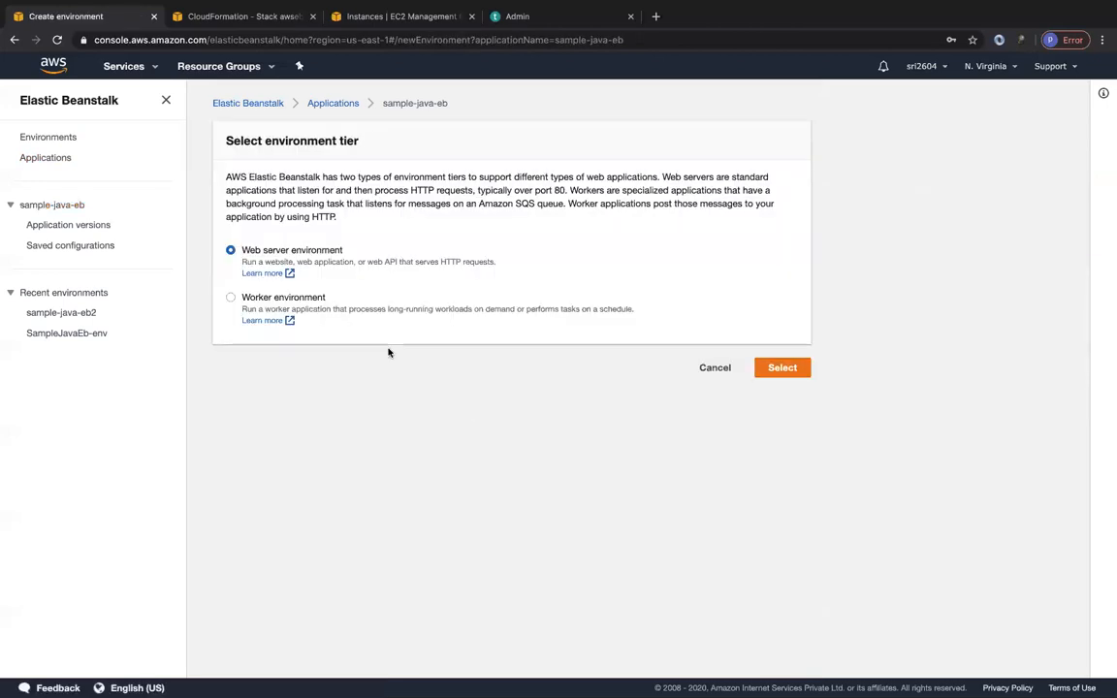
click(776, 367)
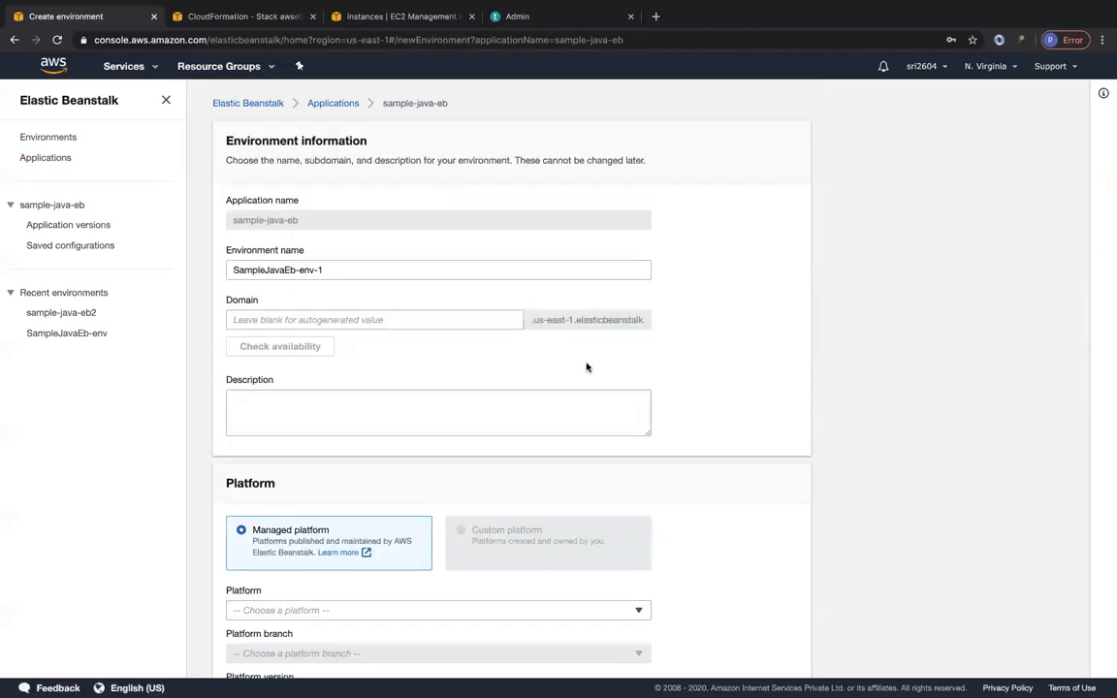
Set the new environment's name to samplejavaeb3.
scroll(321, 432, down, 2)
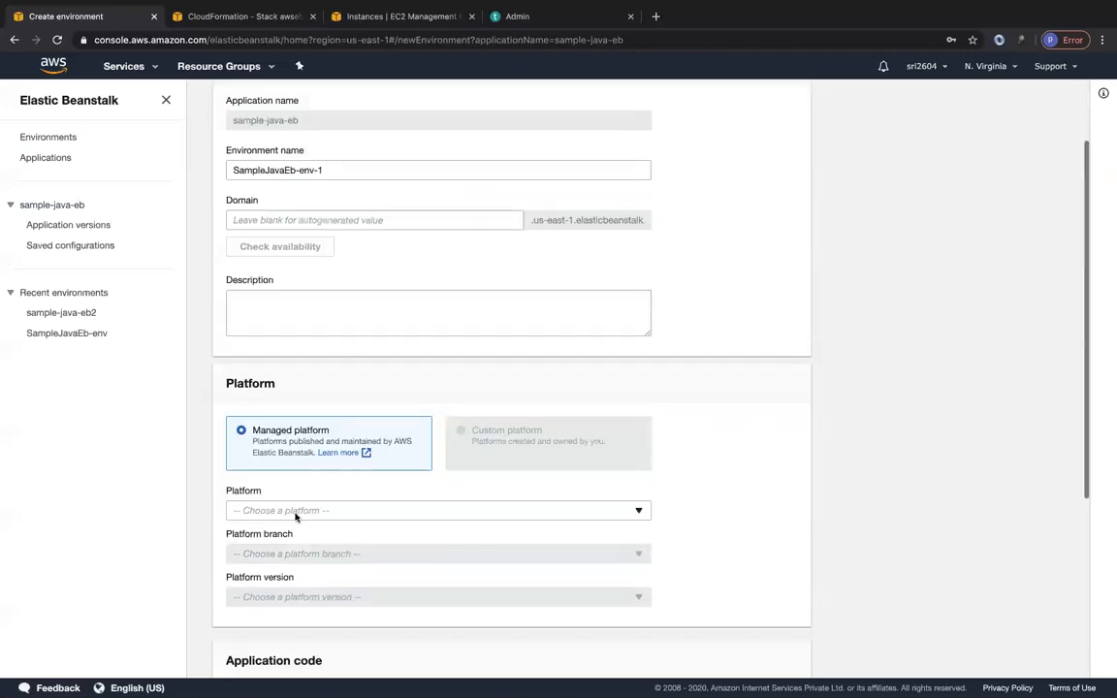
scroll(320, 313, up, 1)
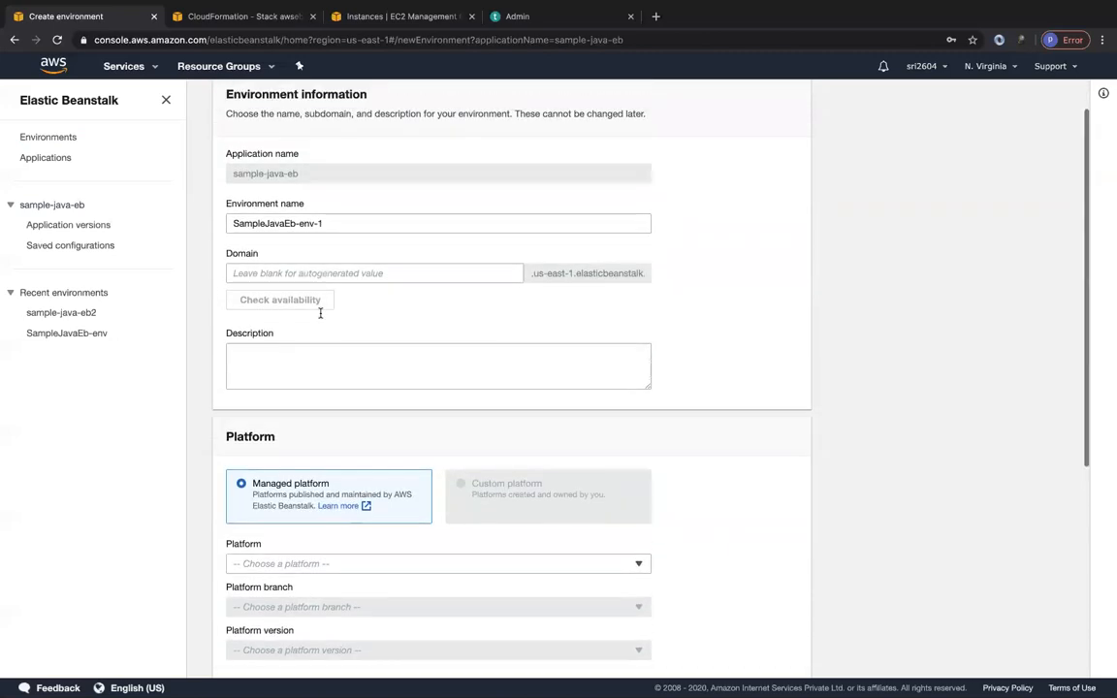
drag(337, 224, 222, 224)
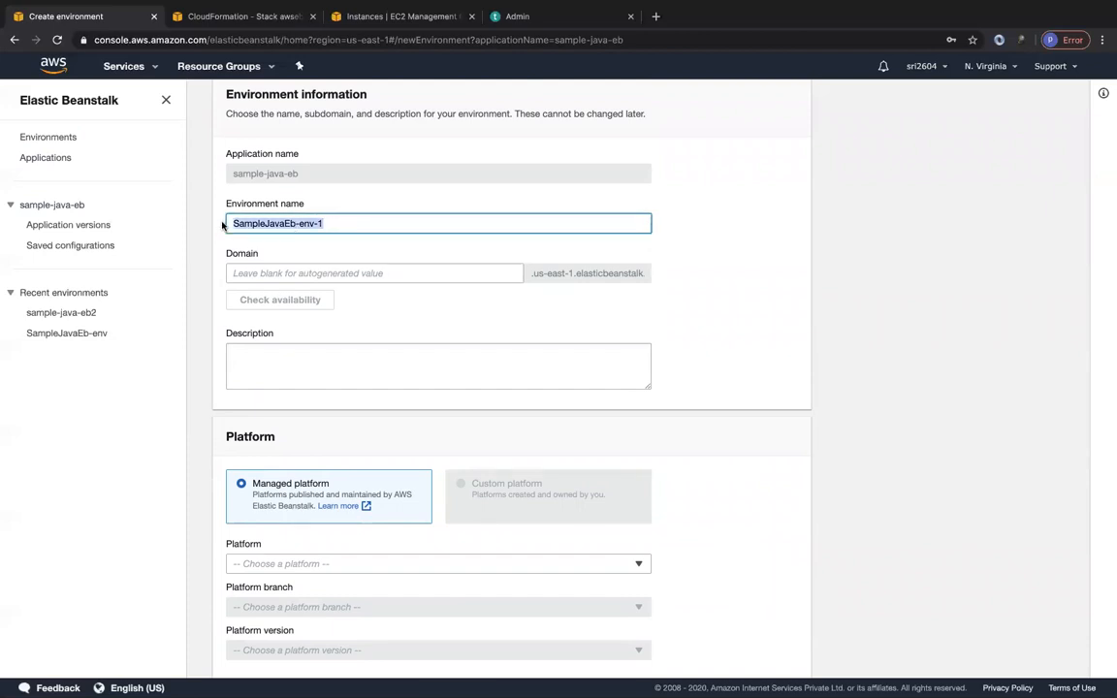
text(samplejava)
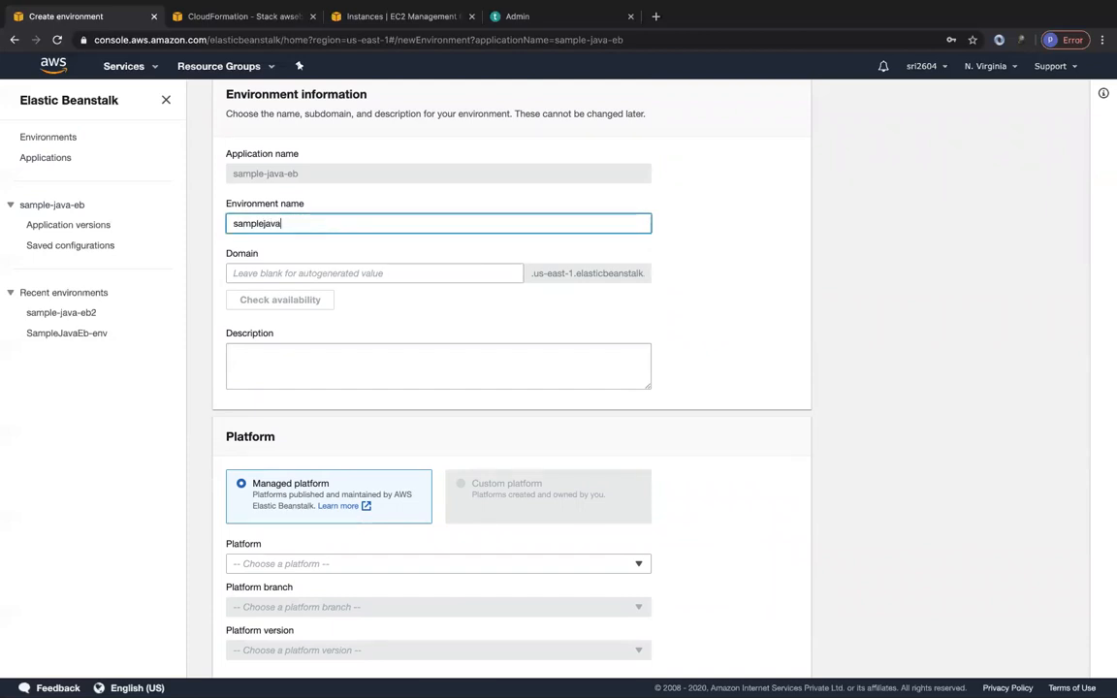
click(384, 357)
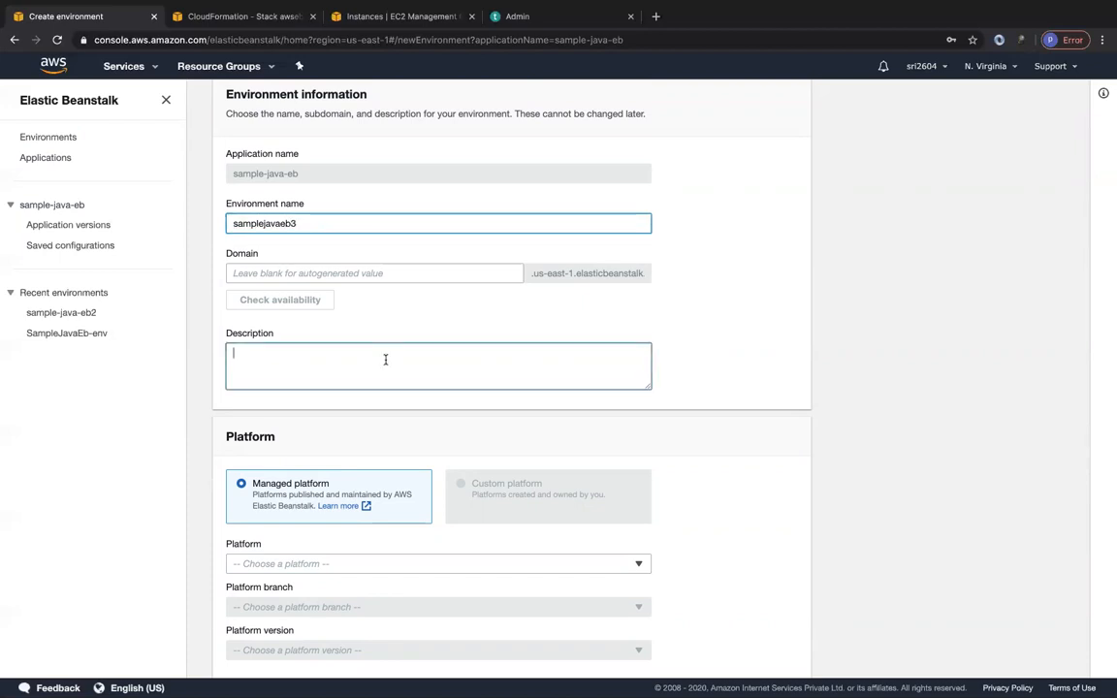
Choose the Python managed platform, keep the sample application code, and create the samplejavaeb3 environment.
scroll(384, 356, down, 3)
click(357, 336)
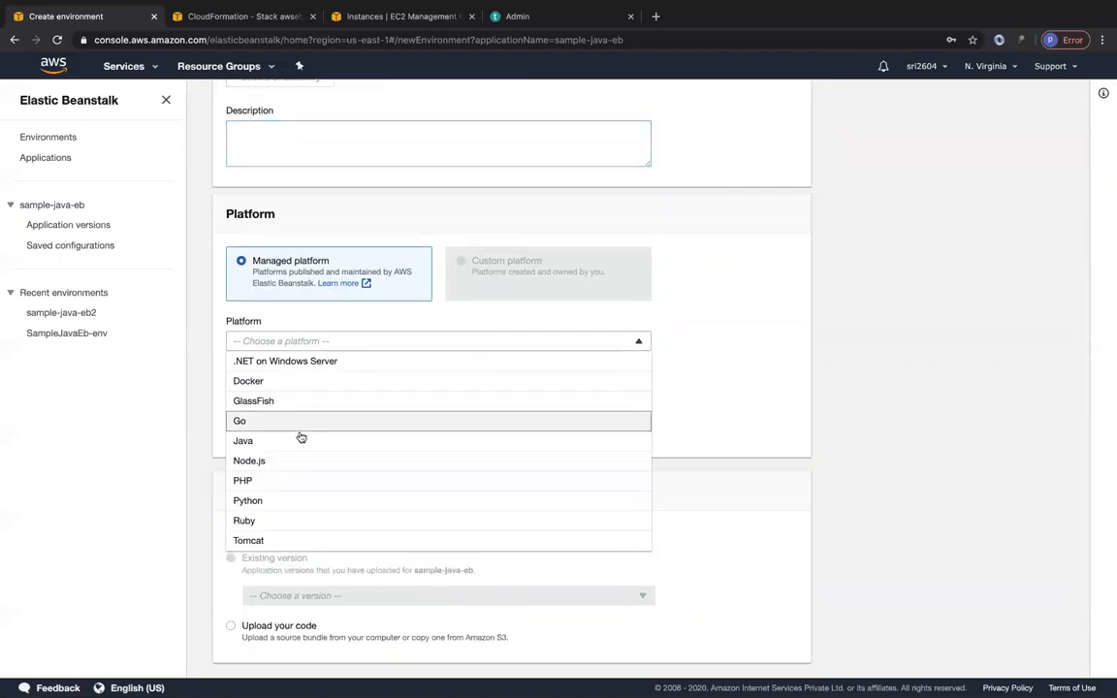
click(264, 498)
scroll(416, 474, down, 2)
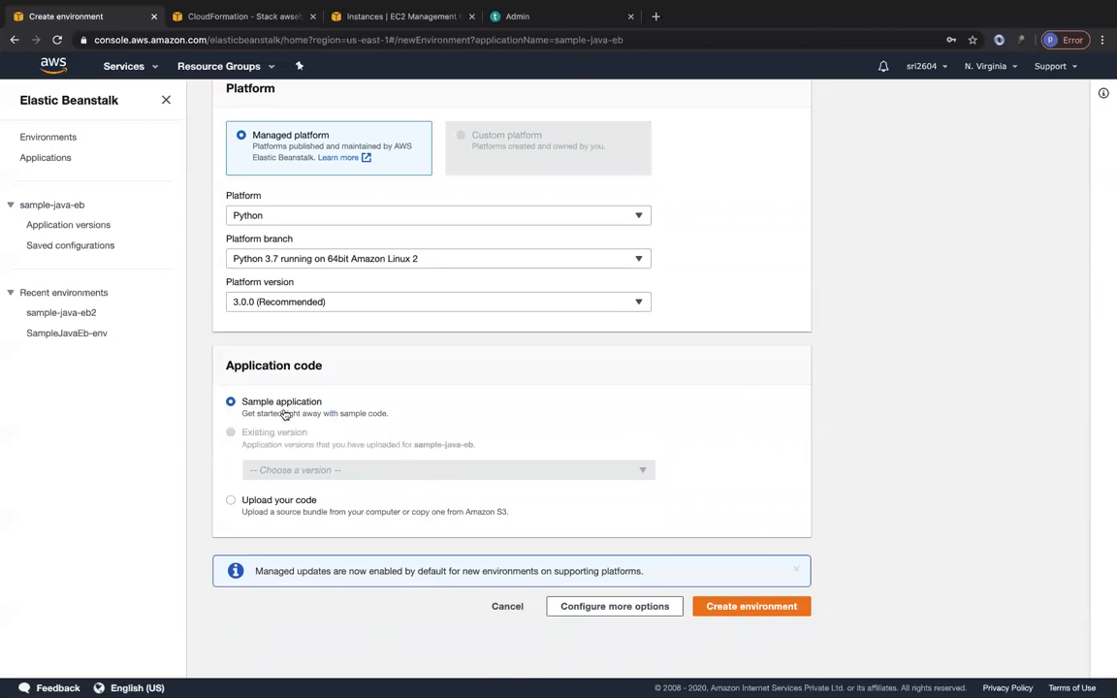
click(727, 606)
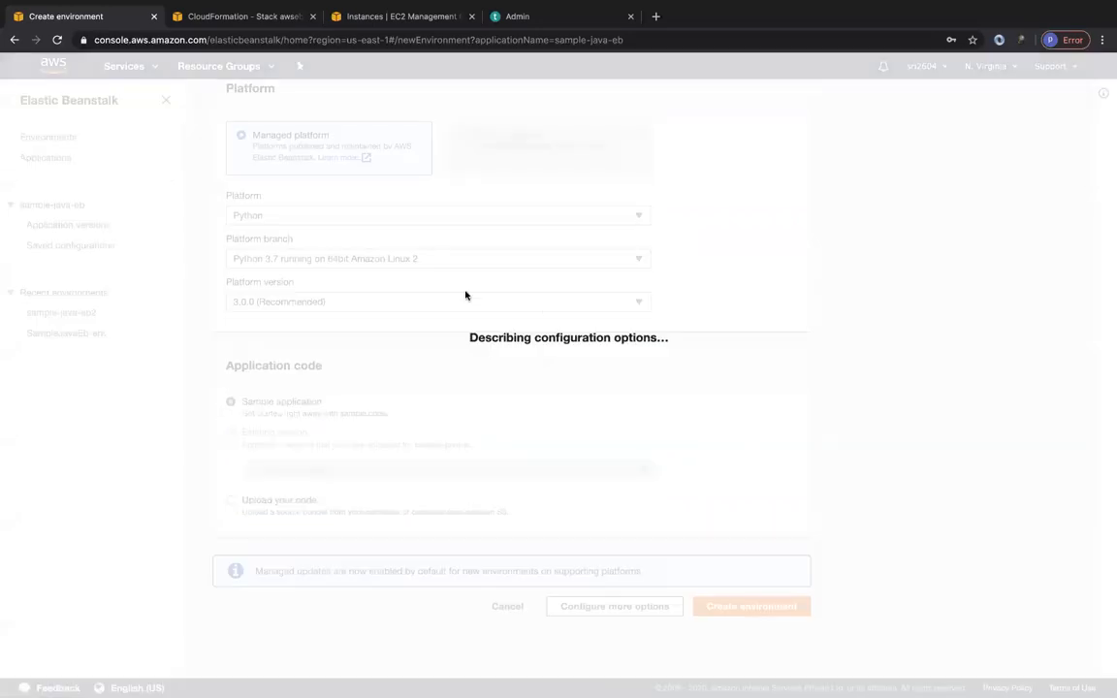
View the Elastic IP addresses in the EC2 console and refresh their list.
click(379, 17)
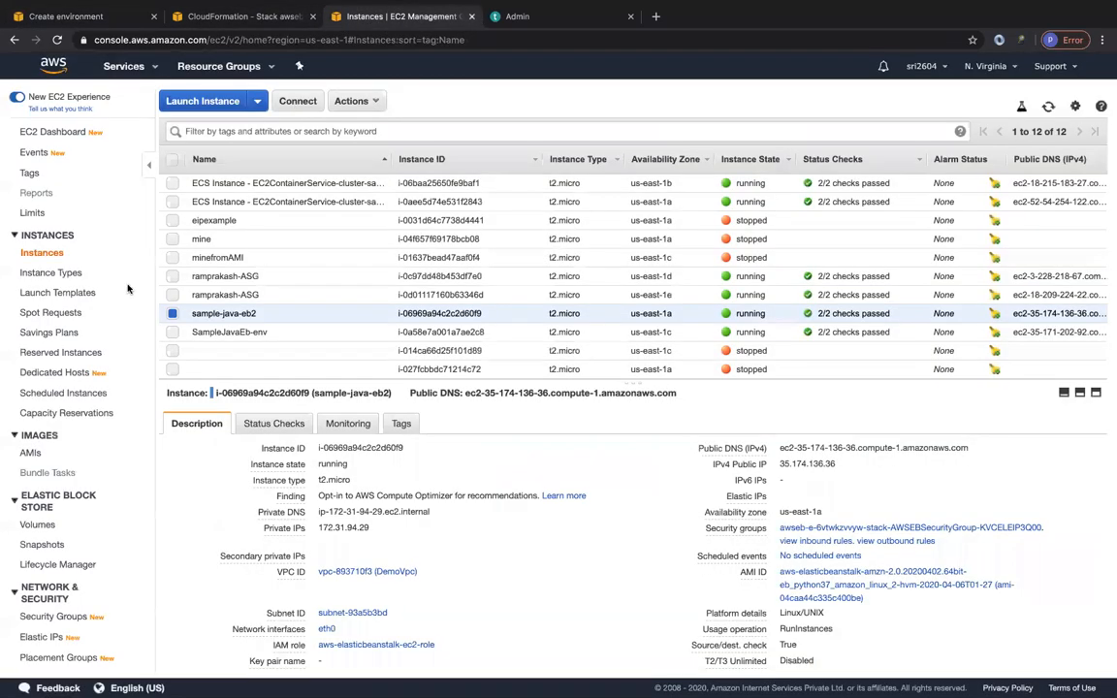
scroll(53, 485, down, 1)
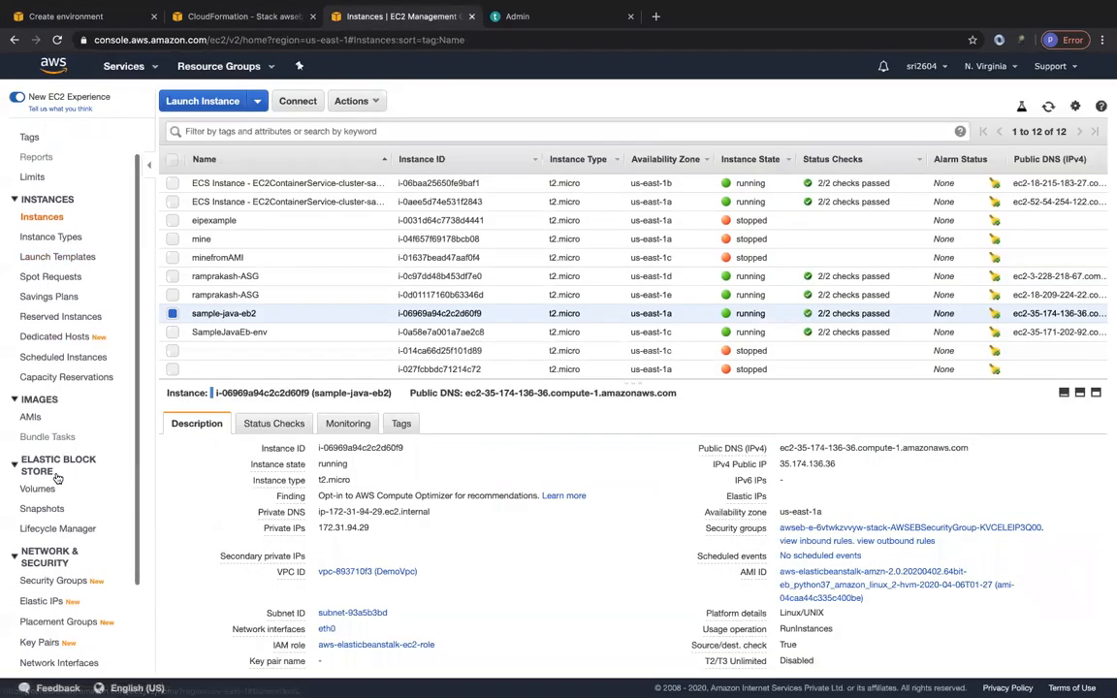
click(38, 602)
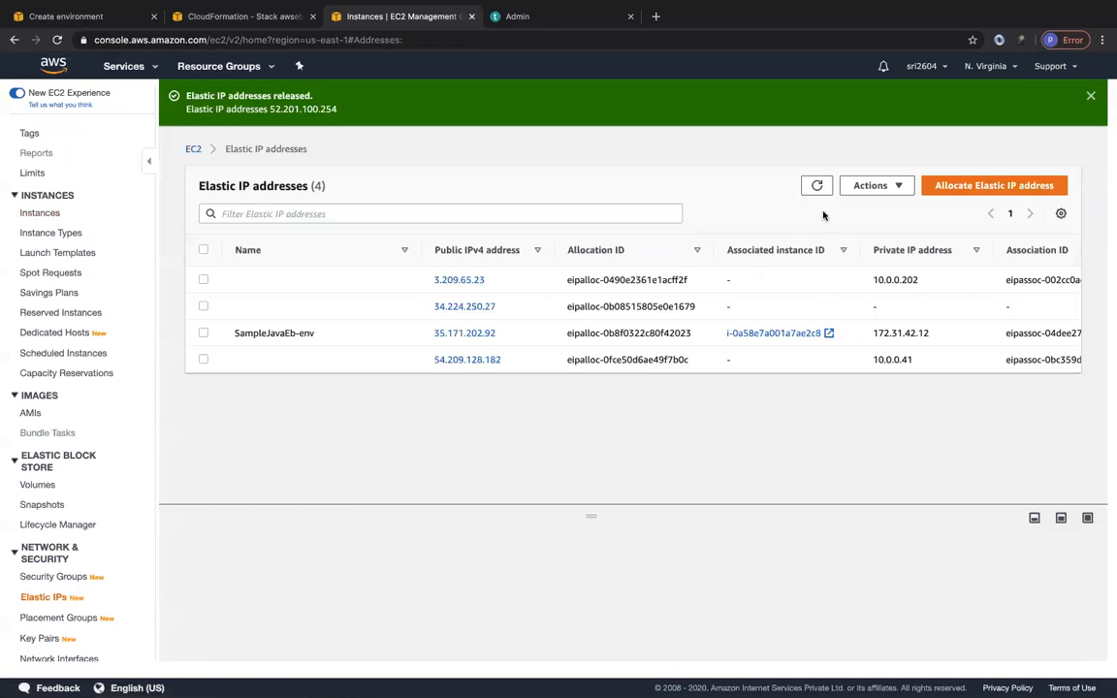
click(817, 185)
Return to Elastic Beanstalk, check samplejavaeb3's creation progress, and open and refresh the sample-java-eb application's environment list.
click(101, 20)
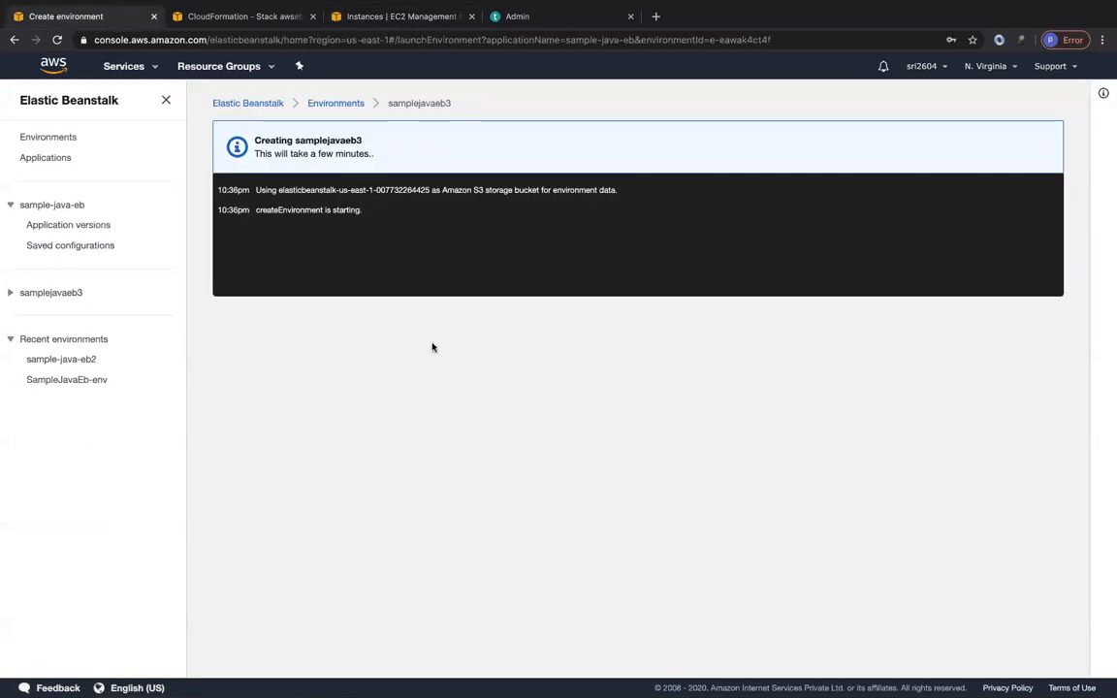
click(335, 104)
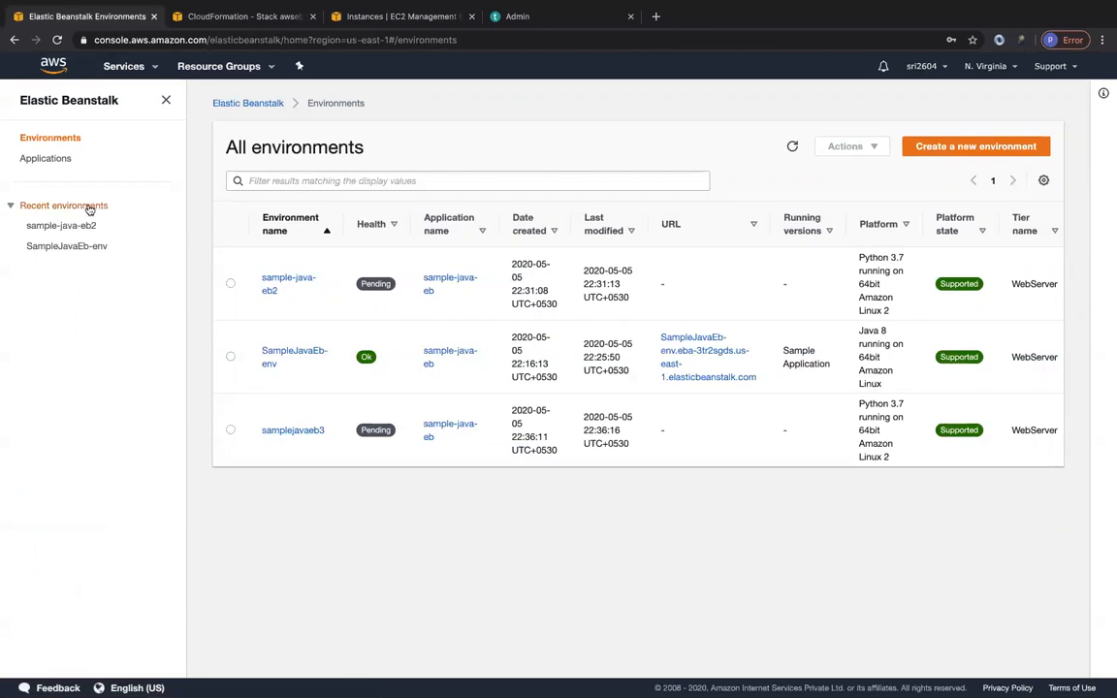
click(52, 158)
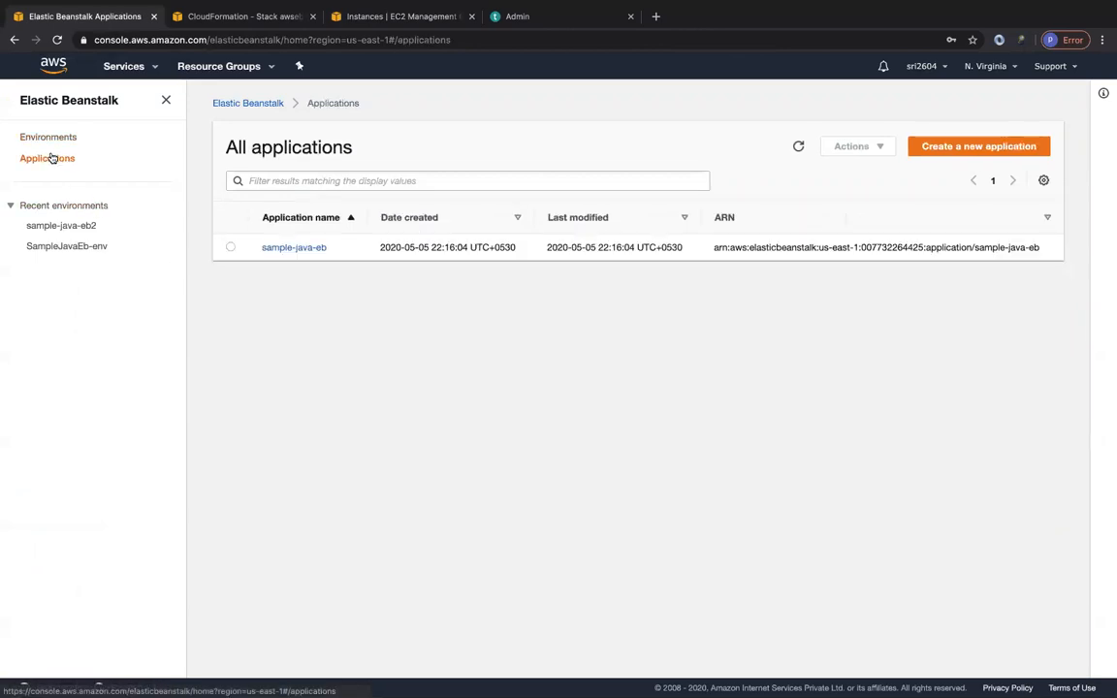
click(283, 248)
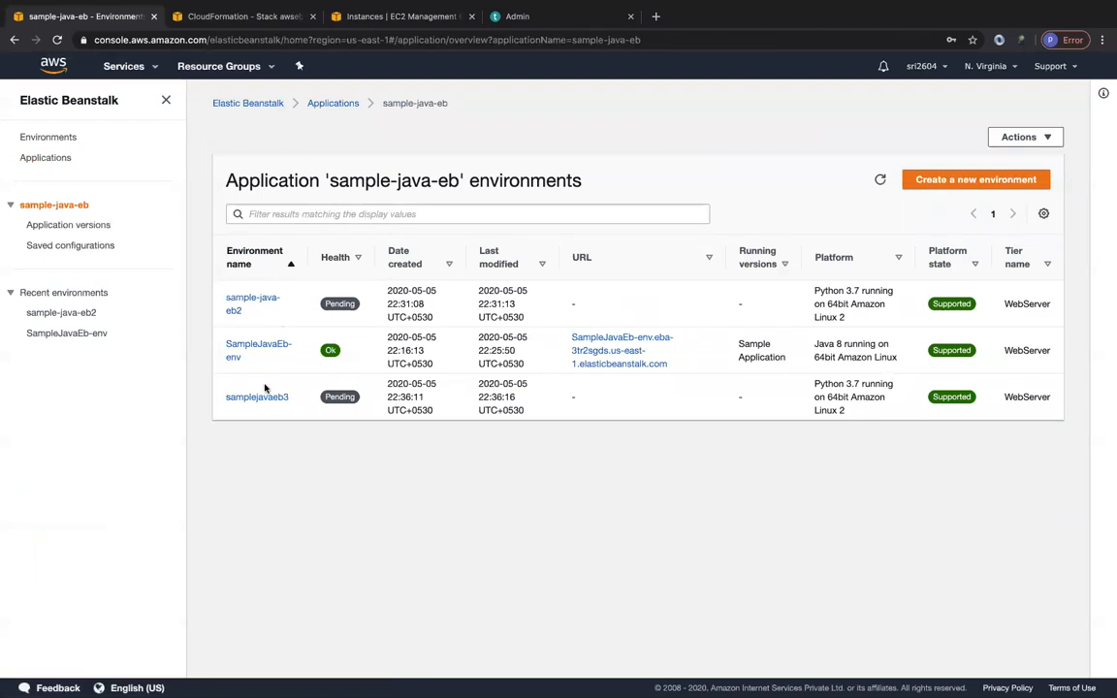
click(879, 179)
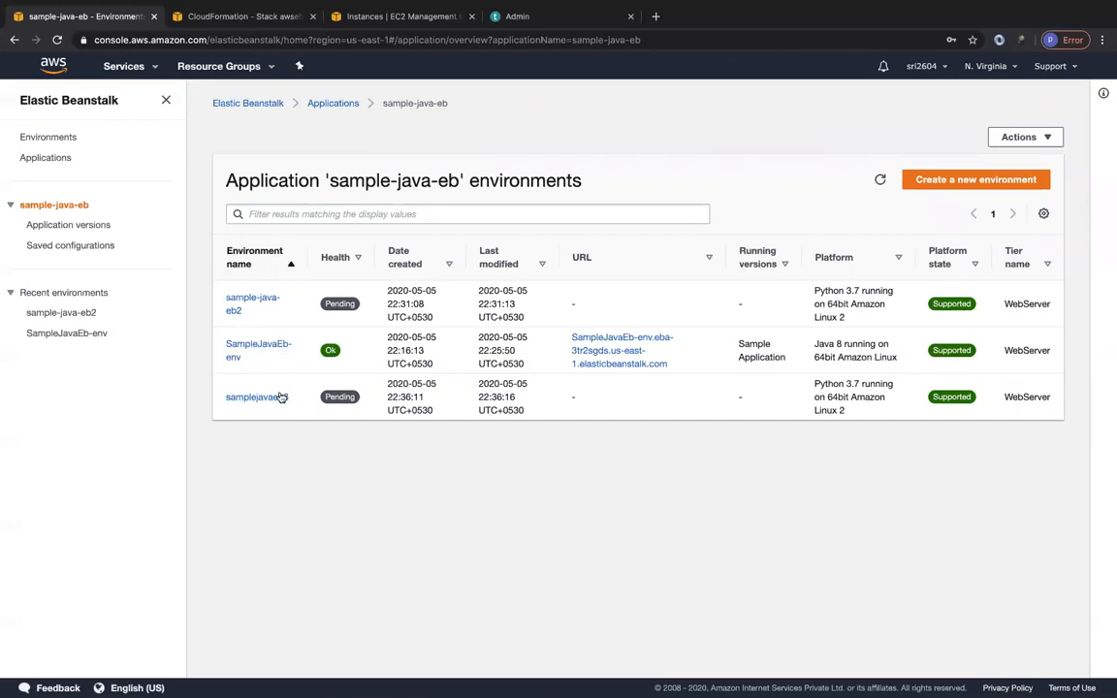
Check the resources of the newest awseb-e-eawak4ct4f-stack in CloudFormation and refresh the Elastic IP address list in the EC2 console.
click(233, 13)
click(259, 142)
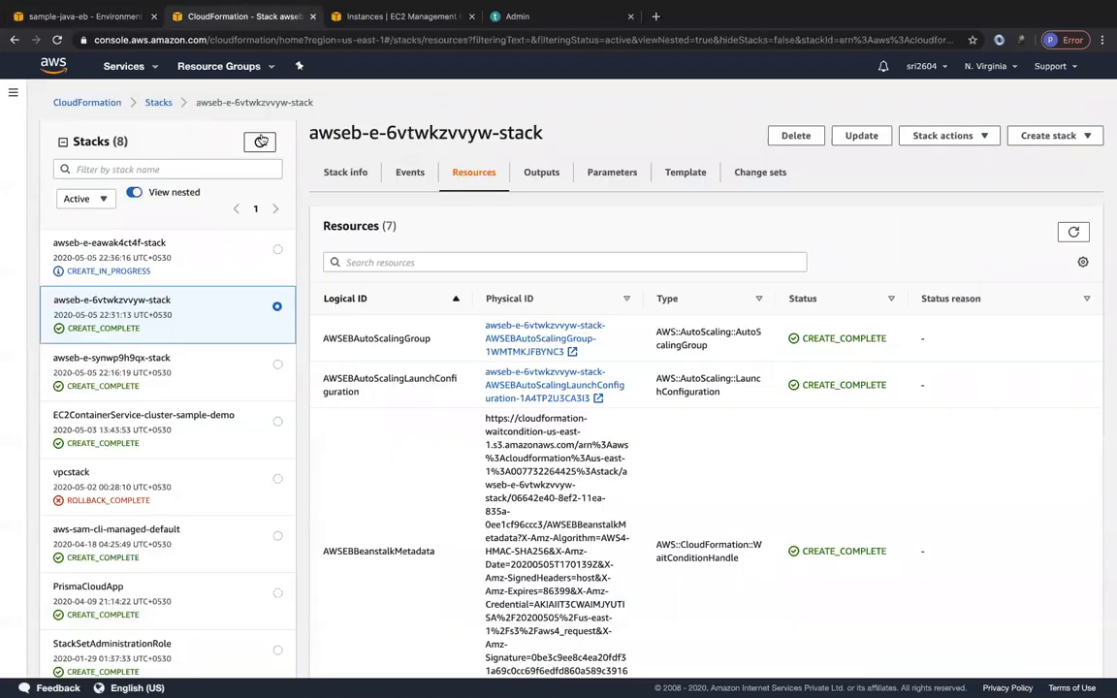
click(198, 249)
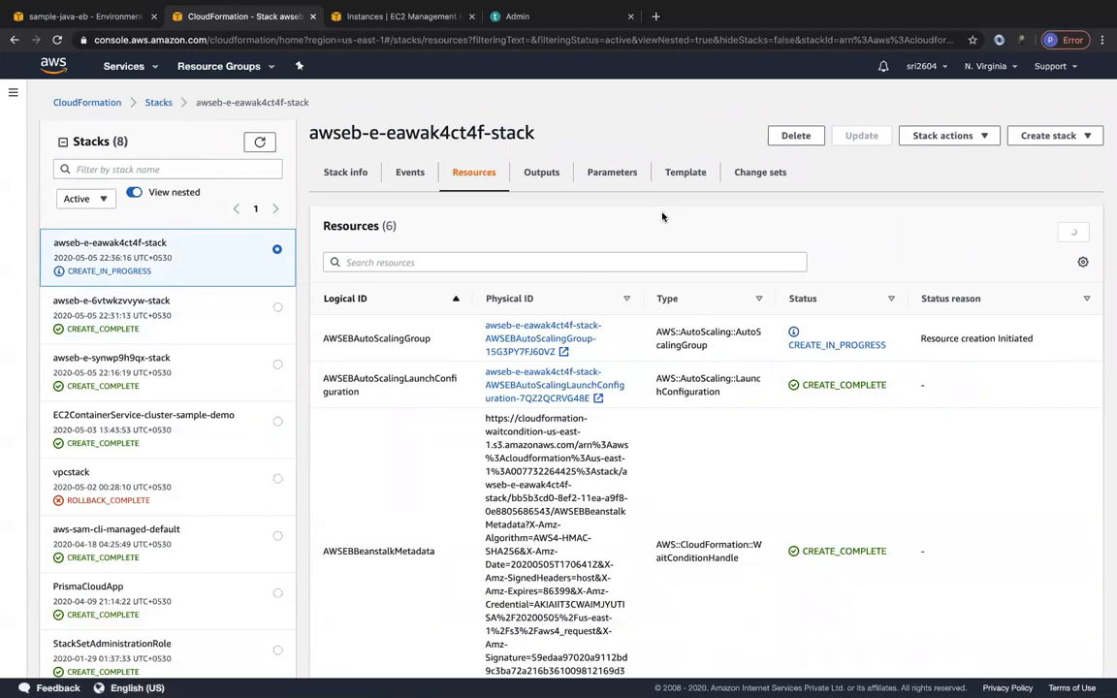
click(378, 18)
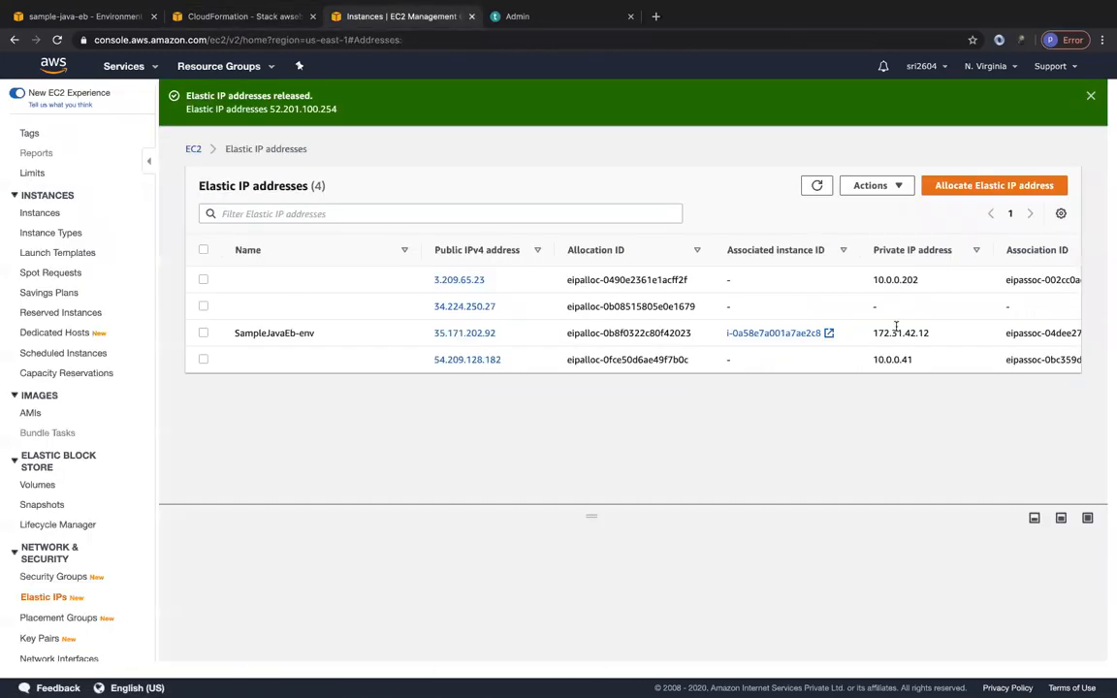
click(817, 185)
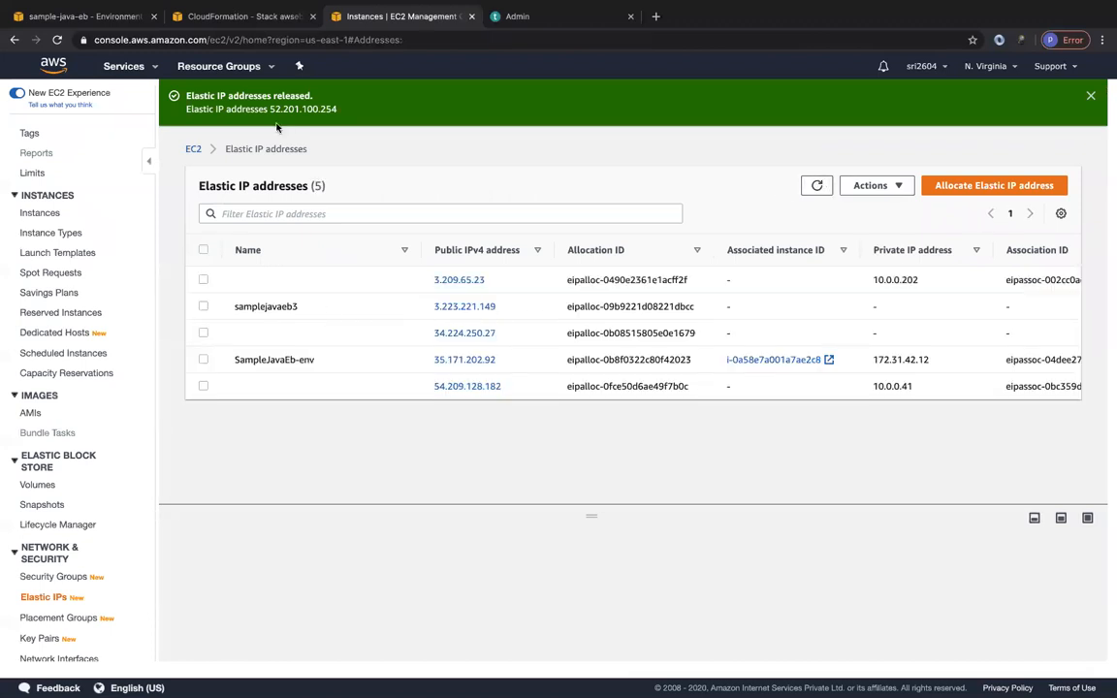
click(233, 16)
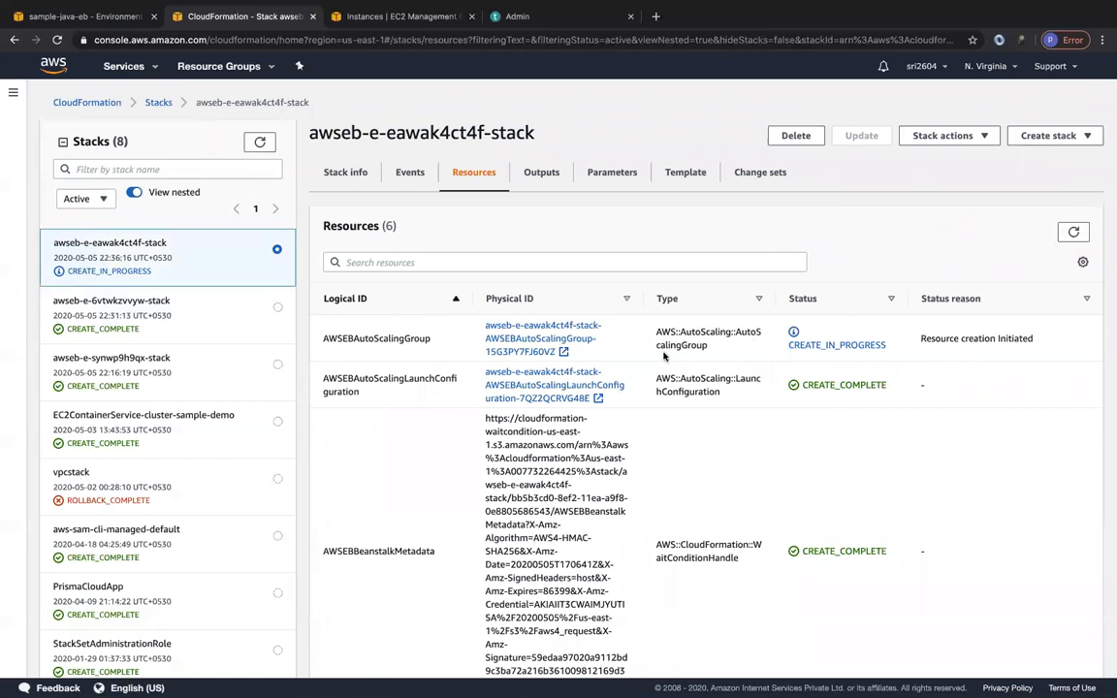
scroll(728, 528, down, 5)
scroll(679, 436, up, 5)
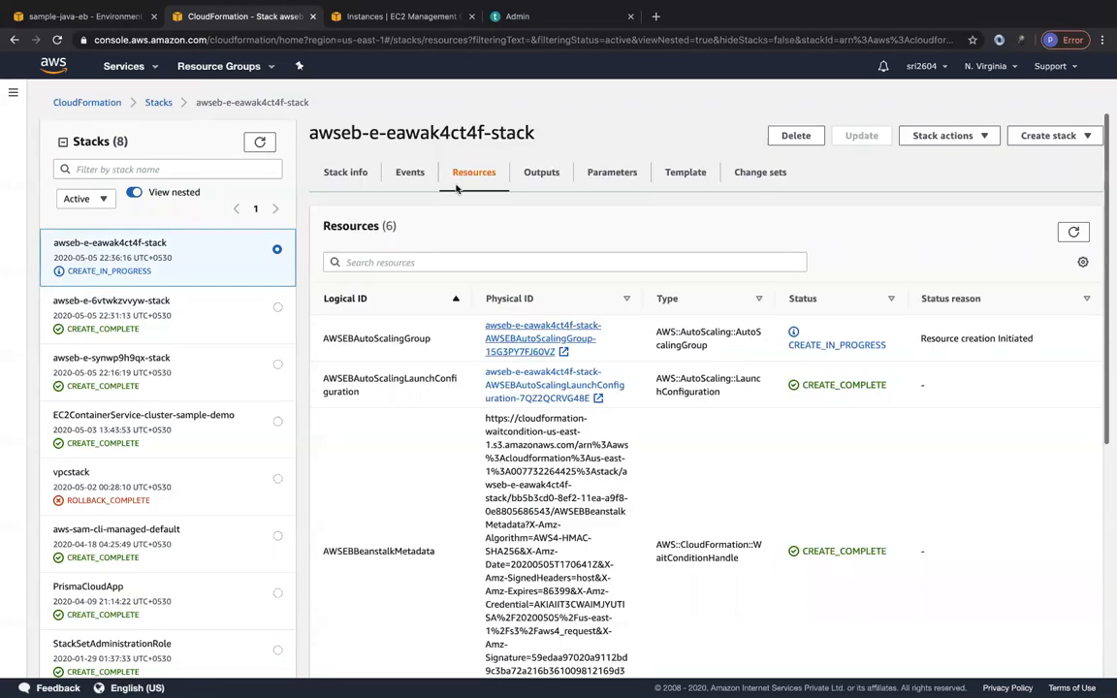
View the samplejavaeb3 instance's details in the EC2 instances list and refresh its state.
click(330, 19)
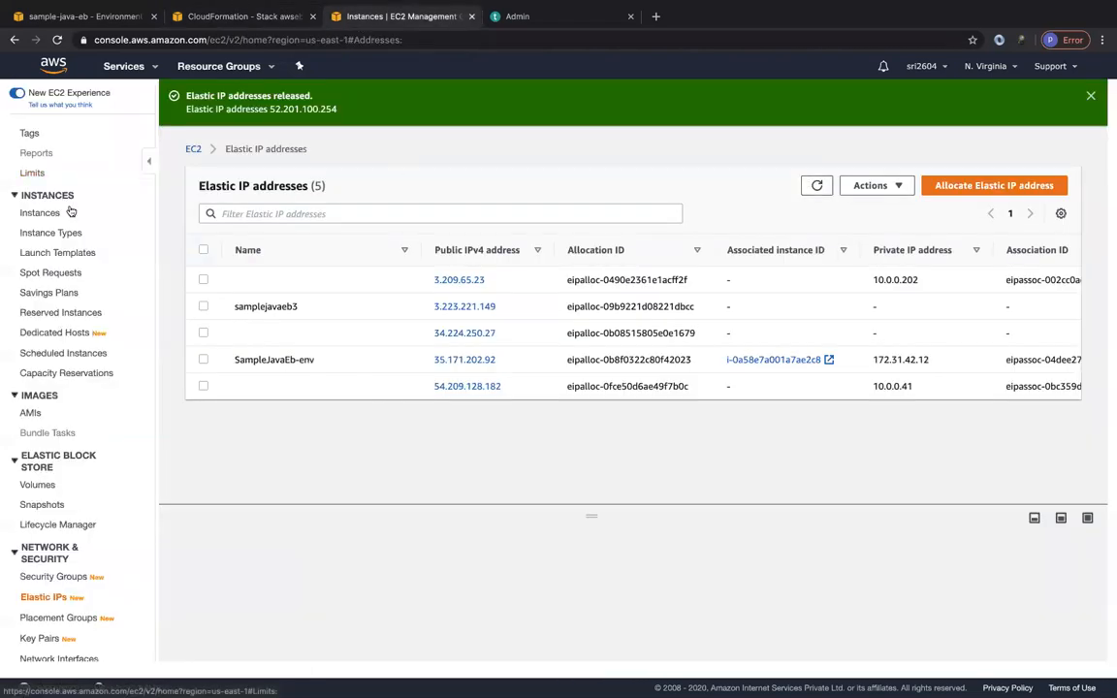
click(39, 213)
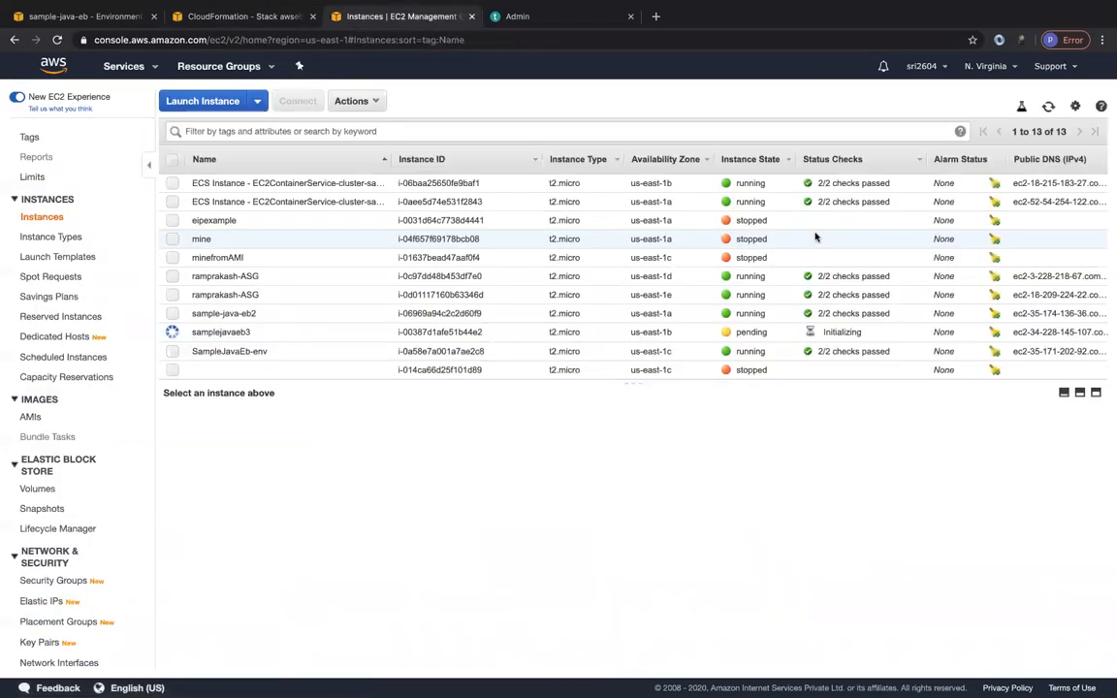
click(240, 332)
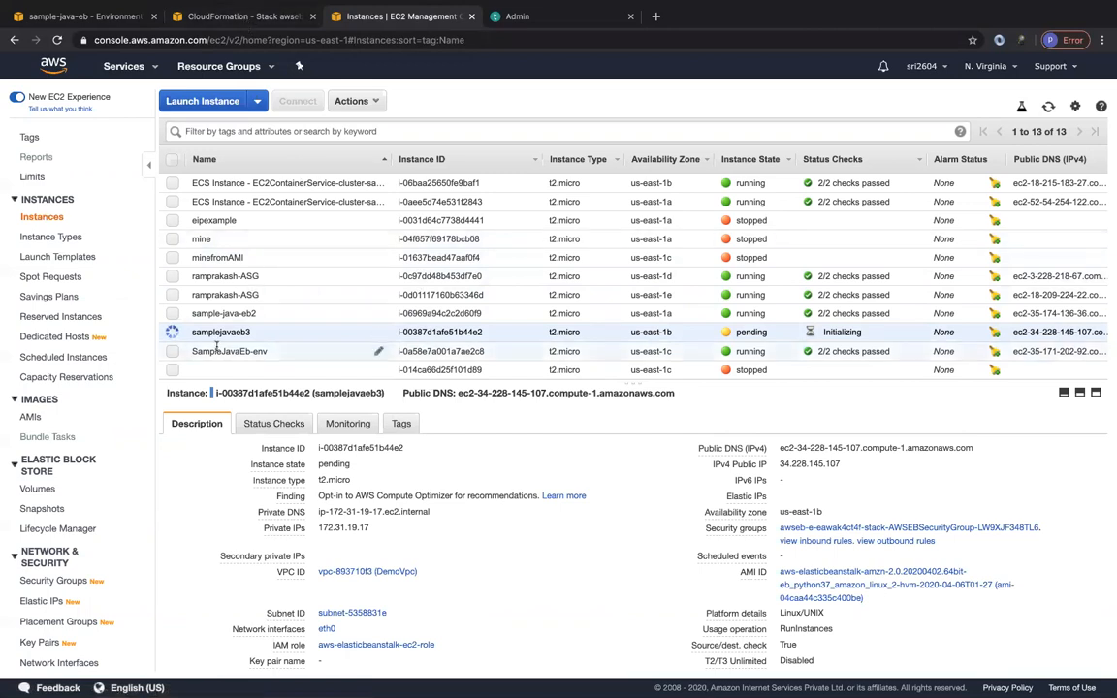
click(1048, 107)
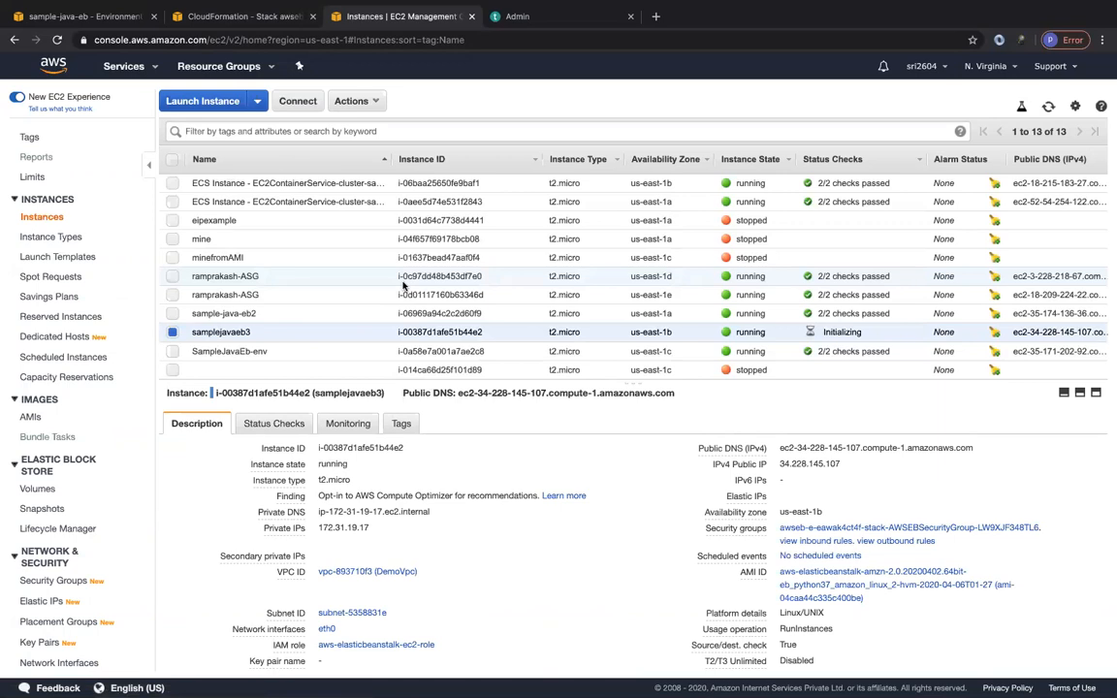
In Elastic Beanstalk, review the Clone environment settings for SampleJavaEb-env and leave them without cloning.
click(103, 15)
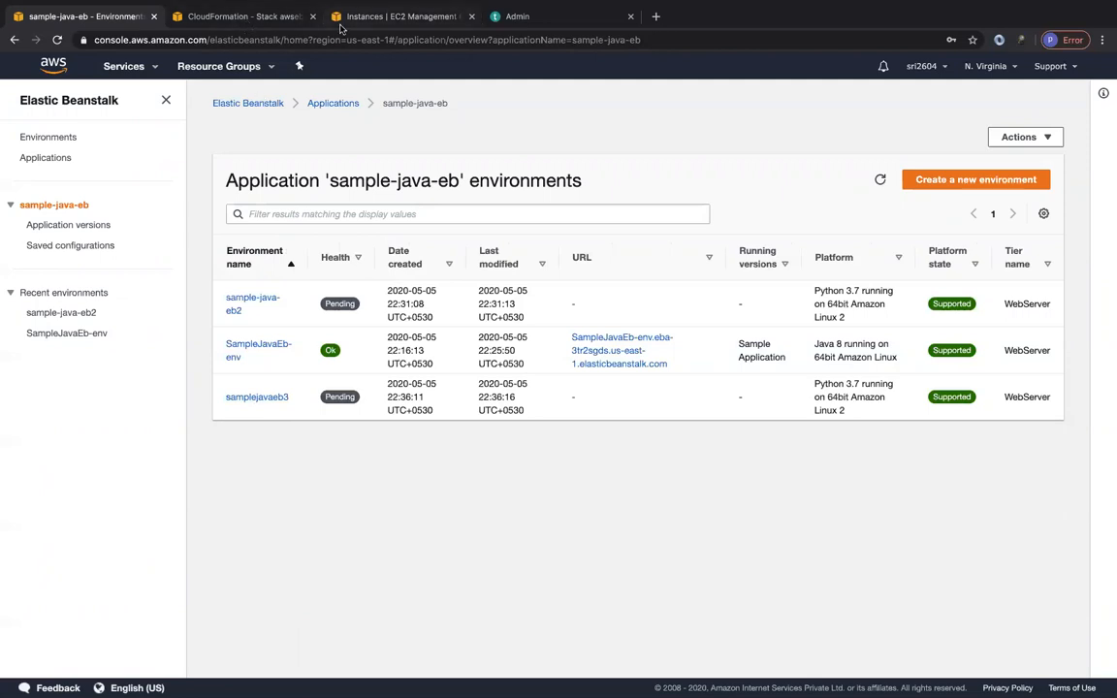
click(235, 349)
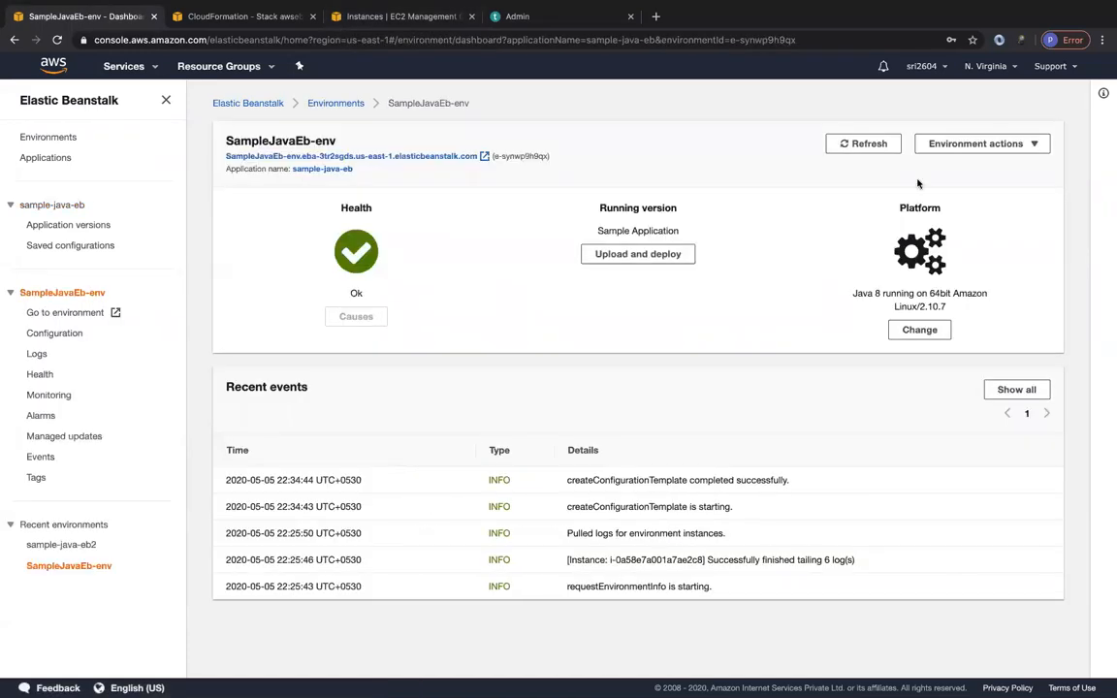
click(981, 144)
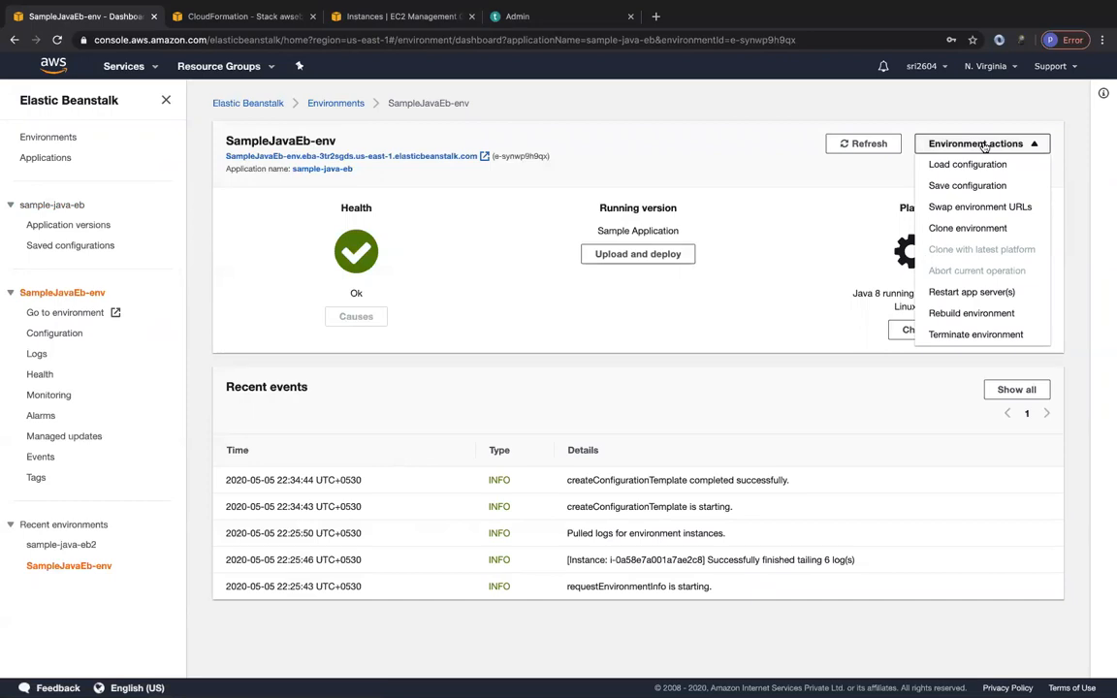
click(960, 228)
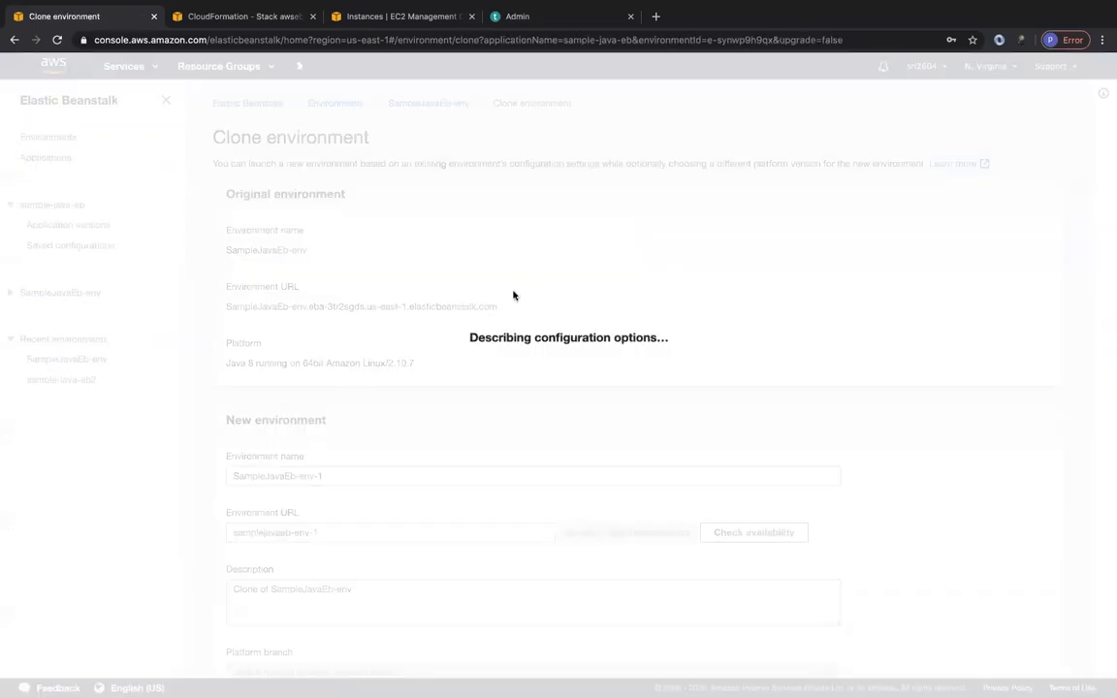
scroll(473, 496, down, 1)
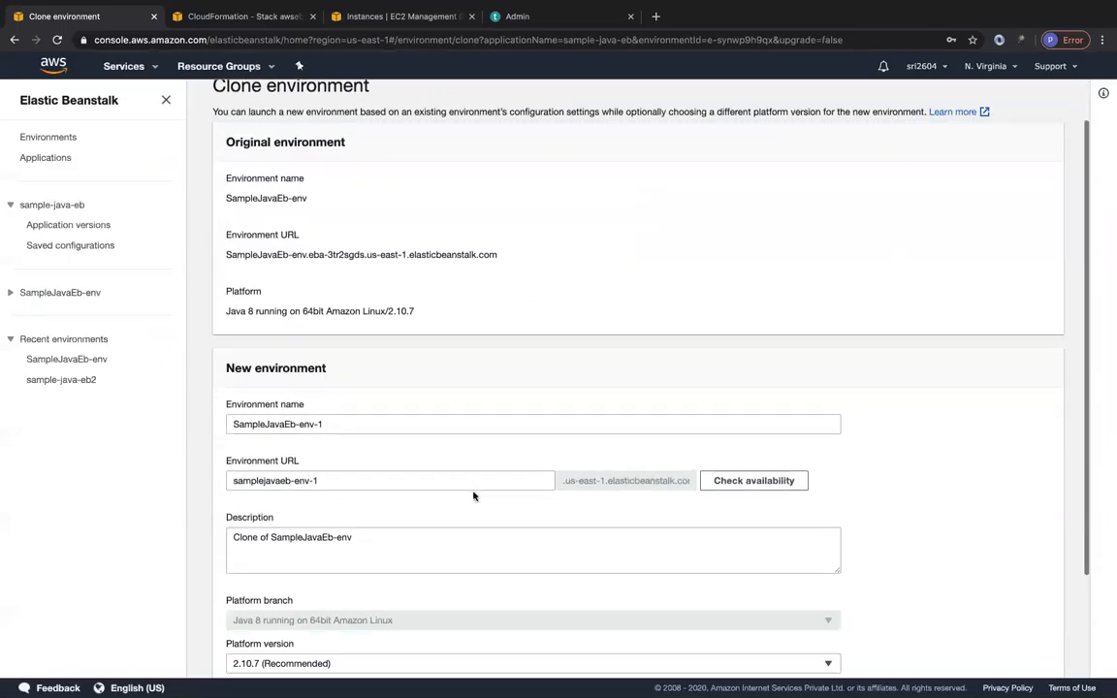
scroll(473, 495, down, 3)
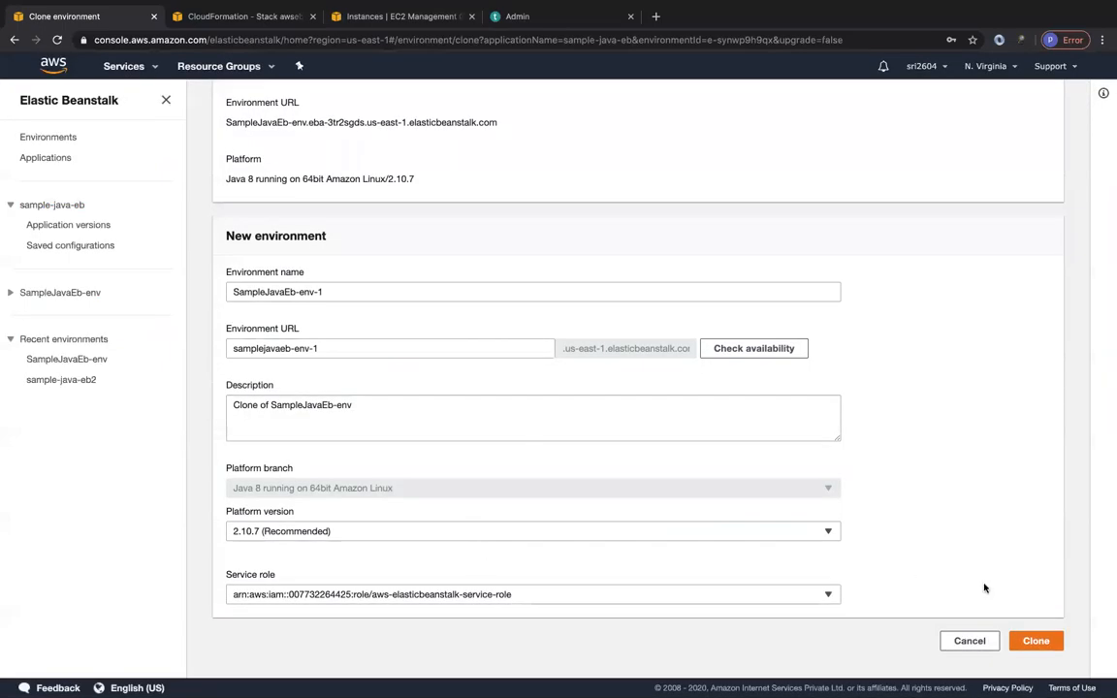
scroll(474, 486, up, 4)
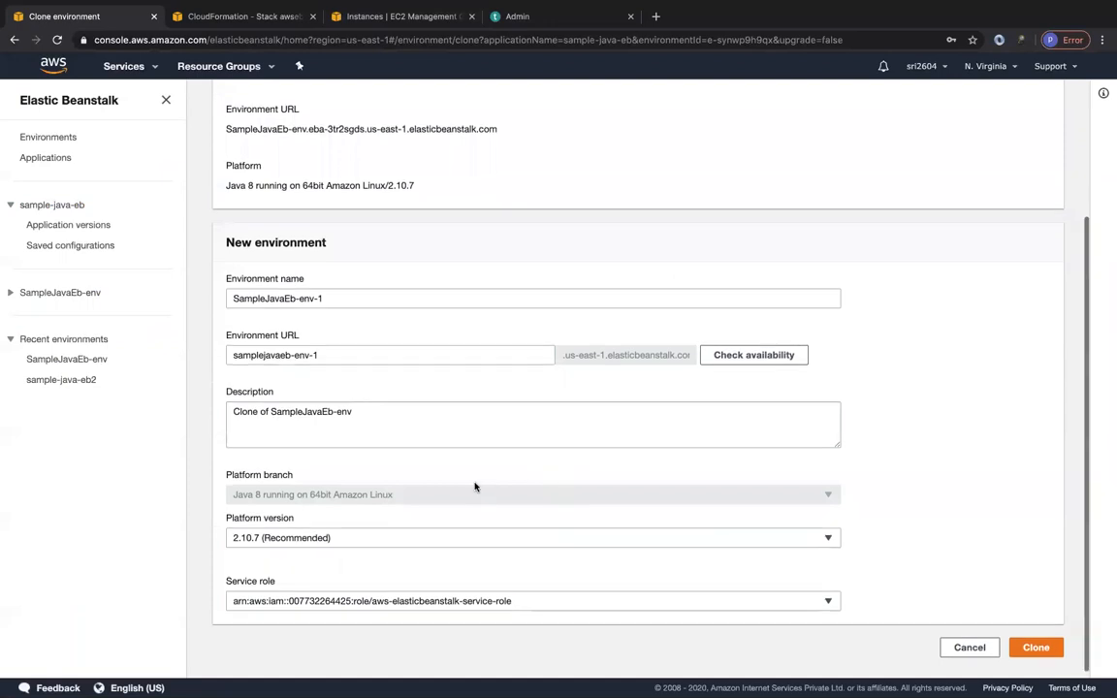
scroll(474, 485, down, 4)
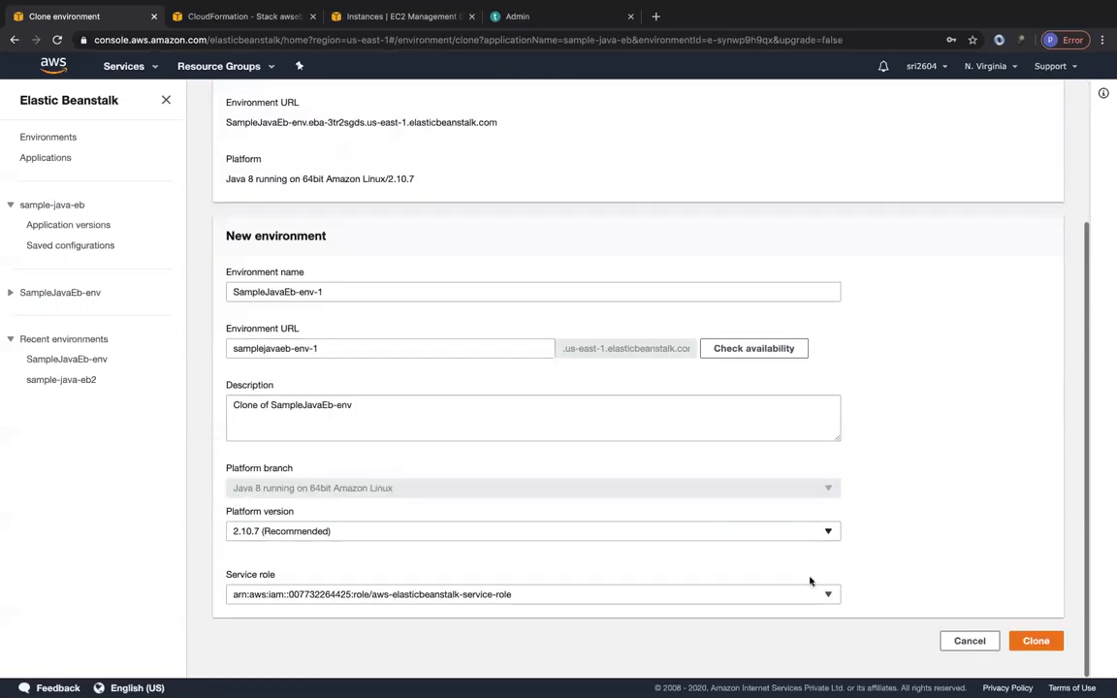
click(948, 642)
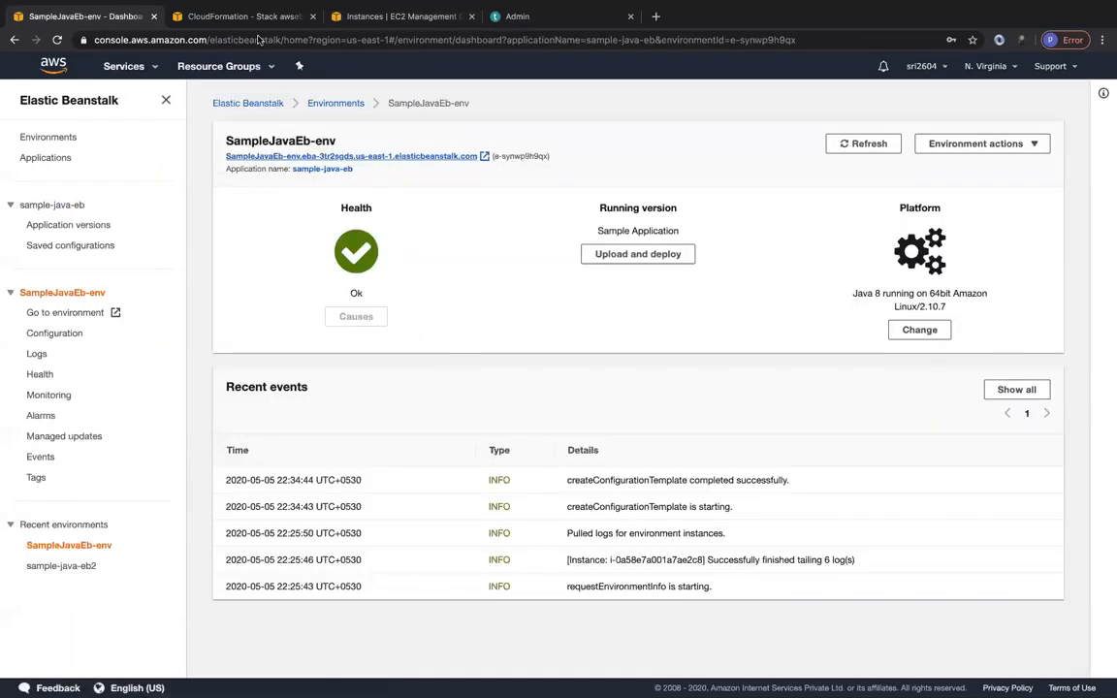
Refresh the newest stack's resources in CloudFormation and check the health of all environments in Elastic Beanstalk.
click(245, 16)
click(1071, 233)
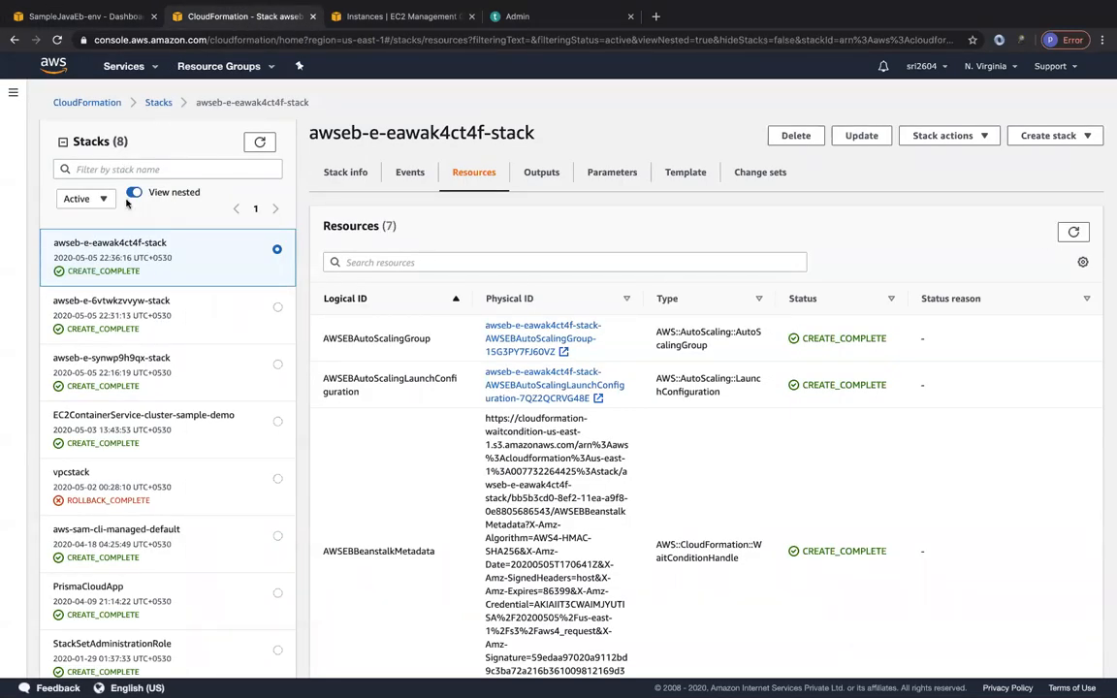
click(124, 15)
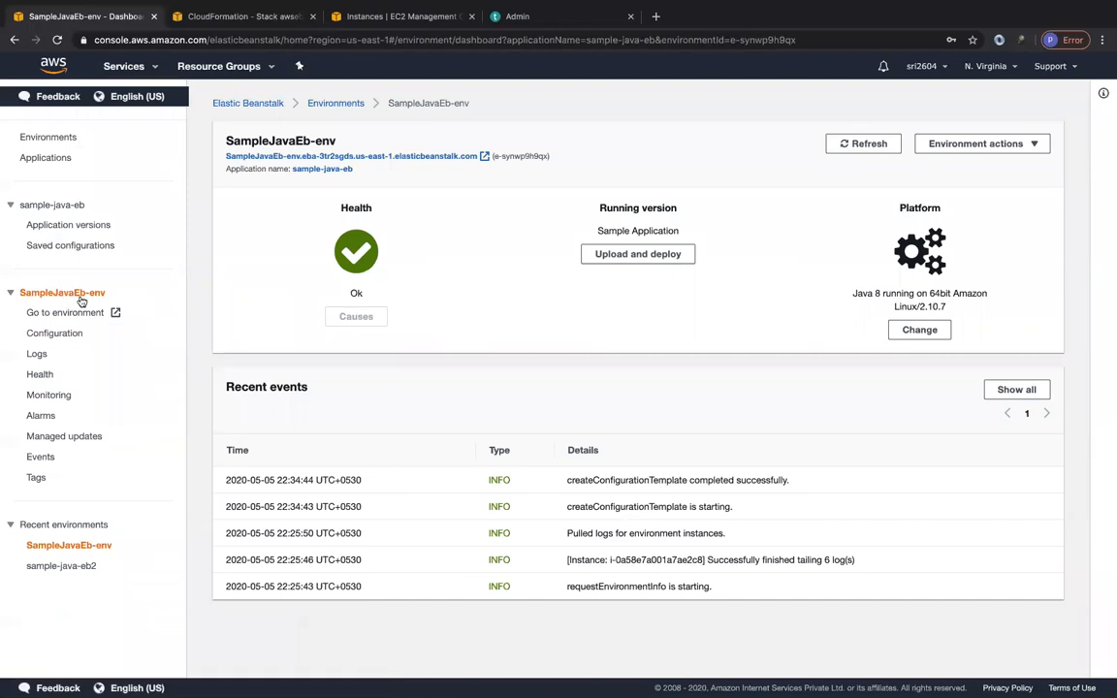
click(335, 102)
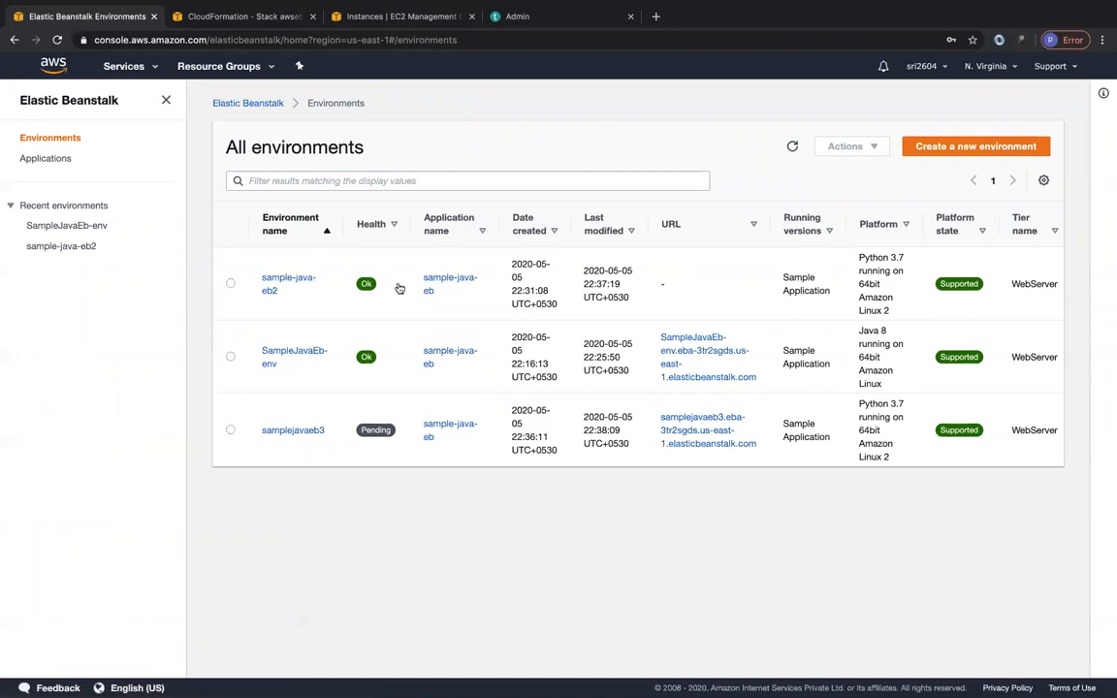
Open the sample-java-eb2 environment and examine the IP address in its recent warning event.
click(292, 282)
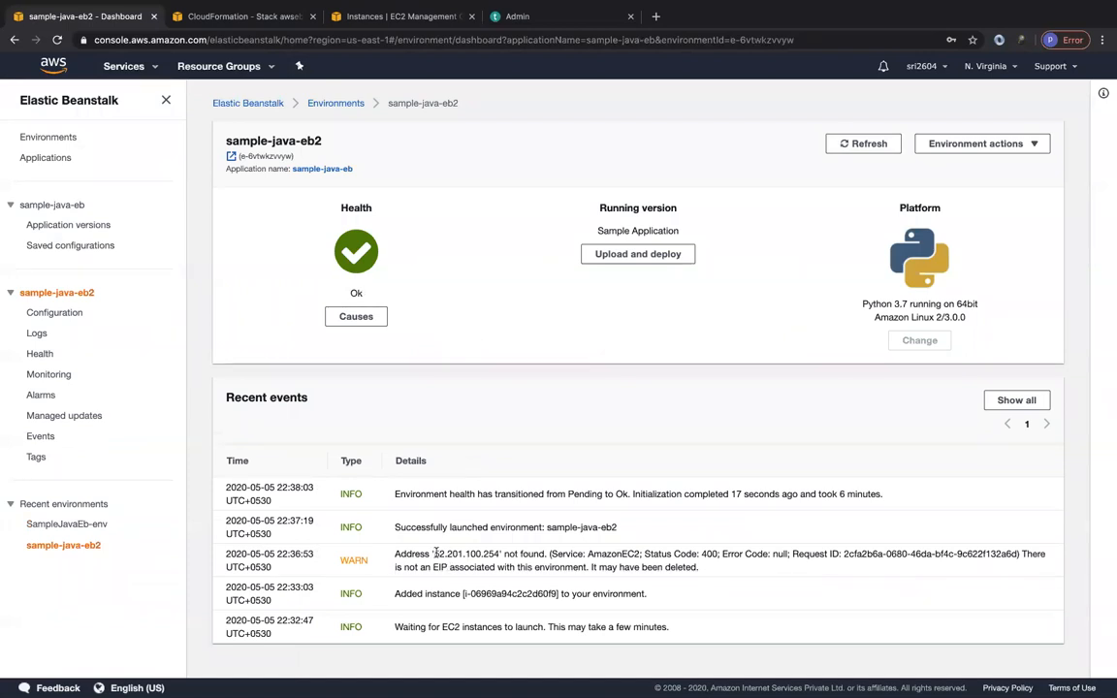
drag(434, 553, 505, 552)
click(505, 552)
drag(432, 553, 497, 554)
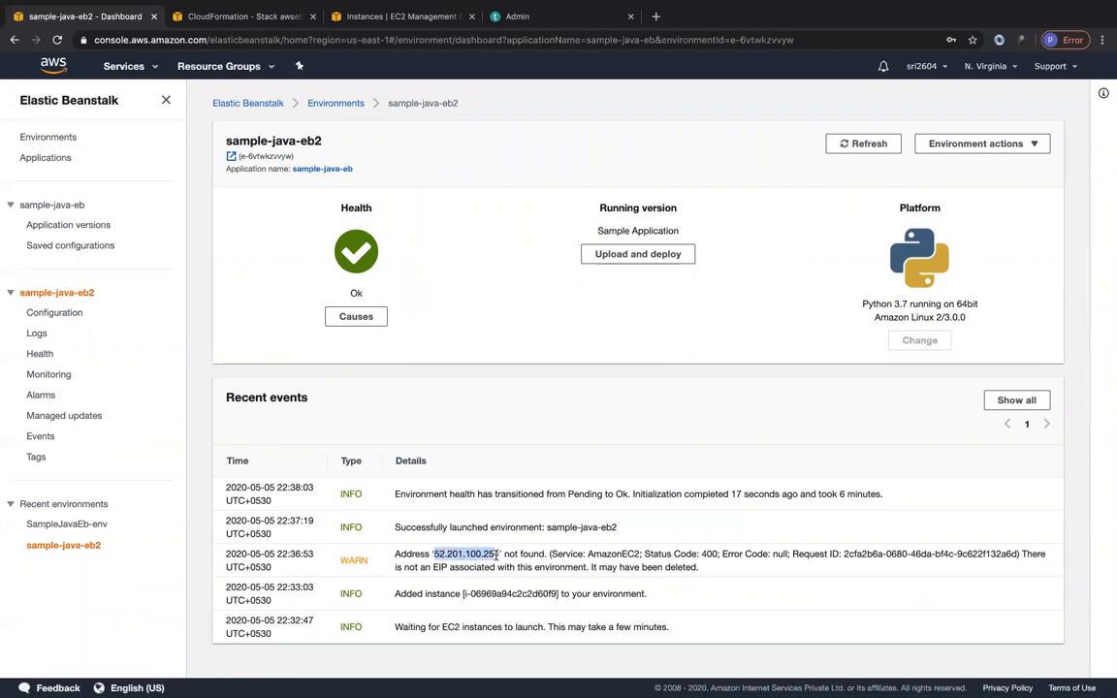
click(495, 555)
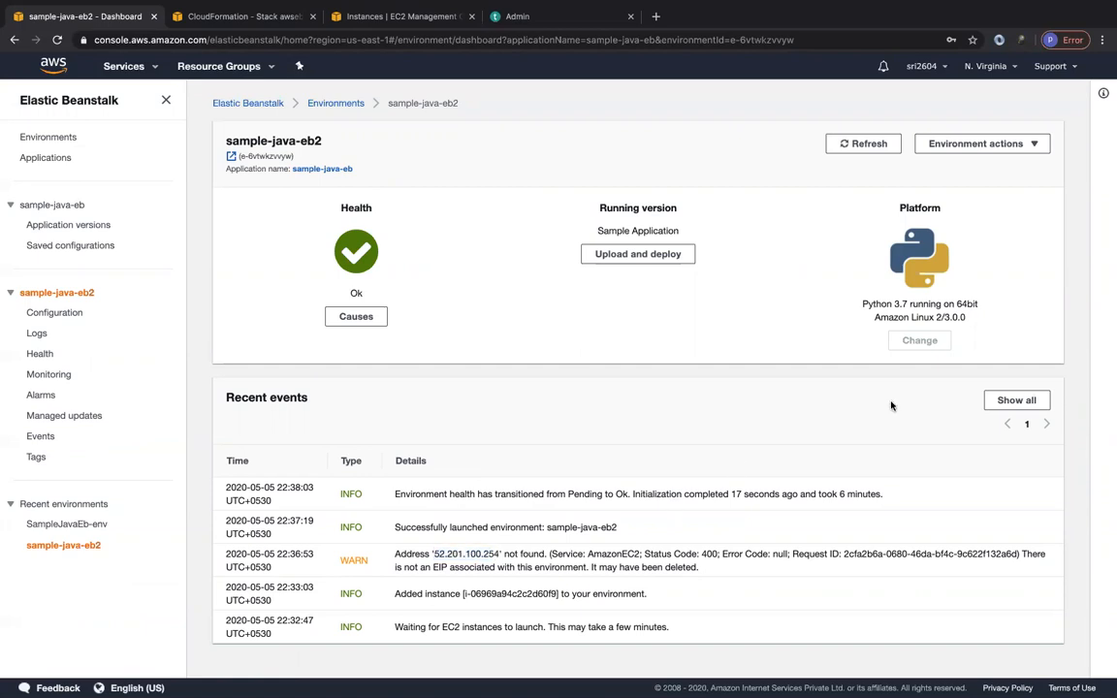
From the list of all environments, open the SampleJavaEb-env and samplejavaeb3 URLs in new tabs and view both sample pages.
click(336, 103)
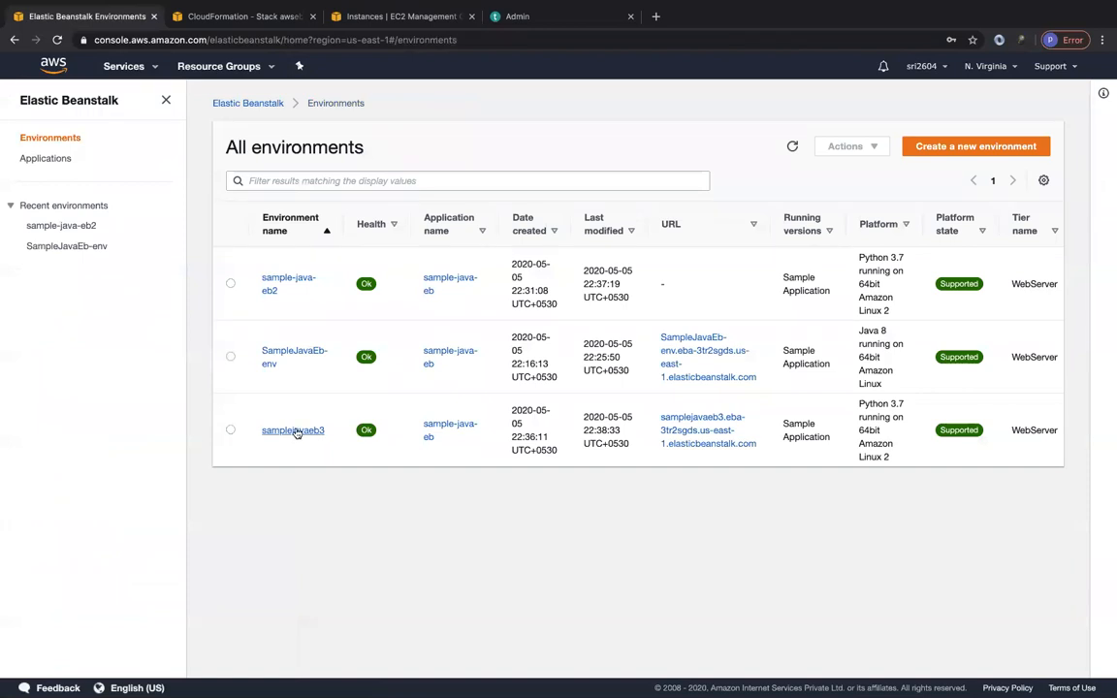
right_click(674, 378)
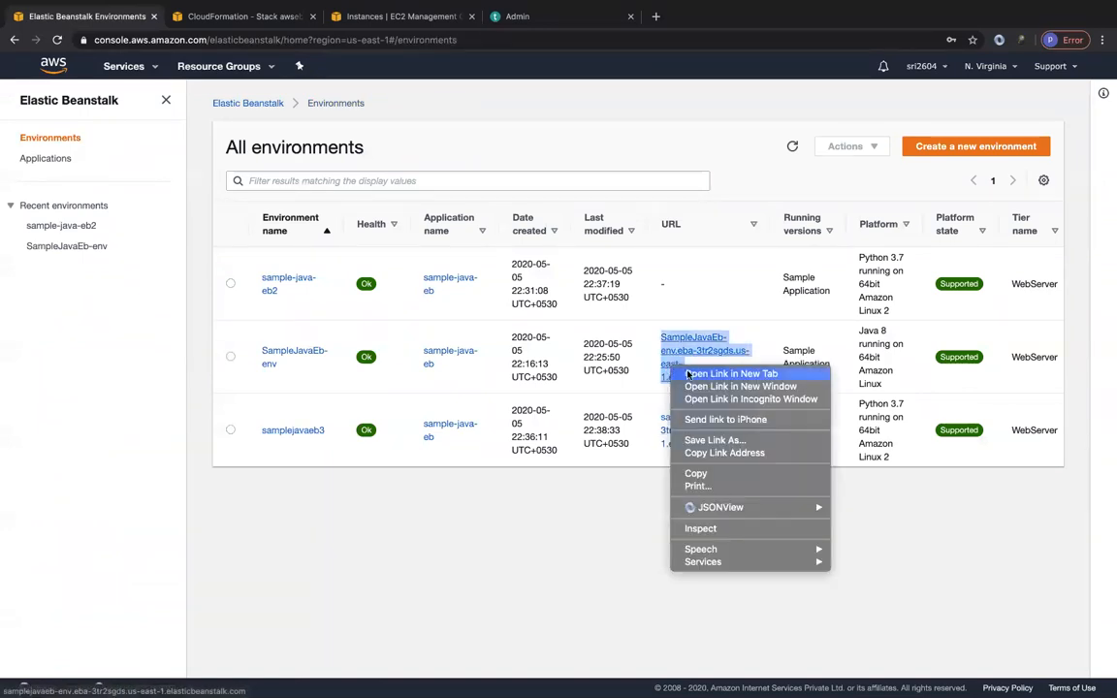
click(688, 374)
right_click(677, 424)
click(690, 427)
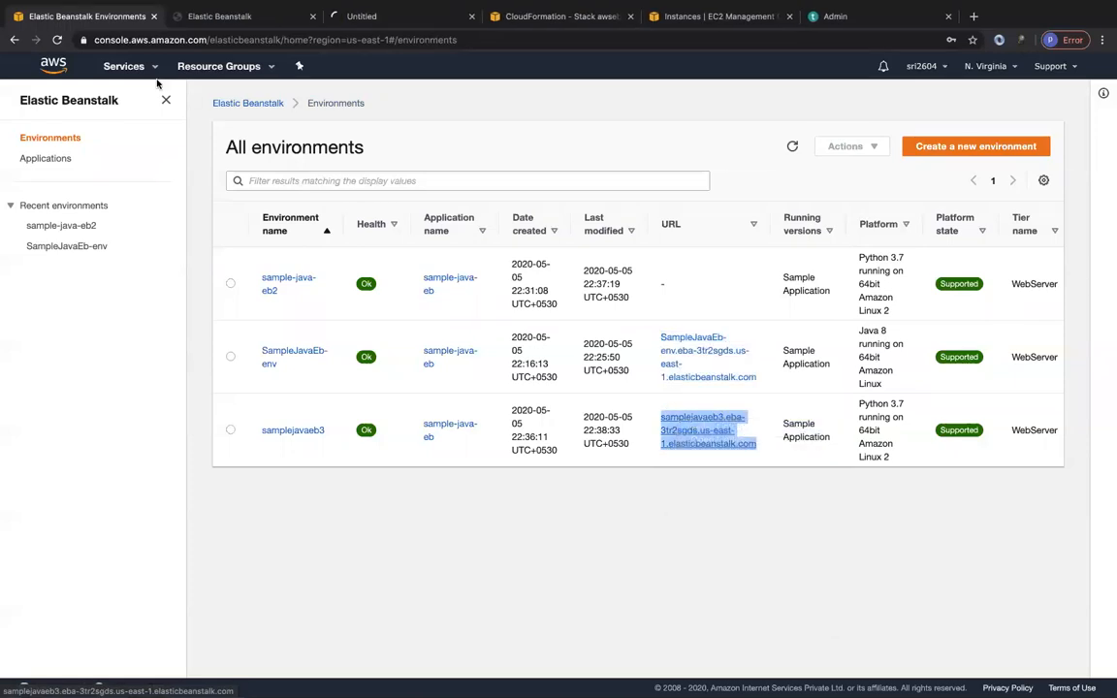
click(219, 20)
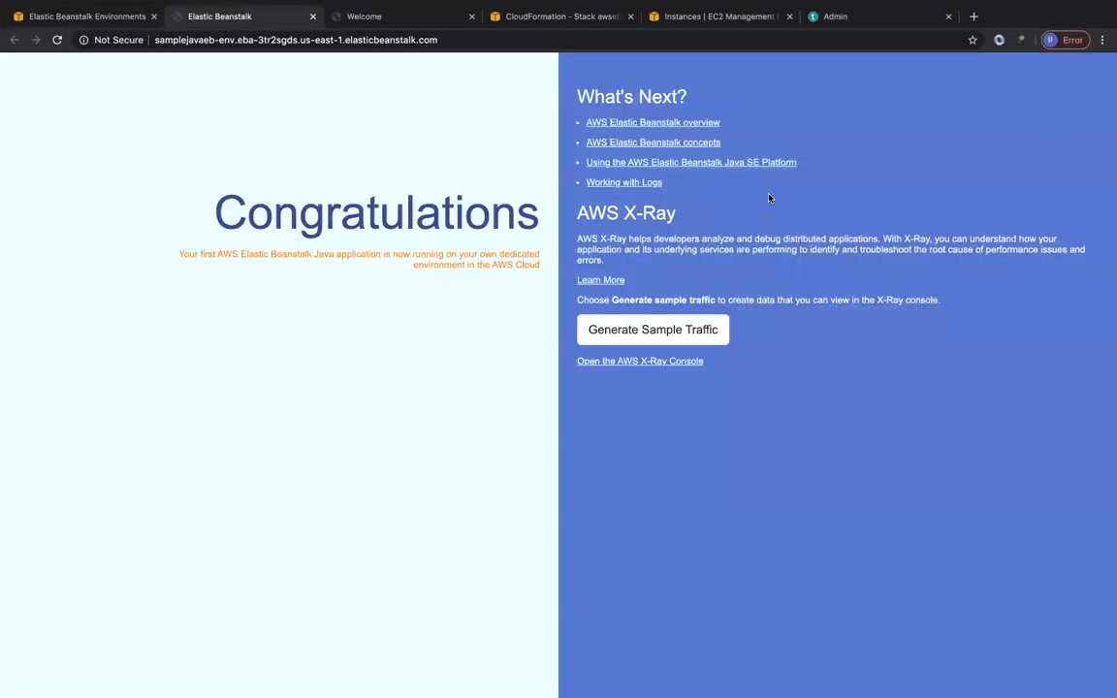
click(380, 19)
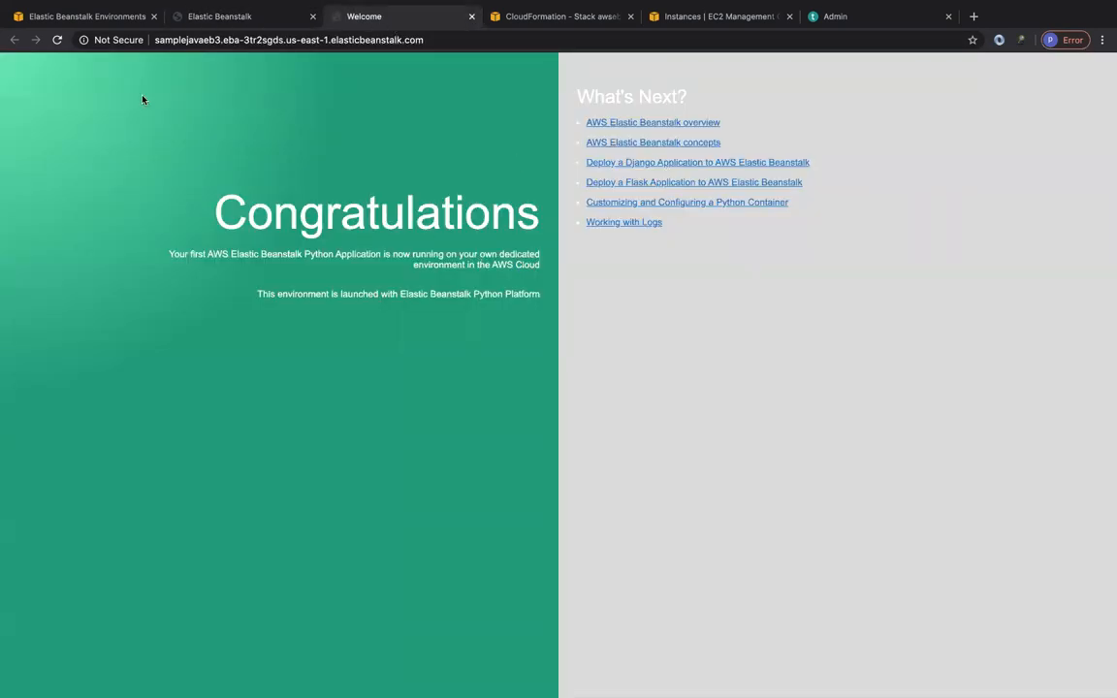
Swap the environment URL of SampleJavaEb-env with samplejavaeb3 and read the CNAME swap event in the recent events.
click(97, 19)
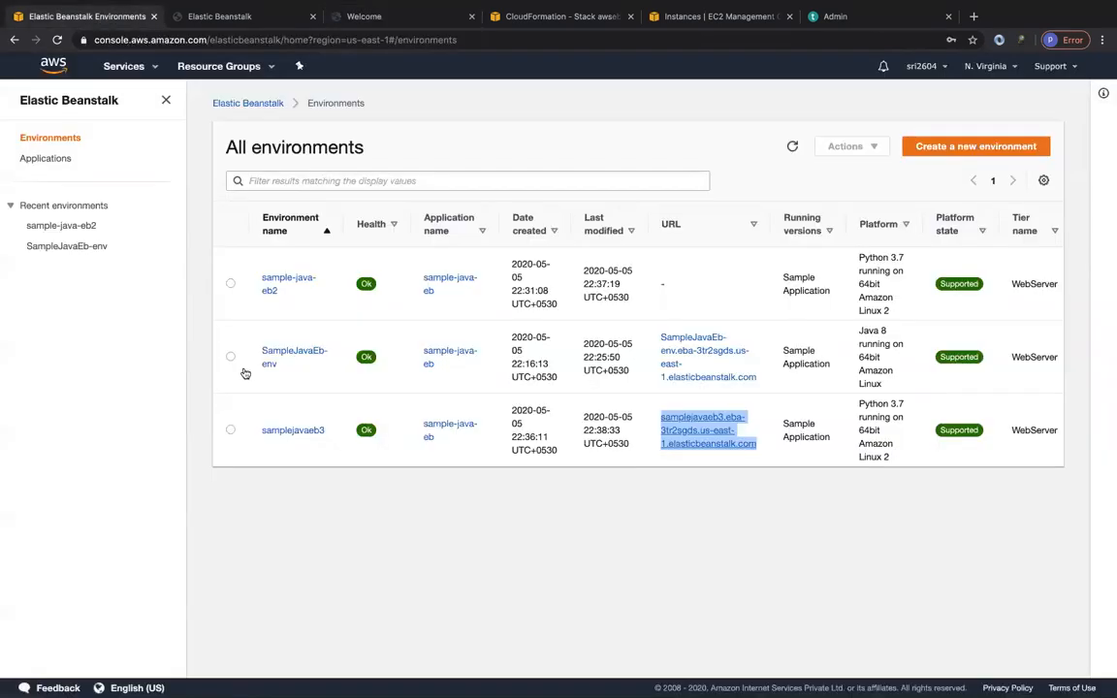
click(296, 353)
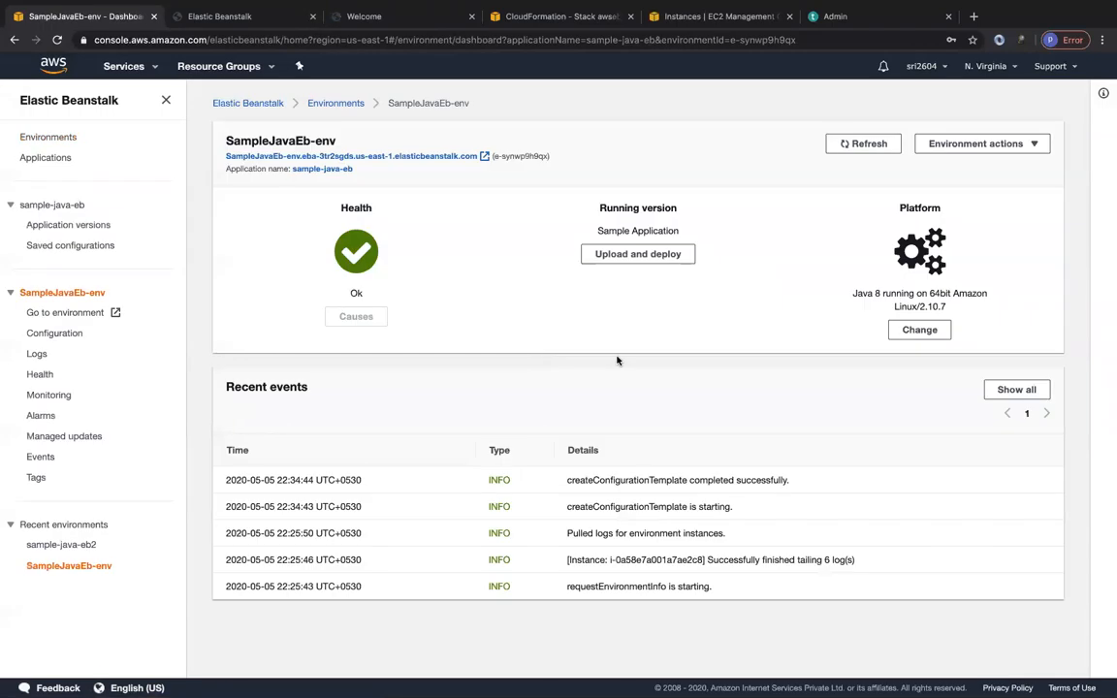
click(977, 145)
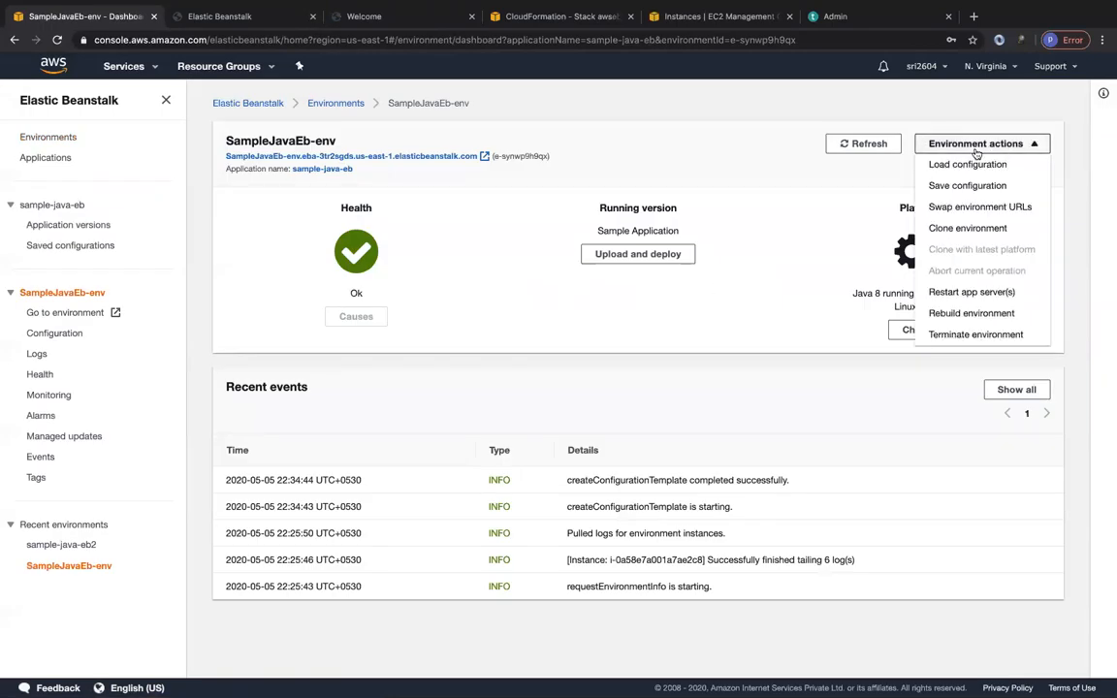
click(972, 209)
click(354, 468)
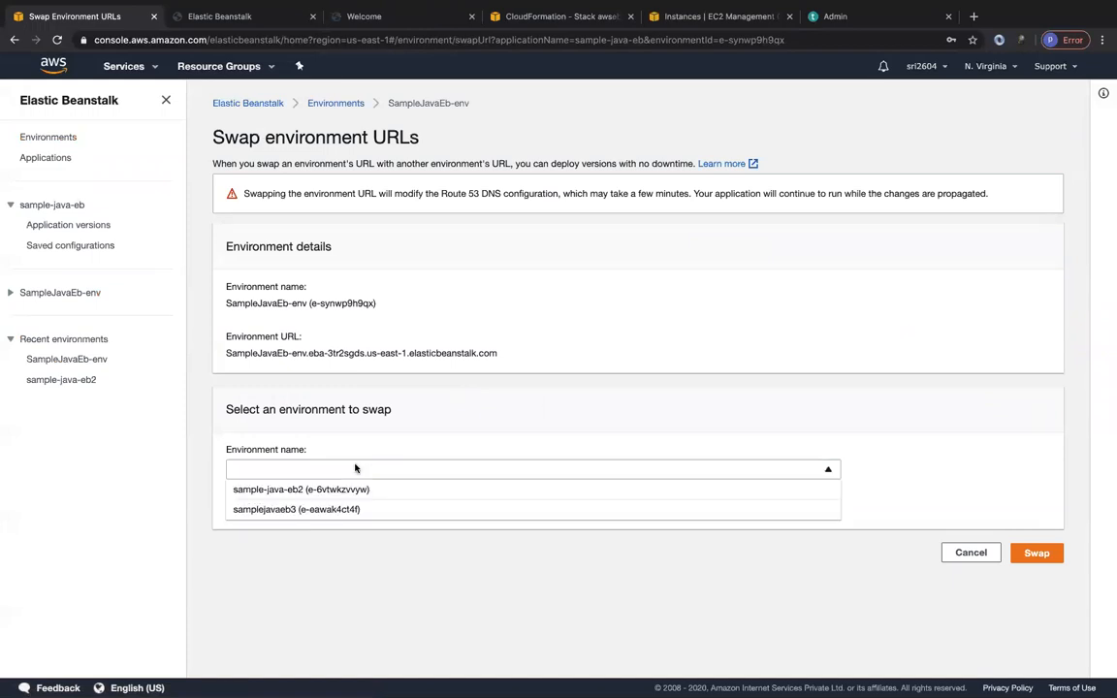
click(296, 510)
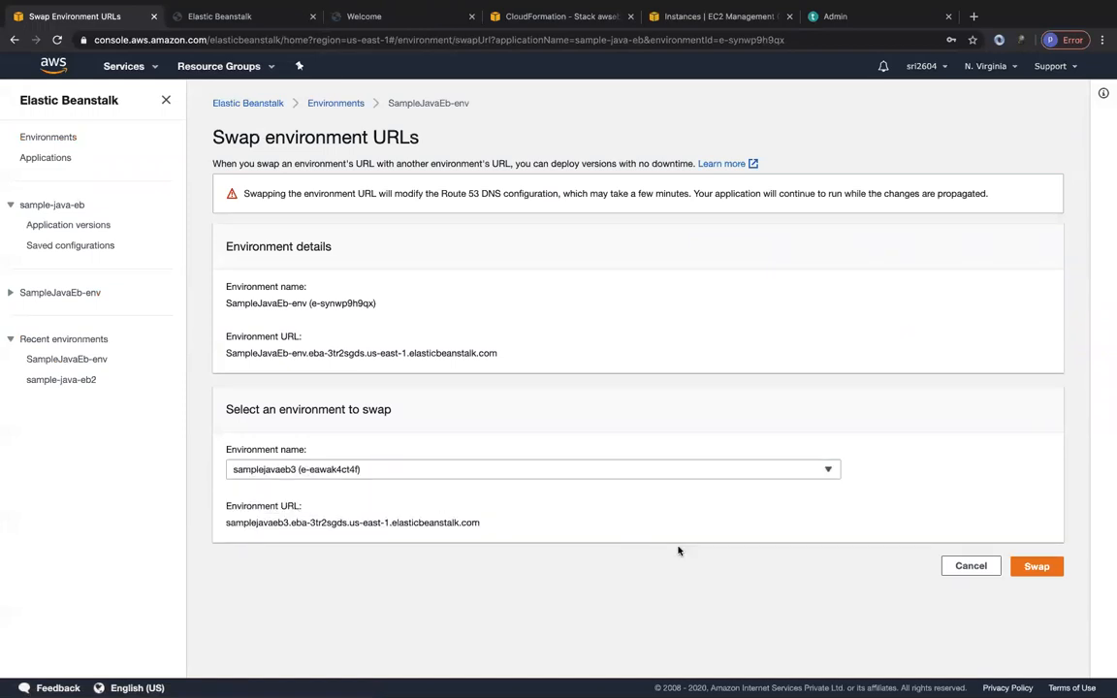
click(1040, 568)
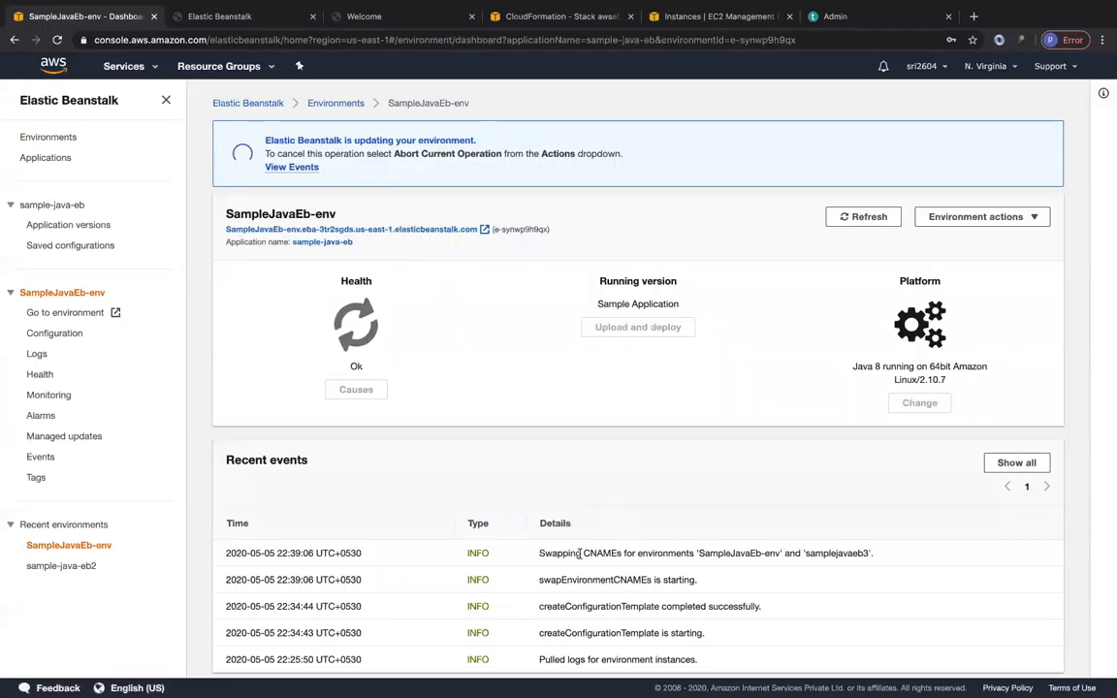
drag(584, 555, 674, 553)
click(678, 551)
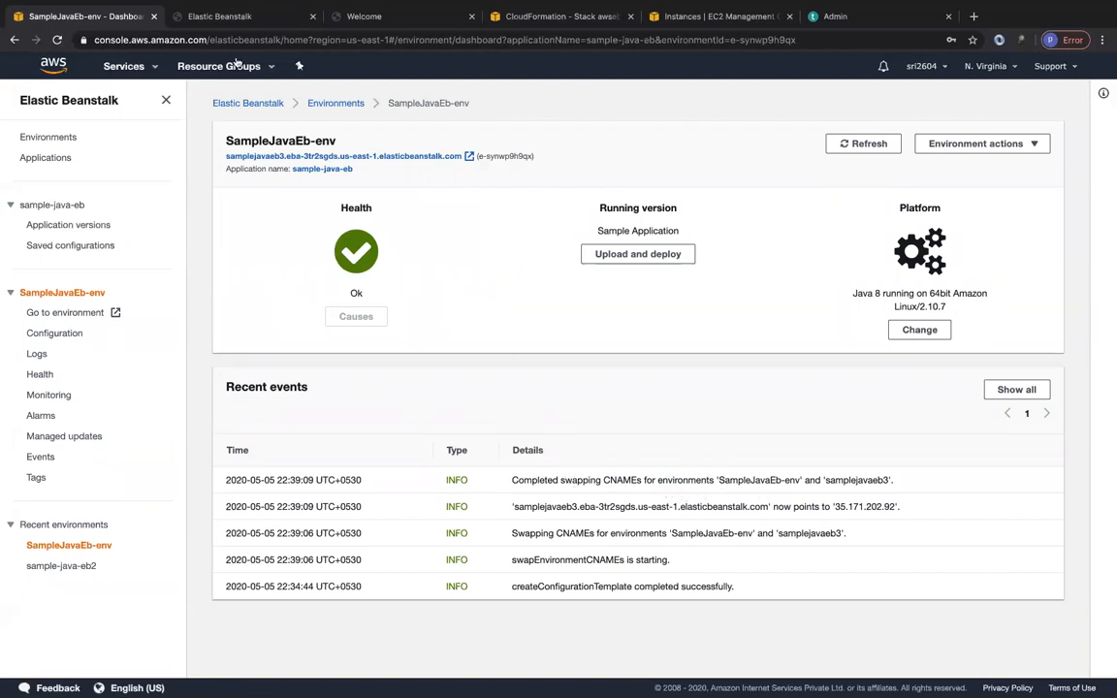
Reload the open SampleJavaEb-env and samplejavaeb3 sample pages to check which application each URL serves.
click(221, 16)
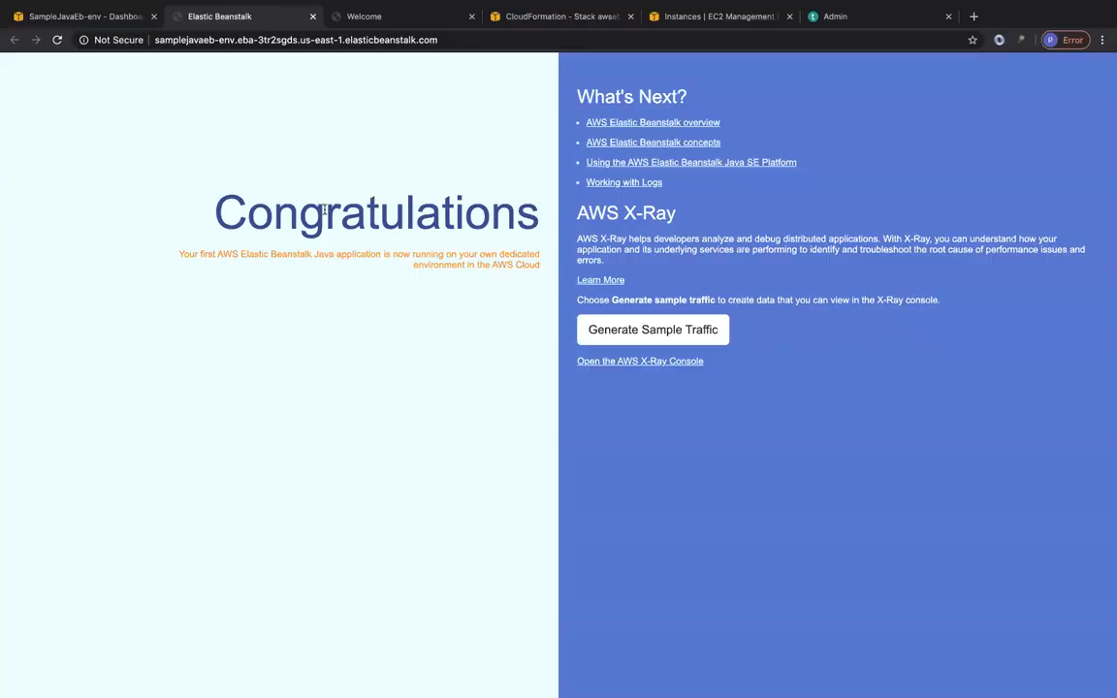
key(super+r)
click(365, 17)
key(super+r)
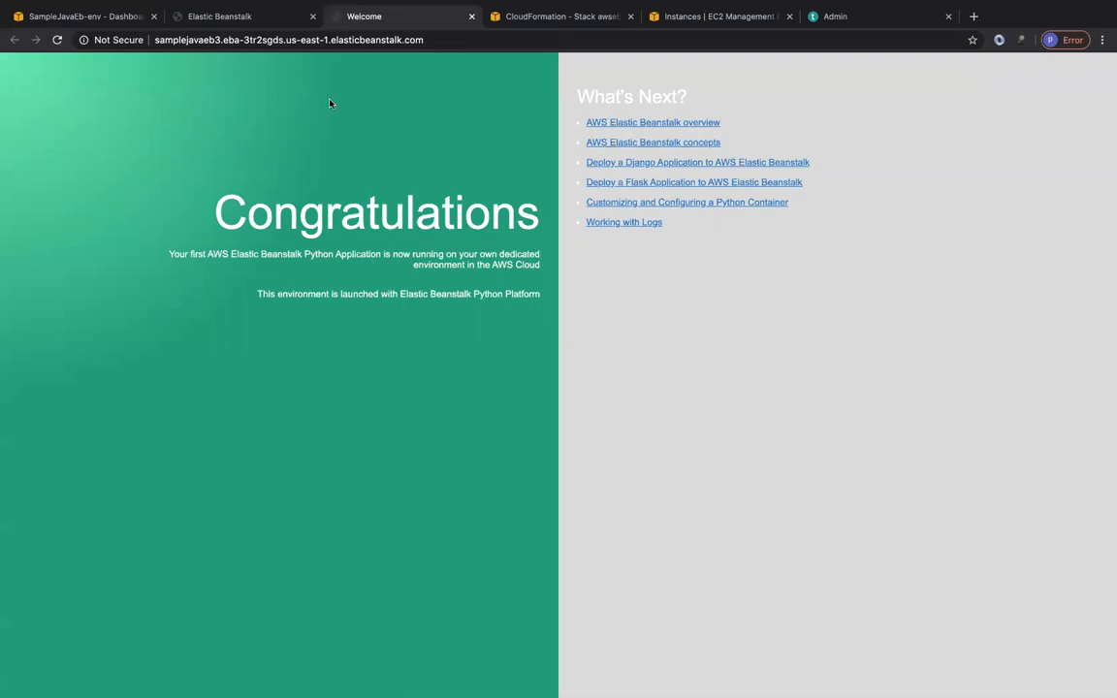
From the list of all environments, copy the URL of SampleJavaEb-env and open it in a new incognito window.
click(84, 17)
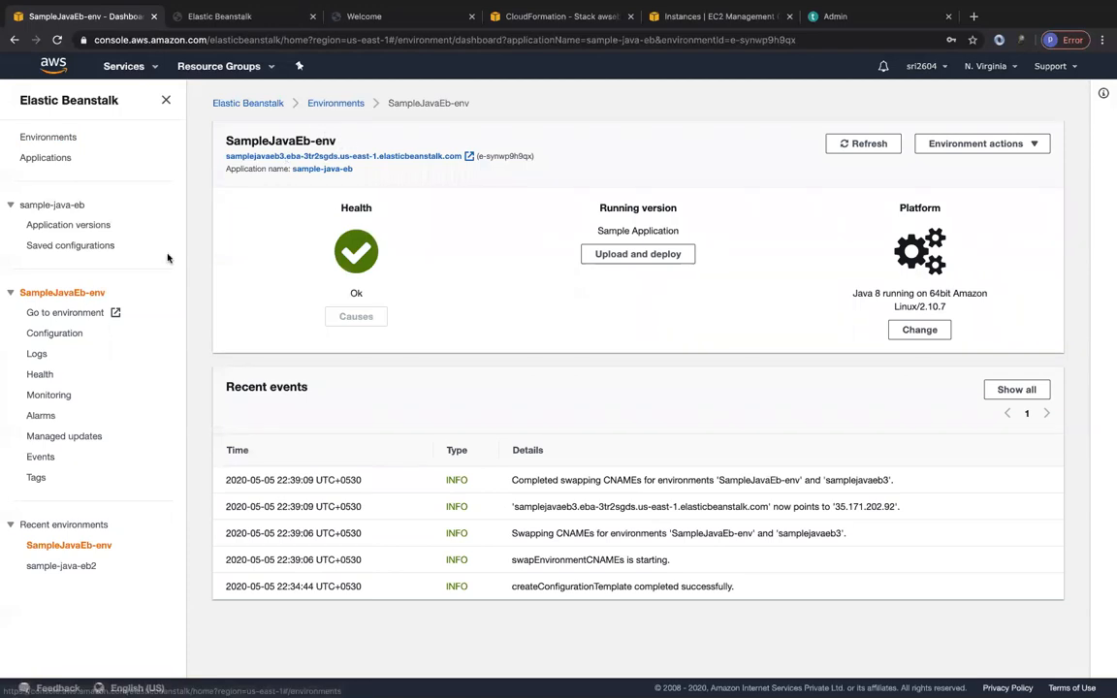
click(346, 103)
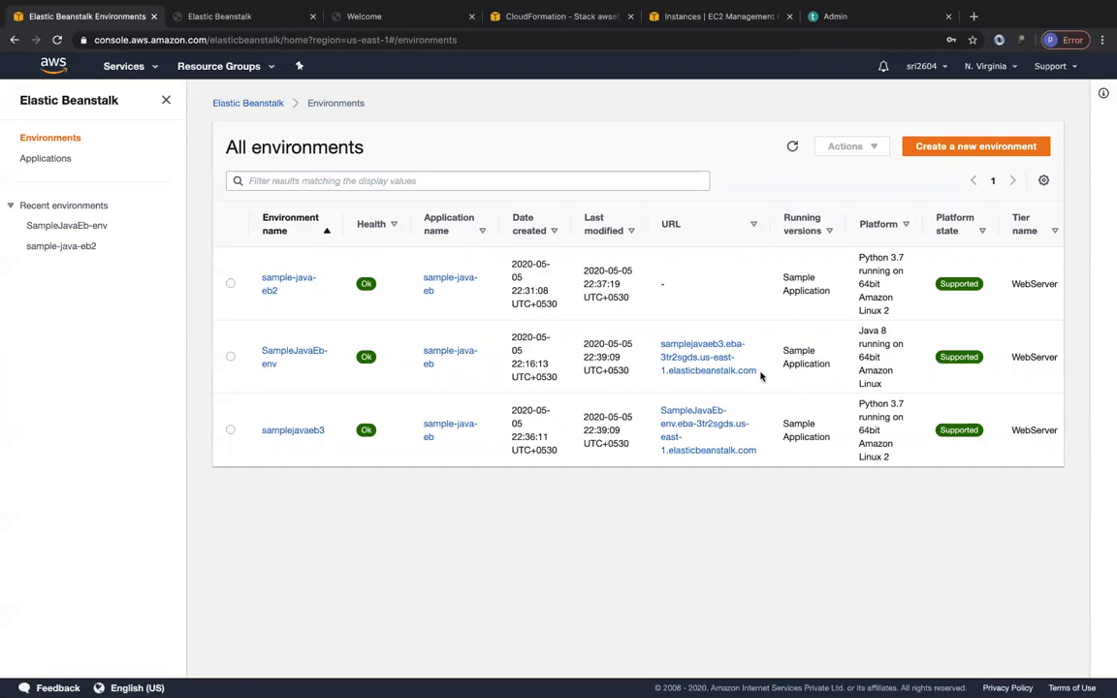
drag(761, 376, 660, 341)
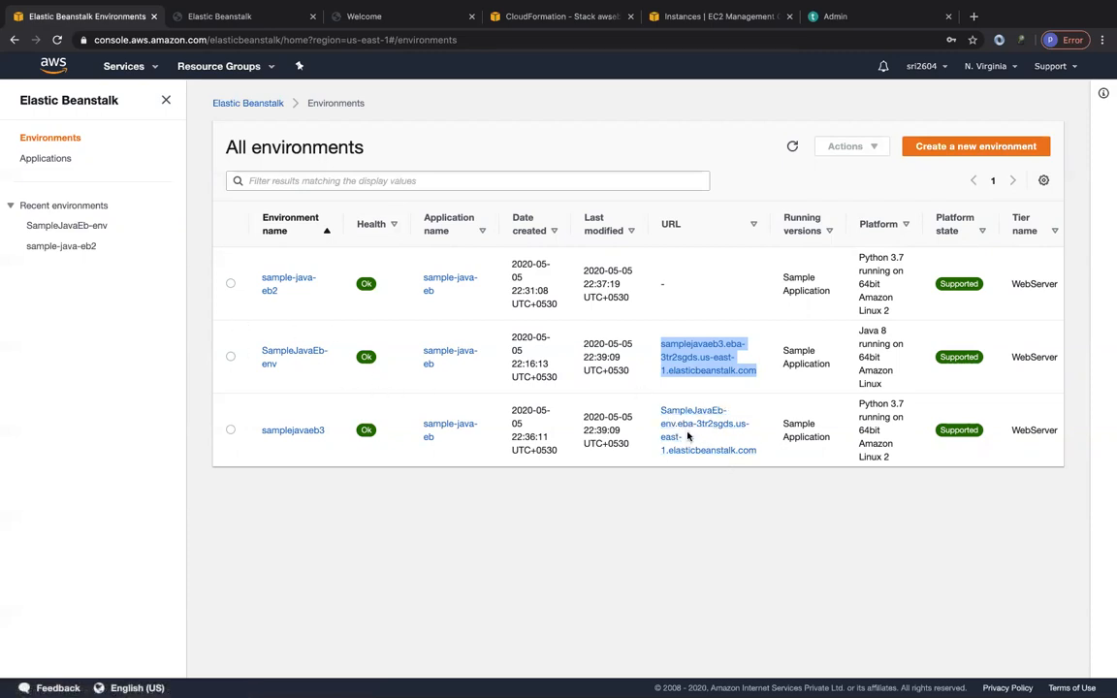
click(763, 379)
drag(757, 376, 651, 352)
key(super+c)
click(1102, 39)
click(985, 106)
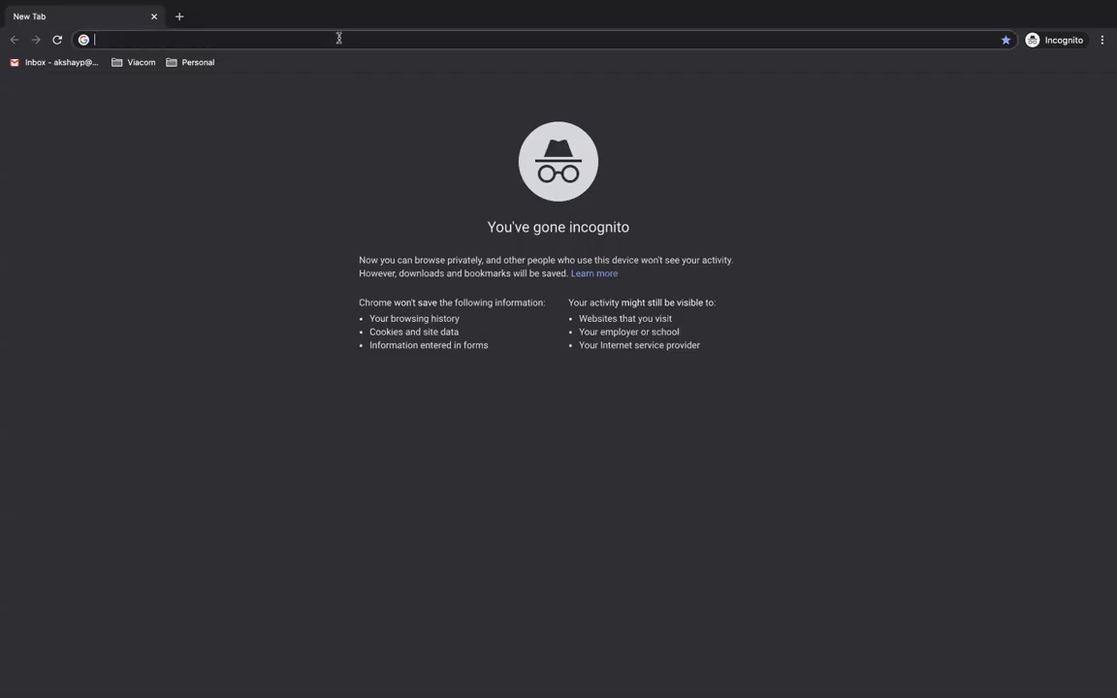
key(super+v)
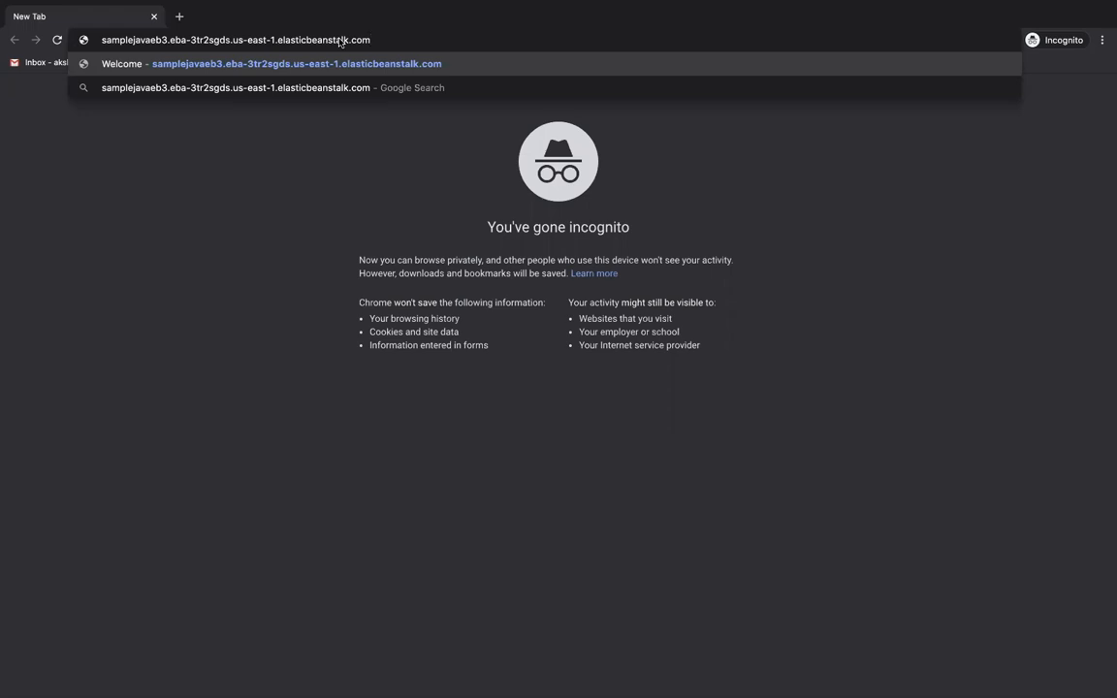
key(Return)
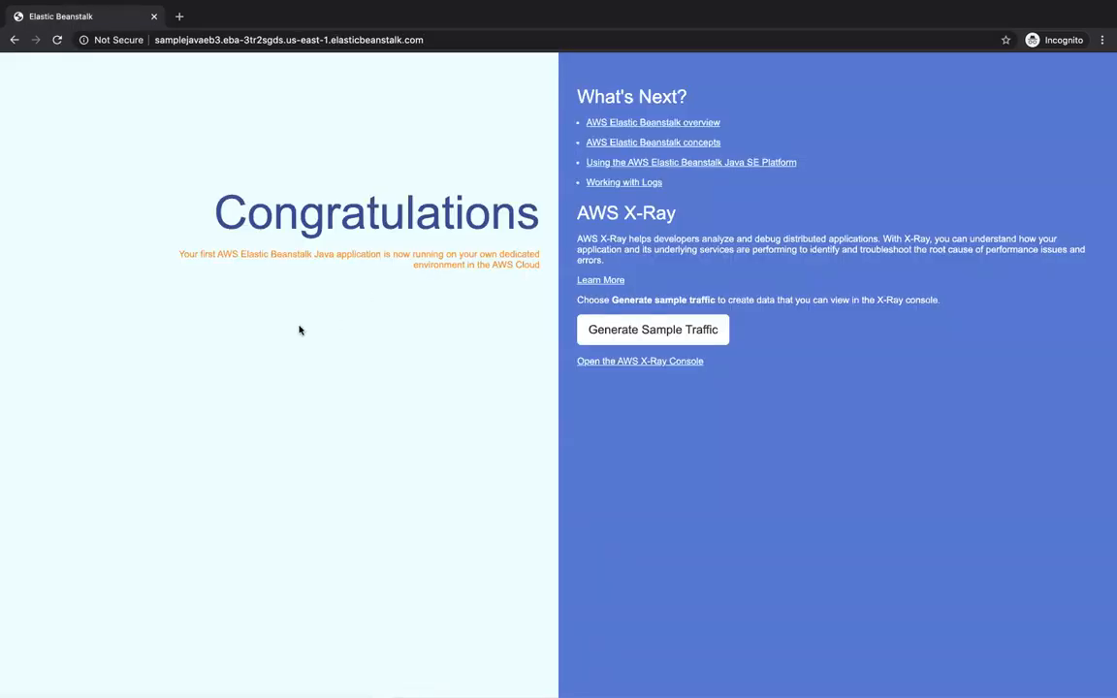
Copy the URL of the samplejavaeb3 environment from the list and open it in a second incognito tab.
key(ctrl+Up)
click(521, 68)
drag(759, 454, 659, 419)
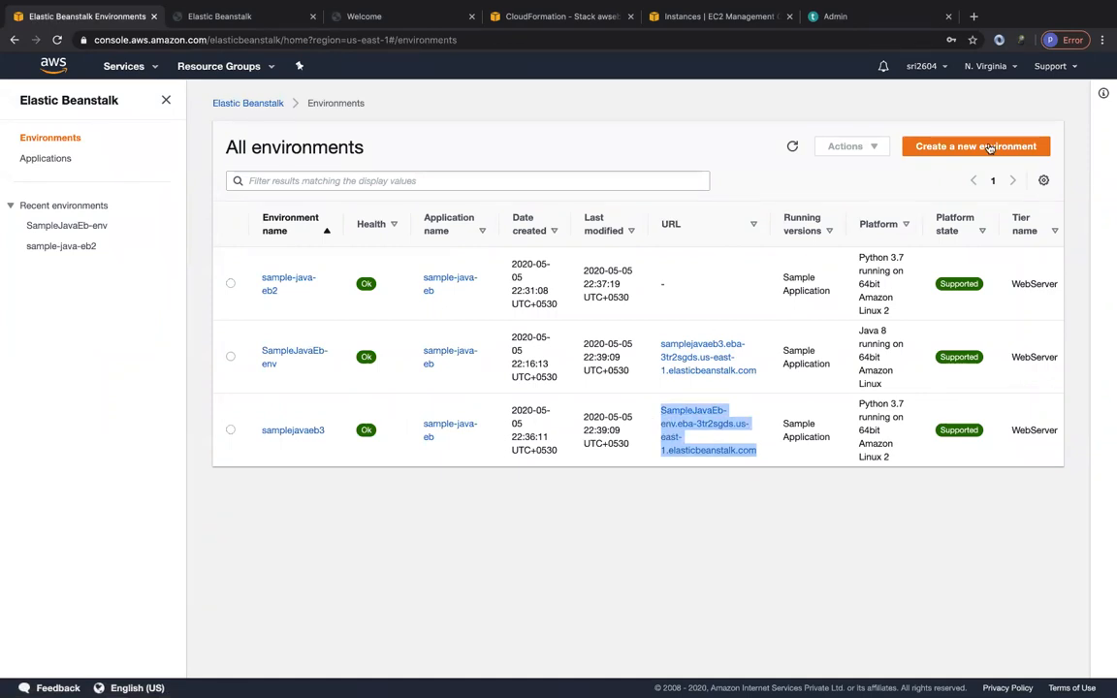
key(super+grave)
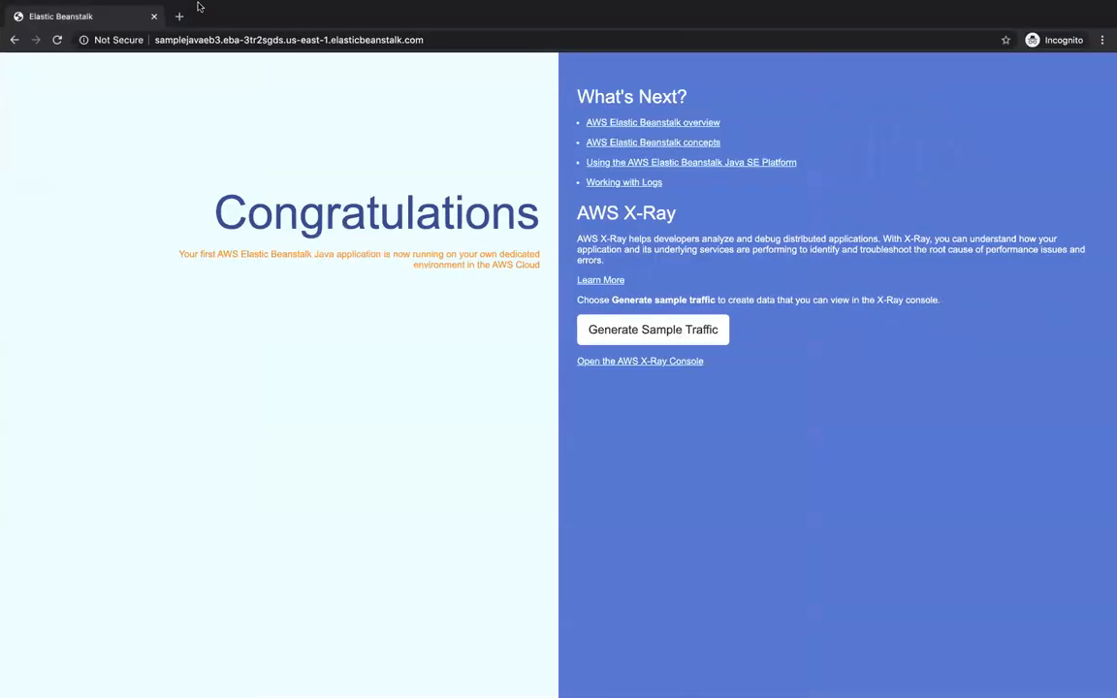
click(179, 14)
text(samplejavaeb-env.eba-3tr2sgds.us-east-1.elasticbeanstalk.com)
key(Return)
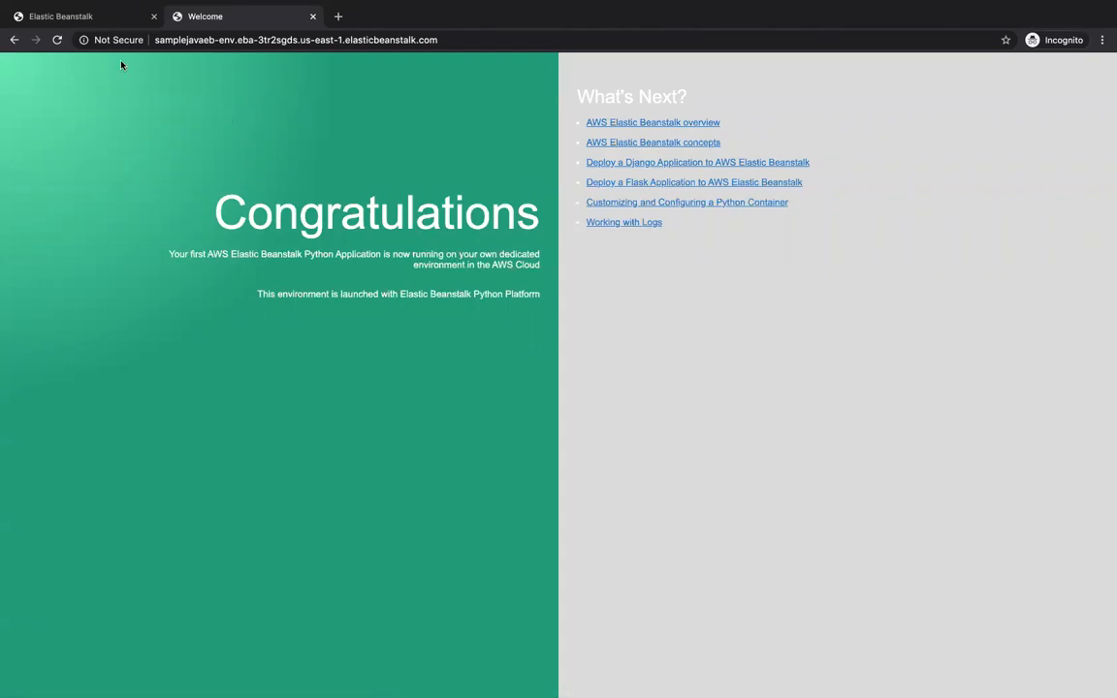
View the Java sample page in incognito once more and close both incognito tabs.
click(84, 17)
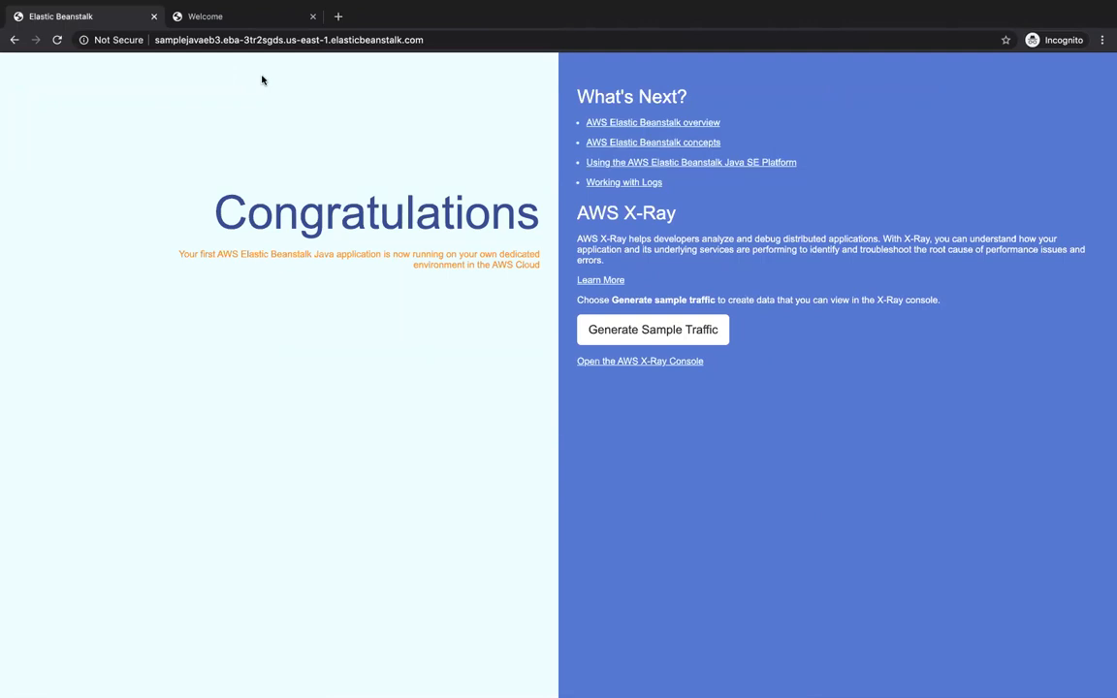
click(154, 17)
click(154, 18)
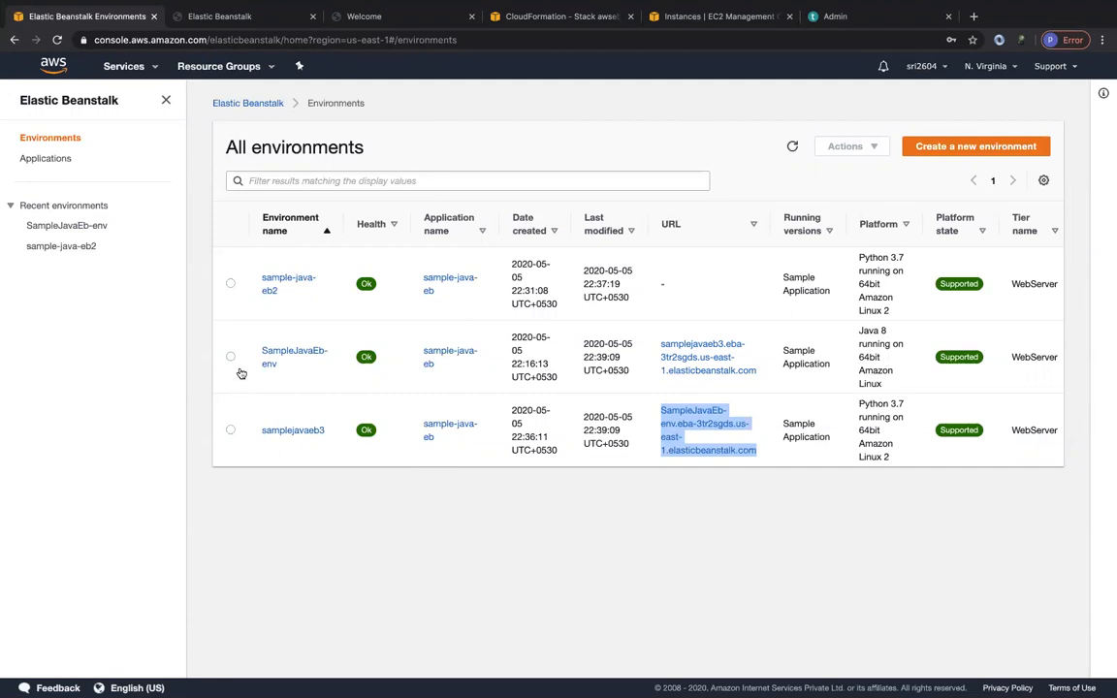
Terminate the sample-java-eb2 environment, entering sample-java-eb2 as the confirmation name.
click(229, 283)
click(877, 147)
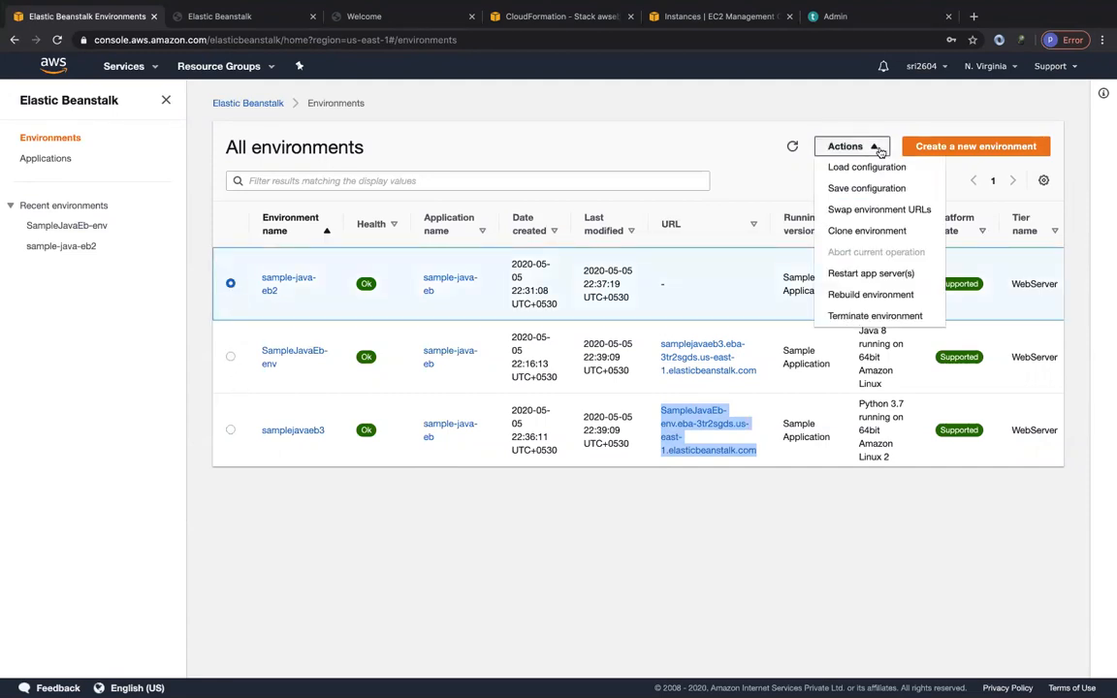
click(862, 316)
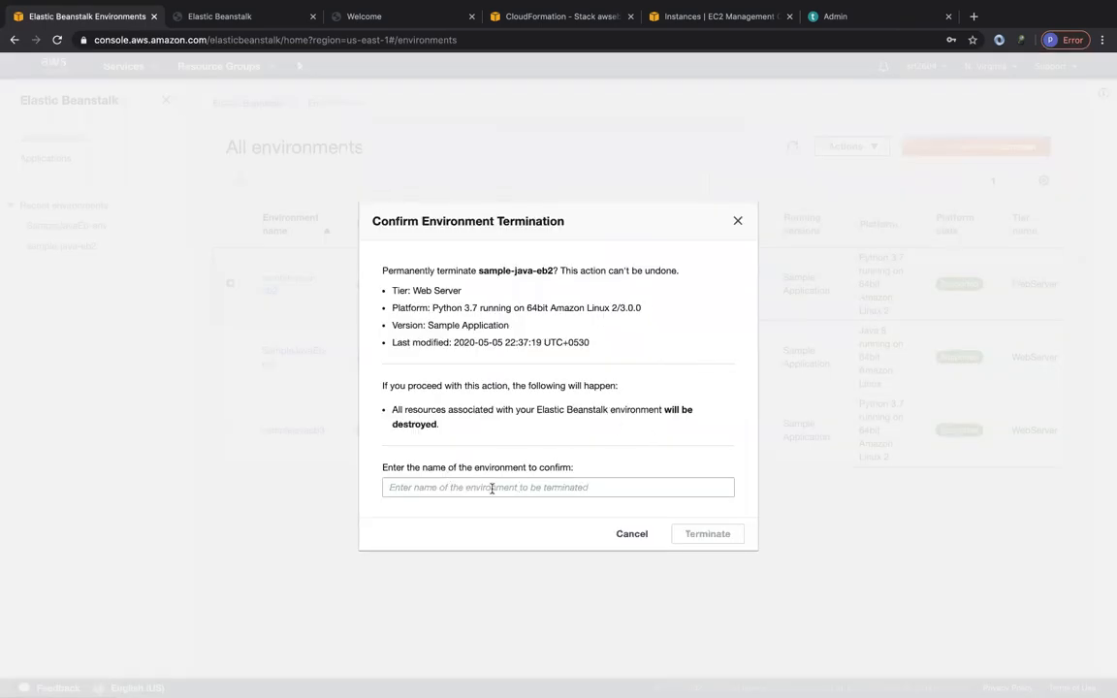
drag(479, 271, 554, 271)
triple_click(555, 270)
click(555, 271)
mouse_move(557, 270)
mouse_down()
mouse_move(479, 270)
mouse_move(555, 271)
mouse_up()
key(super+c)
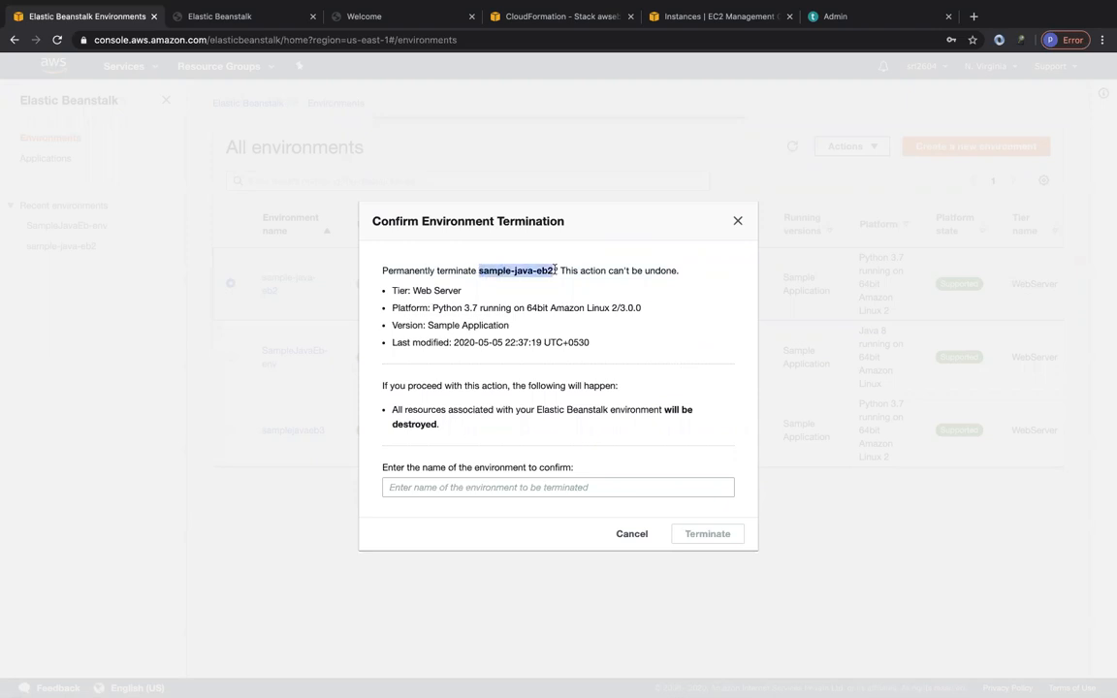
click(525, 496)
click(525, 487)
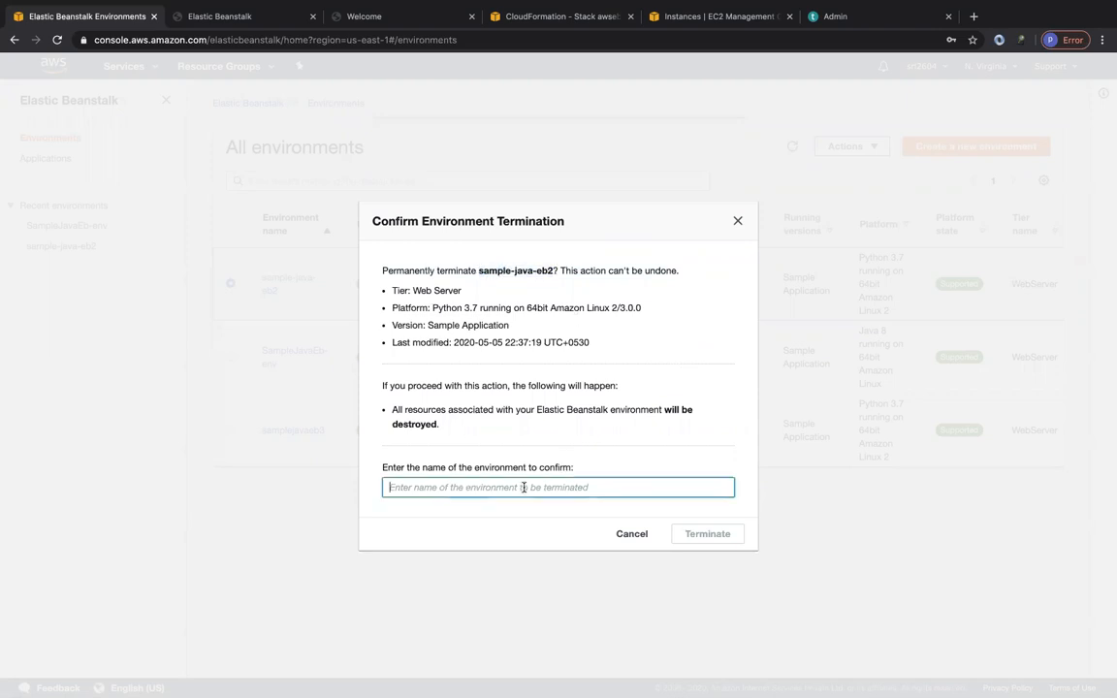
key(super+v)
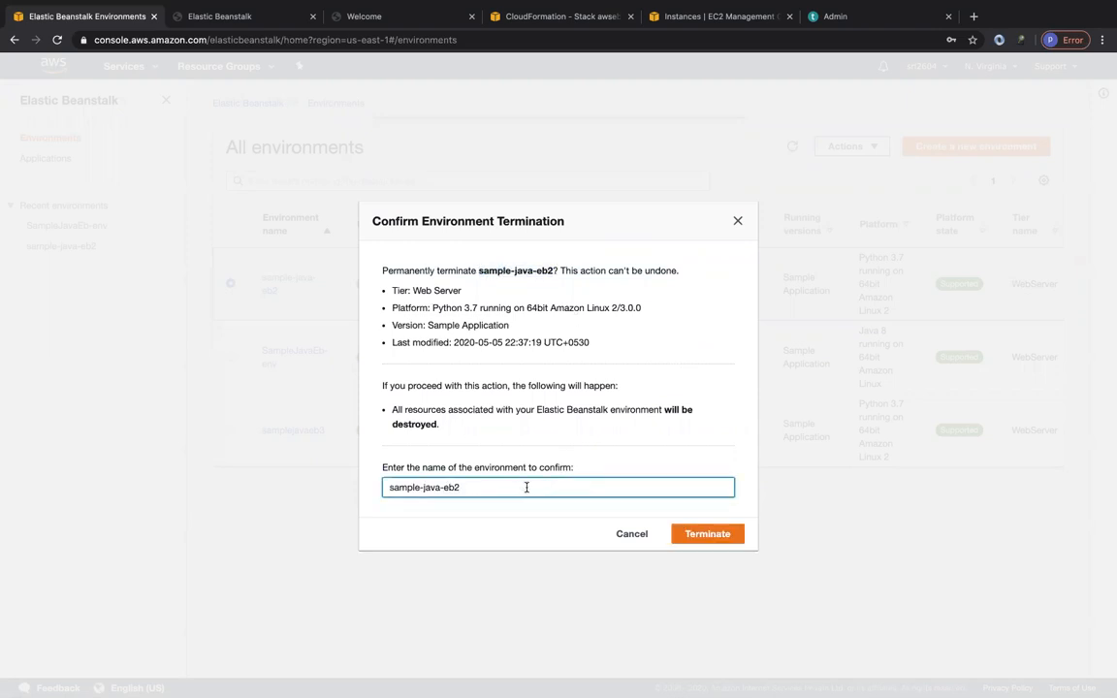
click(709, 534)
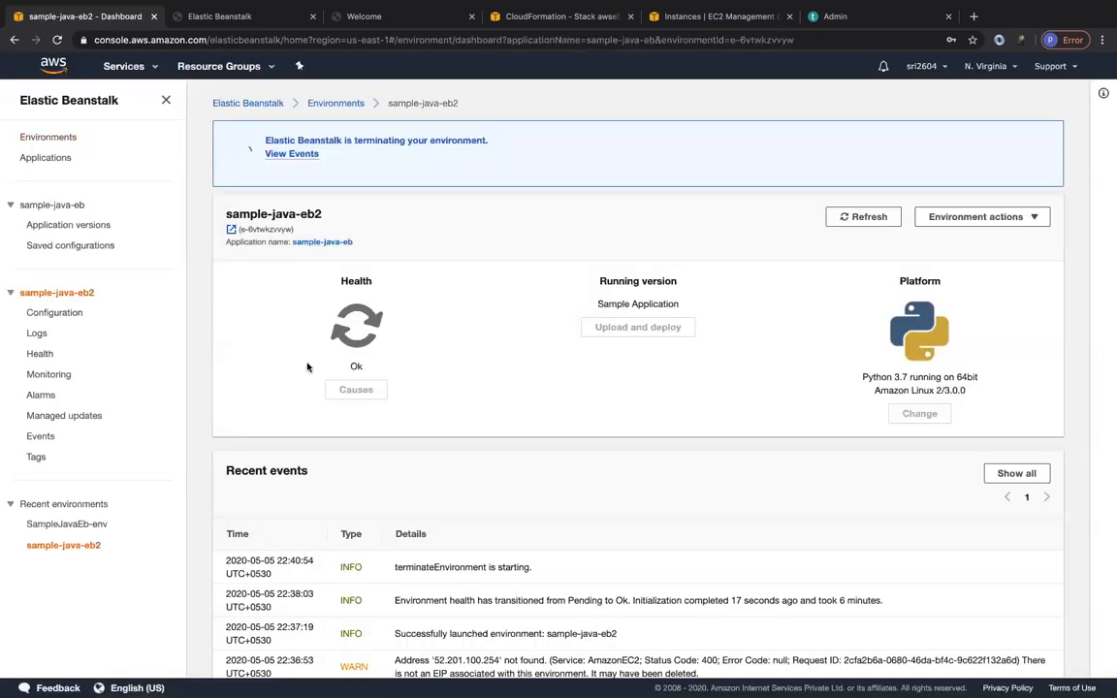
Open sample-java-eb2 through the sample-java-eb application and check its termination progress and available environment actions.
click(322, 111)
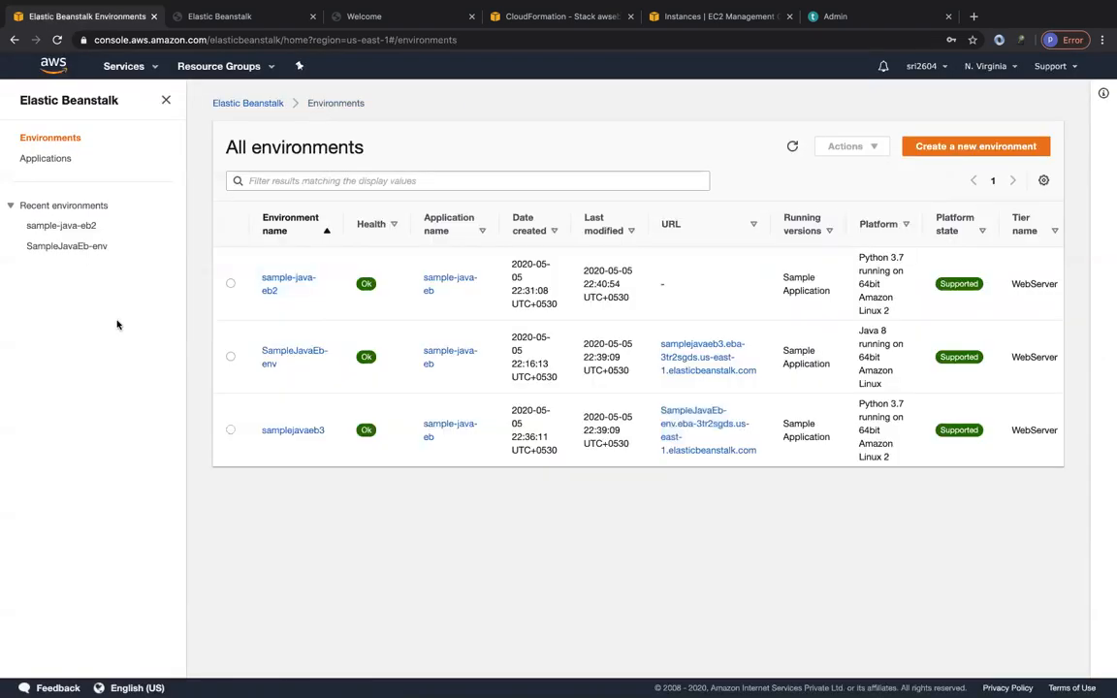
click(54, 160)
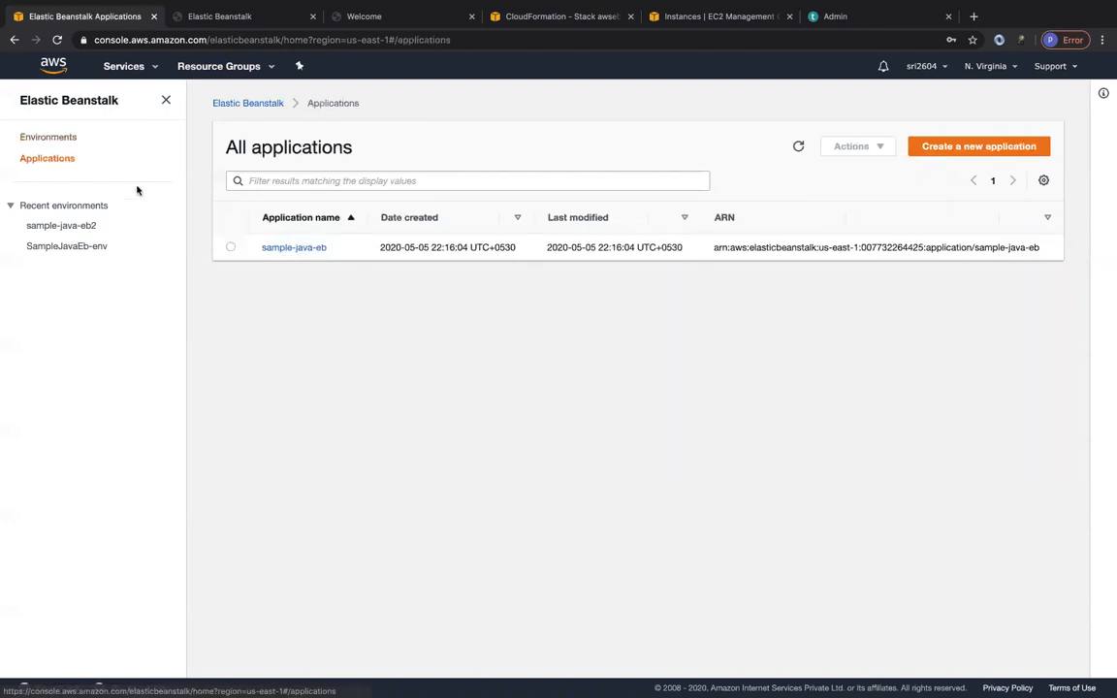
click(282, 251)
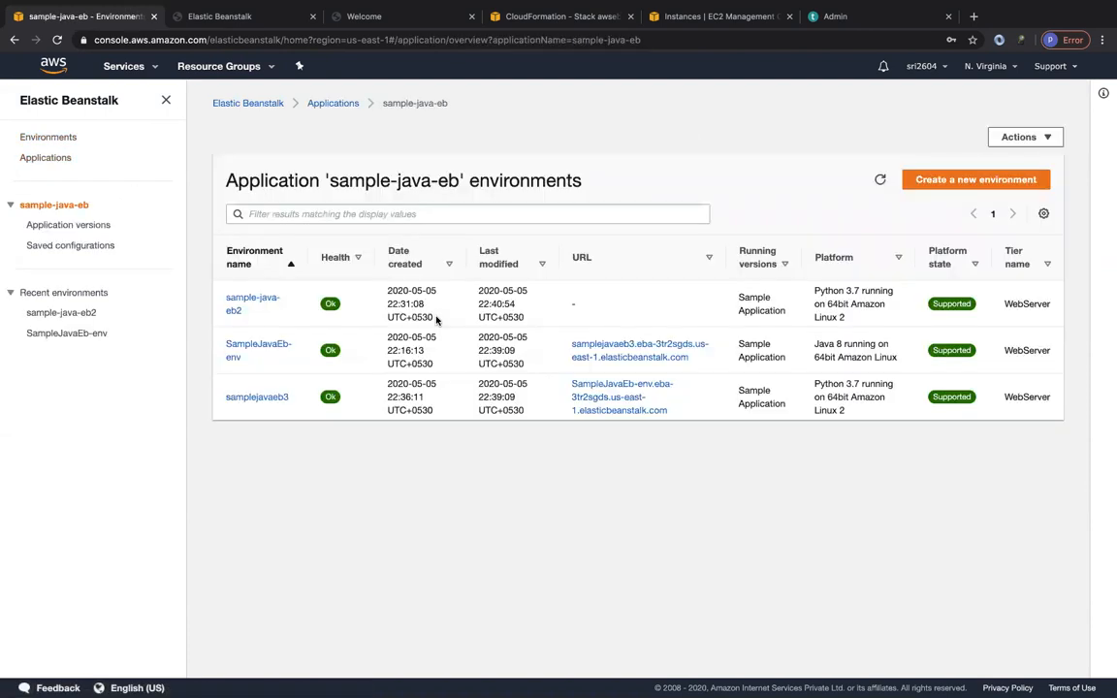
click(253, 301)
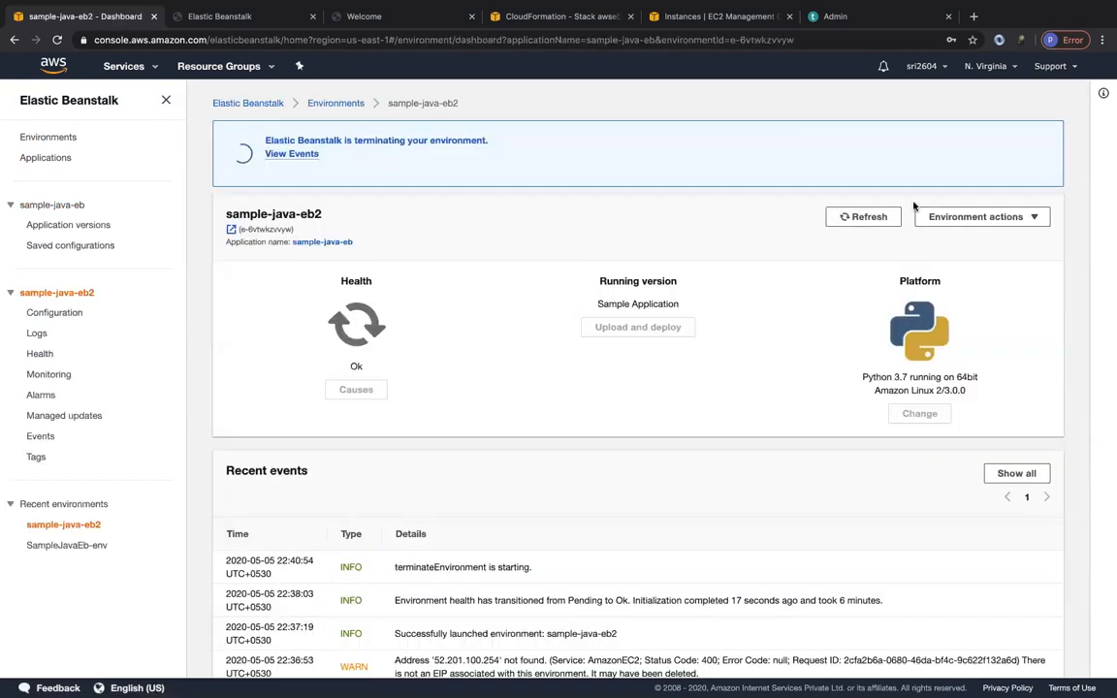
click(956, 218)
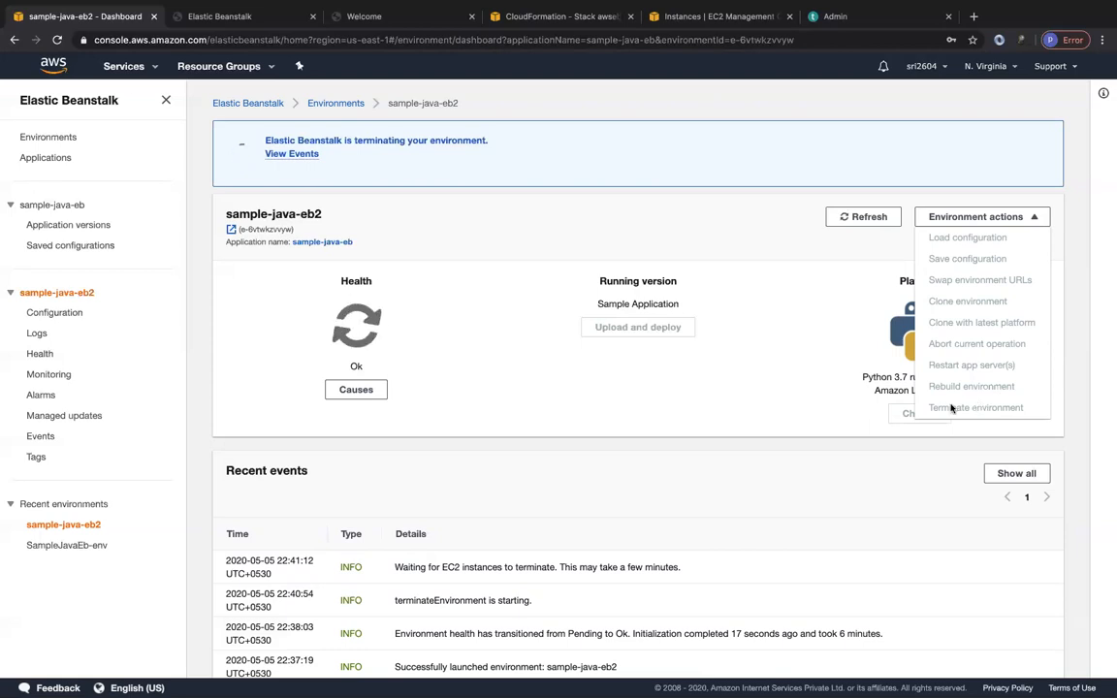
click(622, 368)
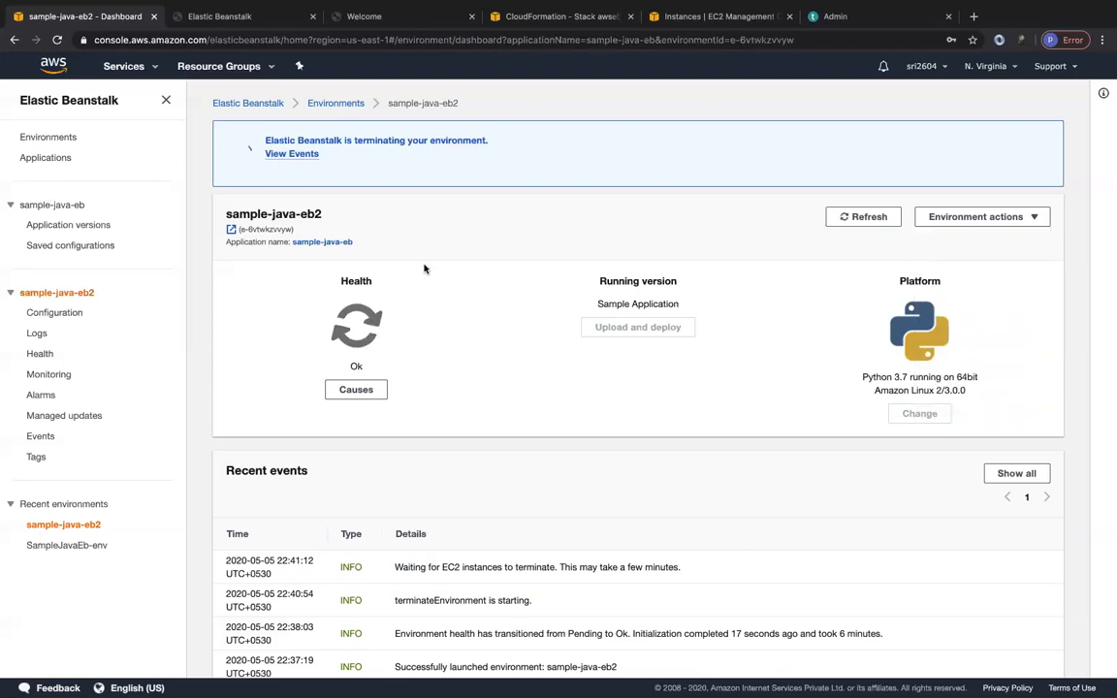
Return to the list of all environments and refresh it to check the health of sample-java-eb2.
click(327, 104)
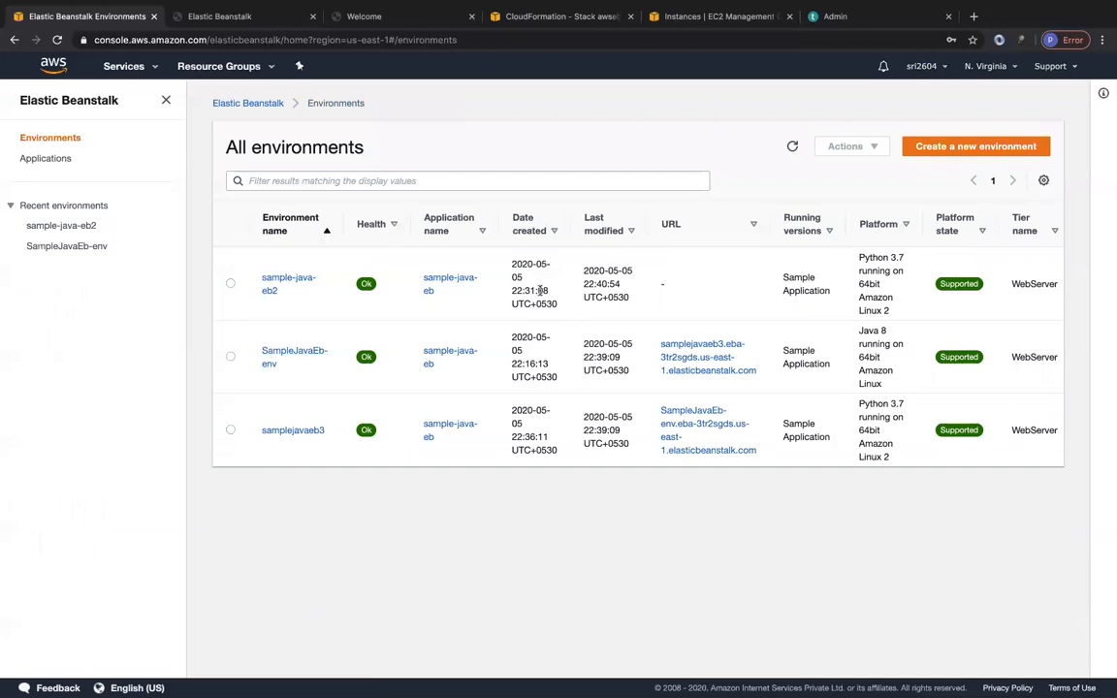
click(792, 146)
mouse_move(713, 3)
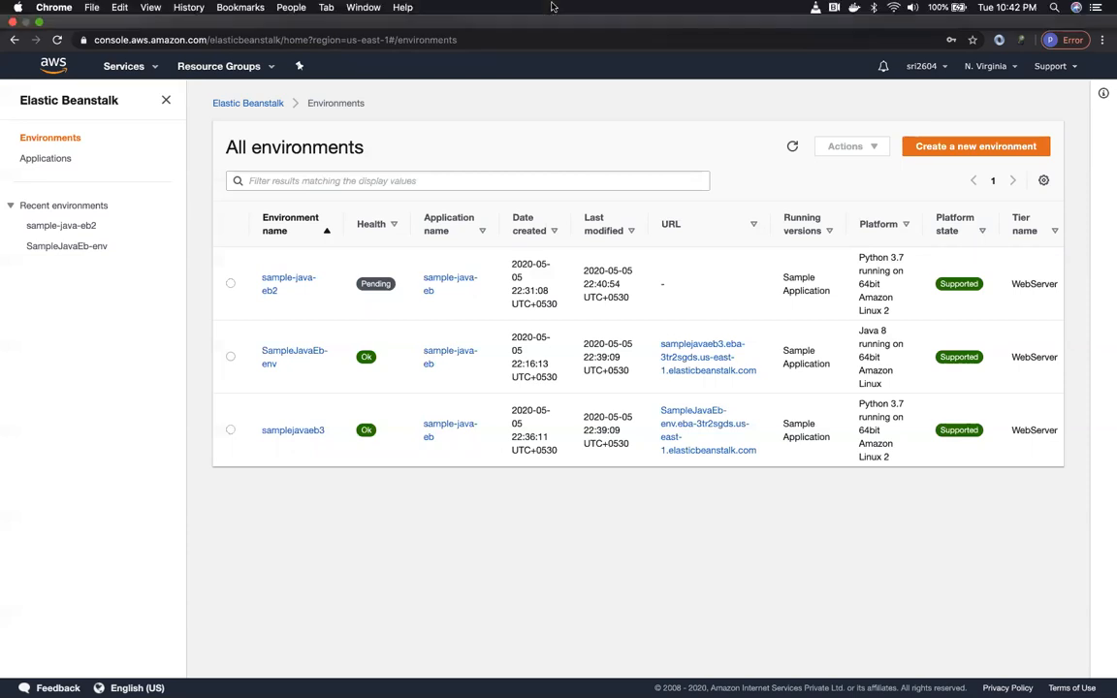